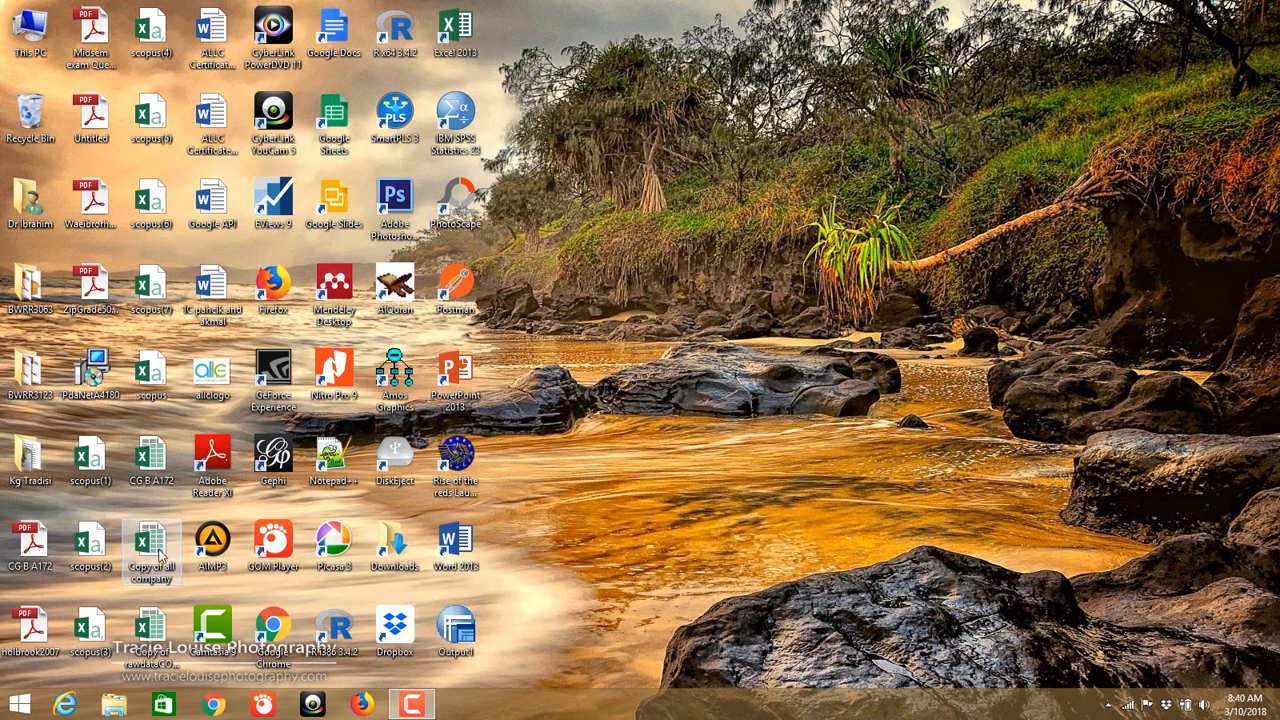
Step: Open the 'Copy of all company' workbook in Excel and show its TiongNam sheet
left_click(166, 543)
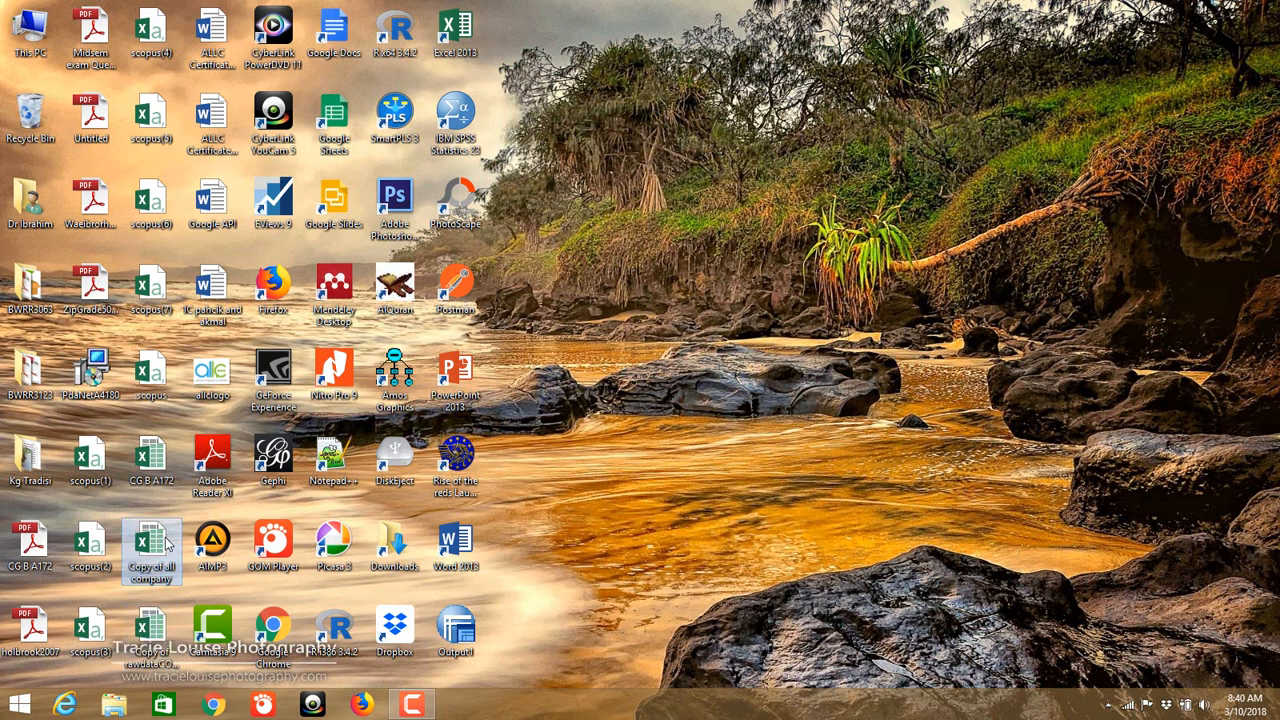
double_click(166, 543)
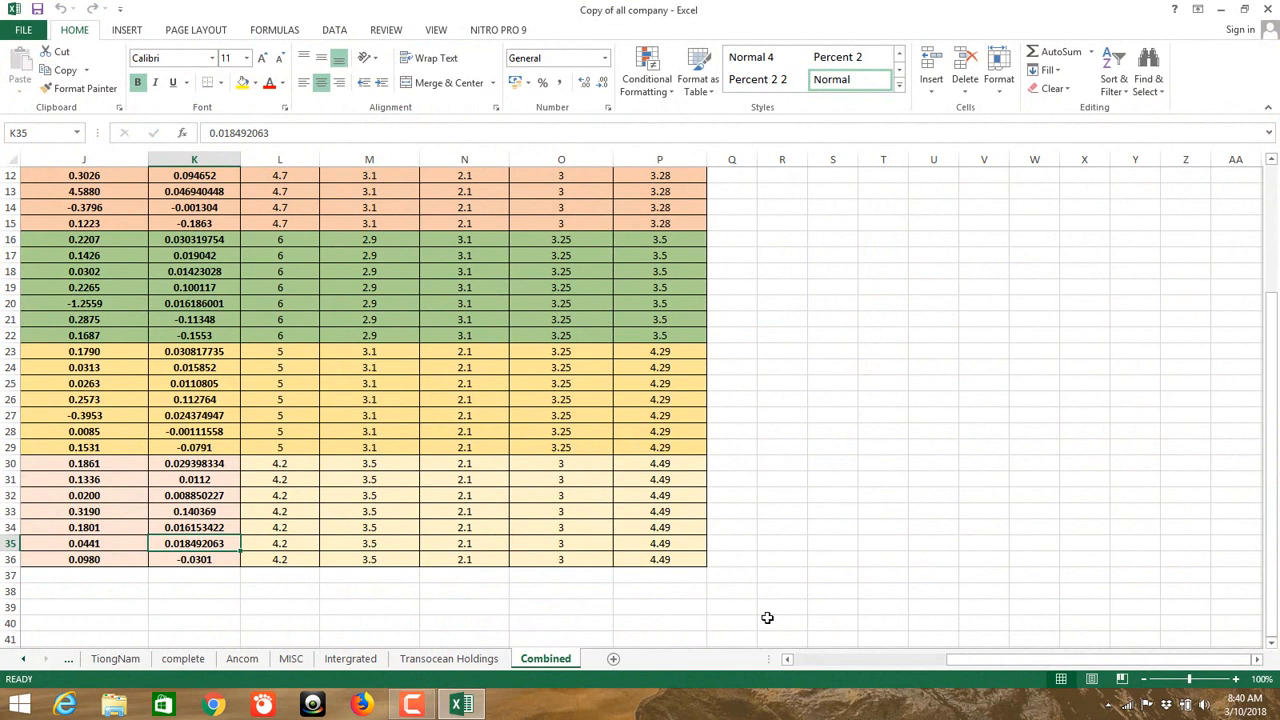
left_click_drag(966, 665, 812, 665)
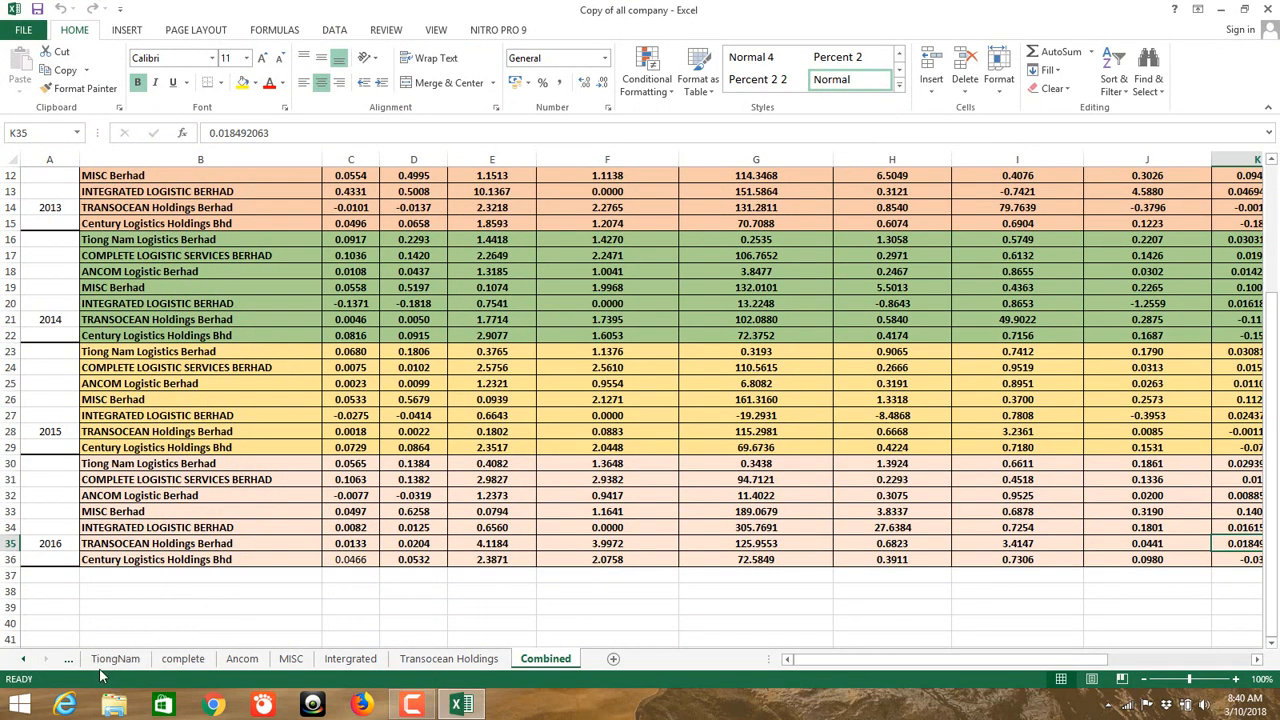
left_click(24, 662)
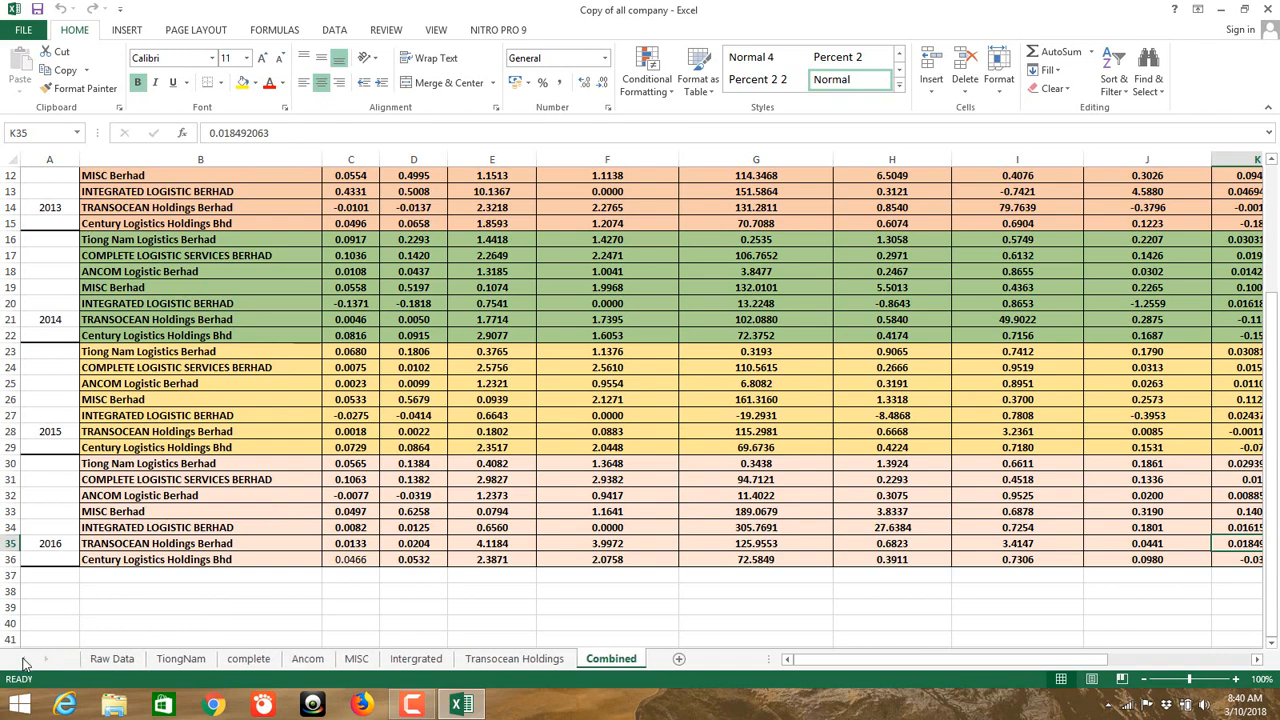
left_click(180, 660)
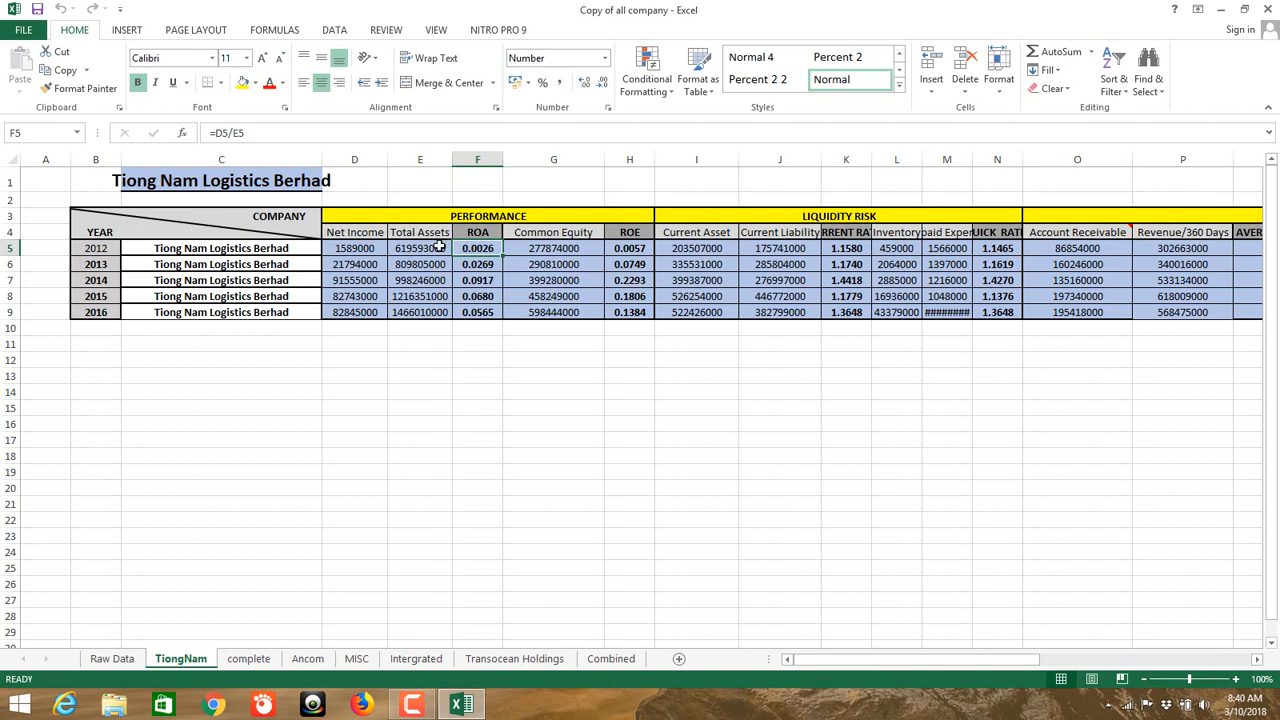
Step: Turn the ROA (F4:F9) and ROE (H4:H9) figures red
left_click_drag(477, 225, 478, 312)
left_click(271, 89)
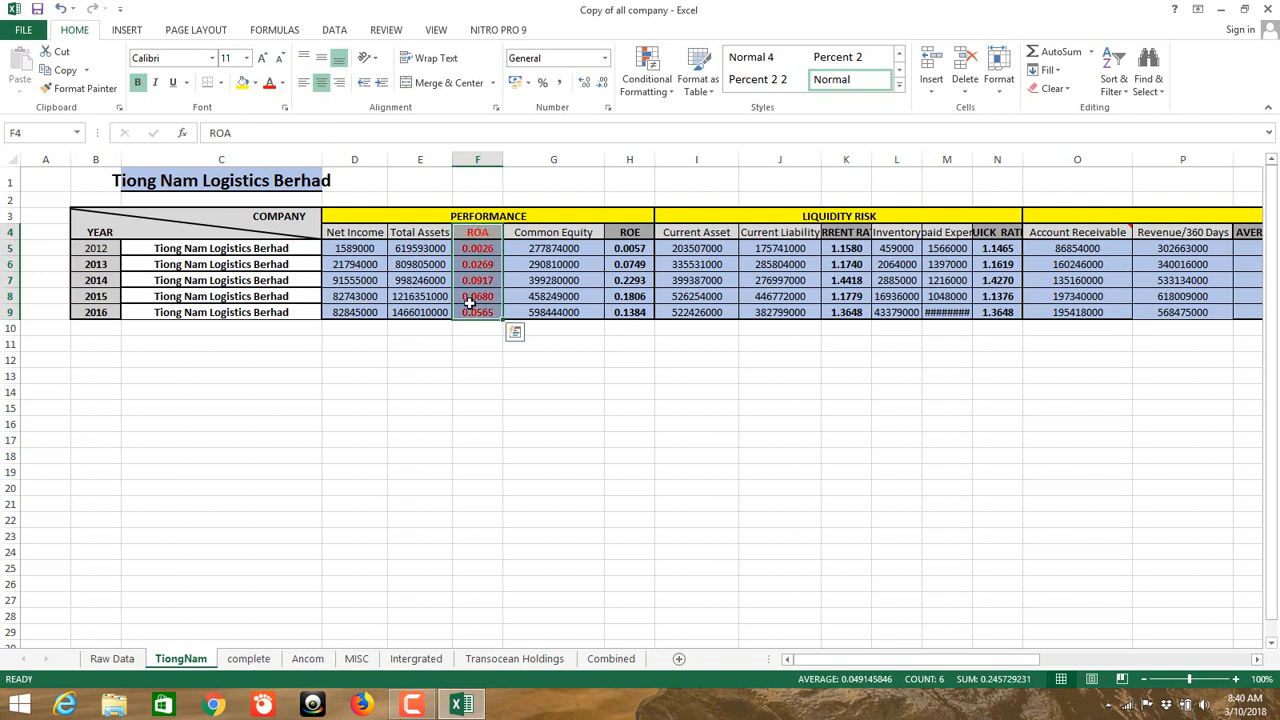
left_click_drag(636, 234, 630, 318)
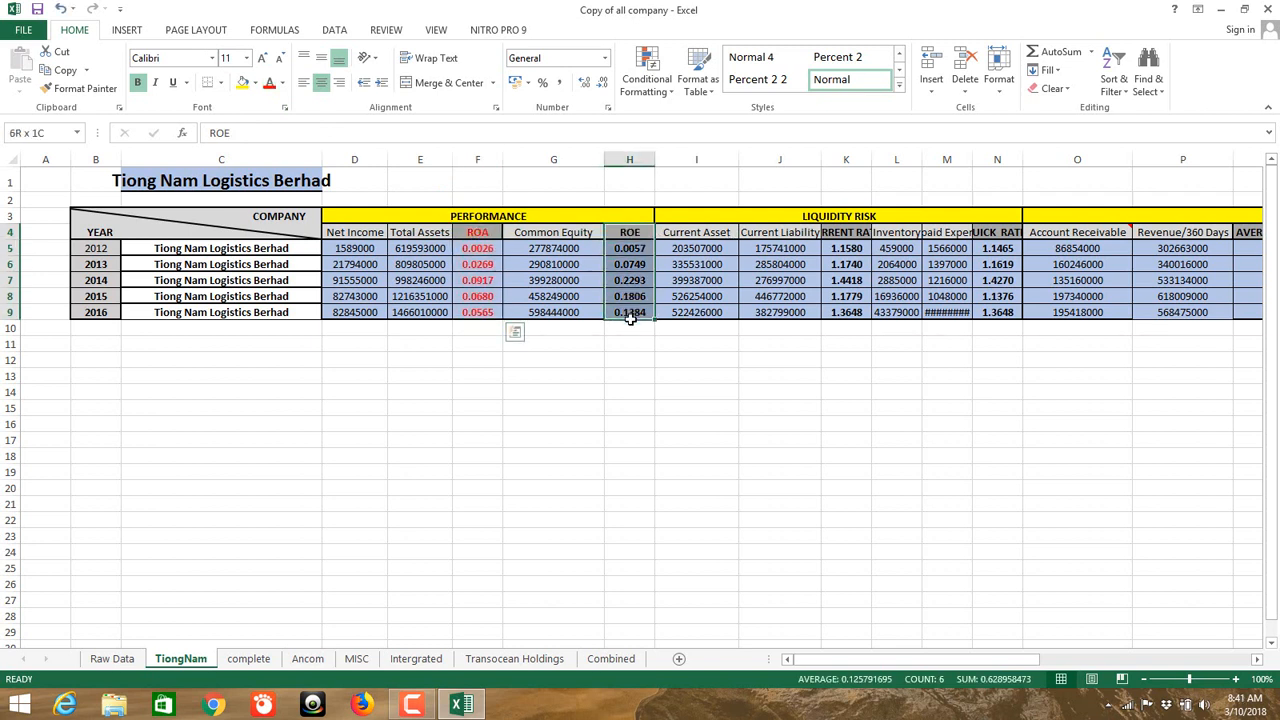
left_click(270, 84)
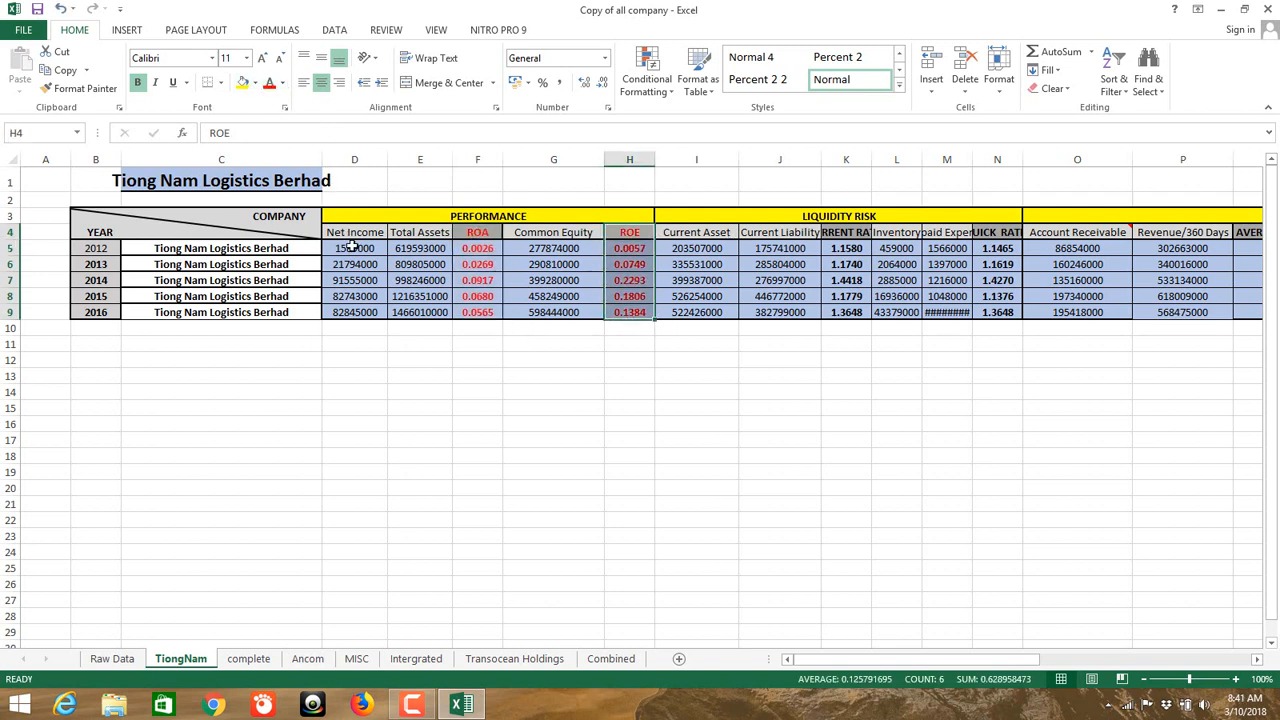
Step: Make the Net Income and Total Assets figures (D4:E9) blue
left_click_drag(354, 247, 420, 314)
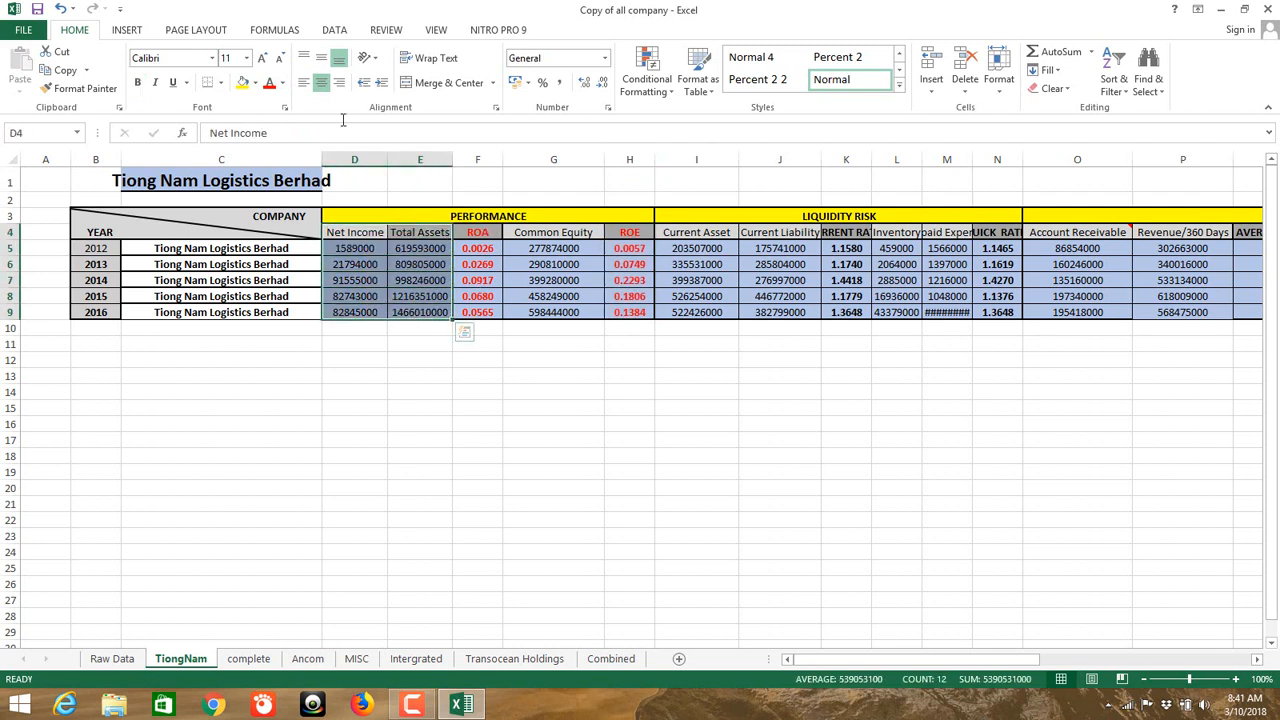
left_click(282, 84)
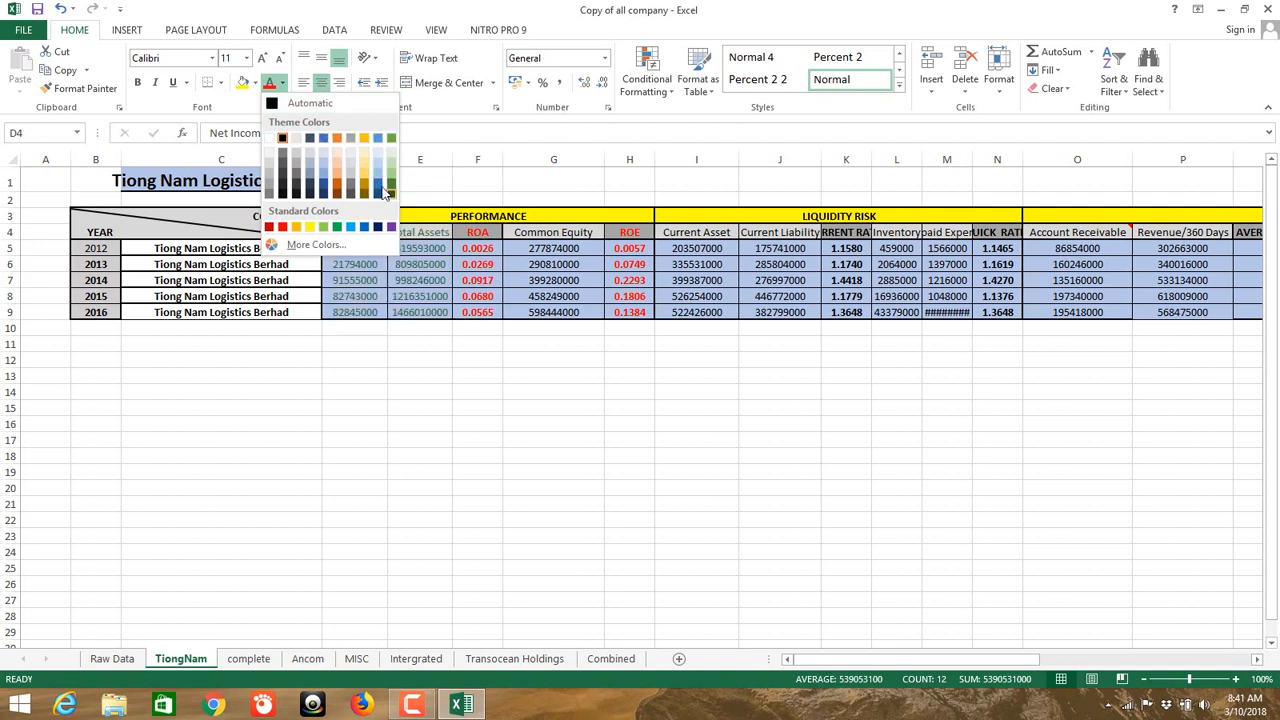
left_click(377, 188)
left_click(419, 361)
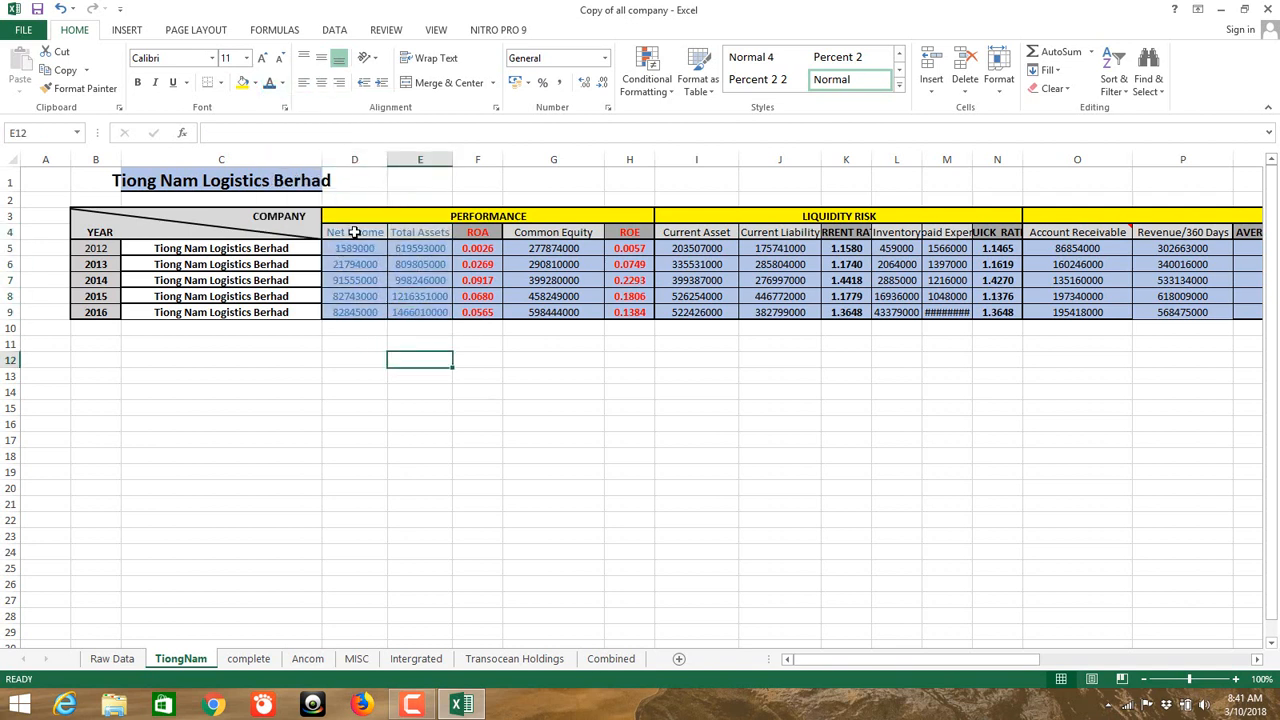
left_click(352, 232)
left_click(428, 234)
left_click(365, 233)
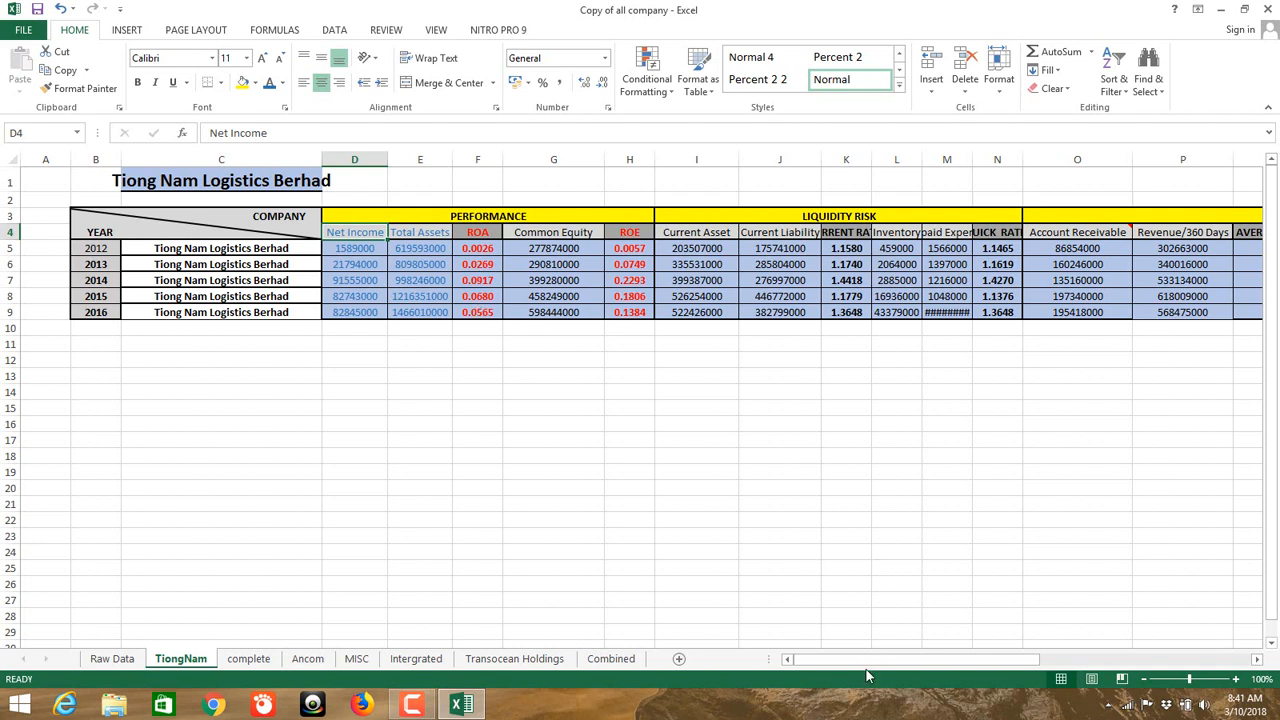
left_click_drag(868, 664, 775, 645)
left_click_drag(846, 663, 704, 678)
left_click(116, 660)
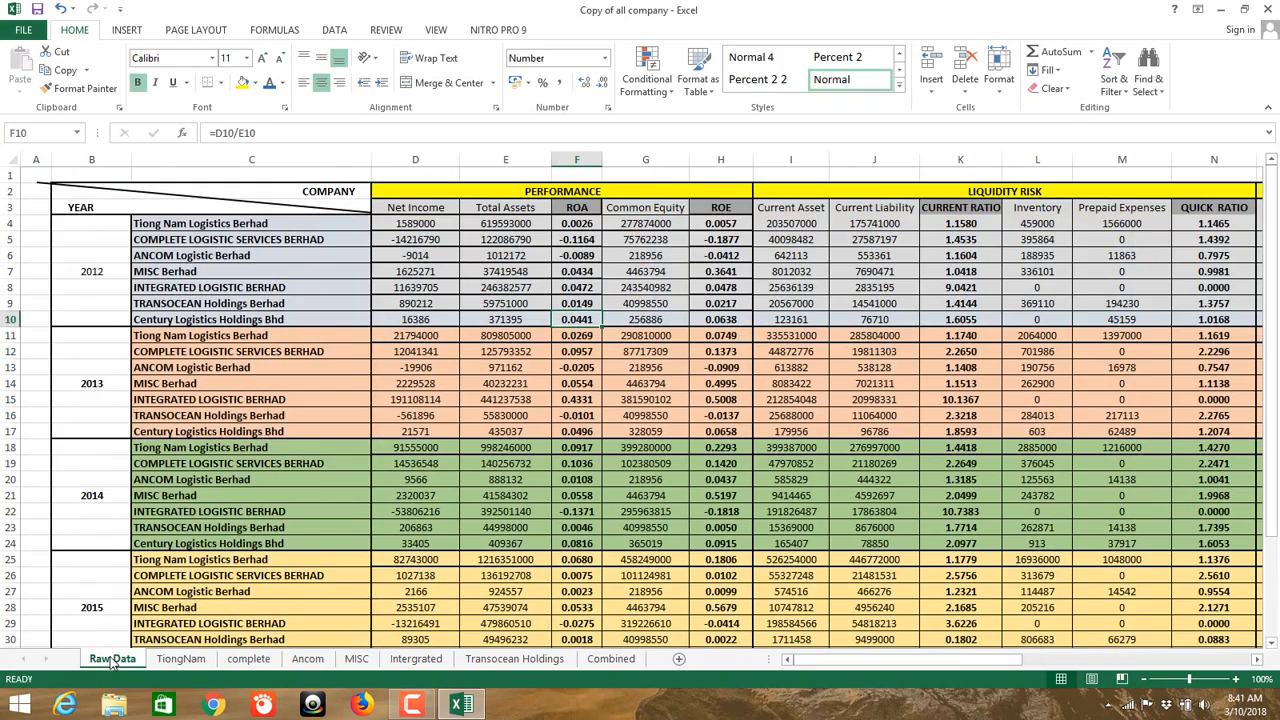
scroll(320, 423, "down", 2)
scroll(320, 423, "up", 2)
left_click_drag(105, 228, 100, 305)
left_click(197, 224)
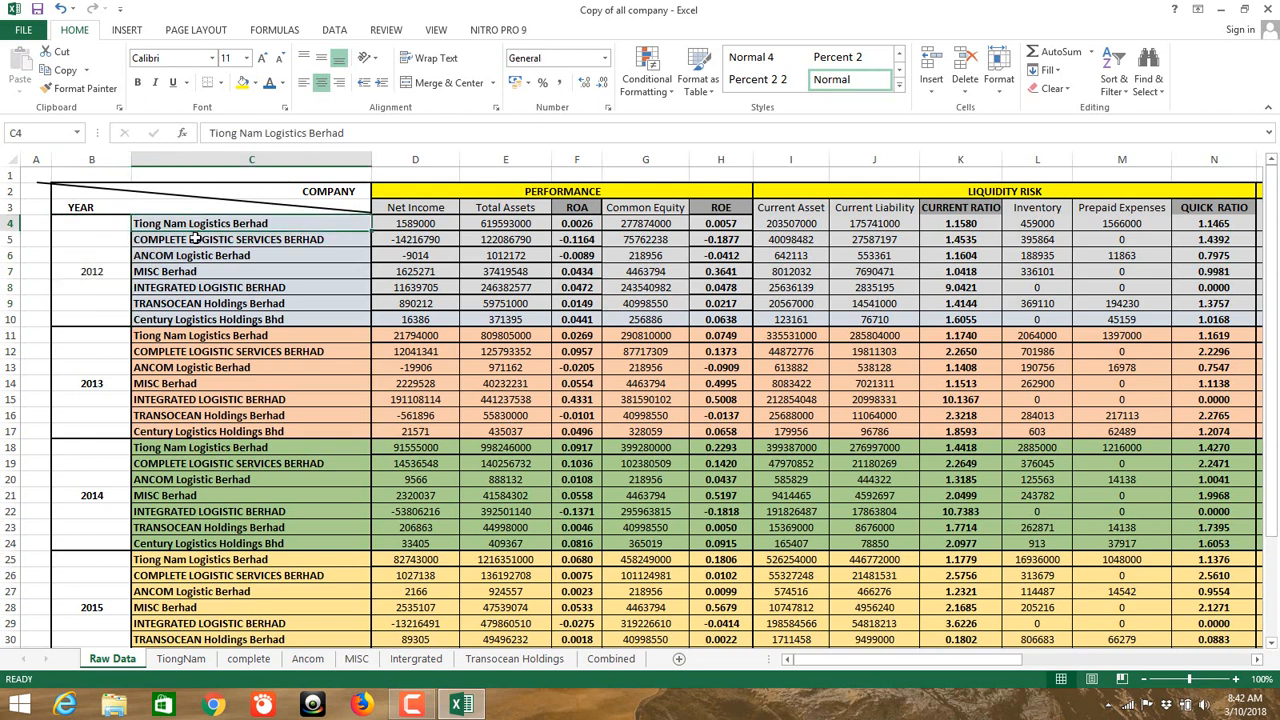
left_click_drag(197, 237, 192, 313)
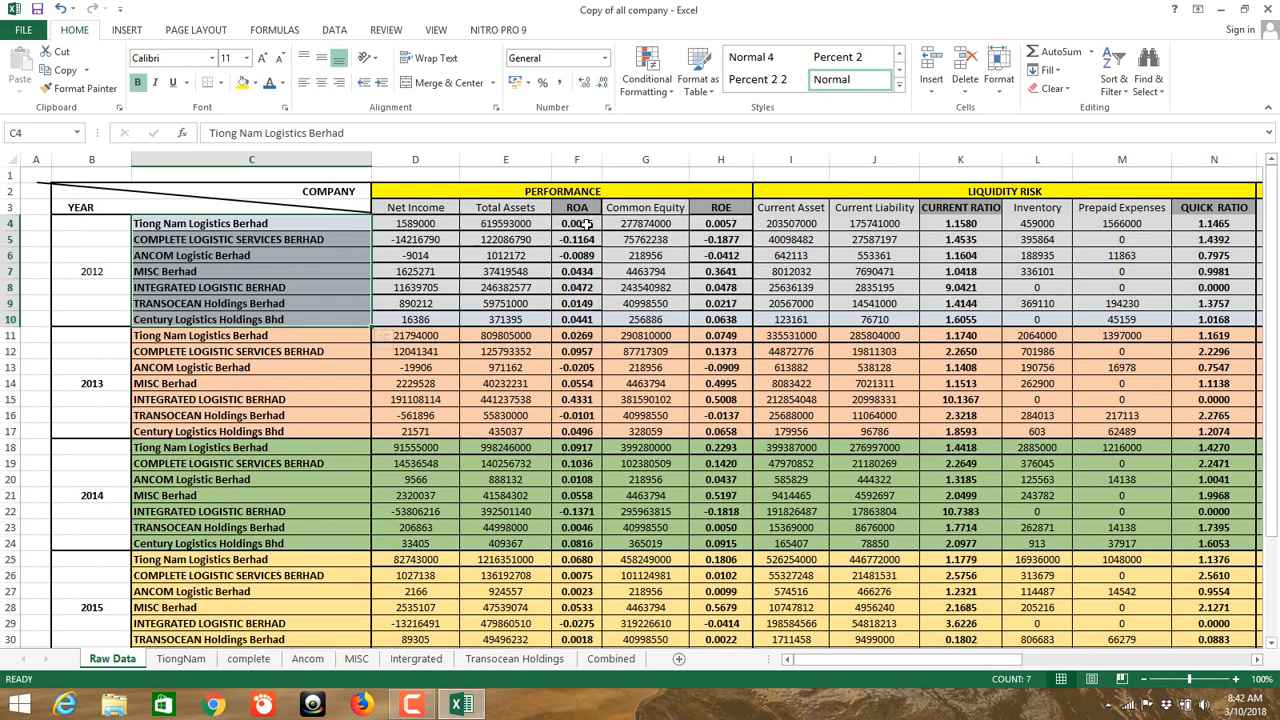
left_click_drag(585, 224, 572, 318)
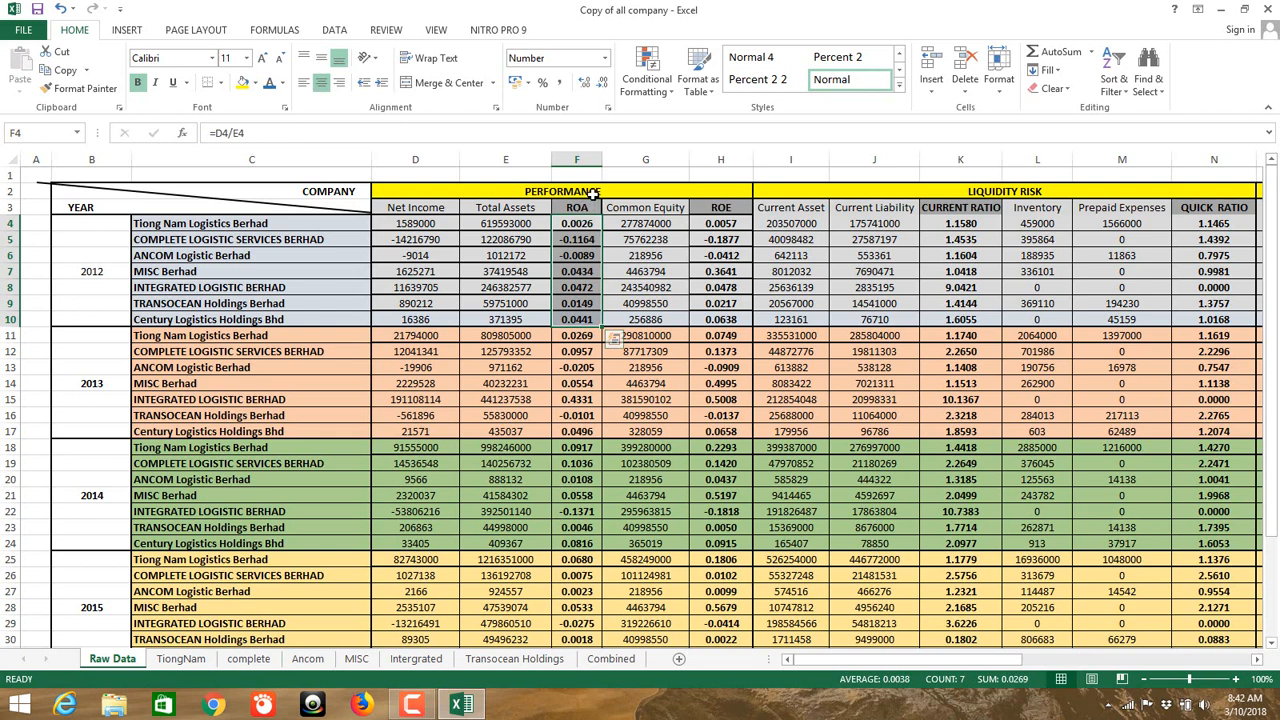
left_click(592, 194)
left_click(911, 194)
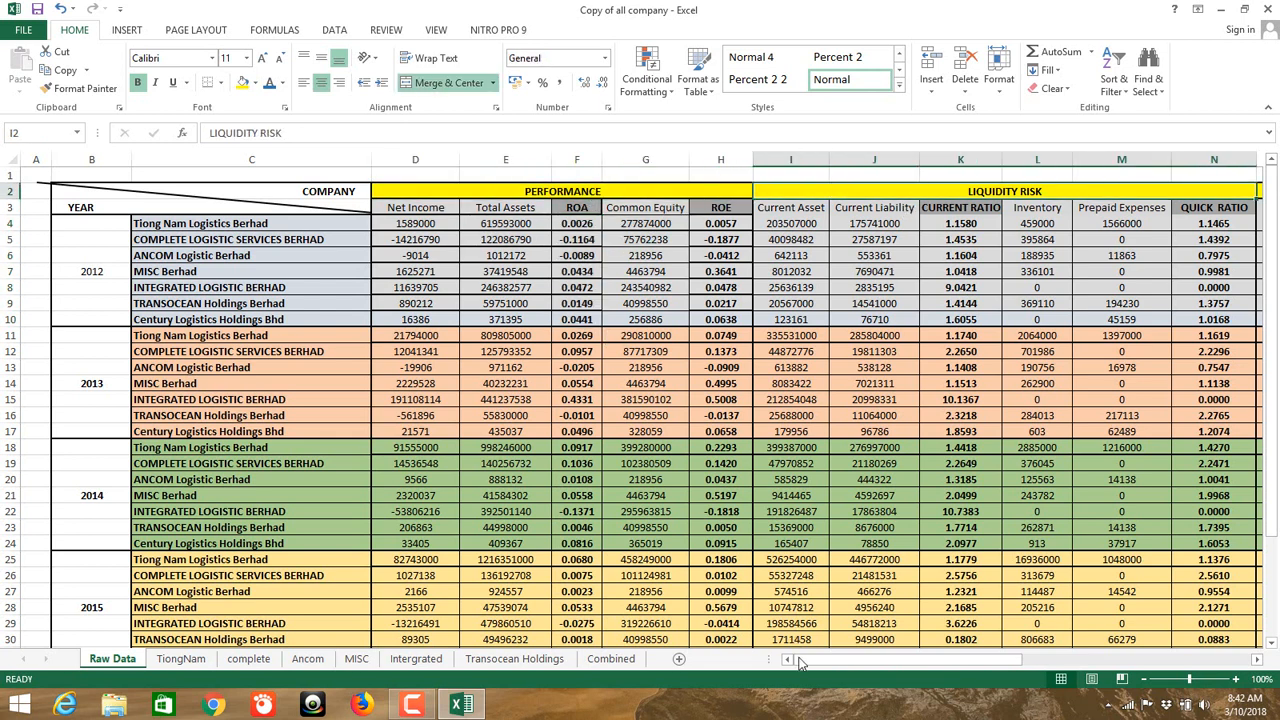
left_click_drag(875, 660, 799, 621)
scroll(140, 278, "down", 1)
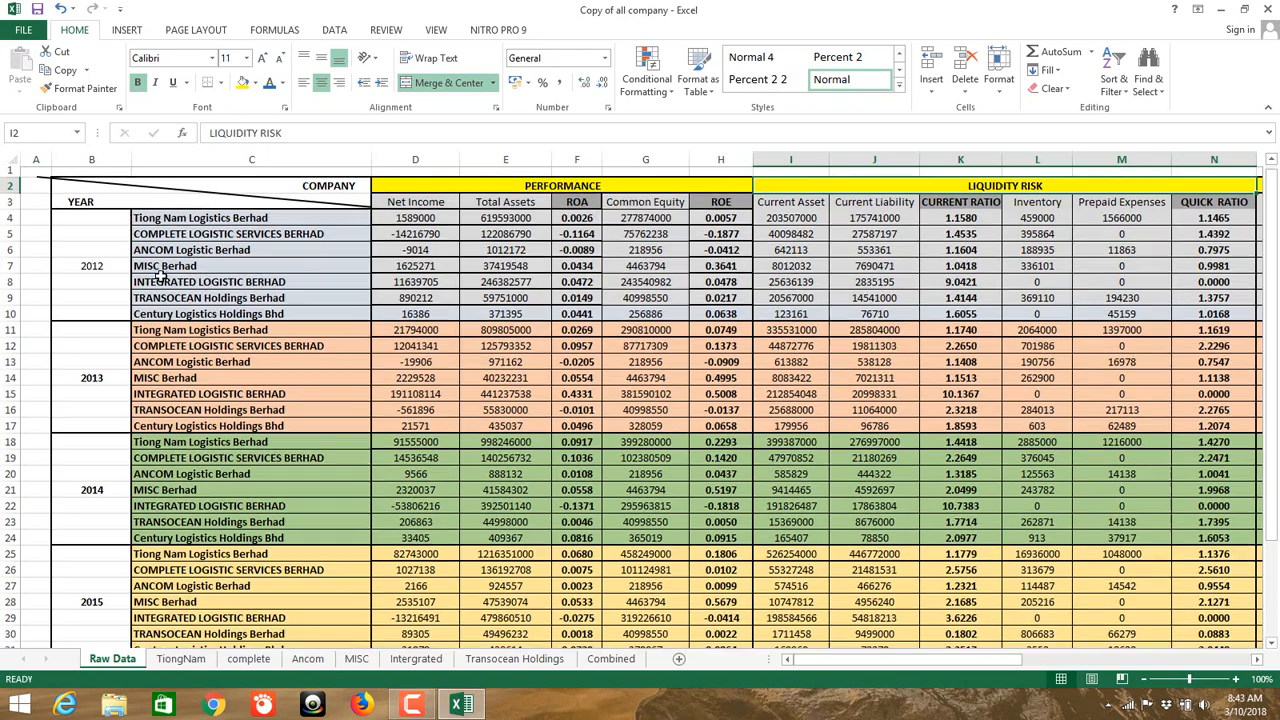
scroll(164, 268, "up", 1)
left_click_drag(92, 224, 90, 322)
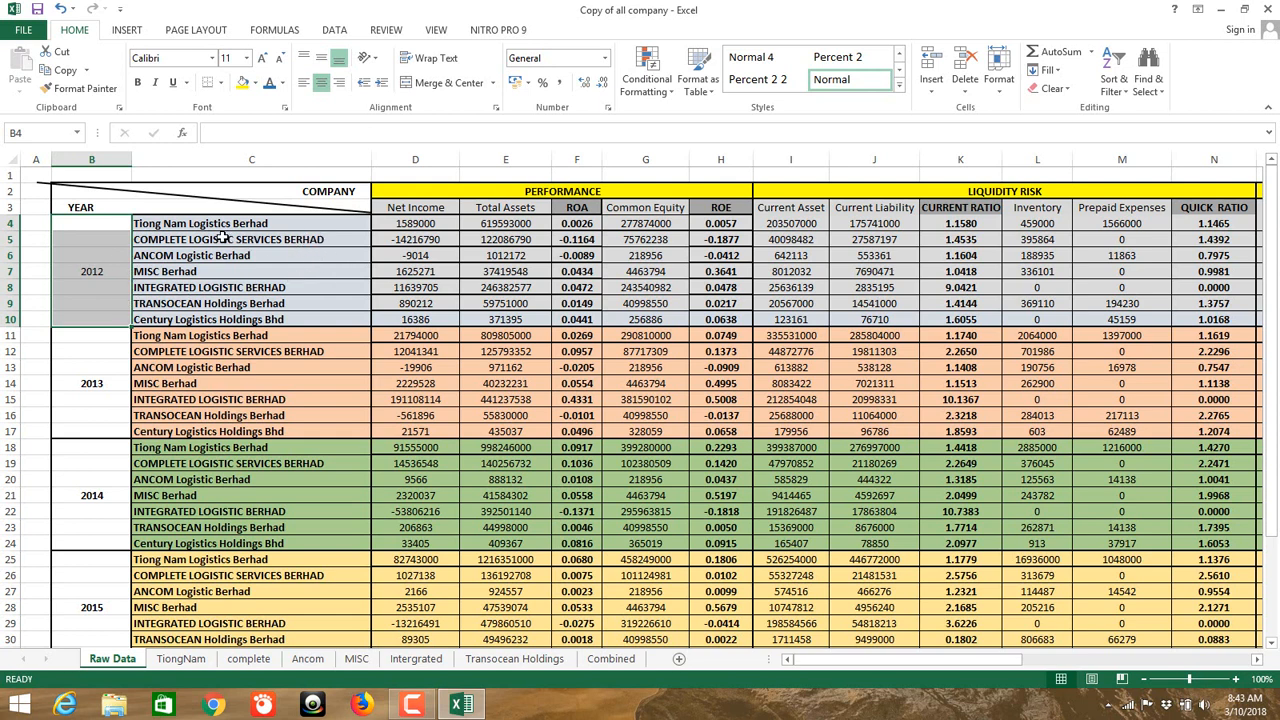
scroll(307, 297, "down", 6)
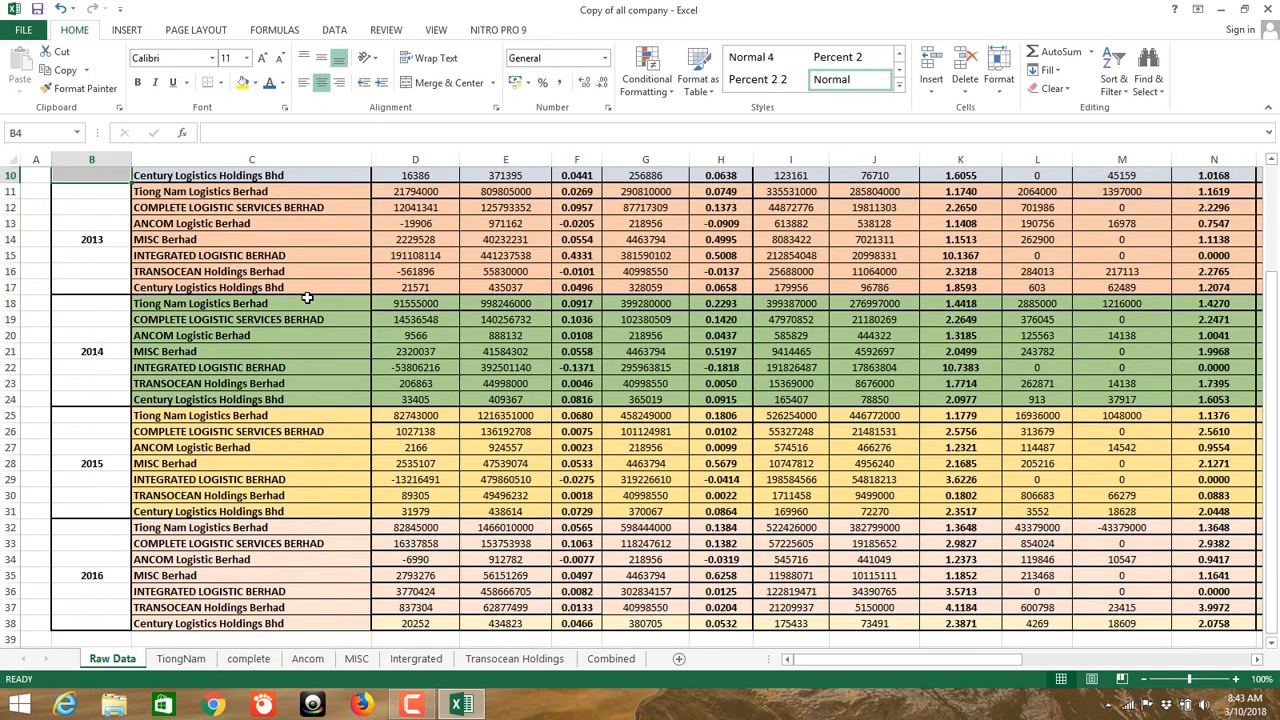
scroll(199, 423, "up", 3)
scroll(330, 485, "up", 3)
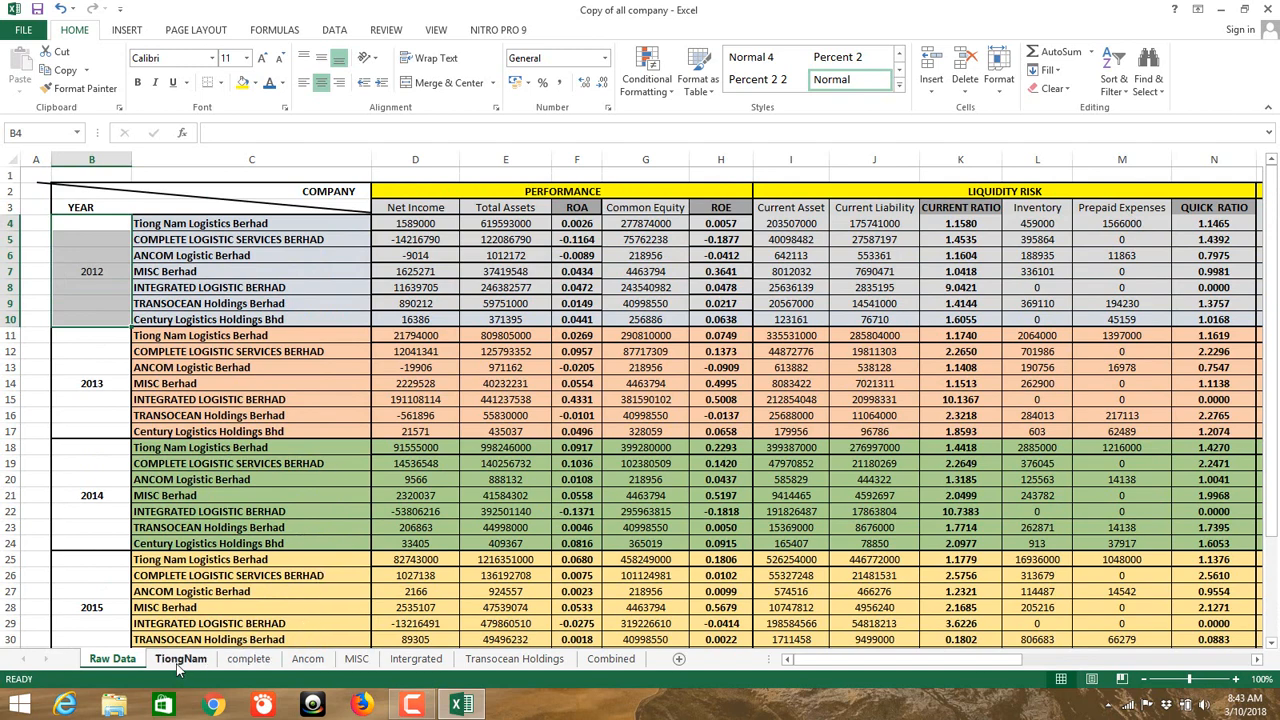
left_click(180, 660)
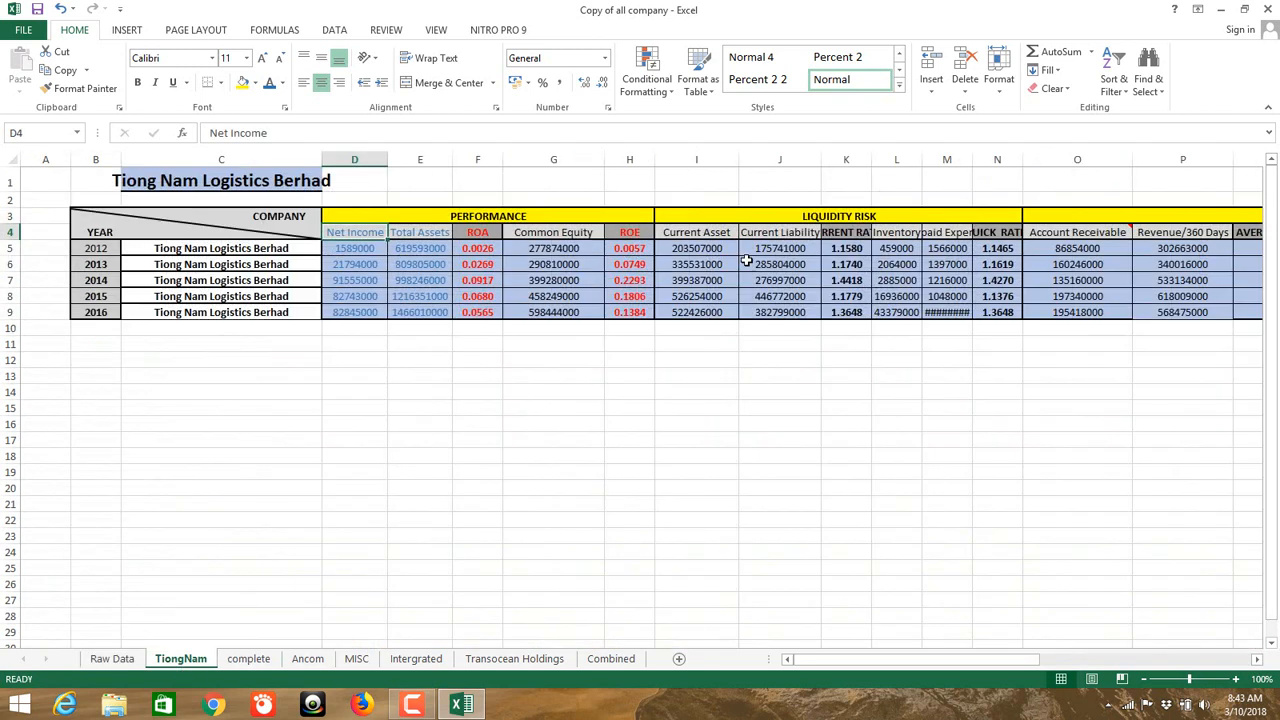
Step: Browse the complete, Ancom, MISC, Intergrated and Raw Data sheets, ending on Combined
left_click(234, 664)
left_click(308, 662)
left_click(357, 662)
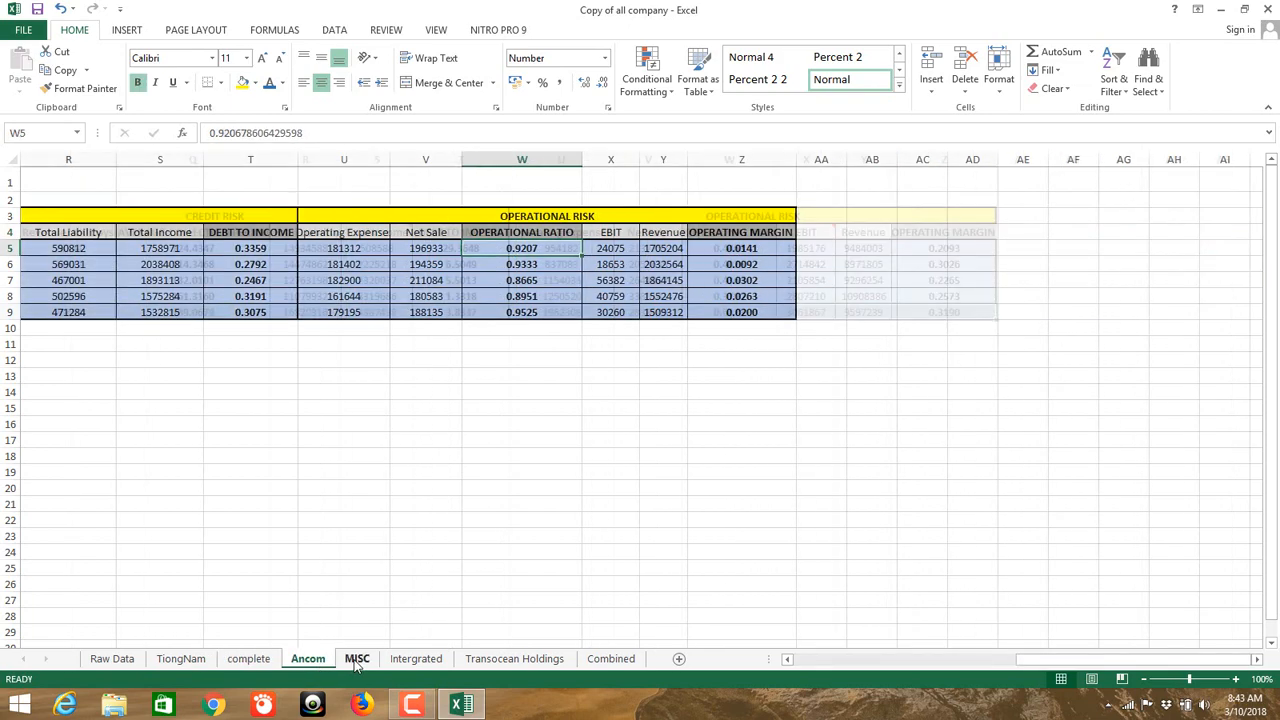
left_click(415, 662)
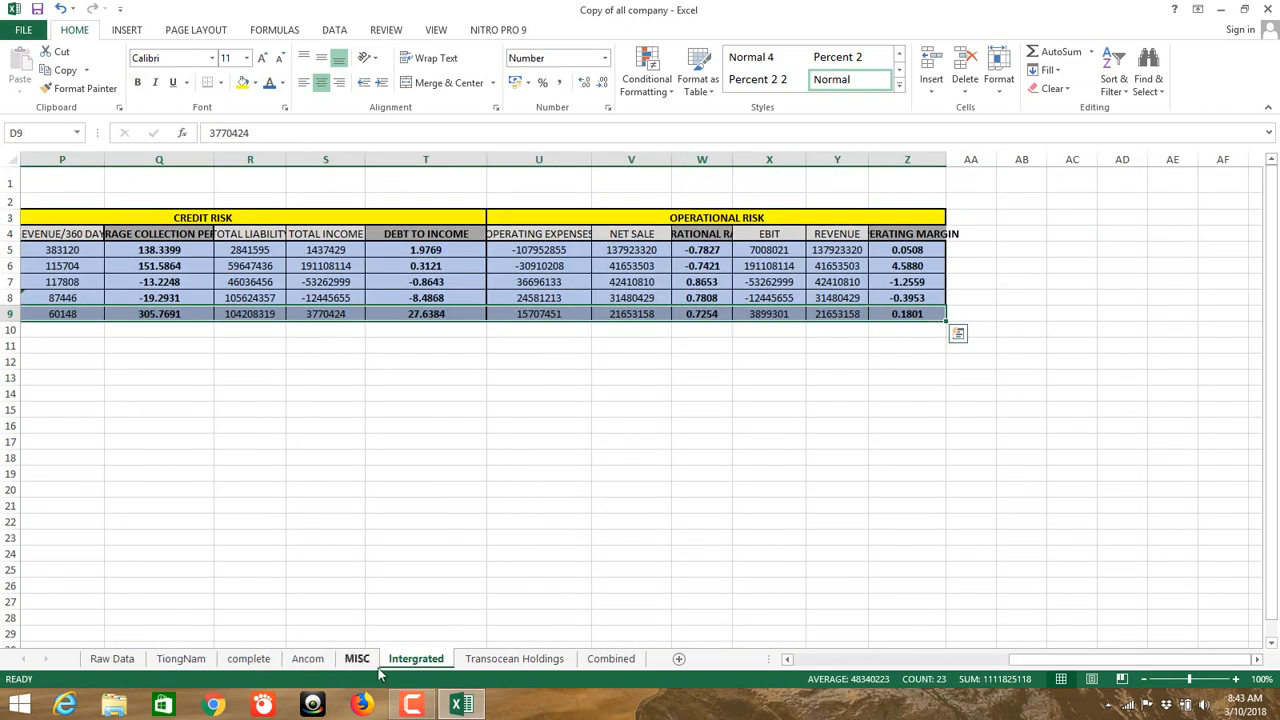
left_click(118, 663)
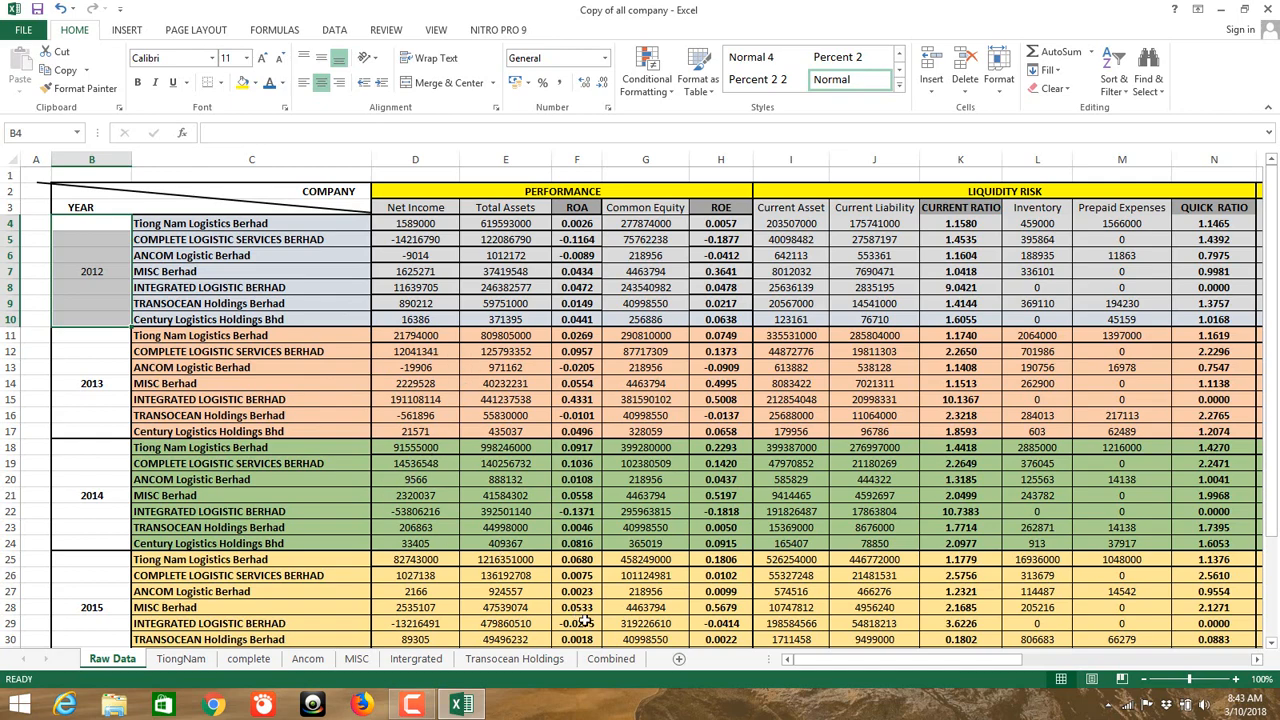
left_click(610, 658)
scroll(380, 433, "up", 4)
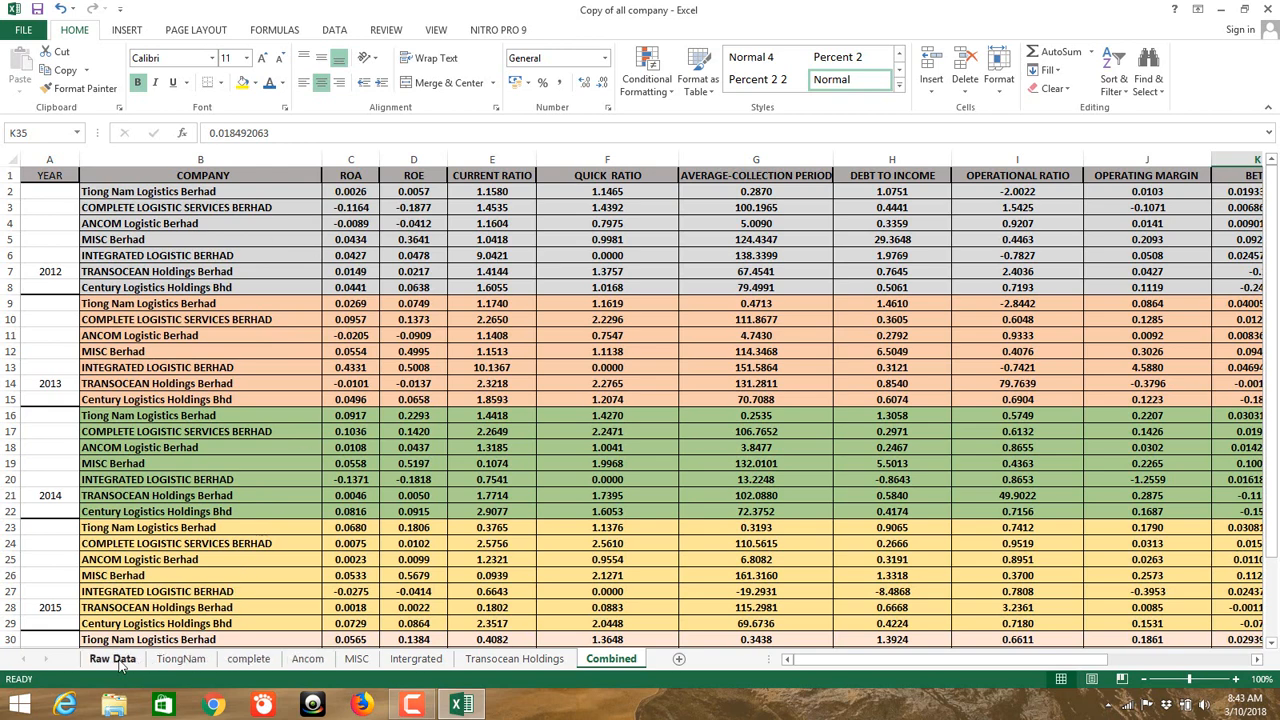
Step: Check the 2012 Net Income, Total Assets and ROA on Raw Data, then return to Combined
left_click(118, 660)
left_click_drag(410, 218, 520, 318)
left_click(575, 207)
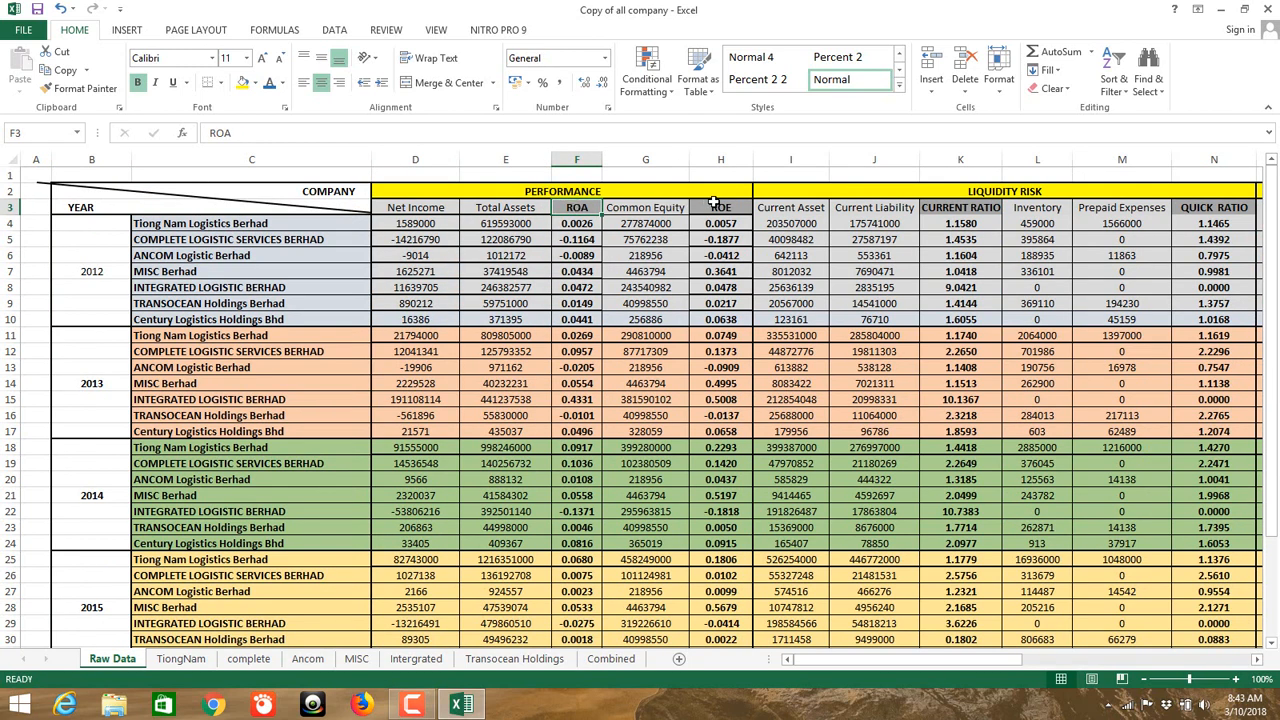
left_click(612, 659)
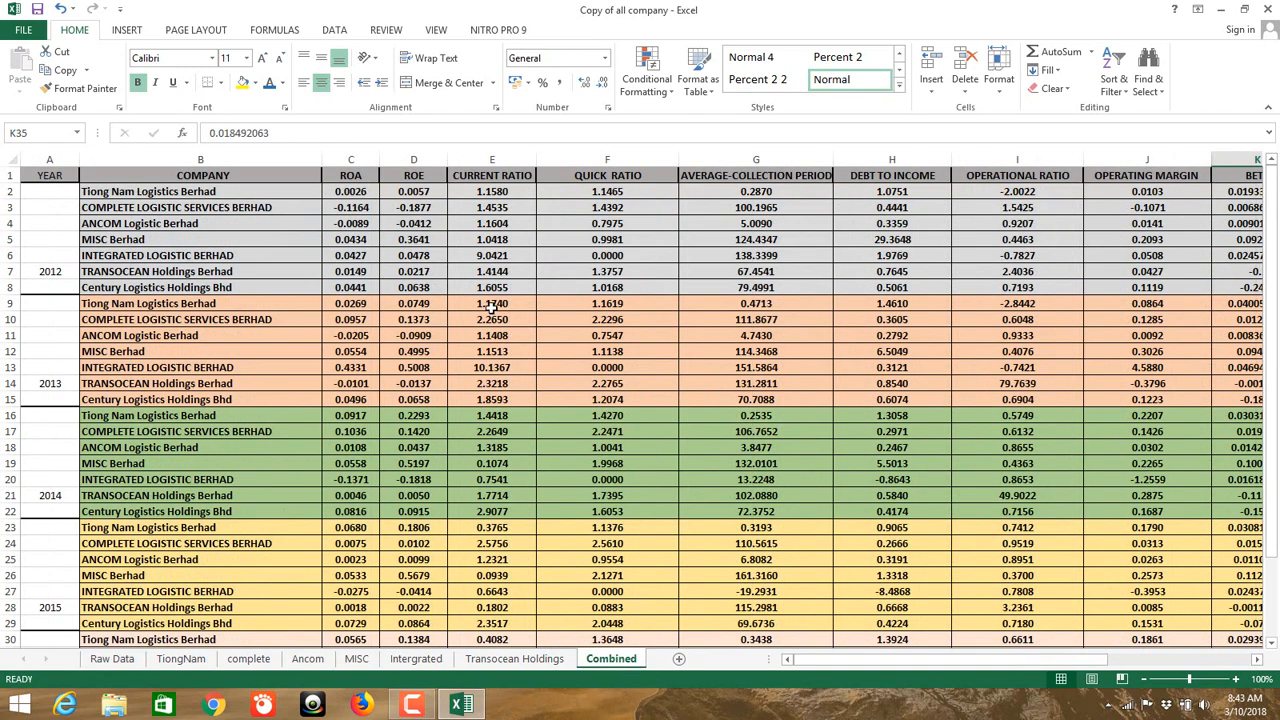
left_click(354, 178)
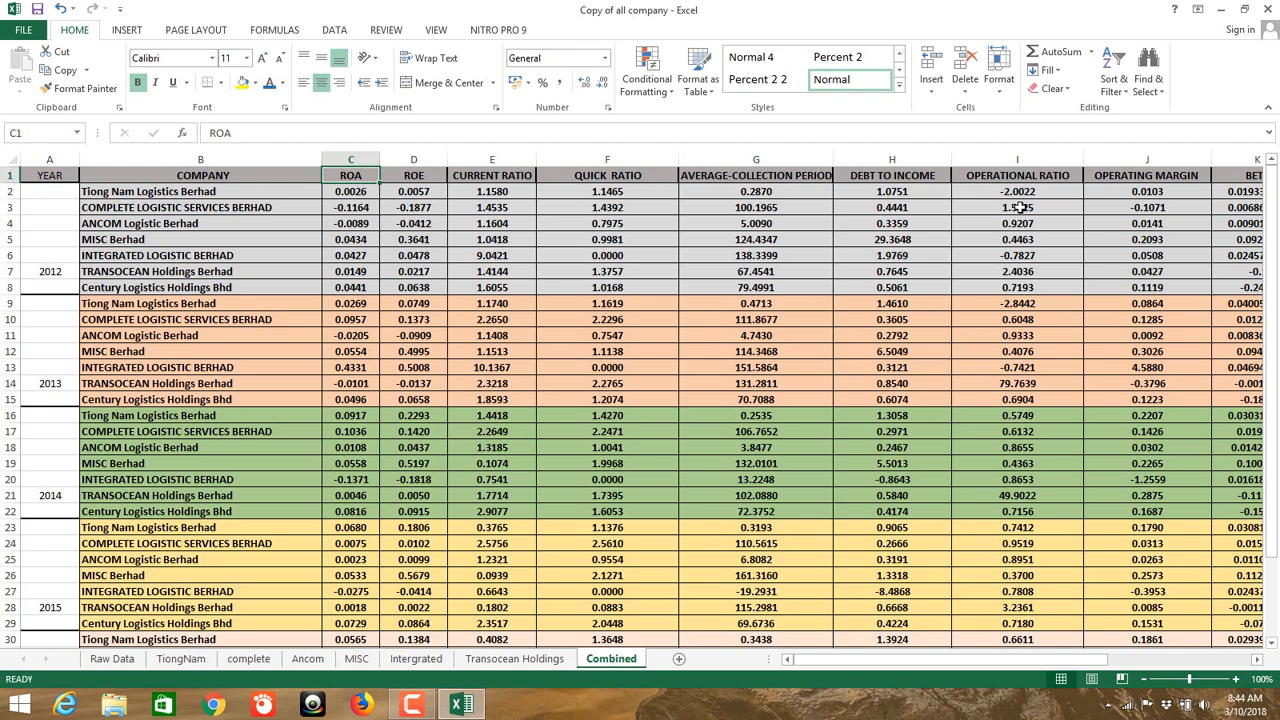
left_click_drag(862, 659, 1052, 685)
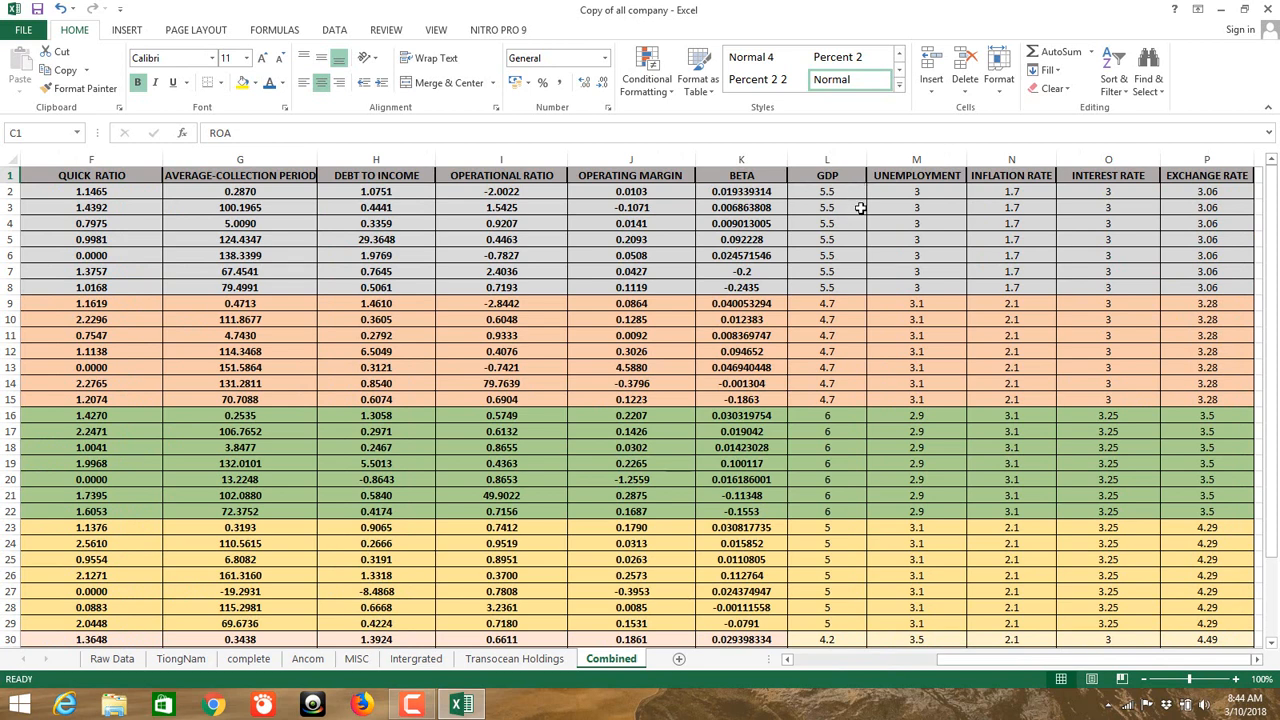
left_click_drag(845, 190, 848, 289)
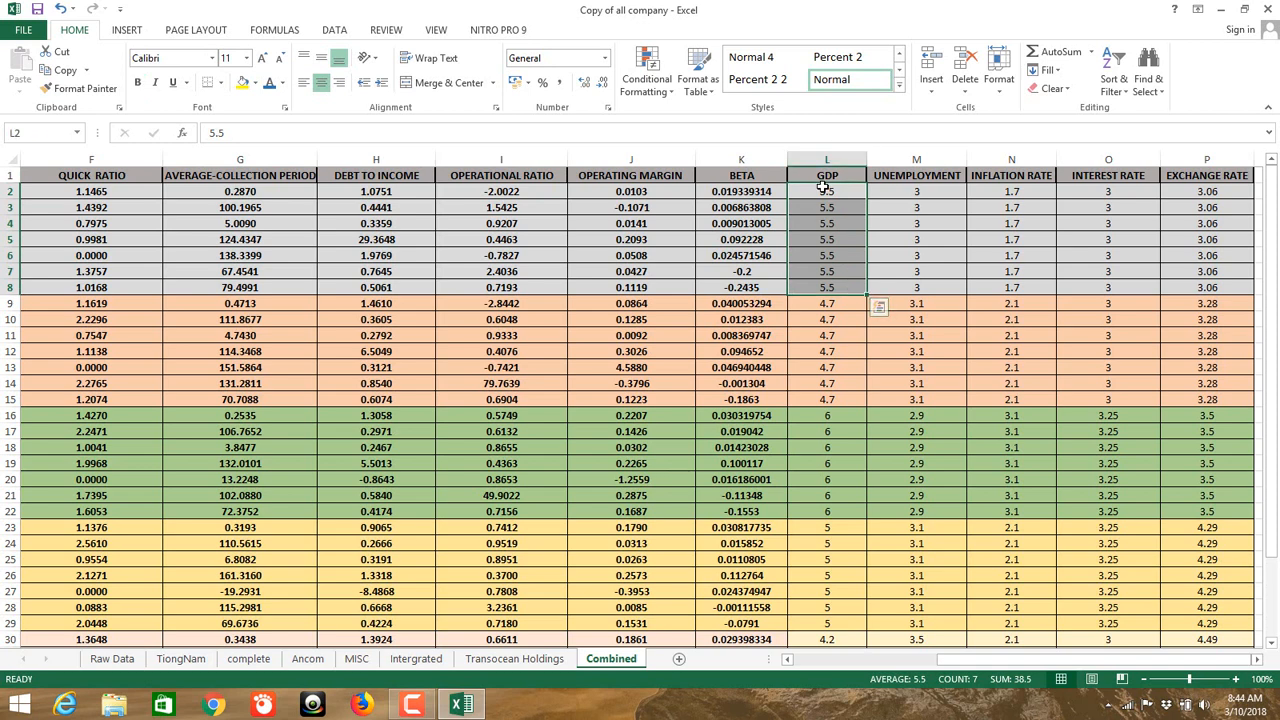
left_click(892, 205)
left_click_drag(850, 191, 852, 286)
left_click_drag(843, 193, 834, 402)
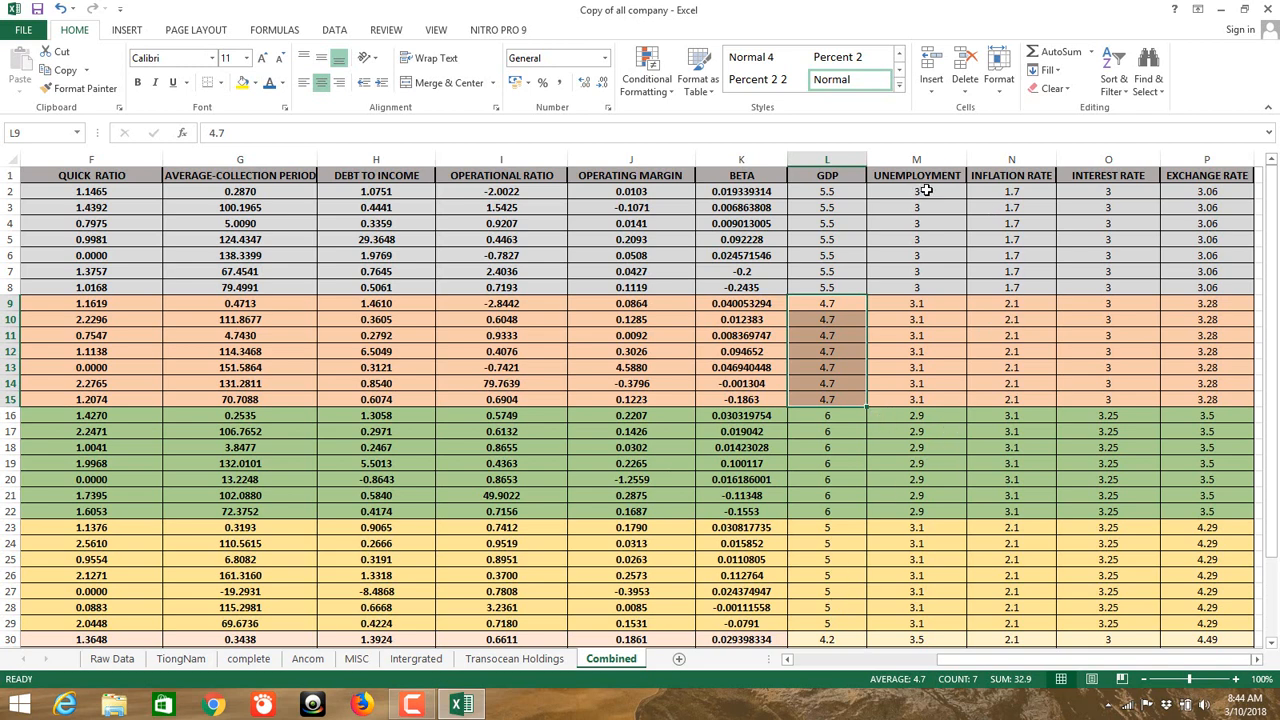
left_click_drag(942, 191, 955, 288)
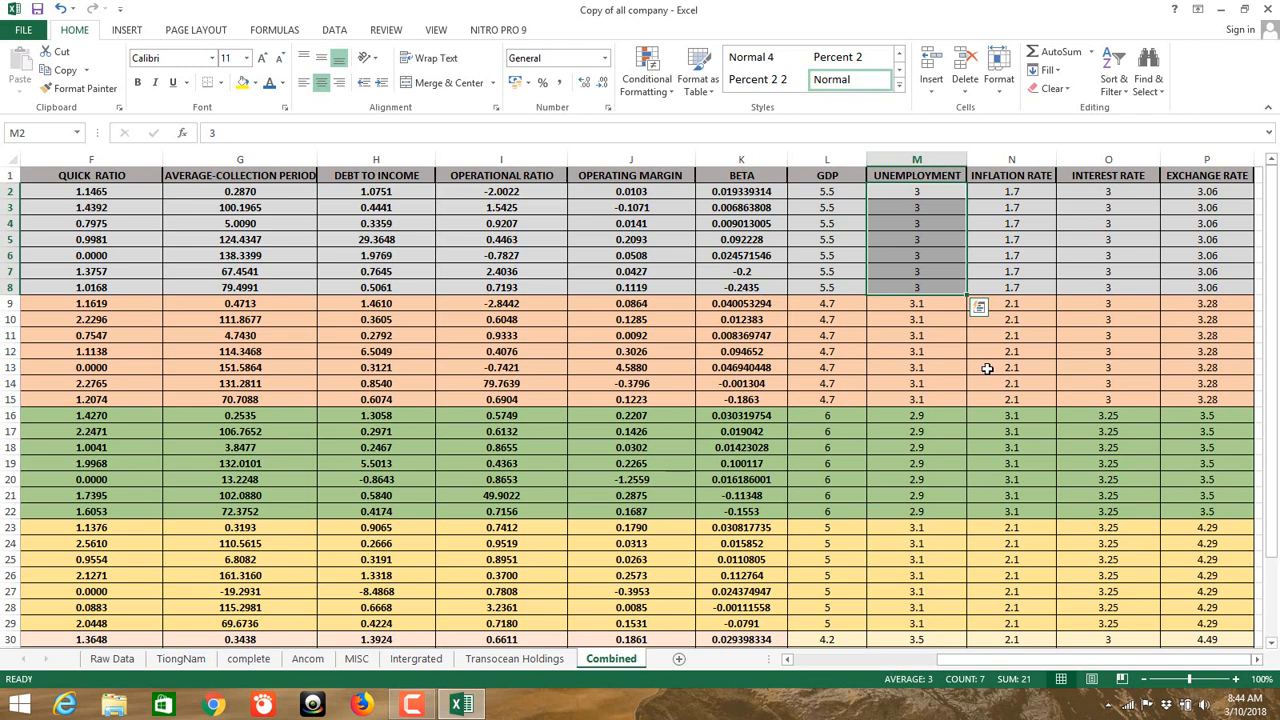
left_click(879, 350)
left_click_drag(836, 190, 845, 287)
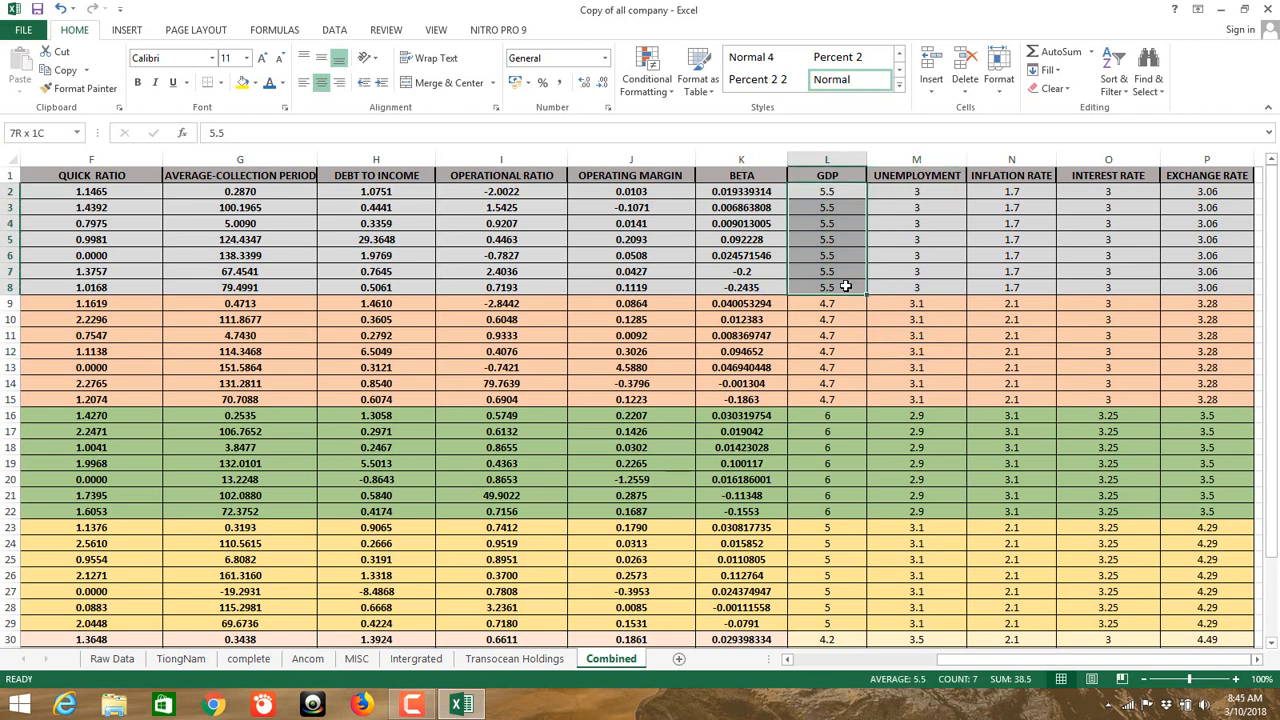
left_click_drag(845, 287, 845, 287)
Step: Minimize Excel and launch IBM SPSS Statistics from its desktop shortcut
left_click(1221, 9)
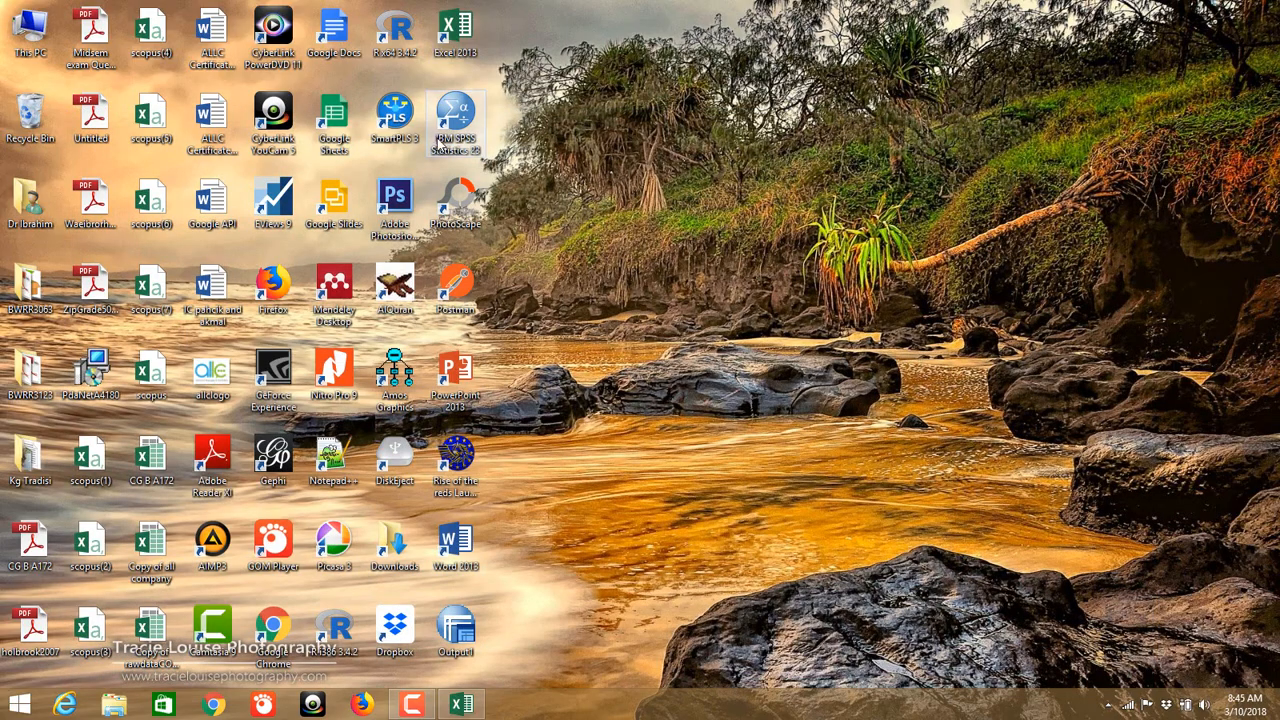
left_click(457, 116)
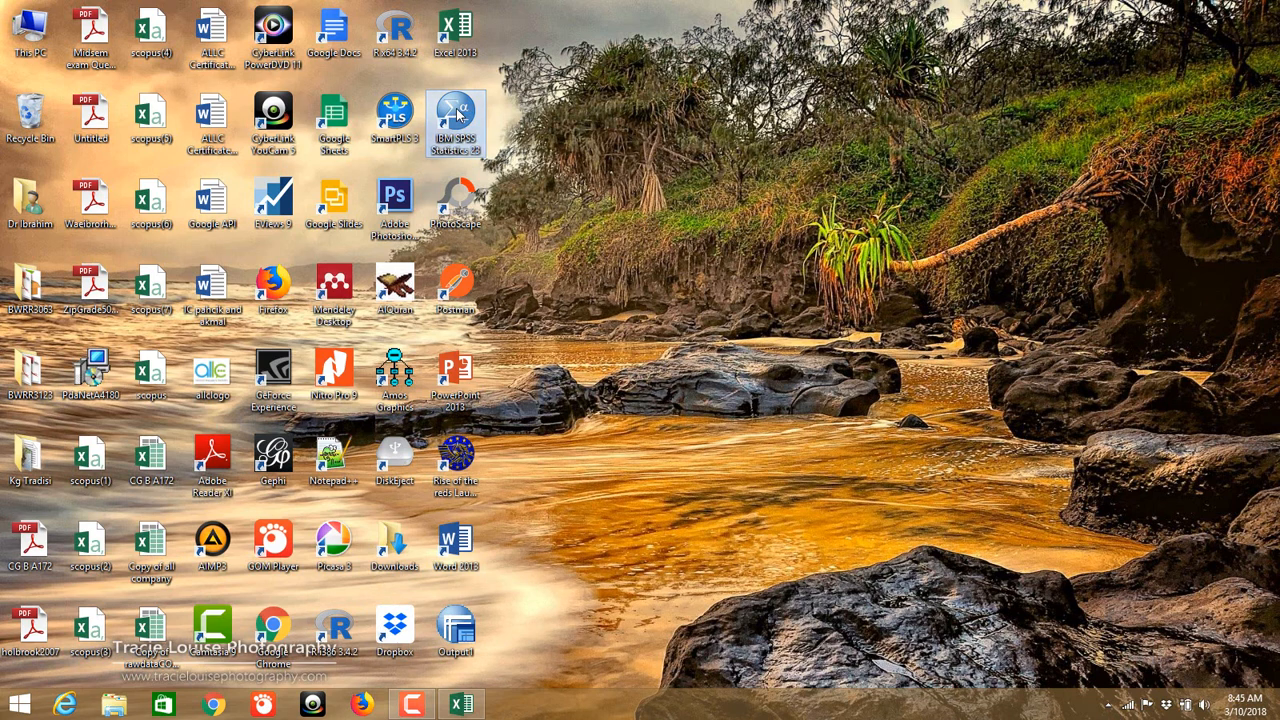
double_click(457, 116)
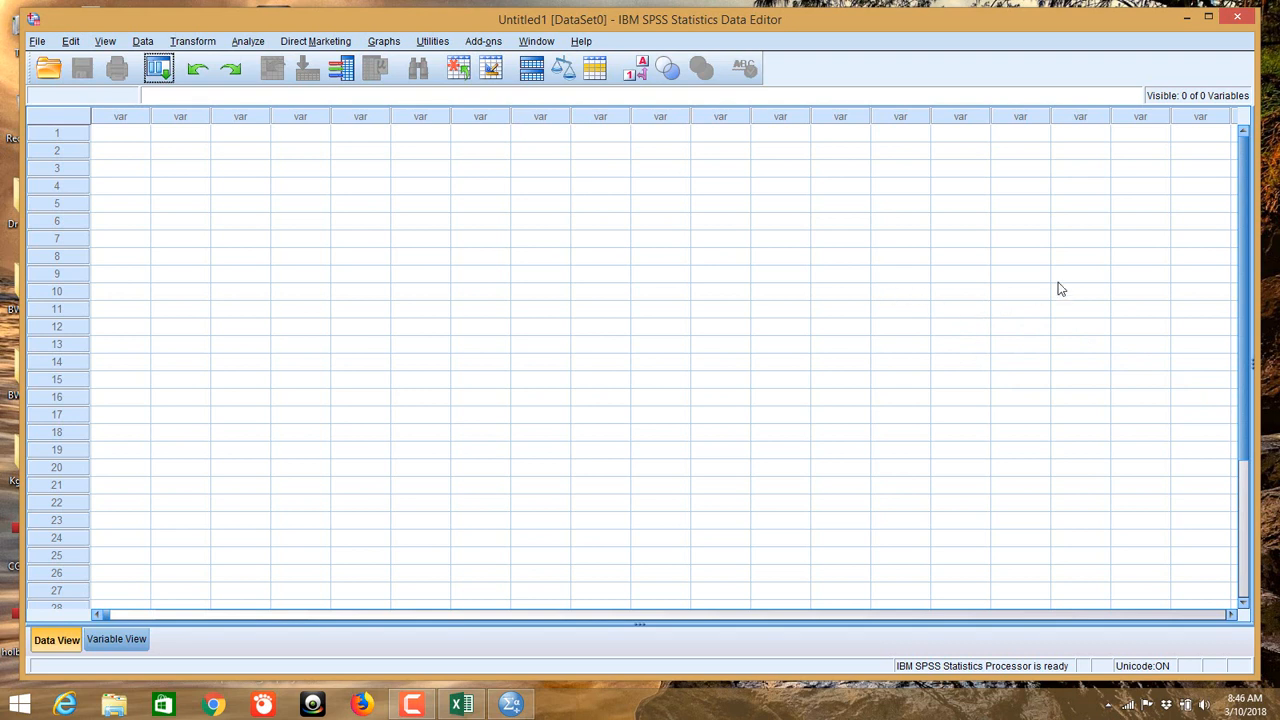
Step: Display the File > Open submenu in SPSS
left_click(36, 41)
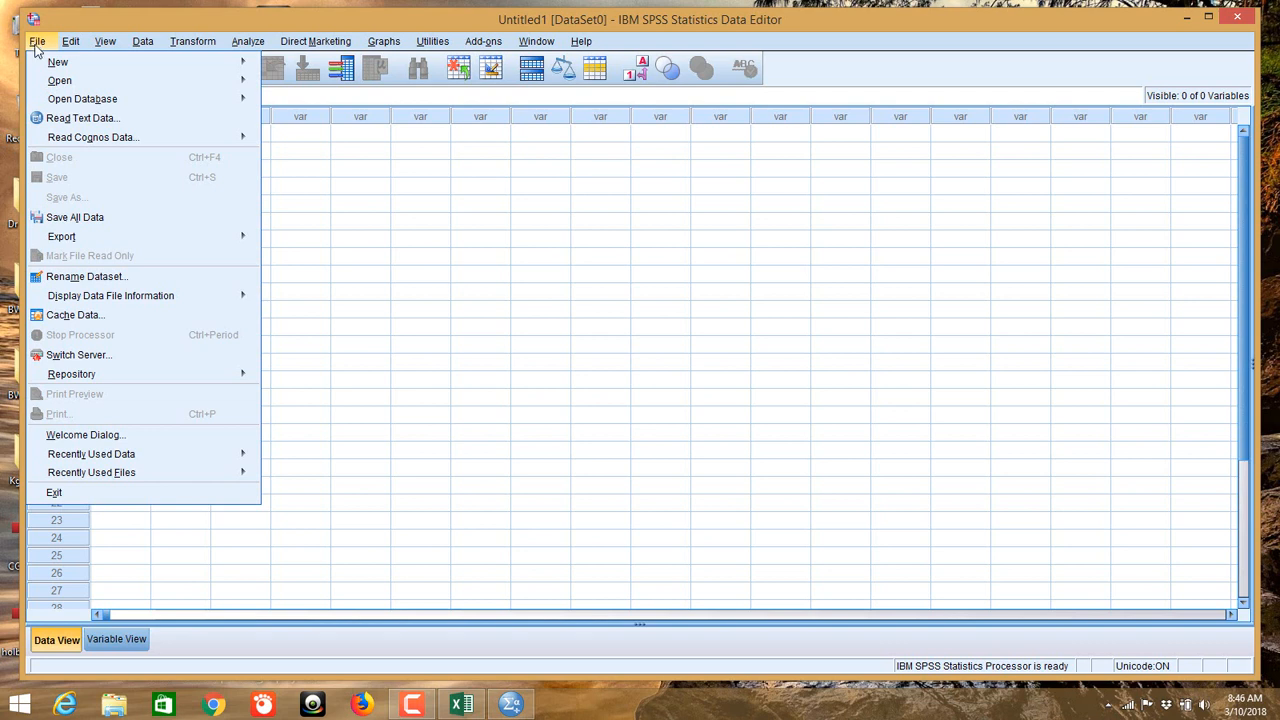
mouse_move(122, 237)
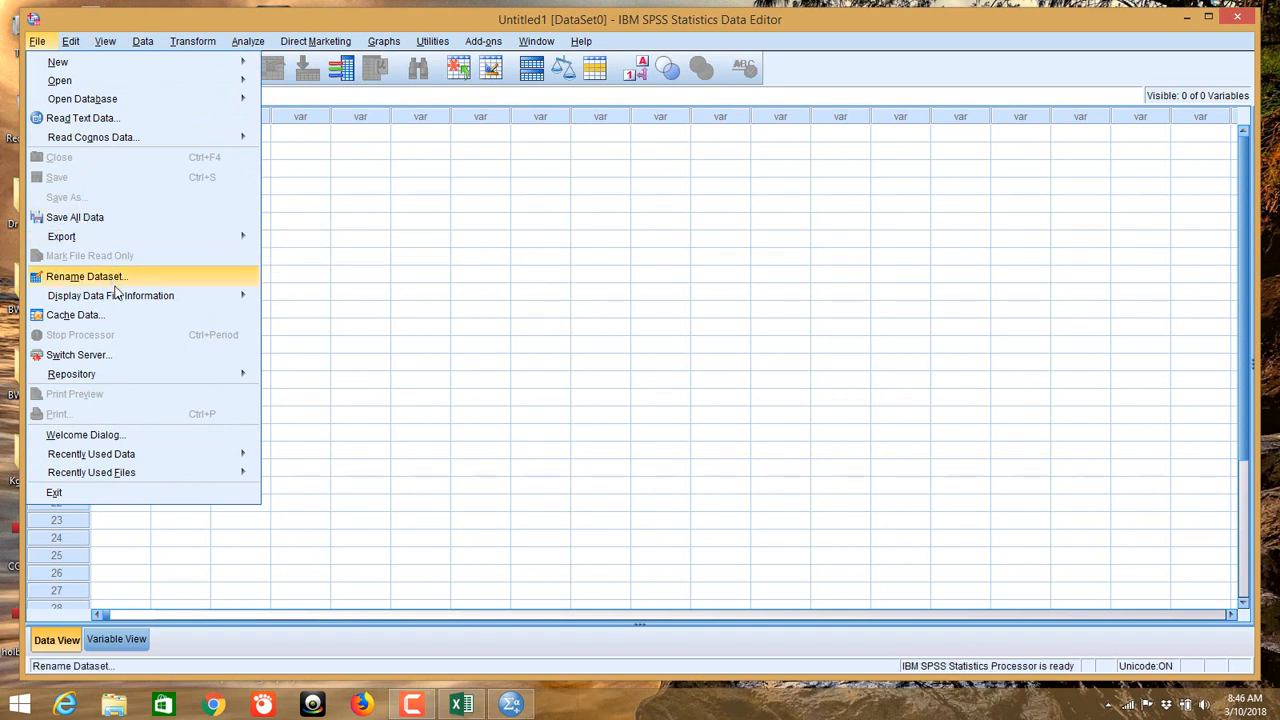
mouse_move(123, 374)
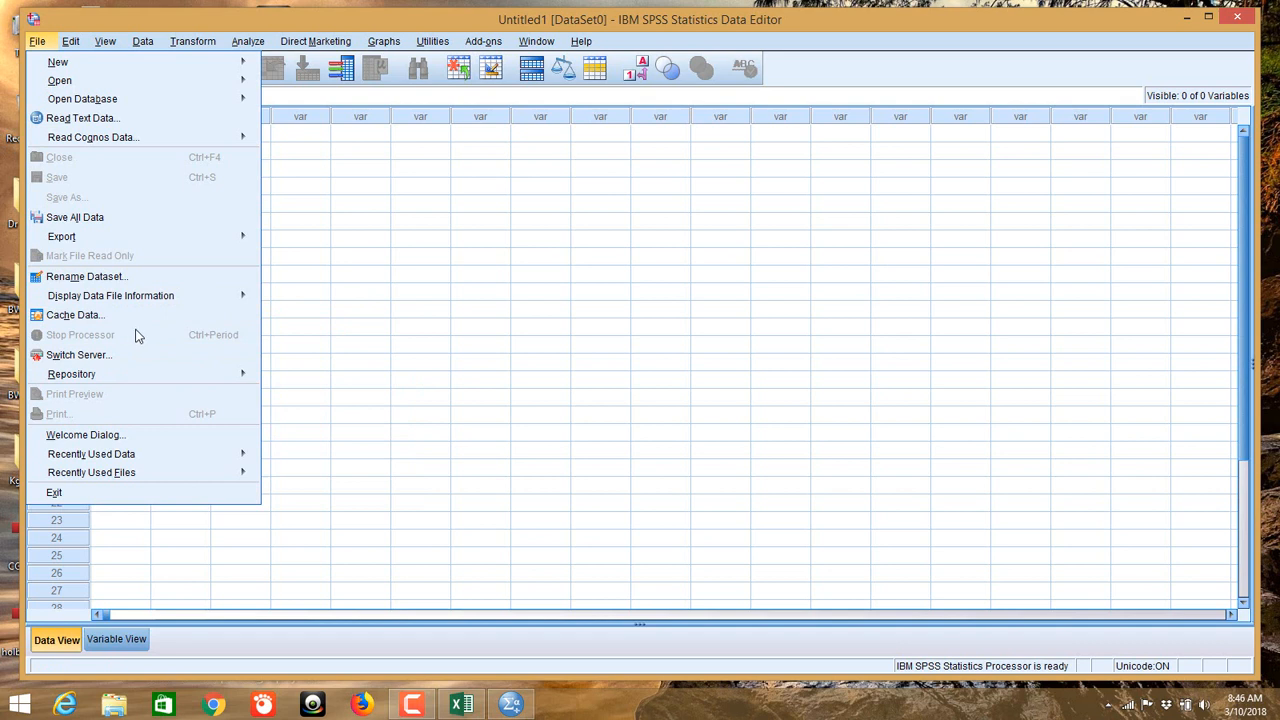
mouse_move(119, 82)
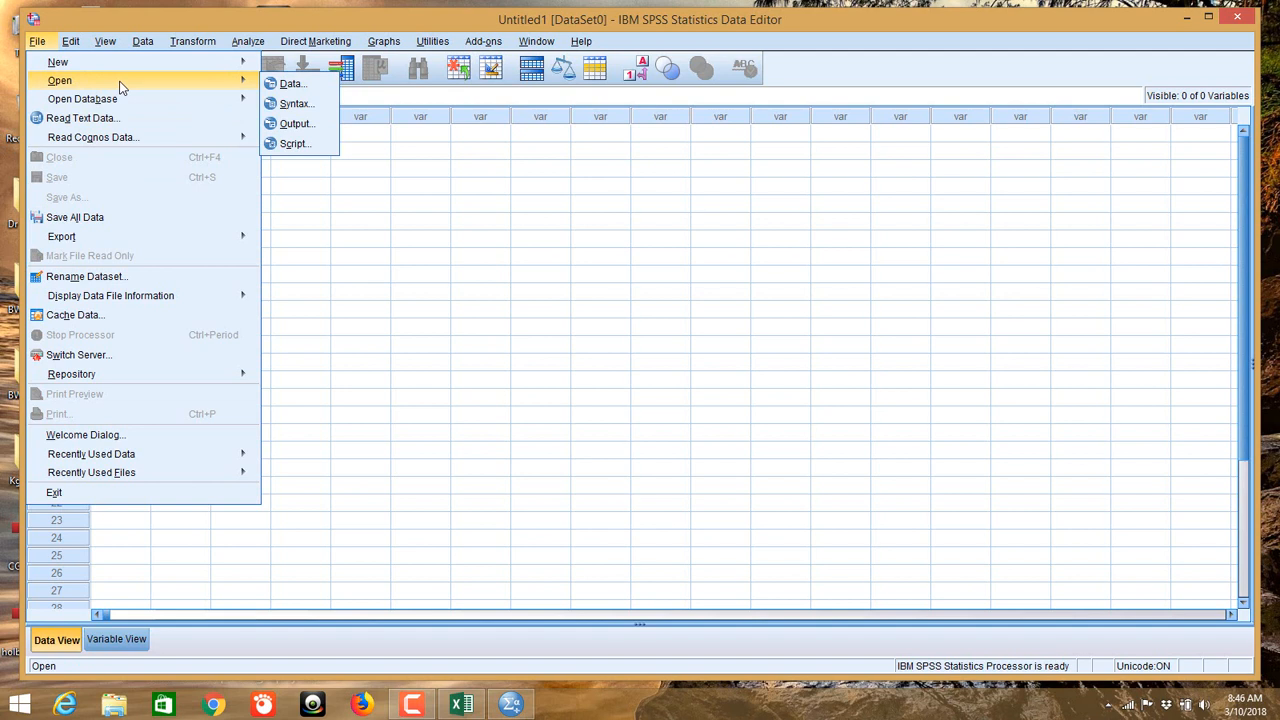
Step: Open Copy of all company.xlsx from the Desktop as Excel data via Open > Data
left_click(290, 84)
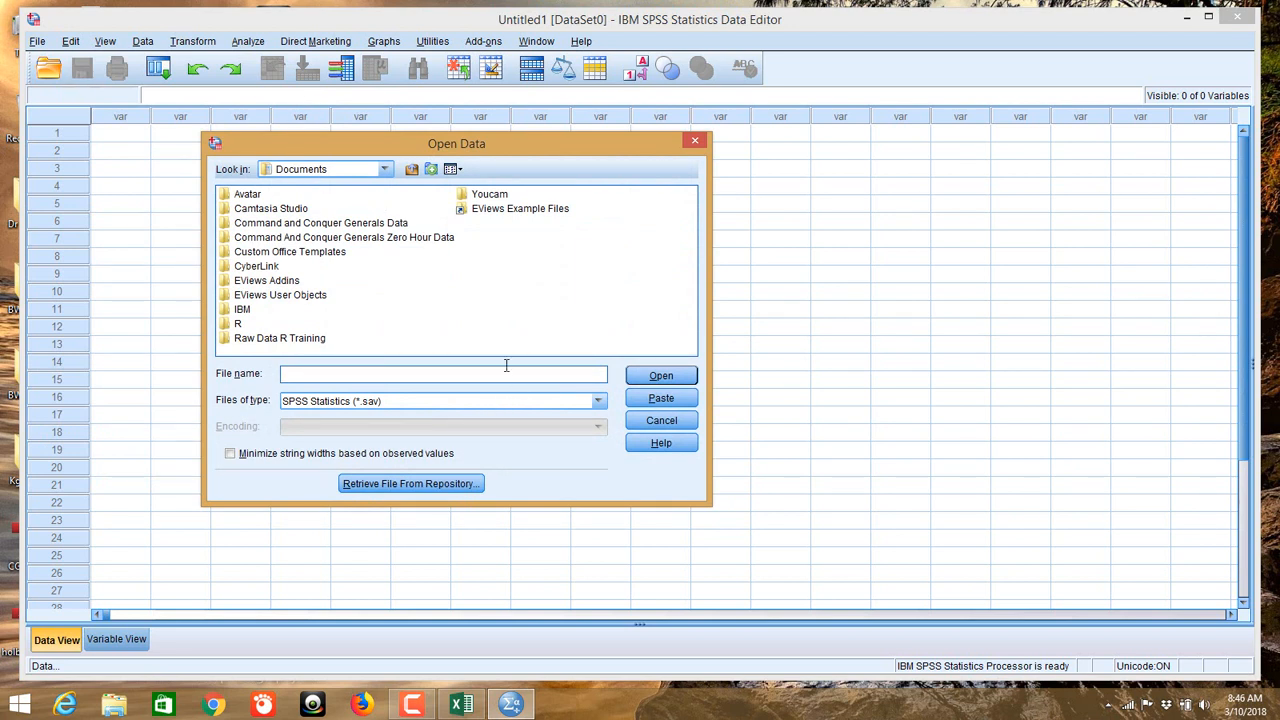
left_click(434, 407)
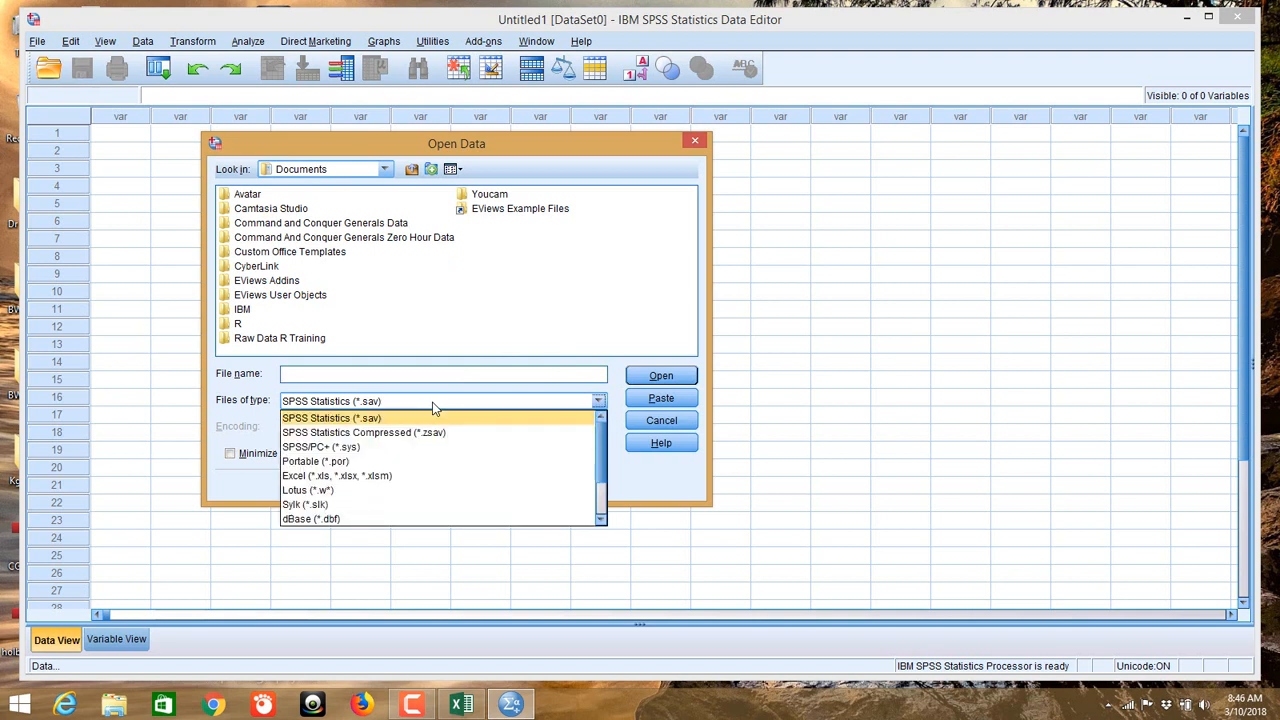
left_click(409, 475)
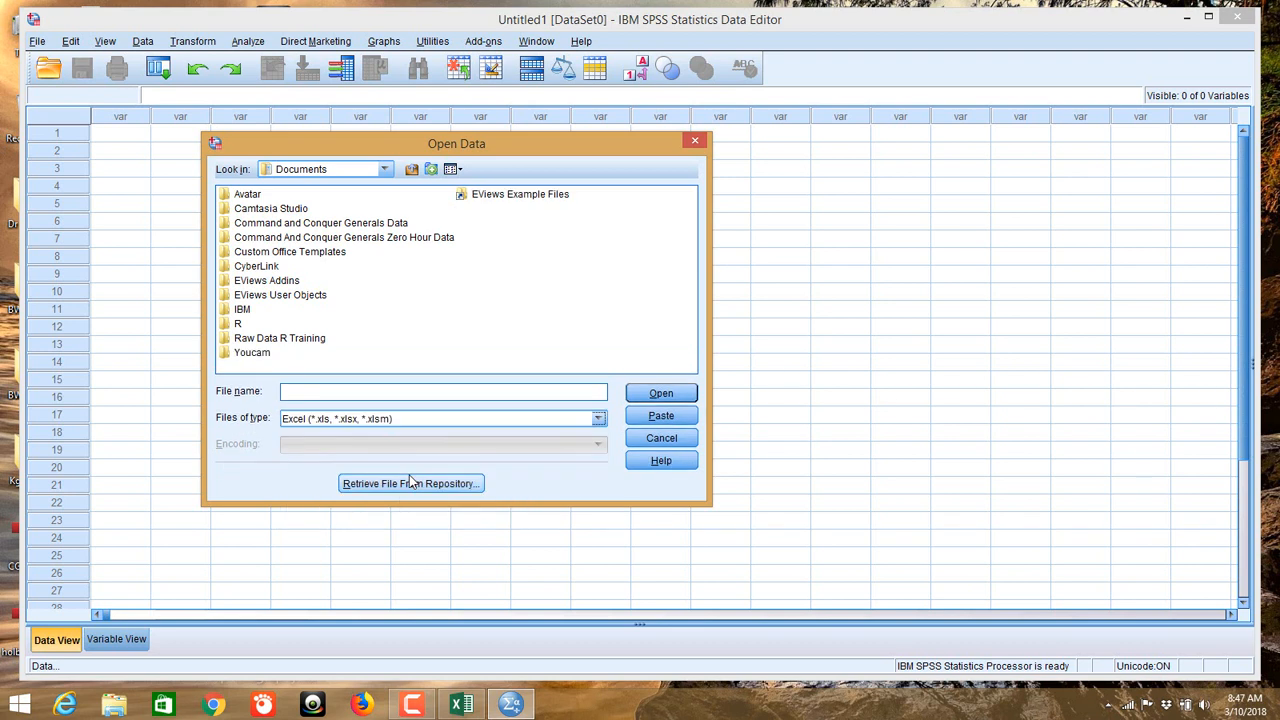
left_click(344, 170)
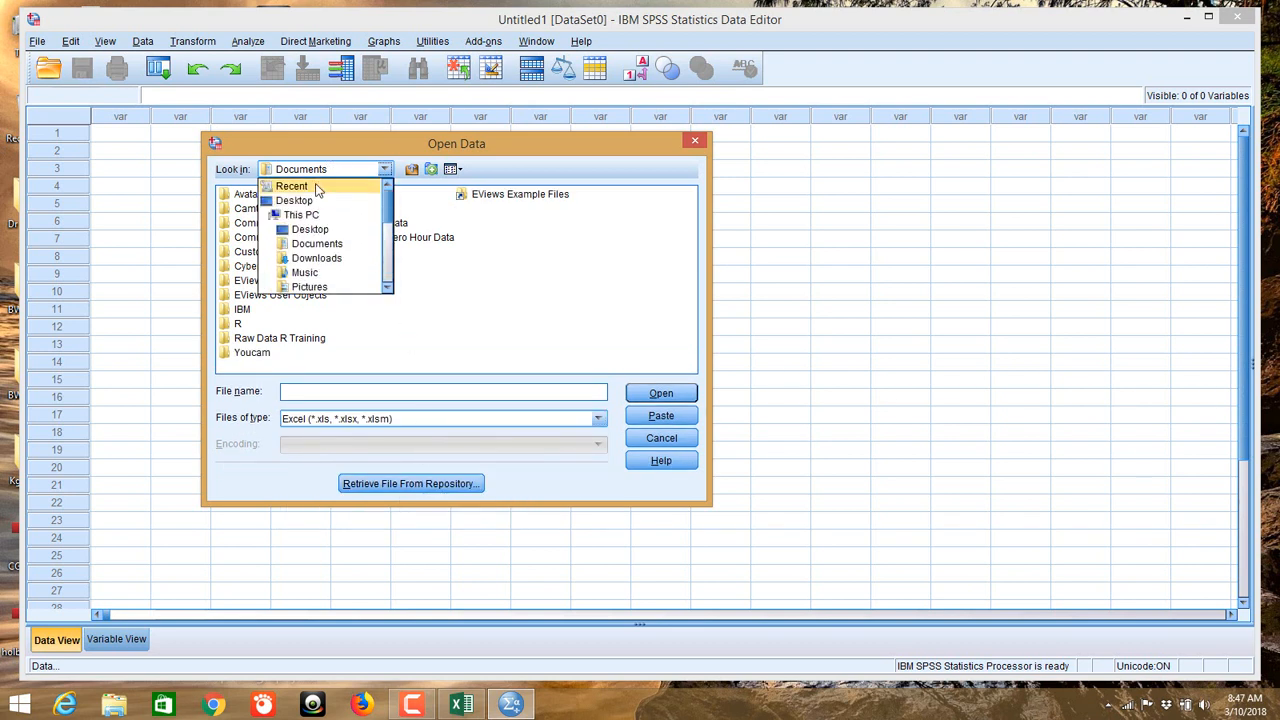
left_click(314, 200)
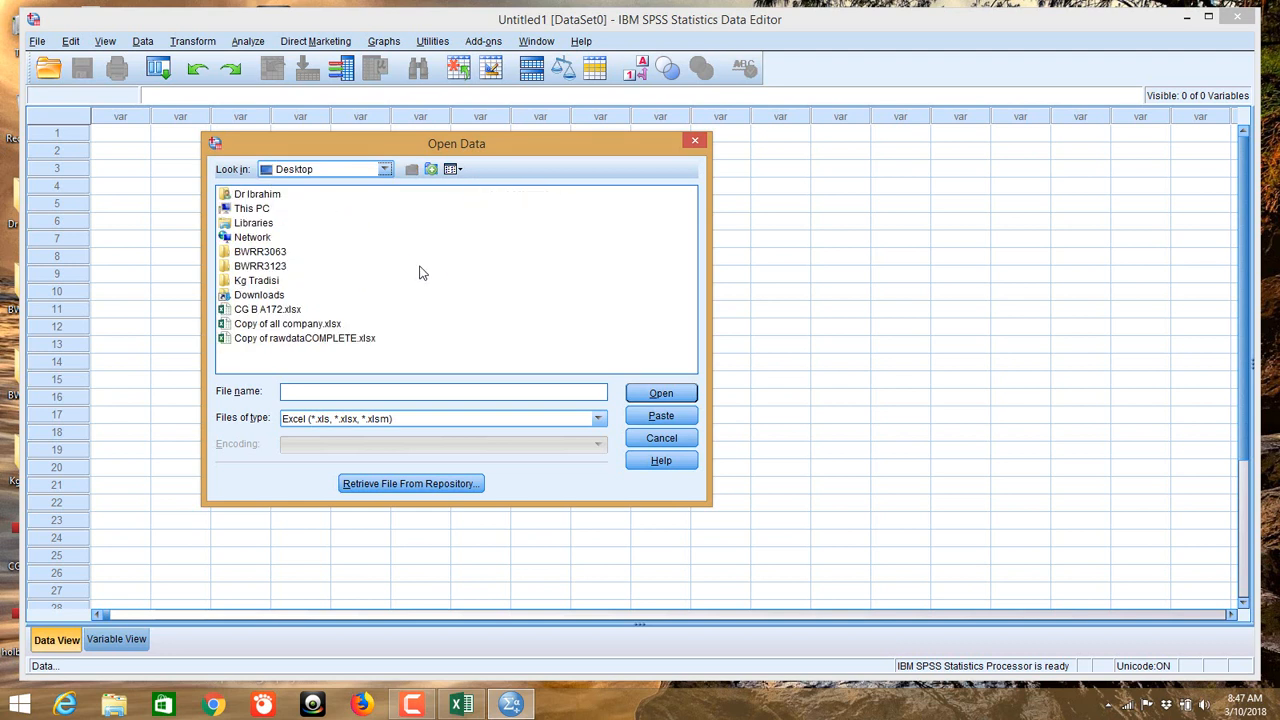
left_click(315, 326)
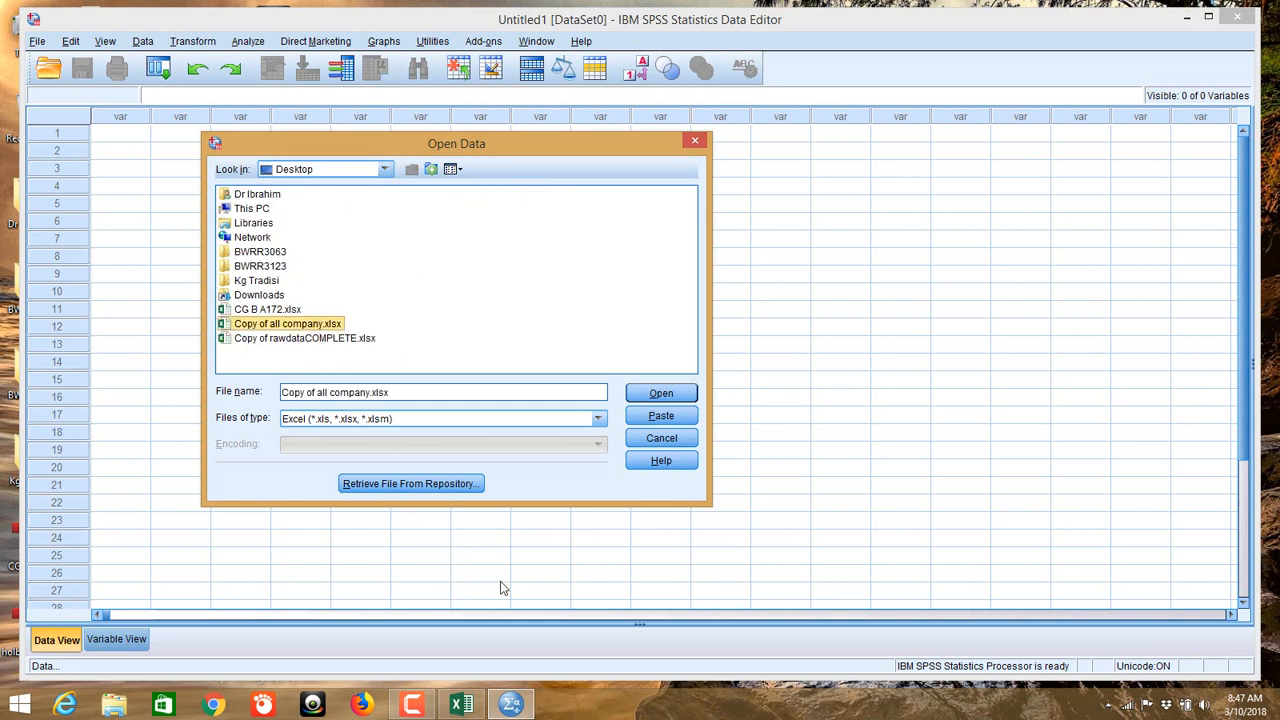
left_click(460, 706)
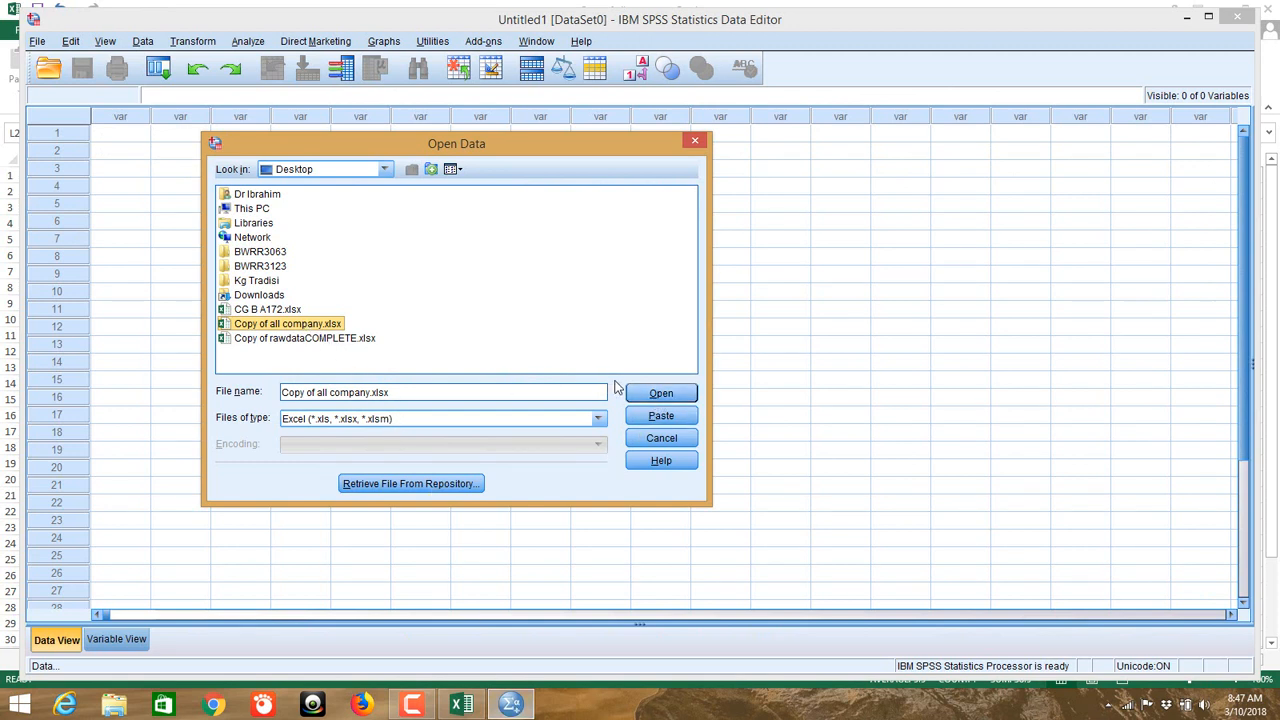
left_click(661, 394)
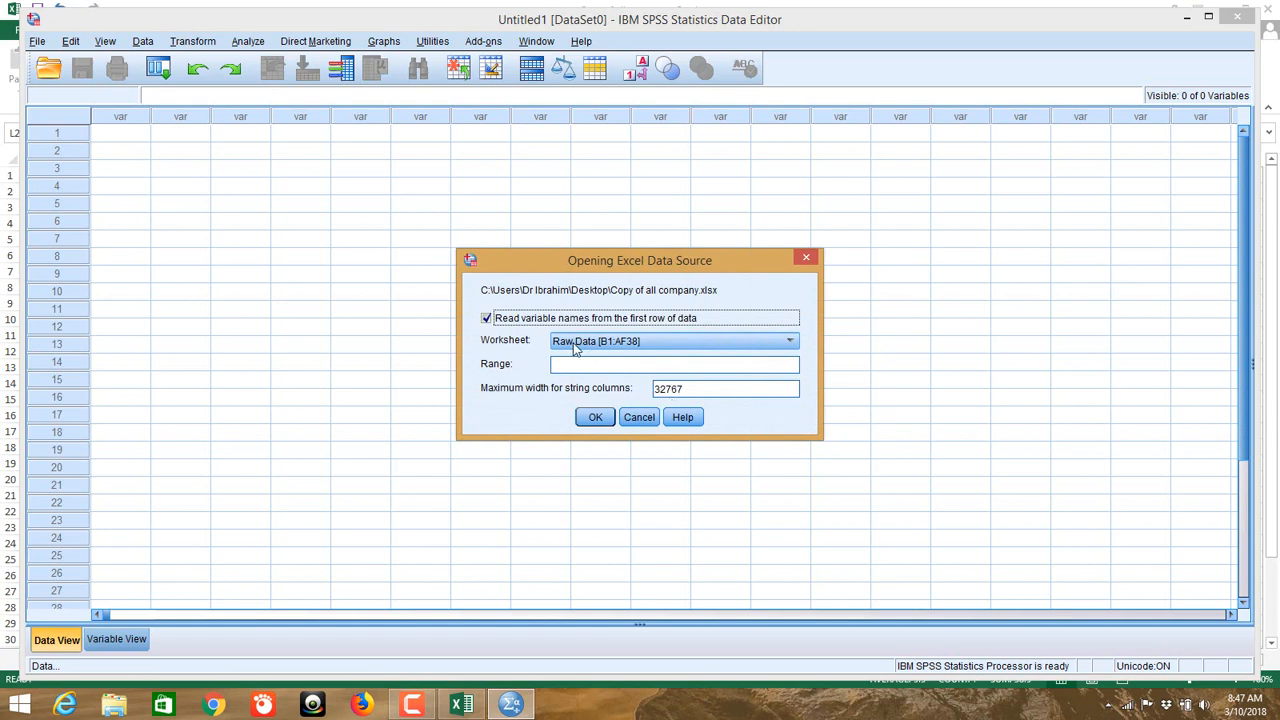
Step: Import the Combined [A1:P36] worksheet, taking variable names from the first row
left_click(461, 704)
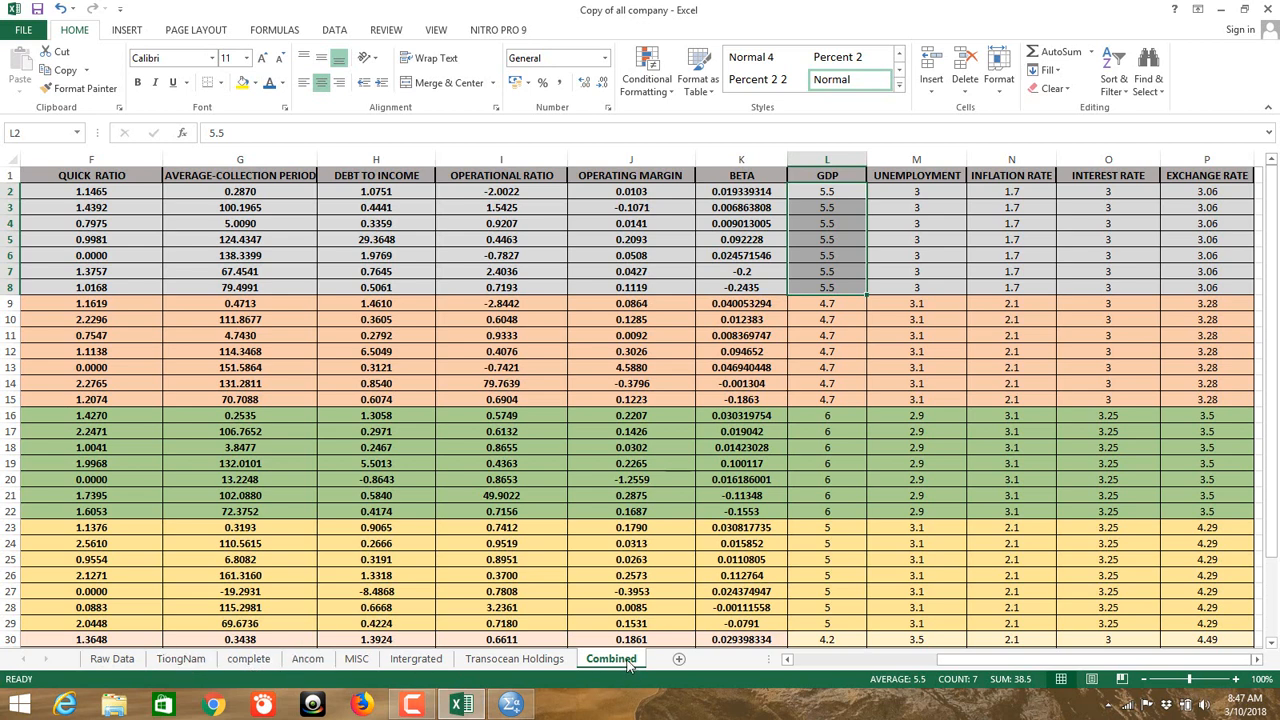
left_click(511, 704)
left_click(672, 344)
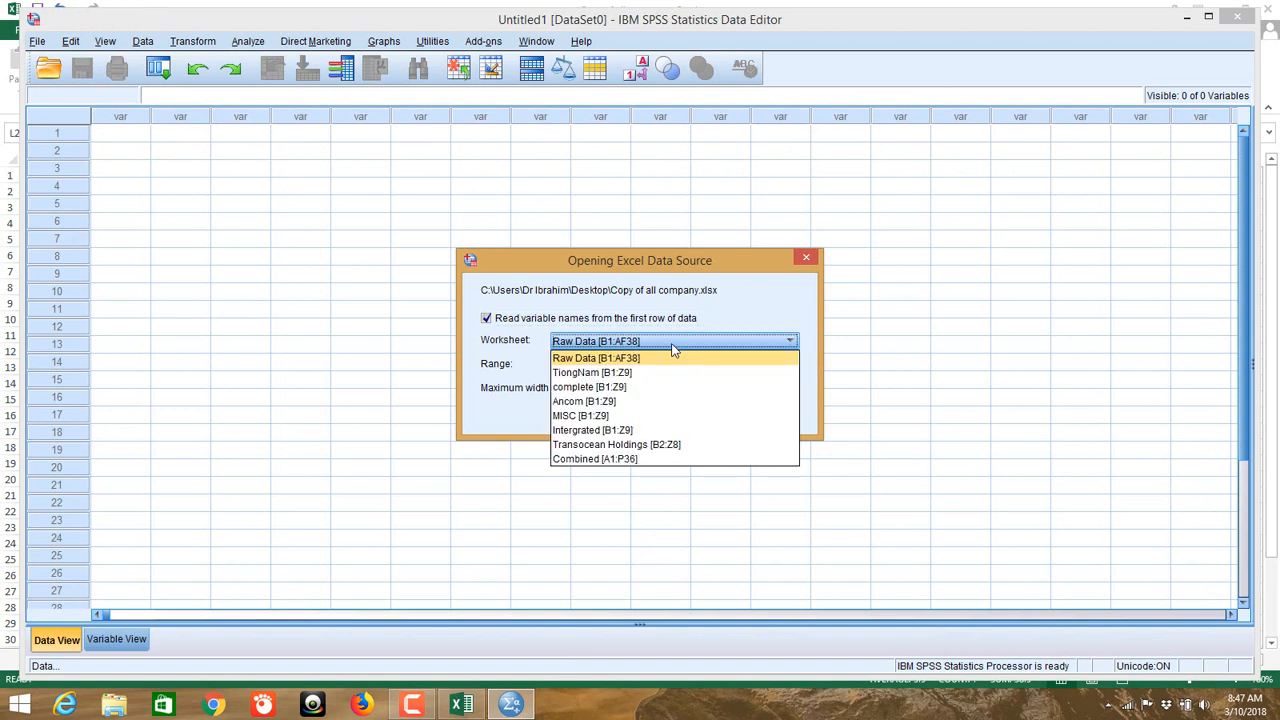
left_click(634, 459)
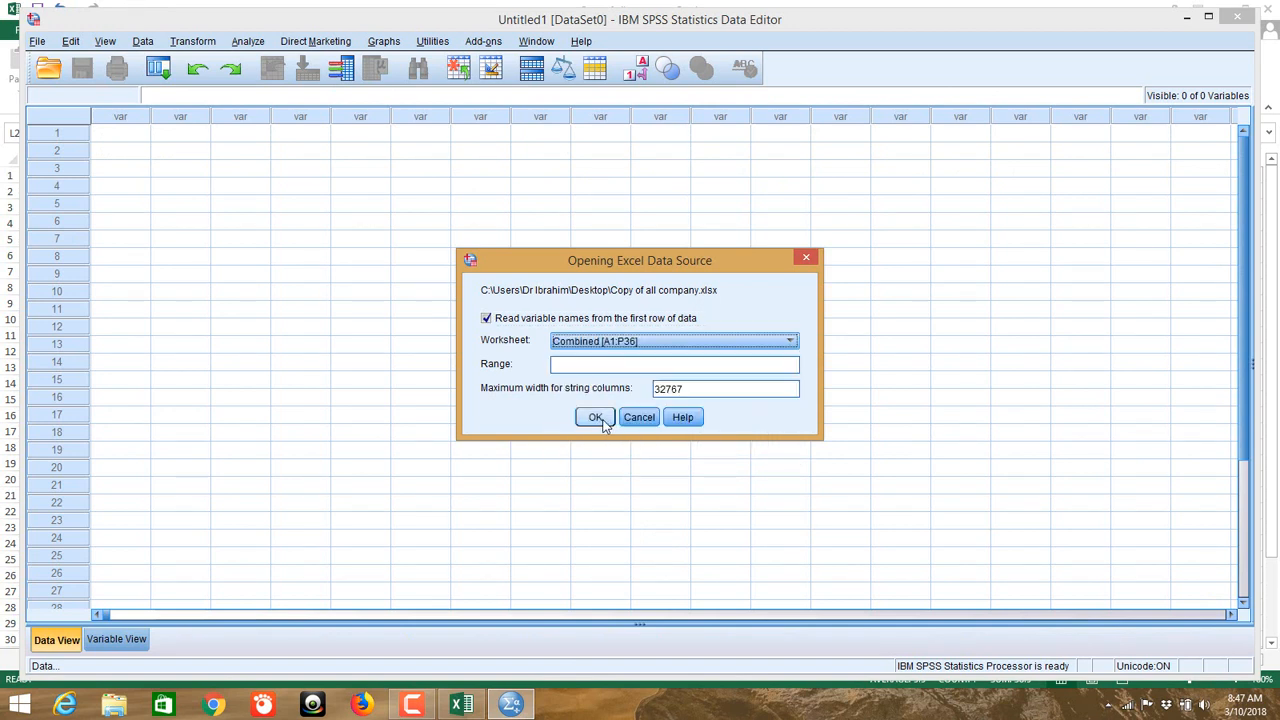
left_click(603, 423)
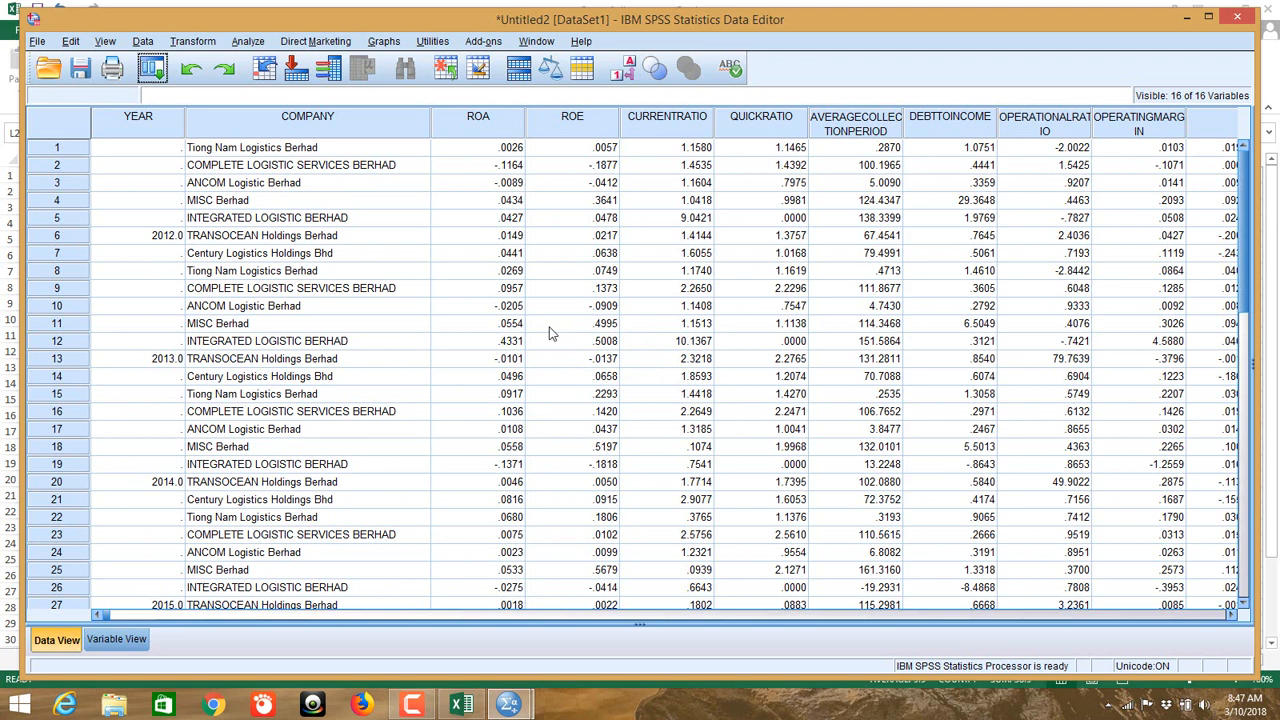
Step: Inspect the ROA values in rows 2 and 3 of Data View, then switch back to Excel
left_click(488, 172)
left_click(477, 186)
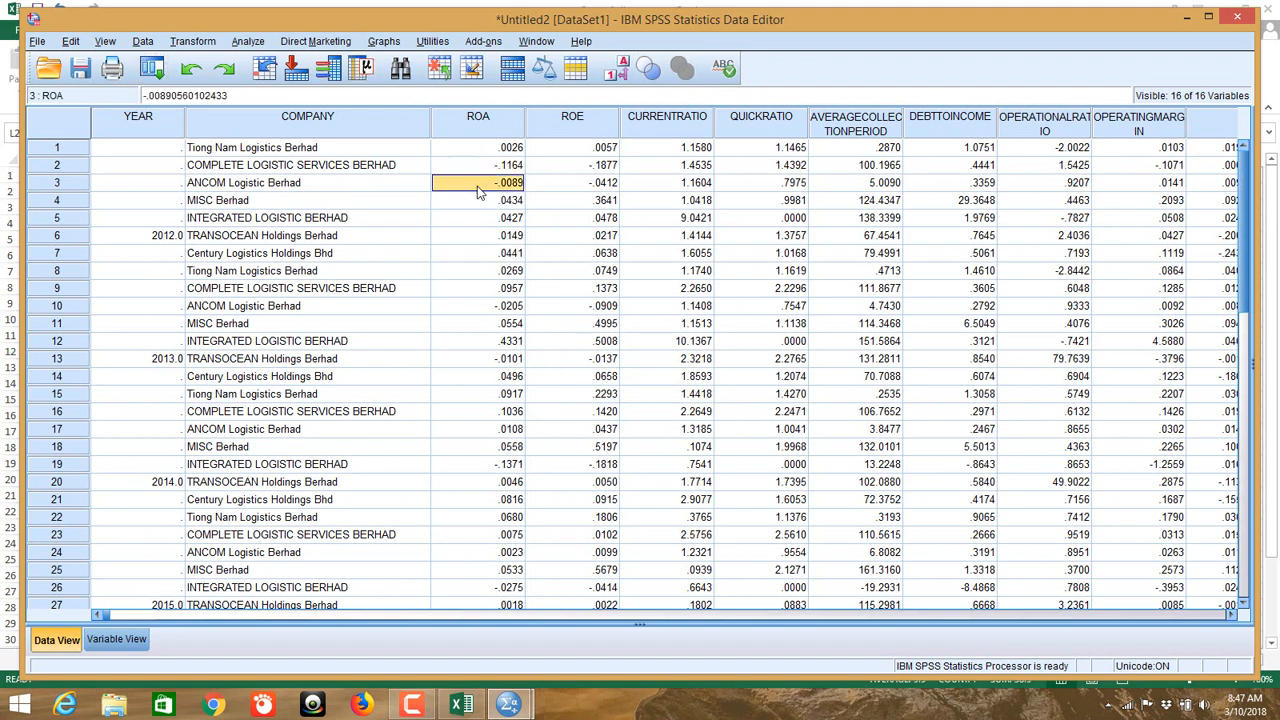
left_click(478, 168)
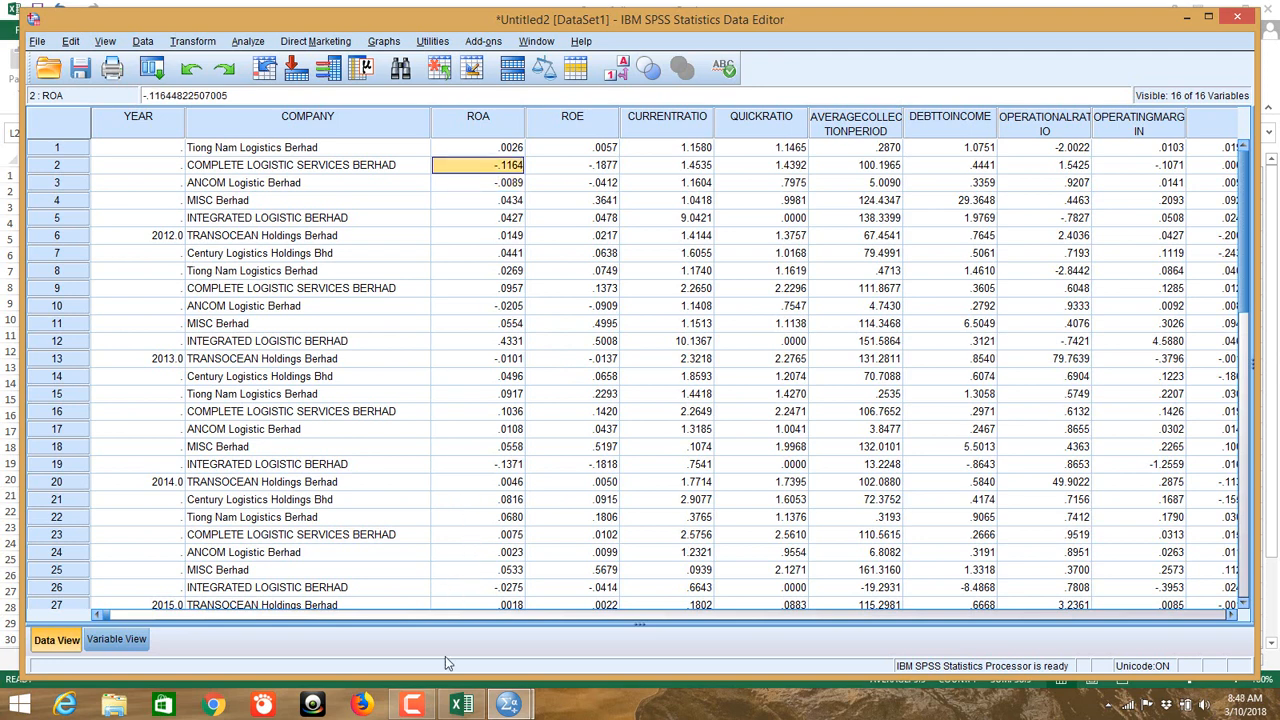
left_click(464, 706)
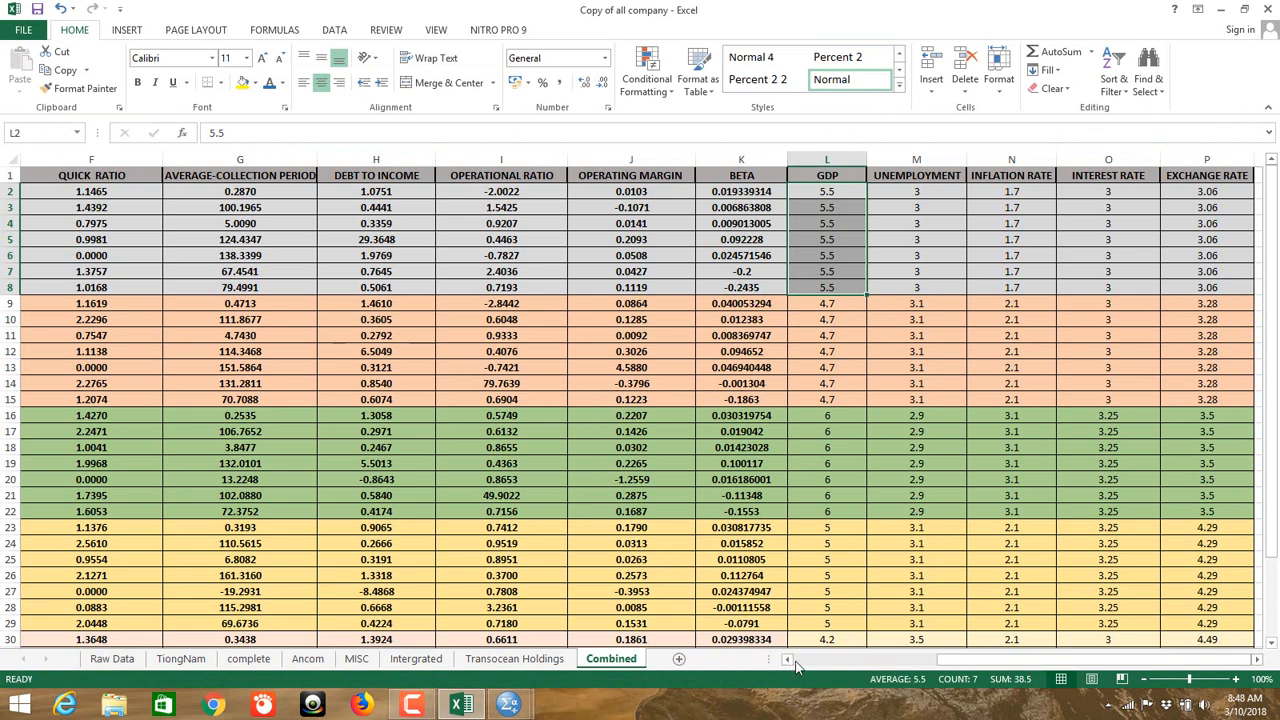
Step: Check cells I2 and G3, then scroll the Combined sheet back to column A
left_click(487, 193)
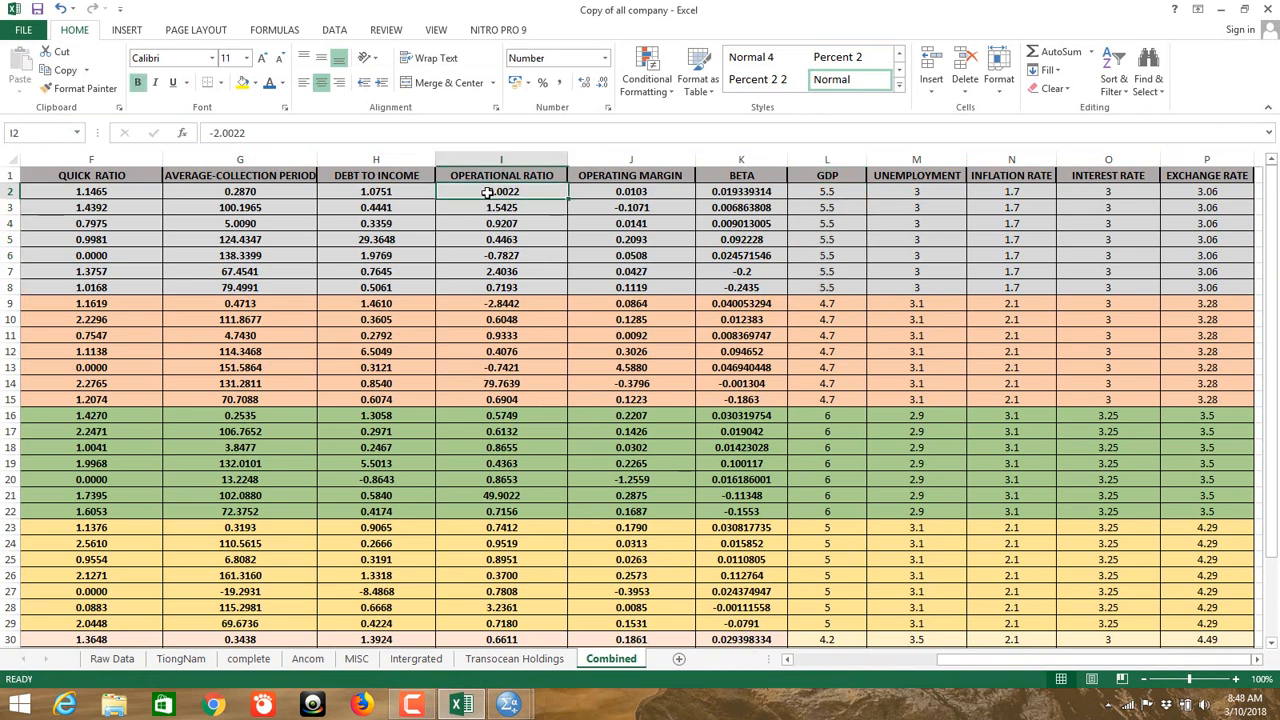
left_click(190, 203)
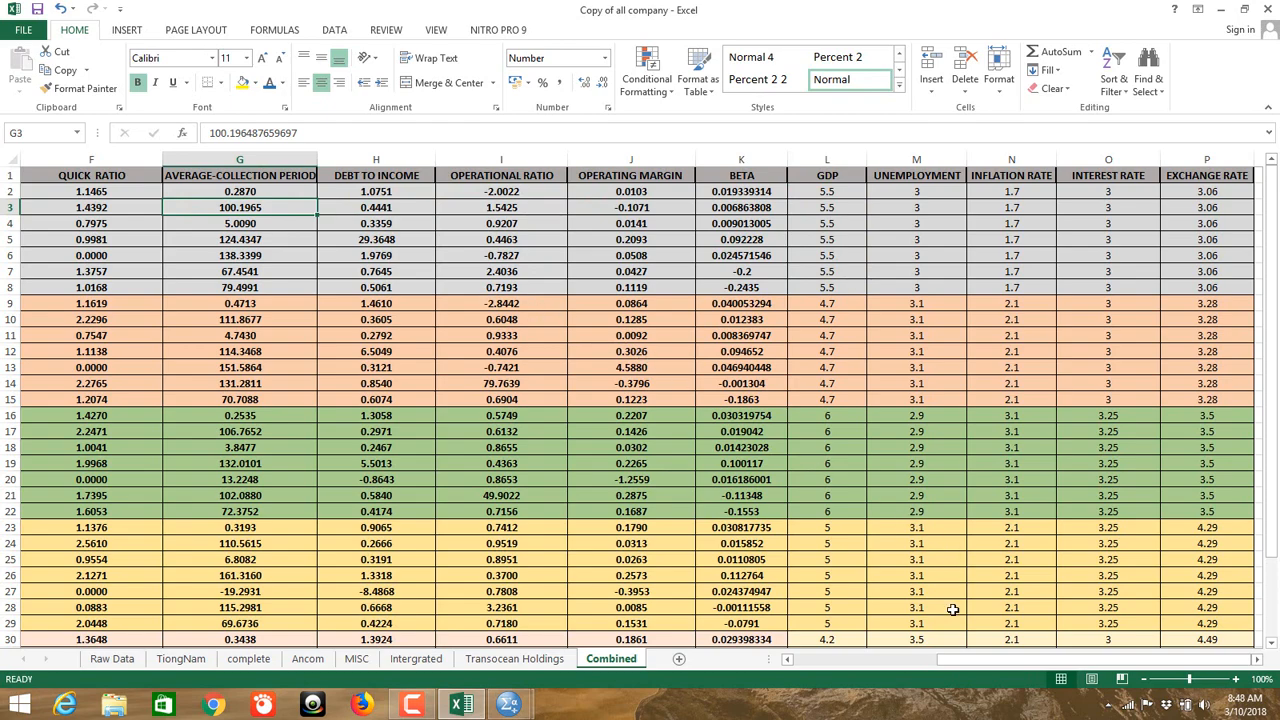
left_click_drag(955, 663, 810, 667)
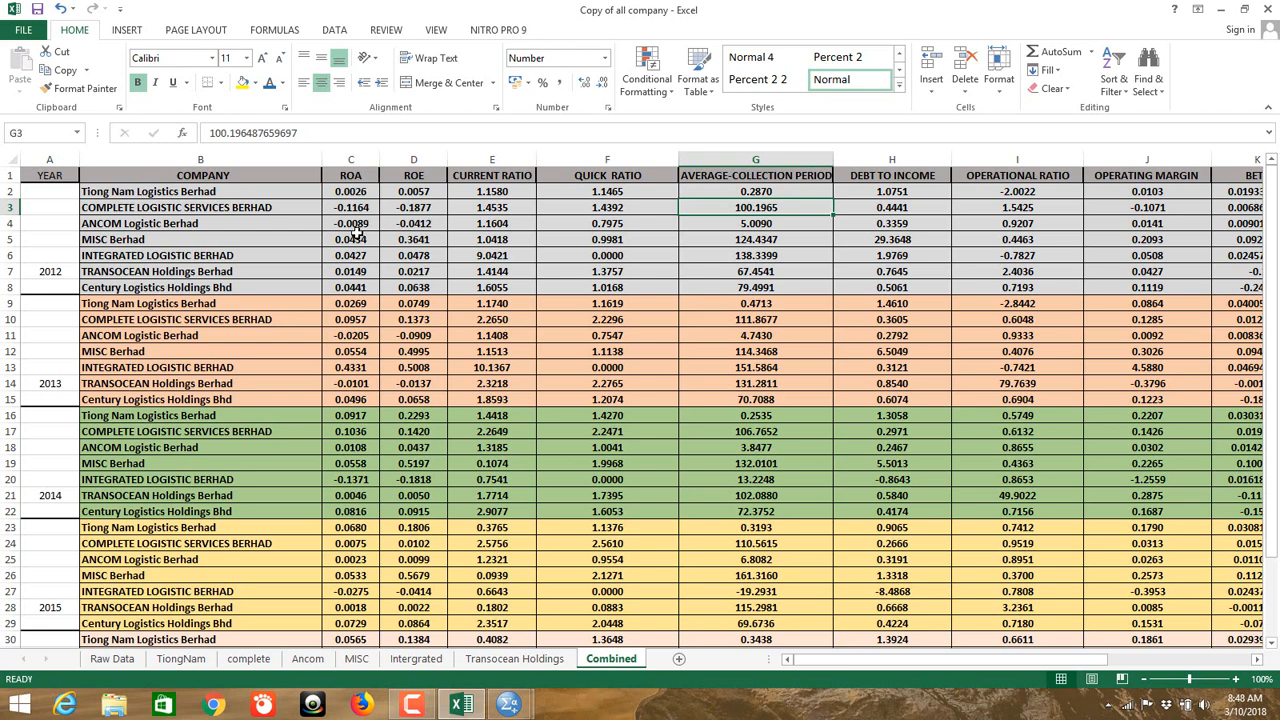
Step: Remove the minus signs from the ROA values in C3, C4 and C11 (now 0.0205)
double_click(338, 207)
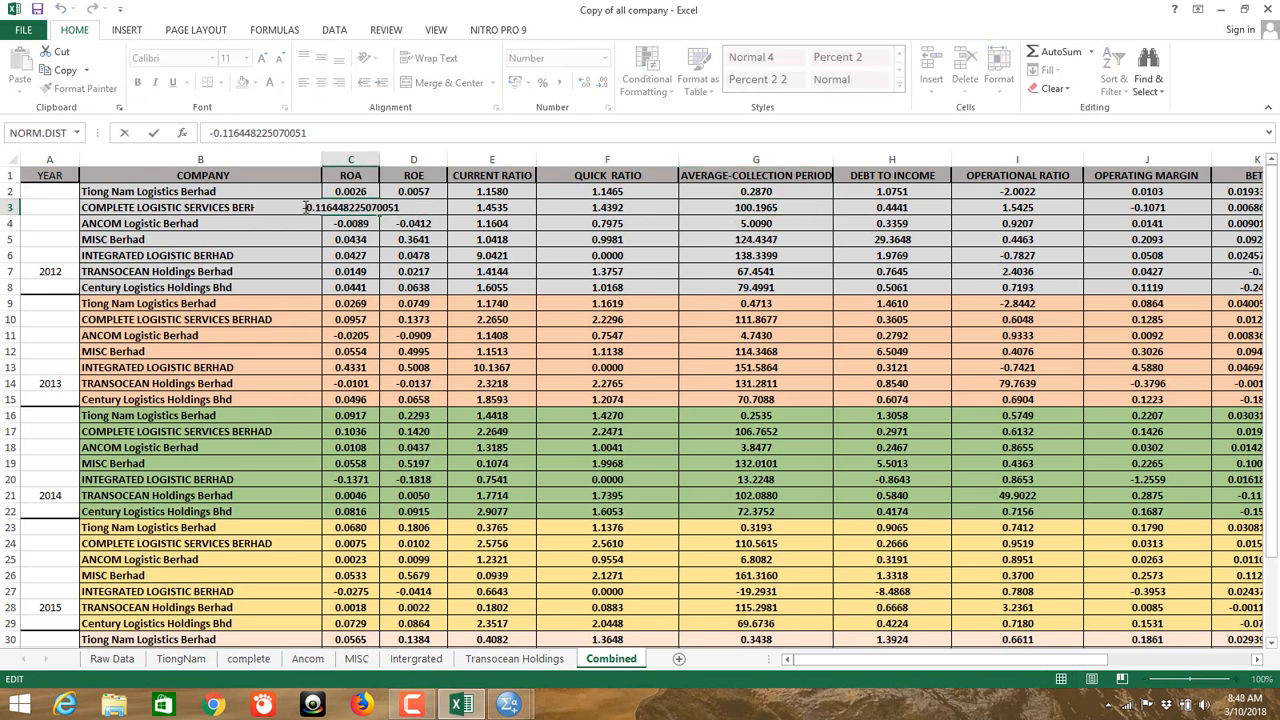
key("BackSpace")
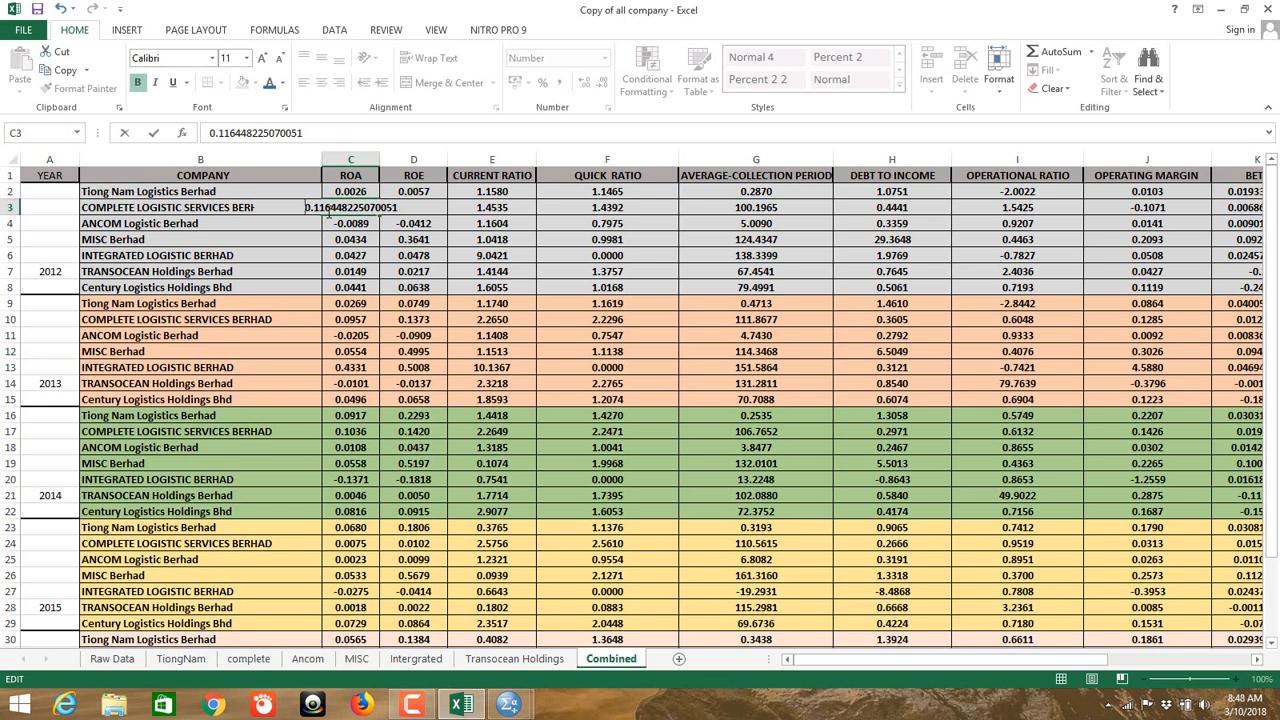
left_click(347, 226)
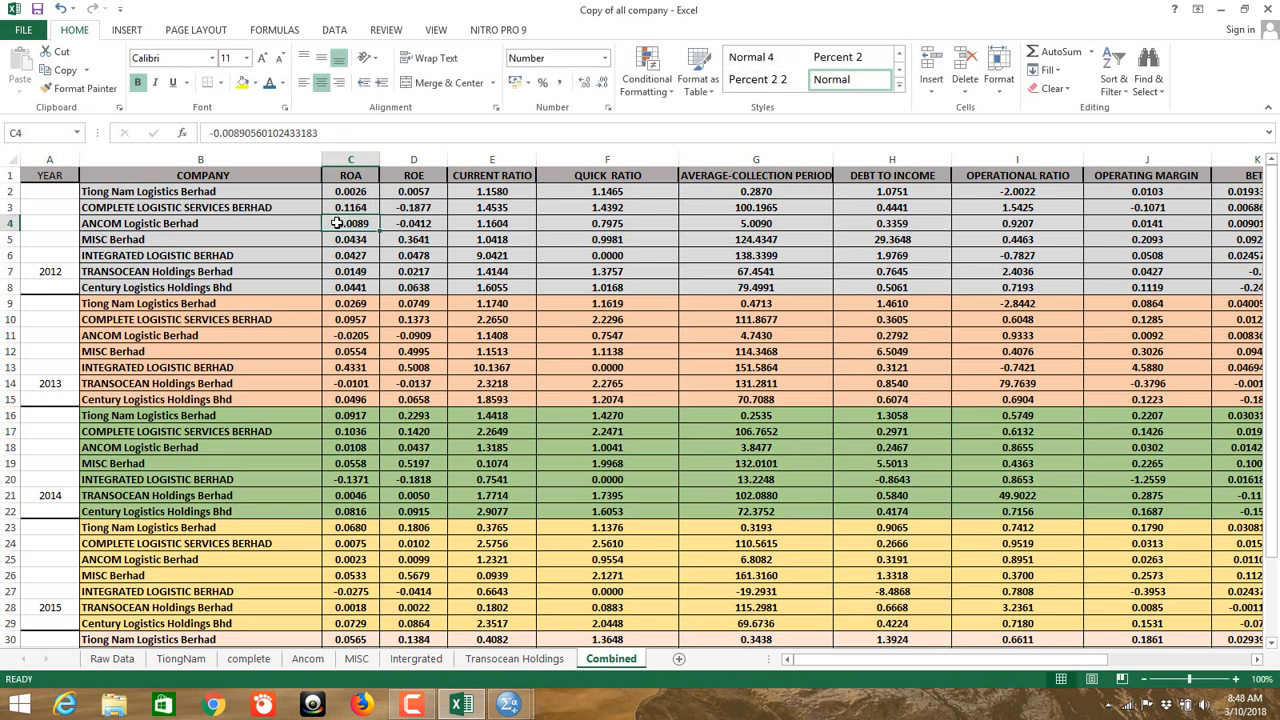
double_click(339, 223)
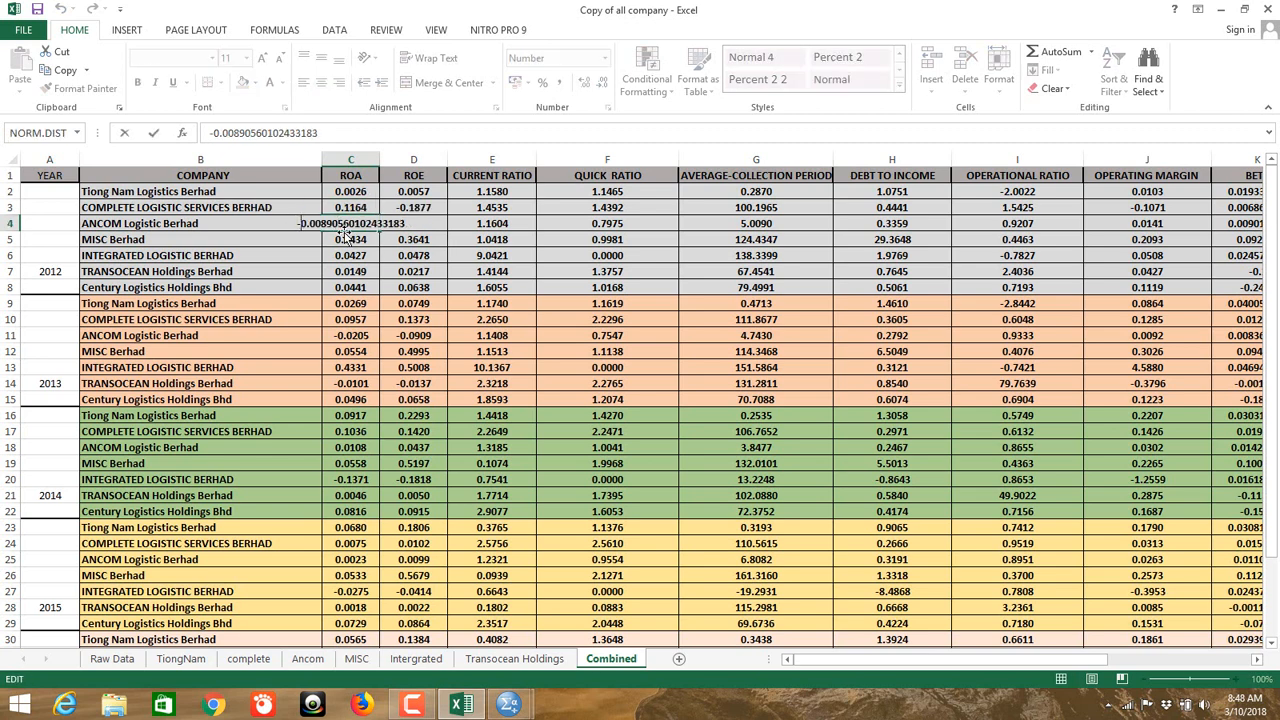
left_click(443, 211)
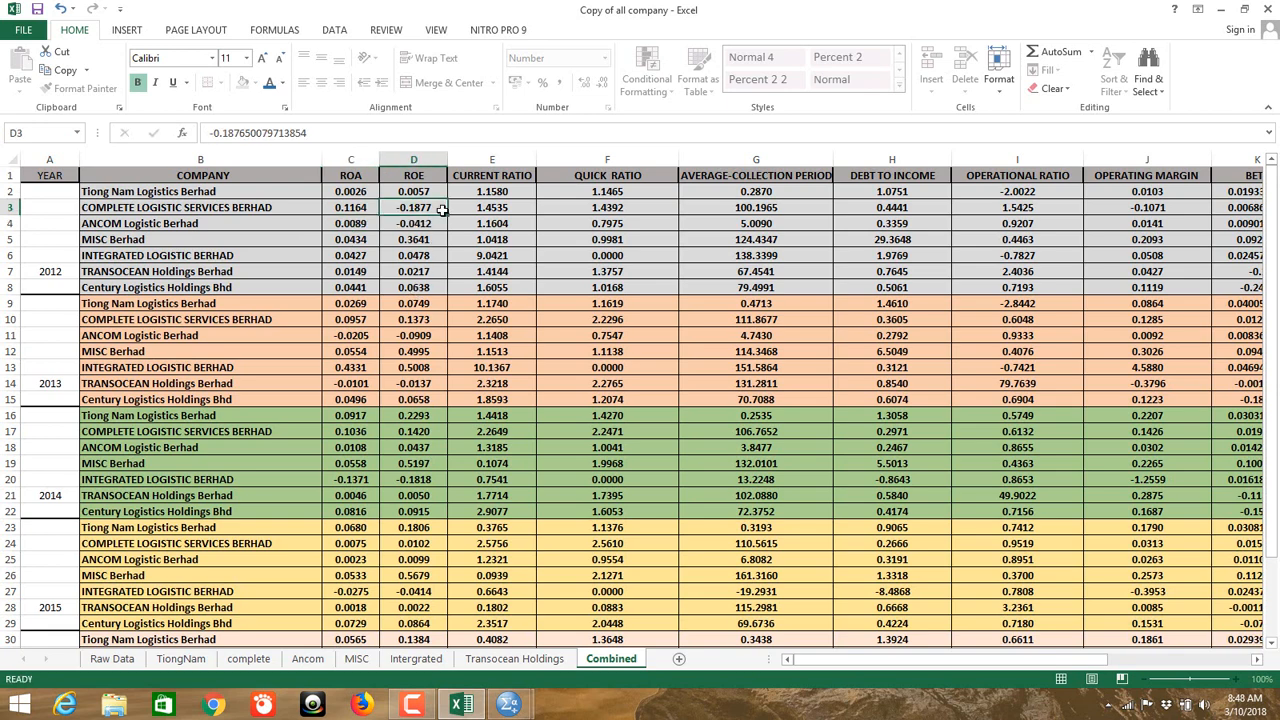
scroll(436, 240, "down", 7)
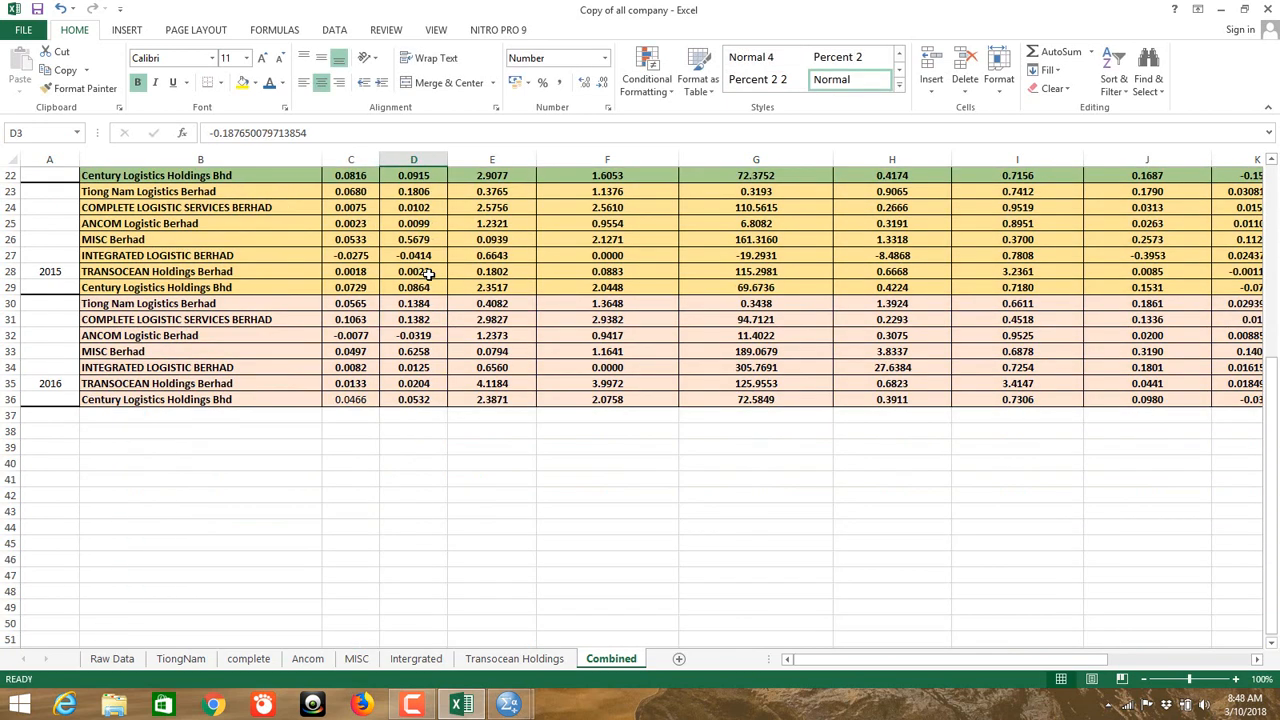
scroll(436, 240, "up", 7)
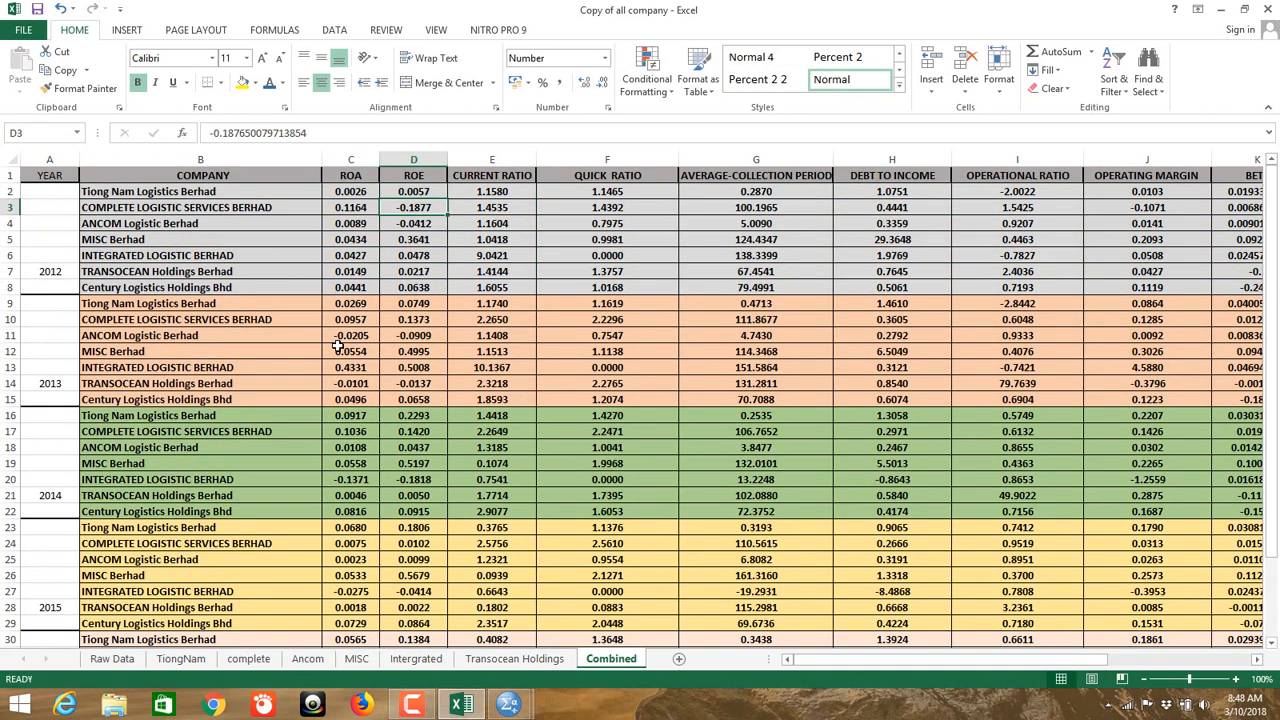
double_click(341, 336)
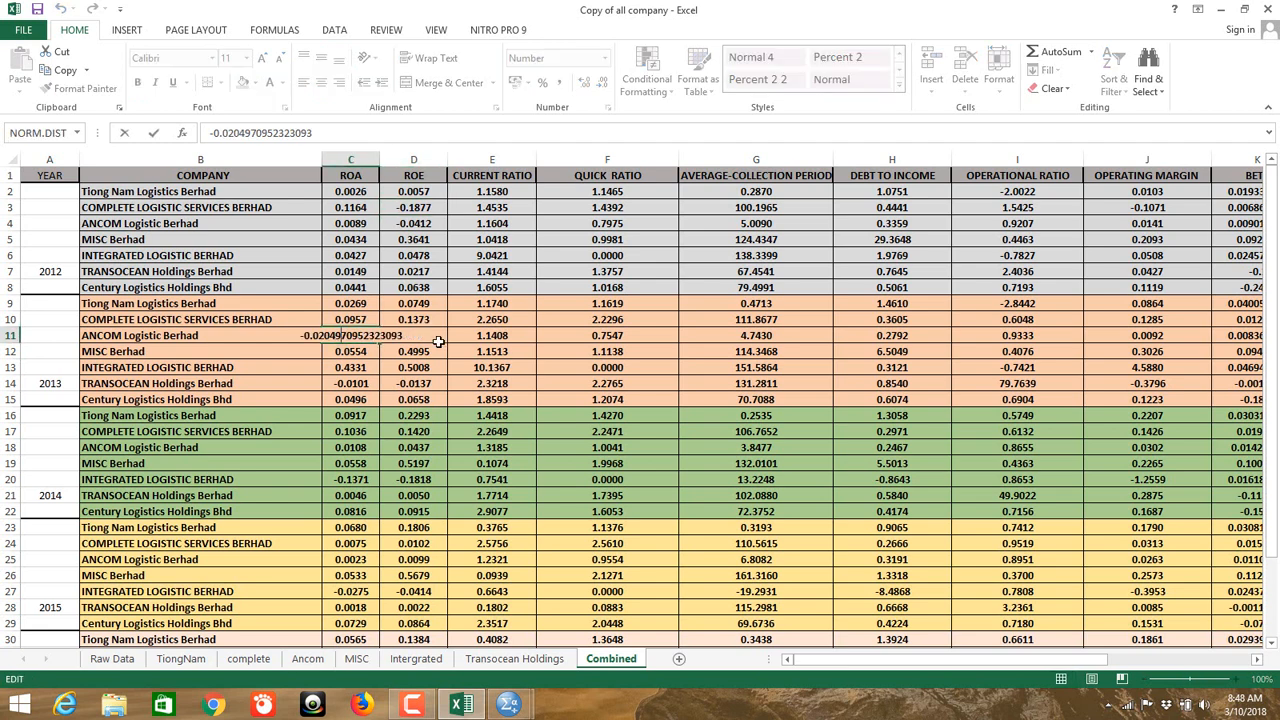
key("Home")
key("Delete")
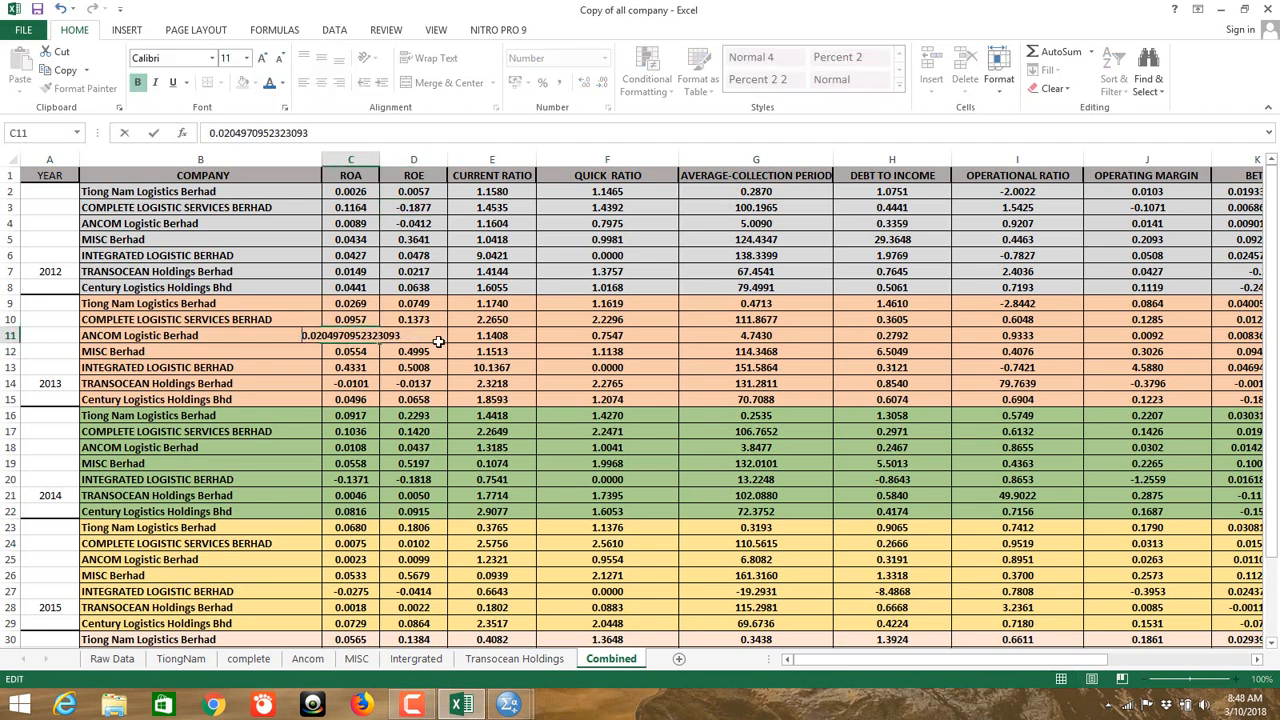
left_click(342, 382)
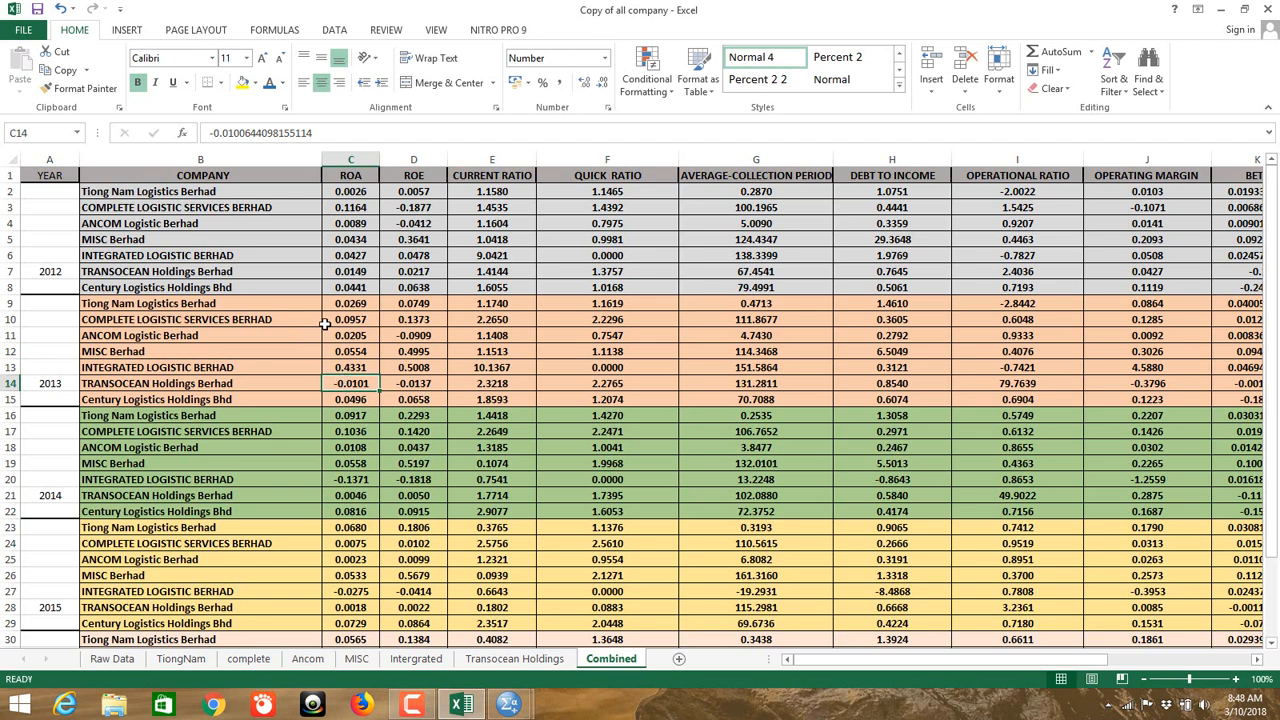
Step: Make the ROA values in C14, C20 (0.1371), C27 and C32 (0.0077) positive
double_click(345, 385)
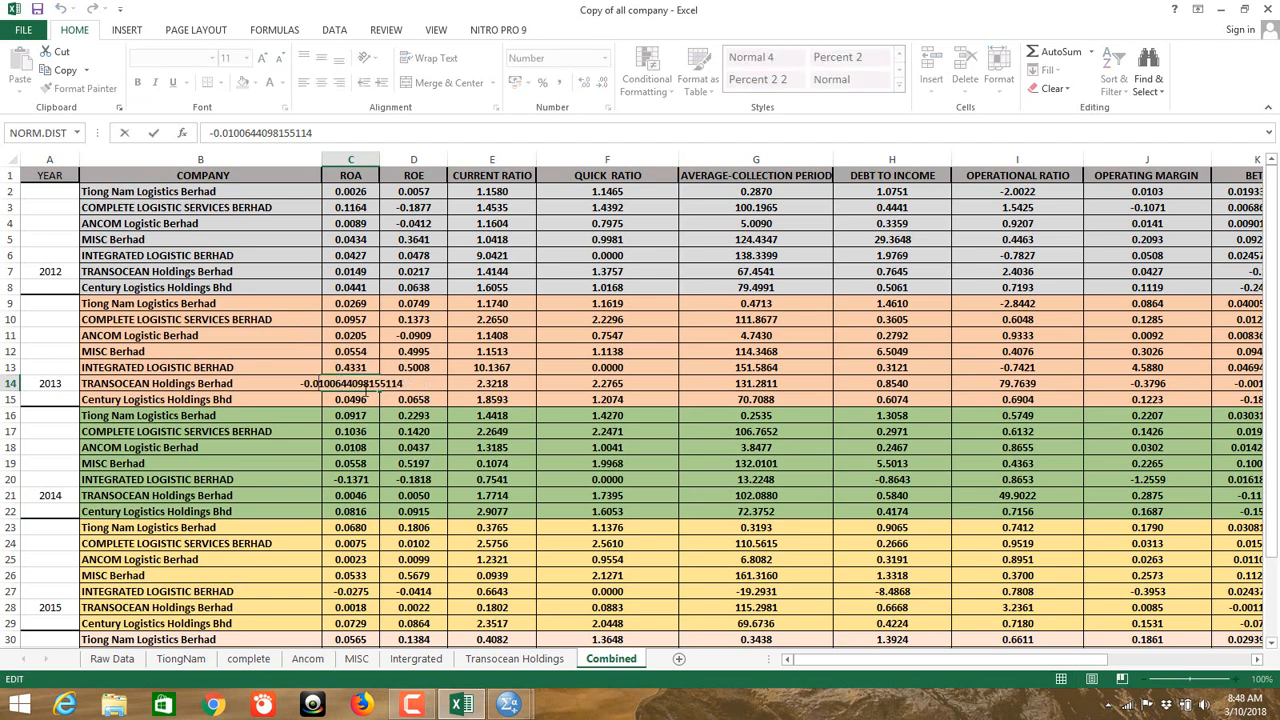
key("Home")
key("Delete")
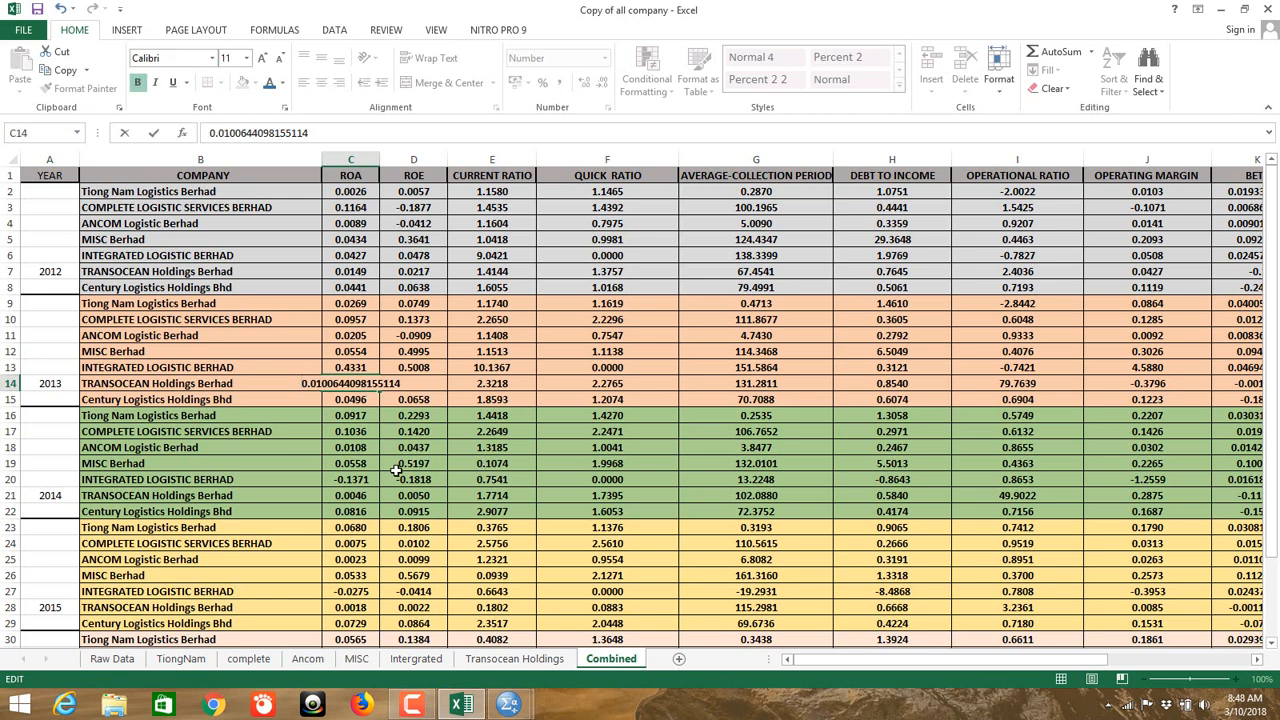
left_click(347, 481)
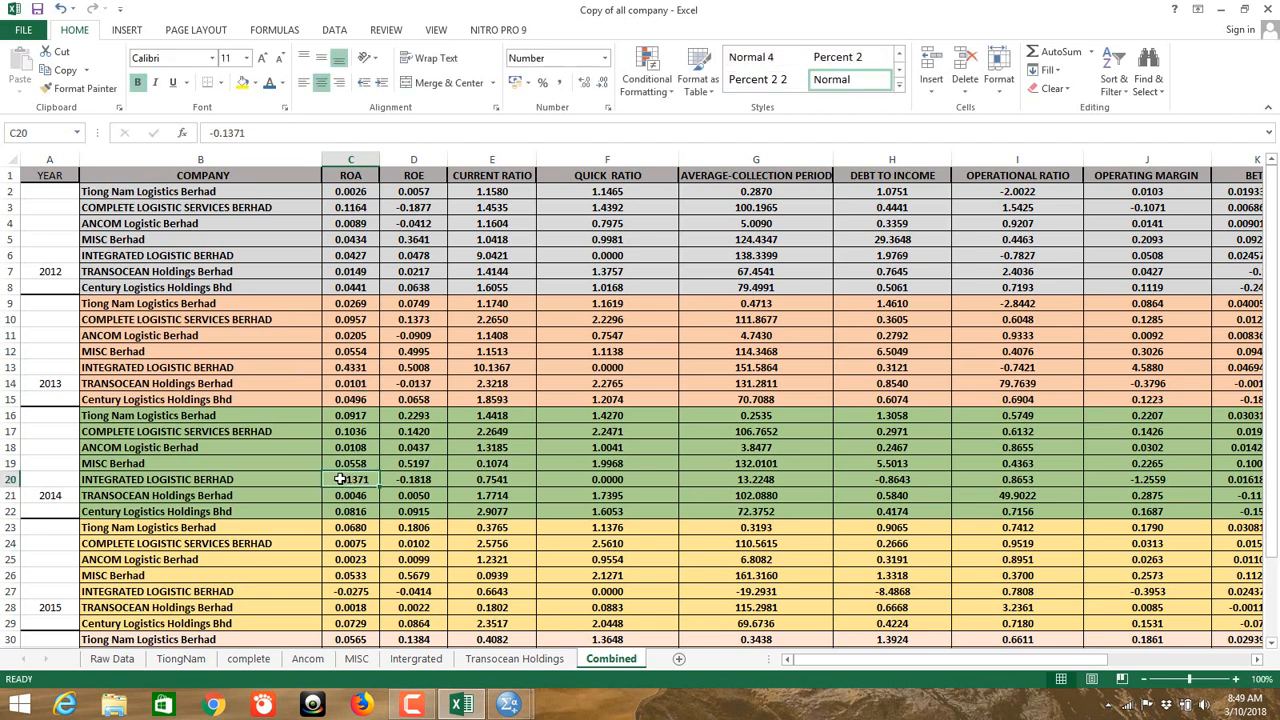
double_click(340, 481)
key("Home")
key("Delete")
left_click(372, 494)
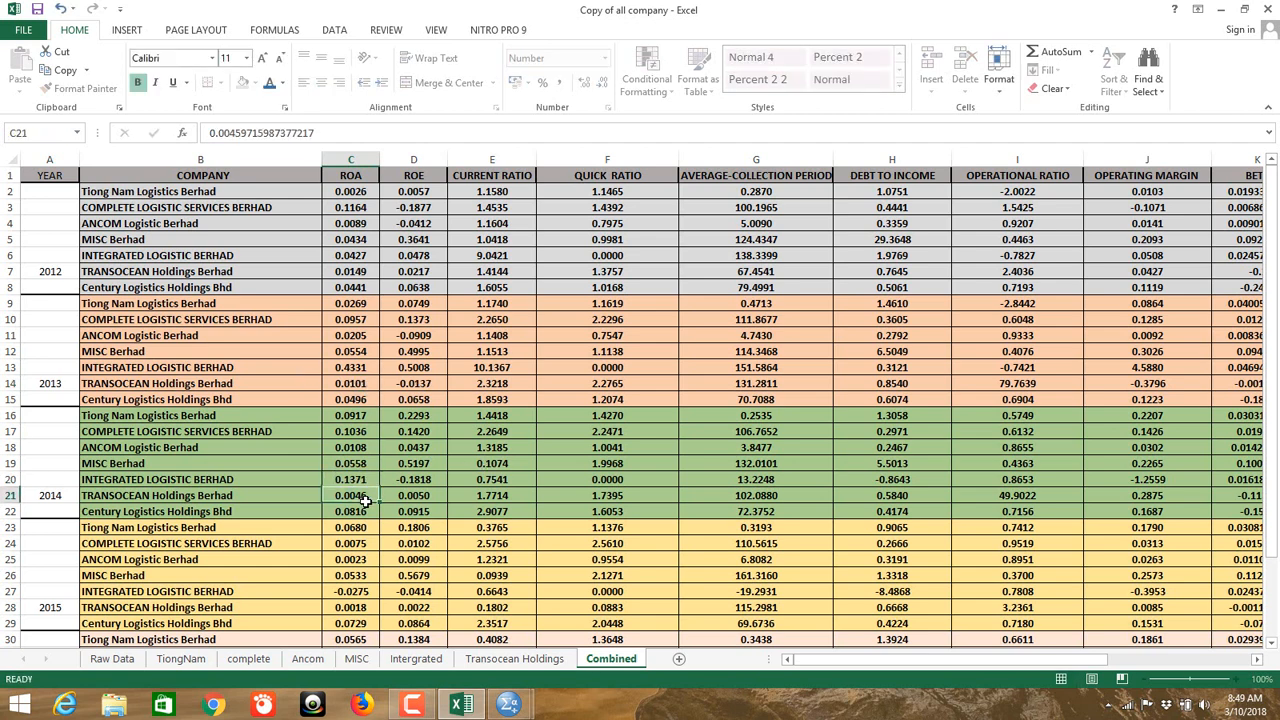
double_click(347, 591)
key("Home")
key("Delete")
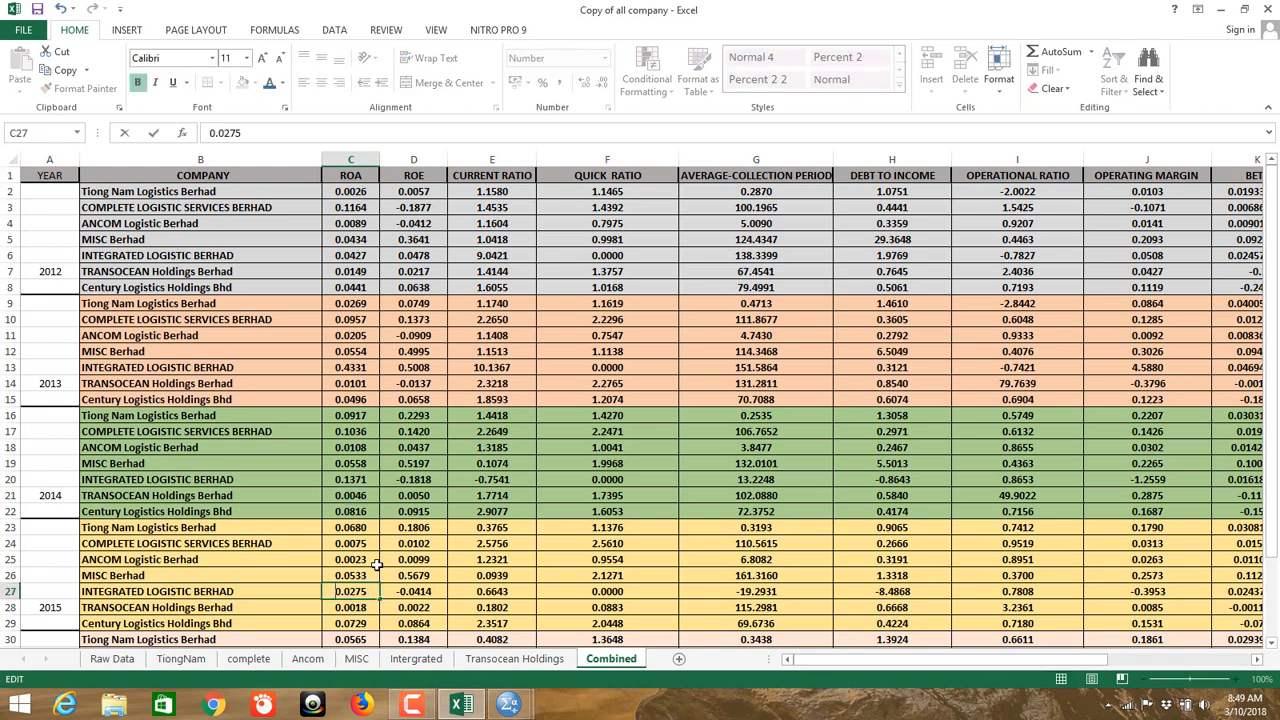
scroll(325, 591, "down", 2)
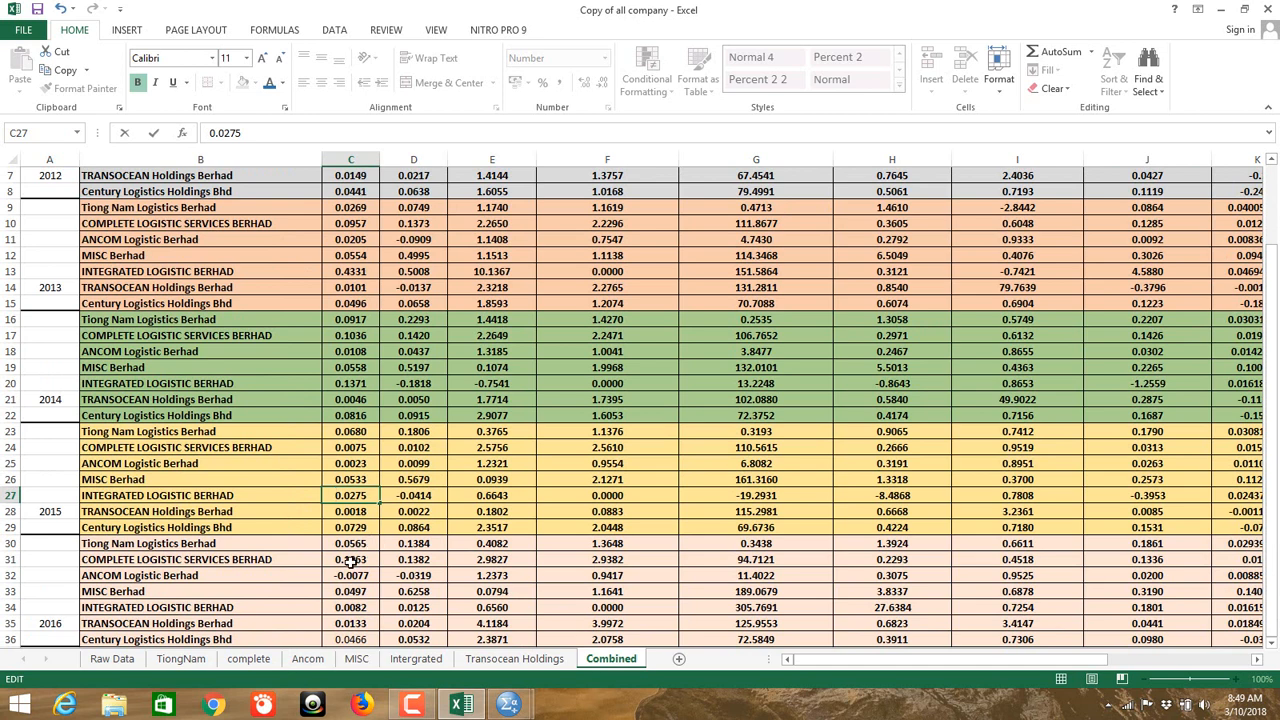
double_click(345, 575)
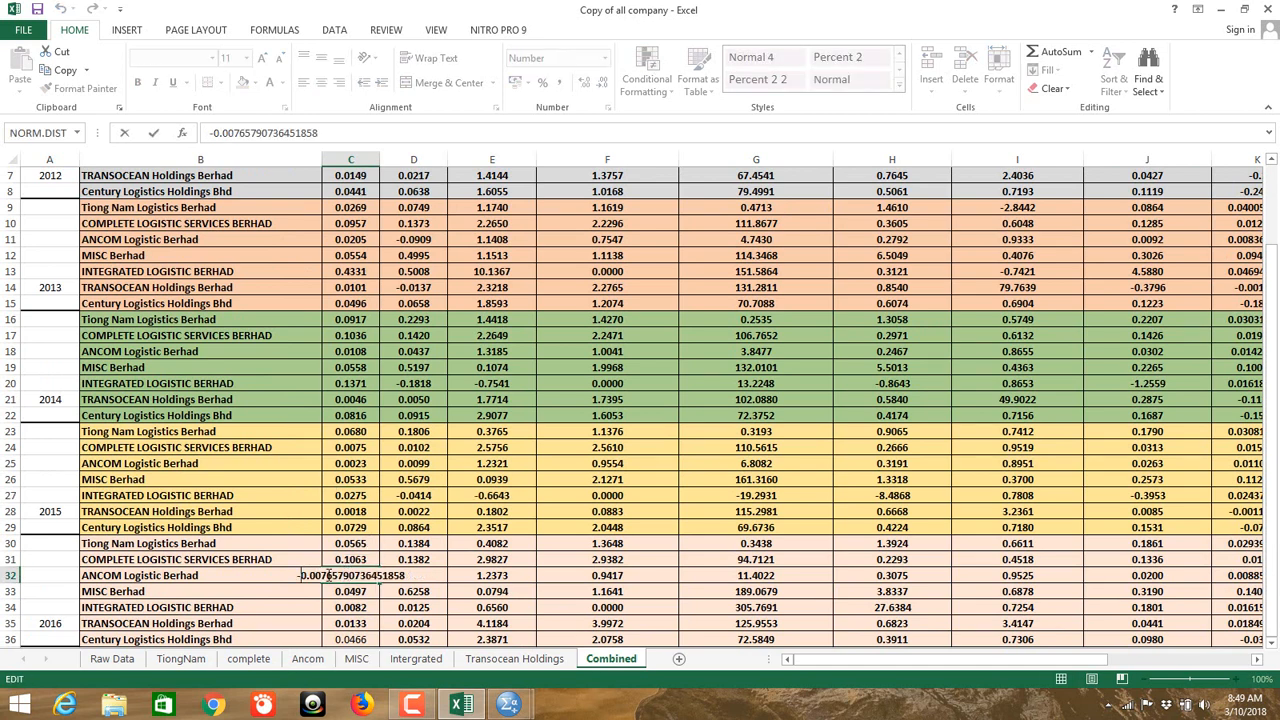
key("Home")
key("Delete")
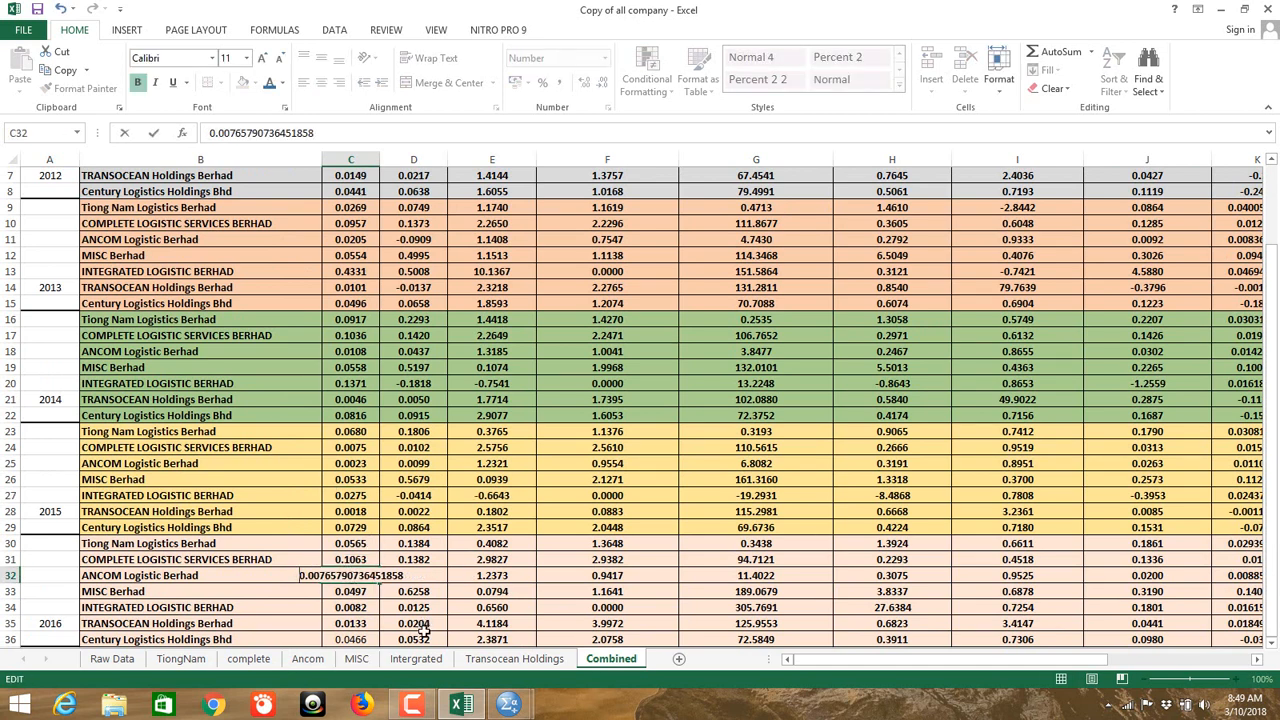
left_click(338, 622)
scroll(376, 546, "down", 3)
scroll(379, 545, "up", 5)
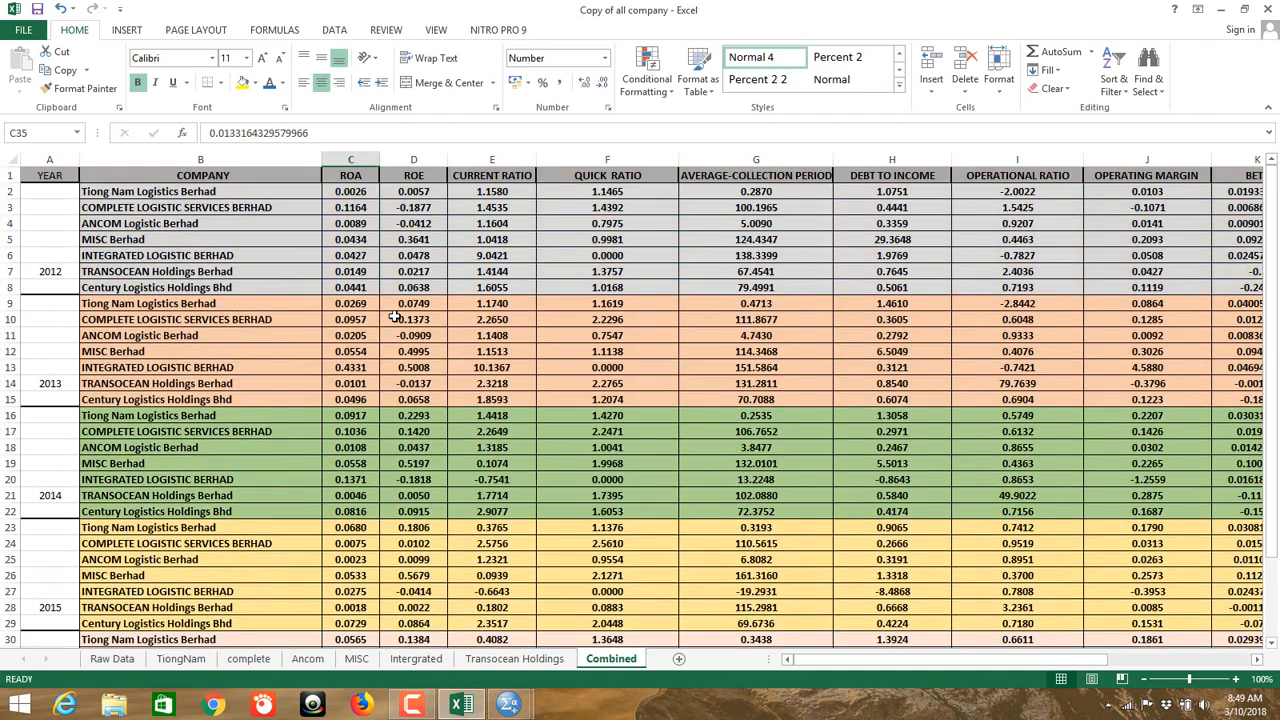
double_click(413, 207)
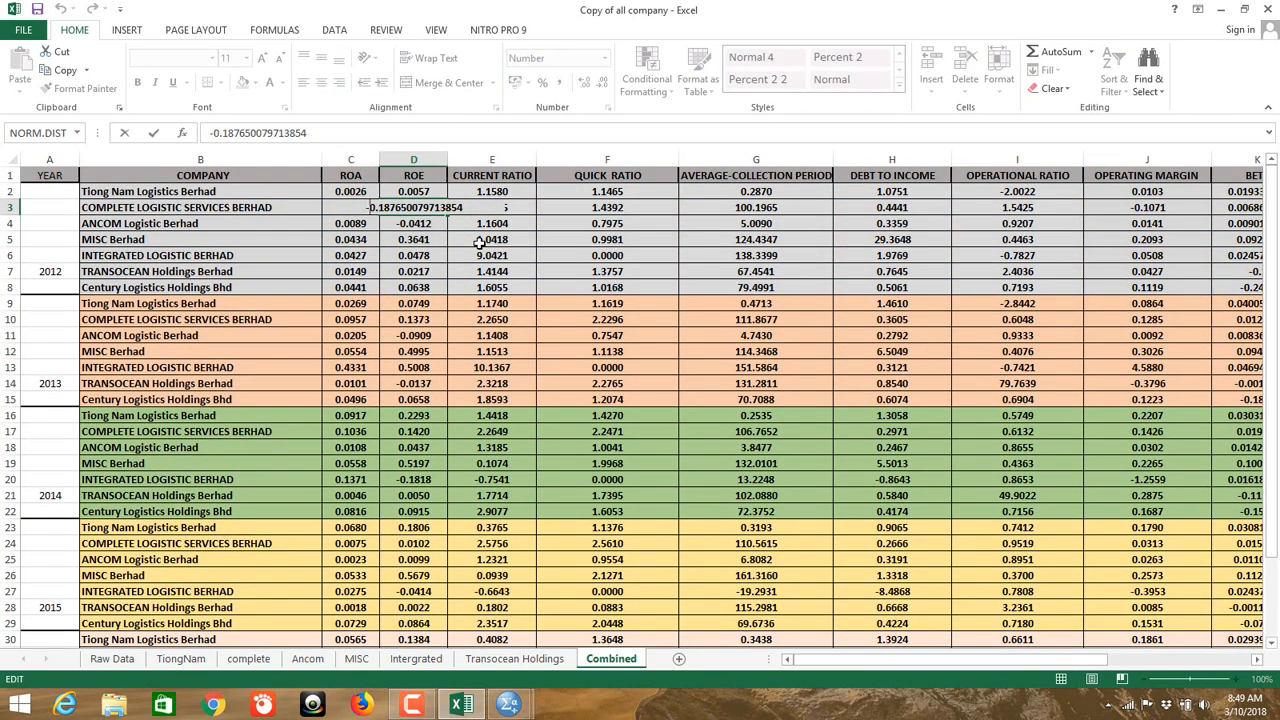
Step: Remove the minus signs from ROE cells D3, D4 and D11, giving 0.1877 and 0.0909
key("Home")
key("Delete")
left_click(398, 222)
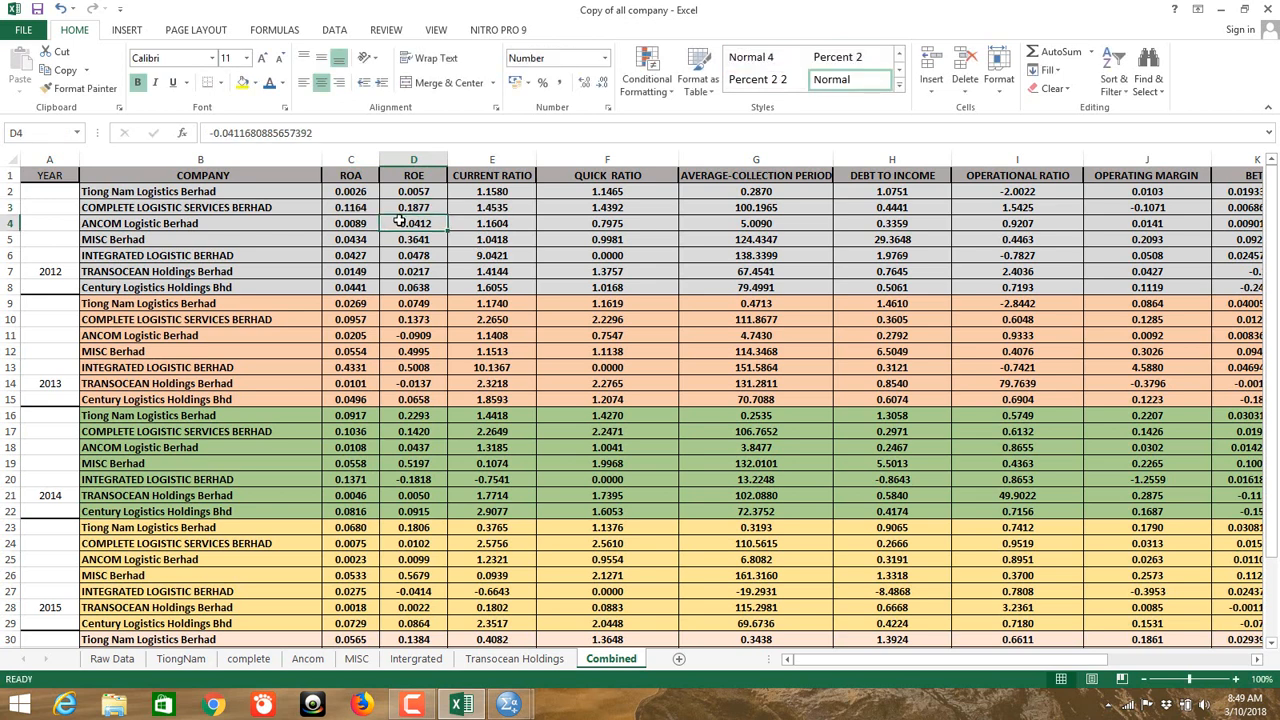
double_click(401, 225)
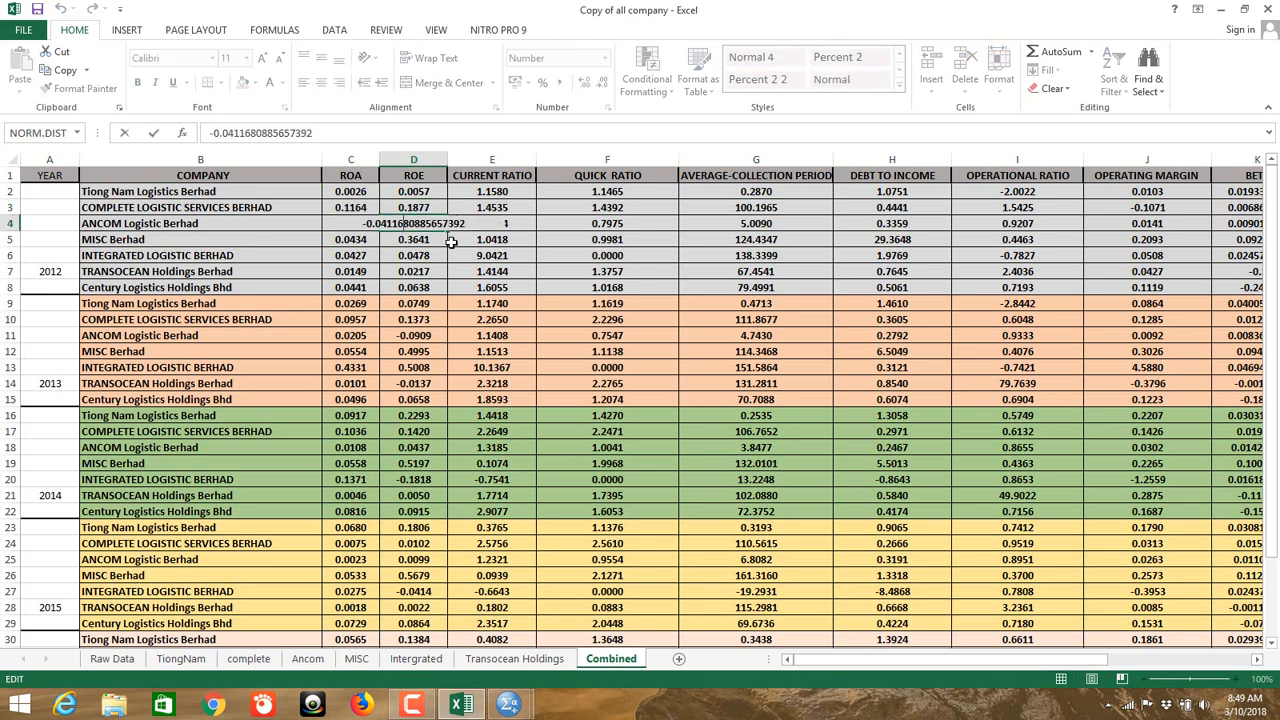
key("Home")
key("Delete")
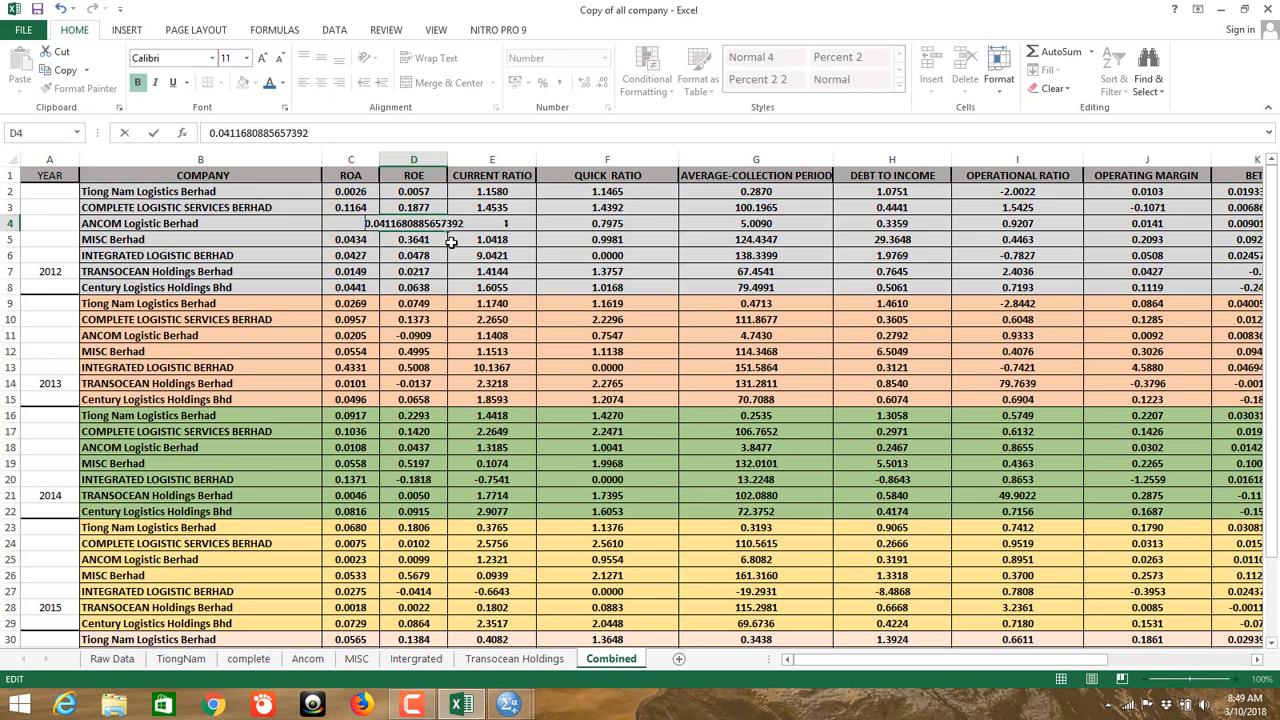
double_click(408, 335)
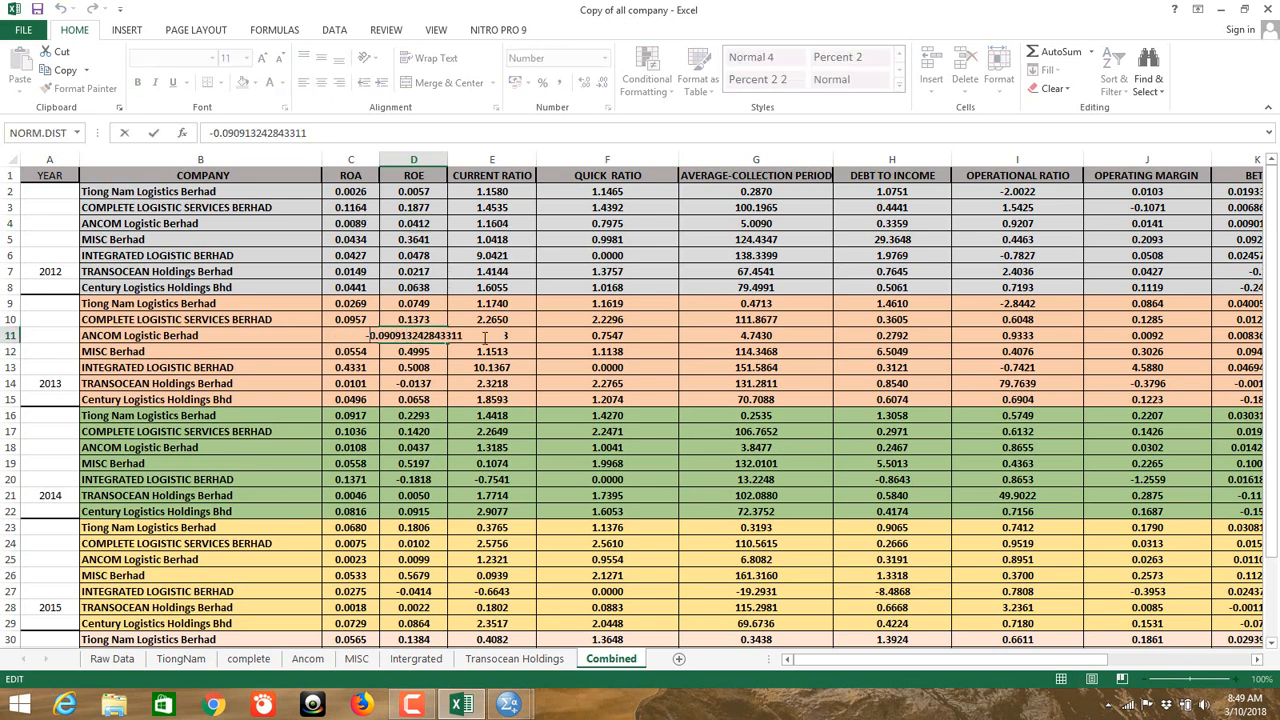
key("Home")
key("Delete")
left_click(410, 369)
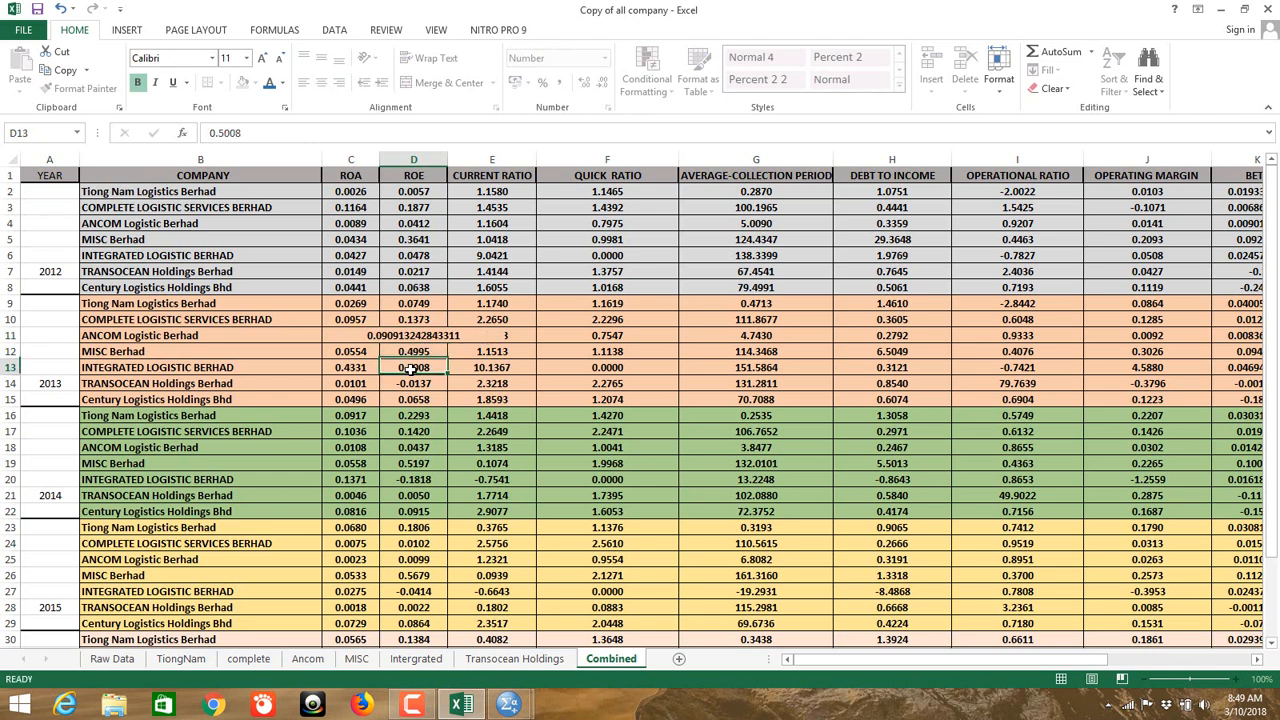
Step: Make ROE cells D14, D20, D27 and D32 positive, with D20 becoming 0.1818
left_click(402, 382)
double_click(402, 383)
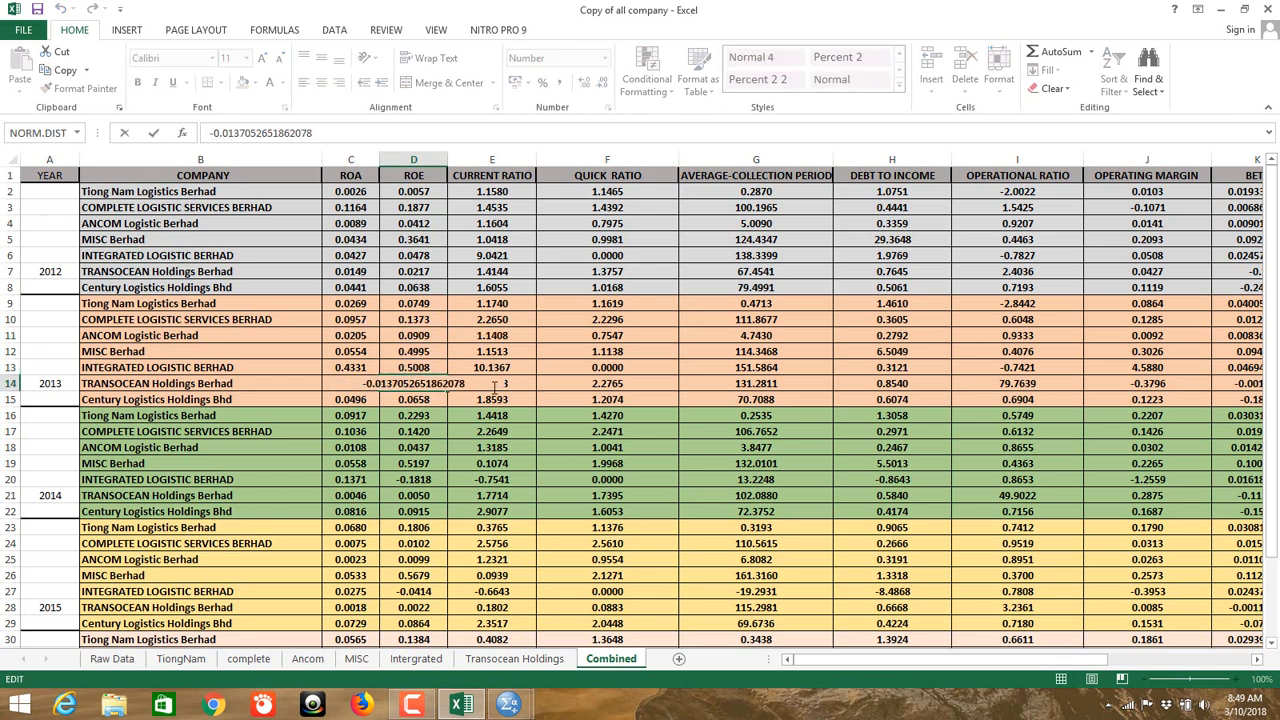
key("Home")
key("Delete")
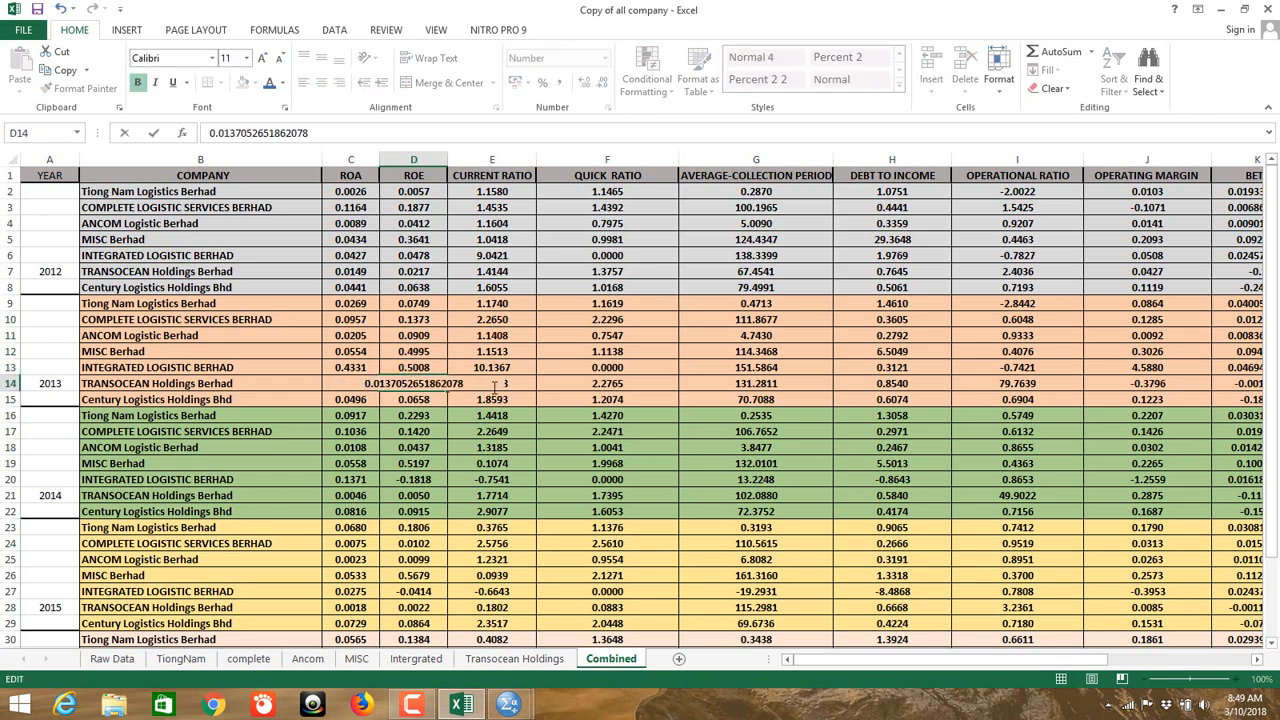
double_click(400, 479)
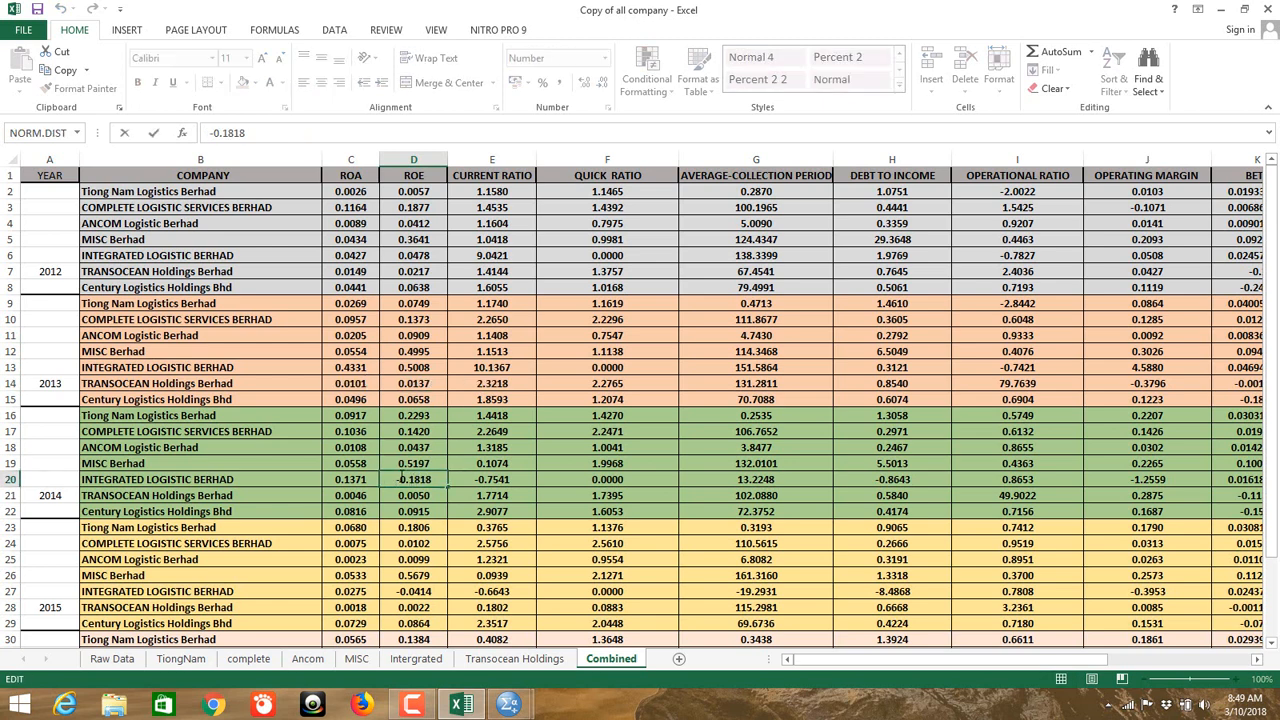
key("Home")
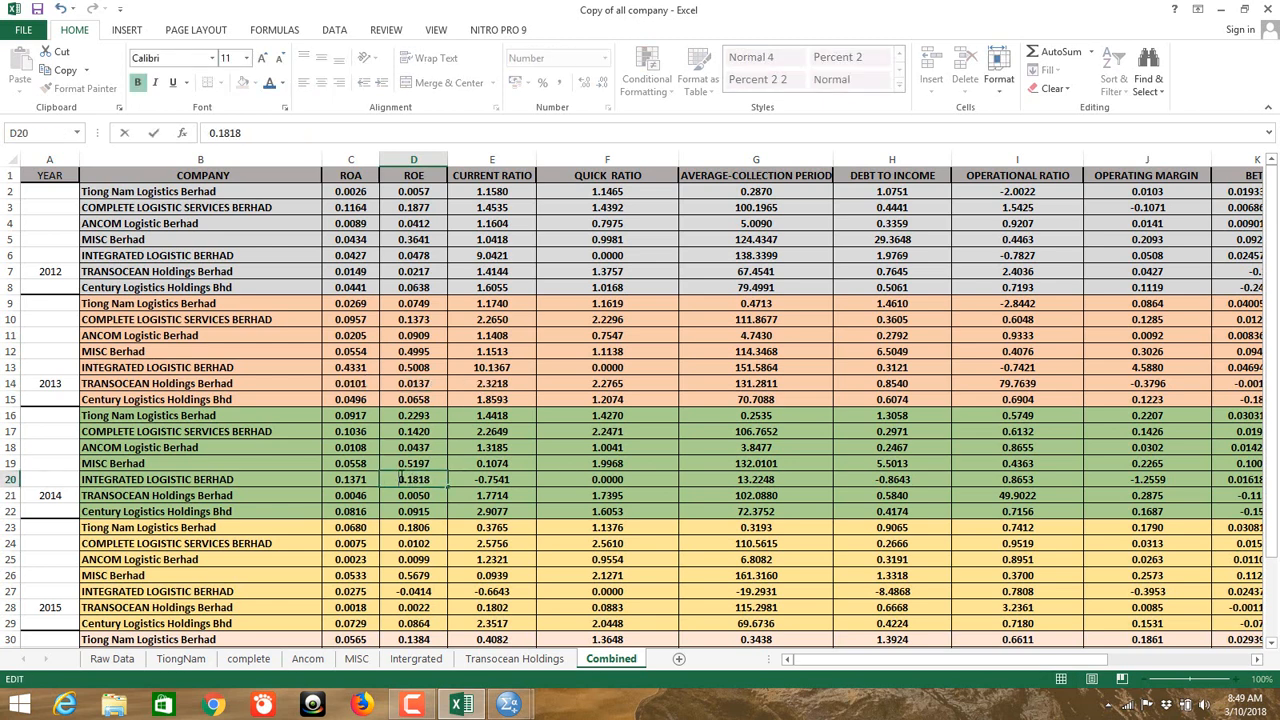
key("Delete")
left_click(405, 560)
double_click(389, 591)
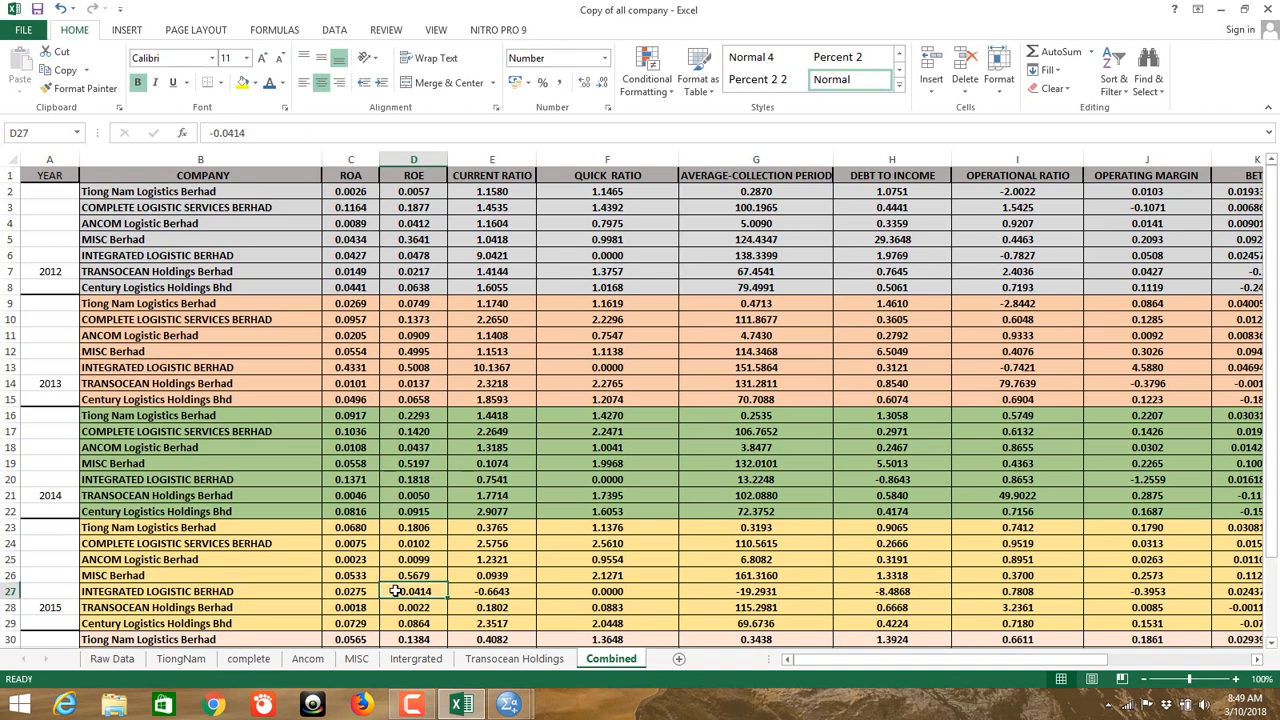
key("Home")
key("Delete")
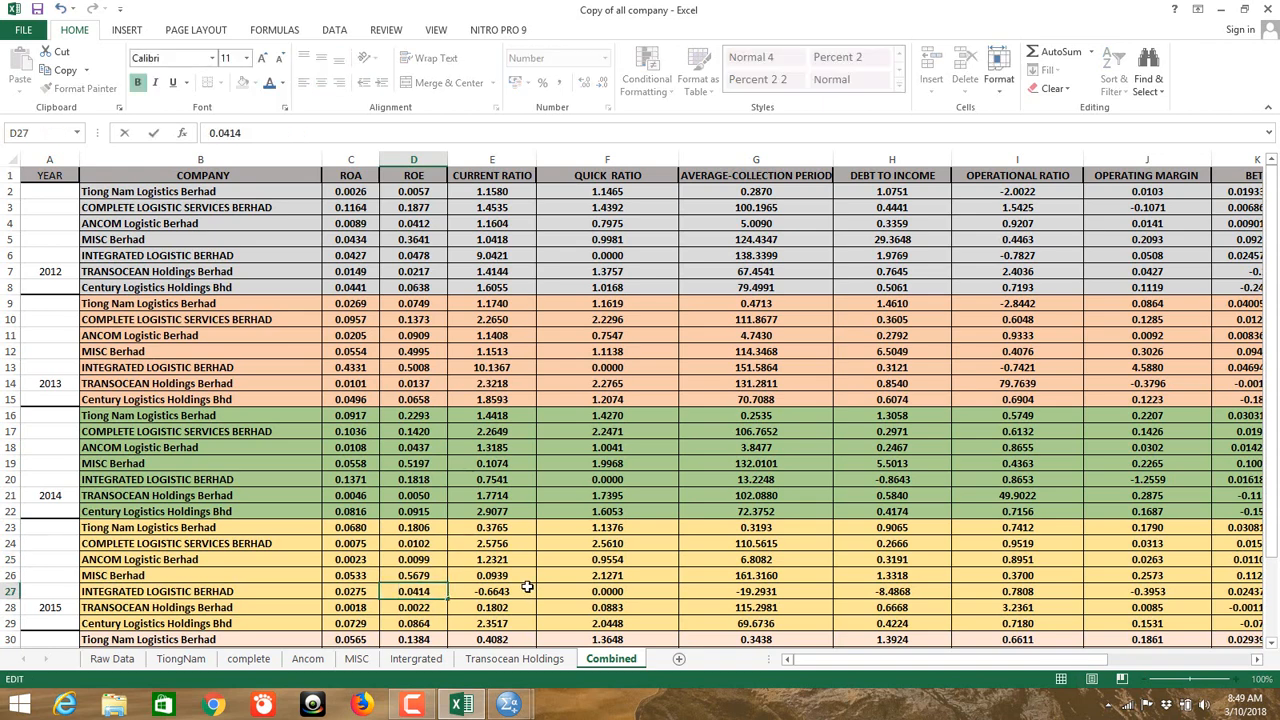
scroll(428, 591, "down", 3)
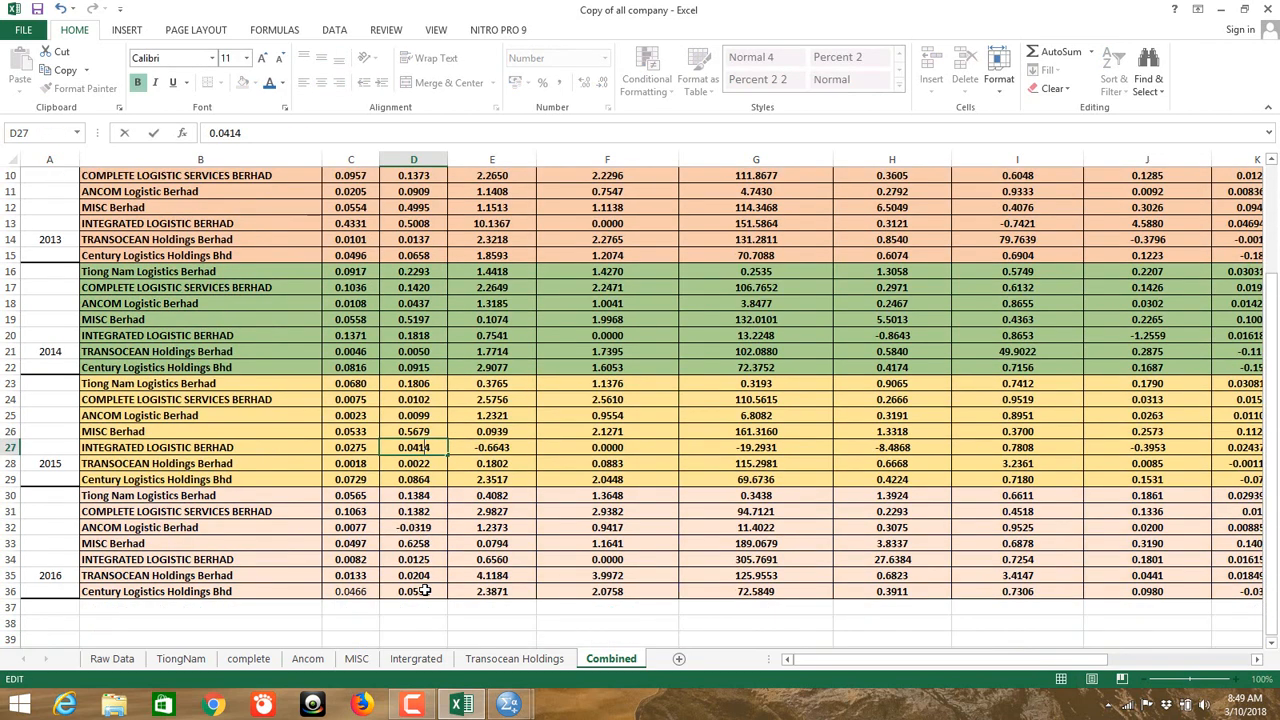
double_click(414, 528)
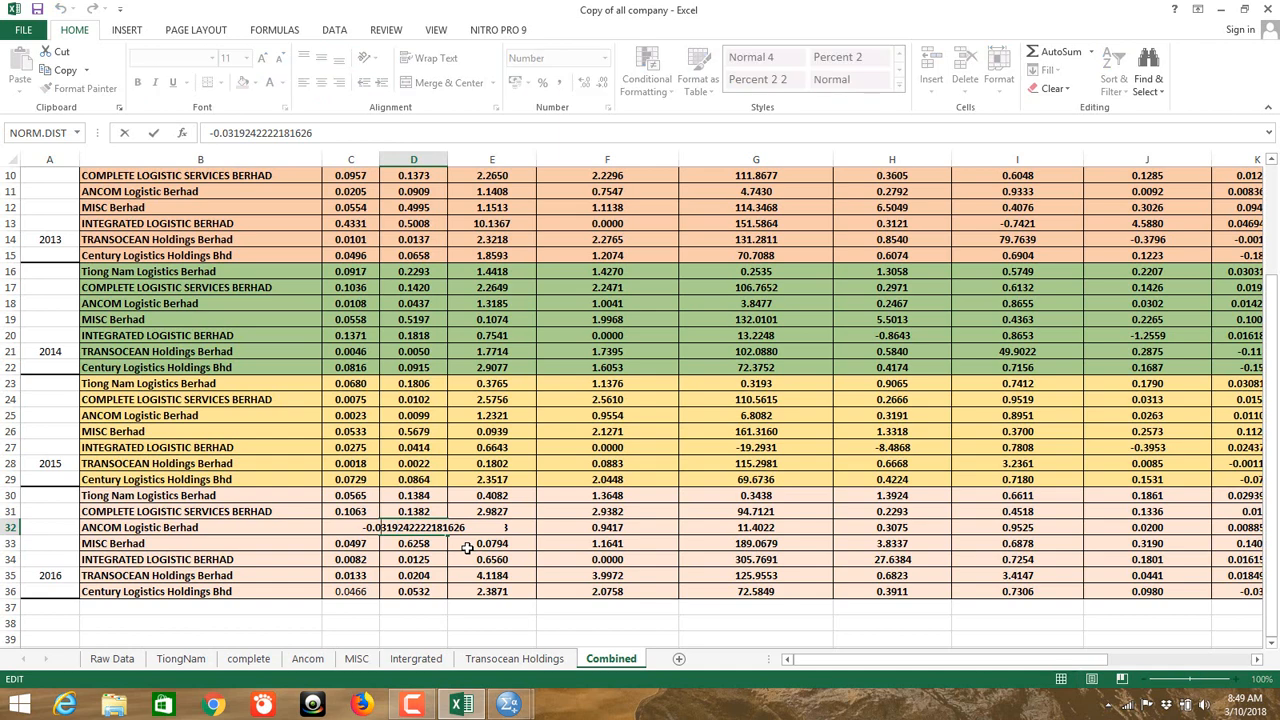
key("Home")
key("Delete")
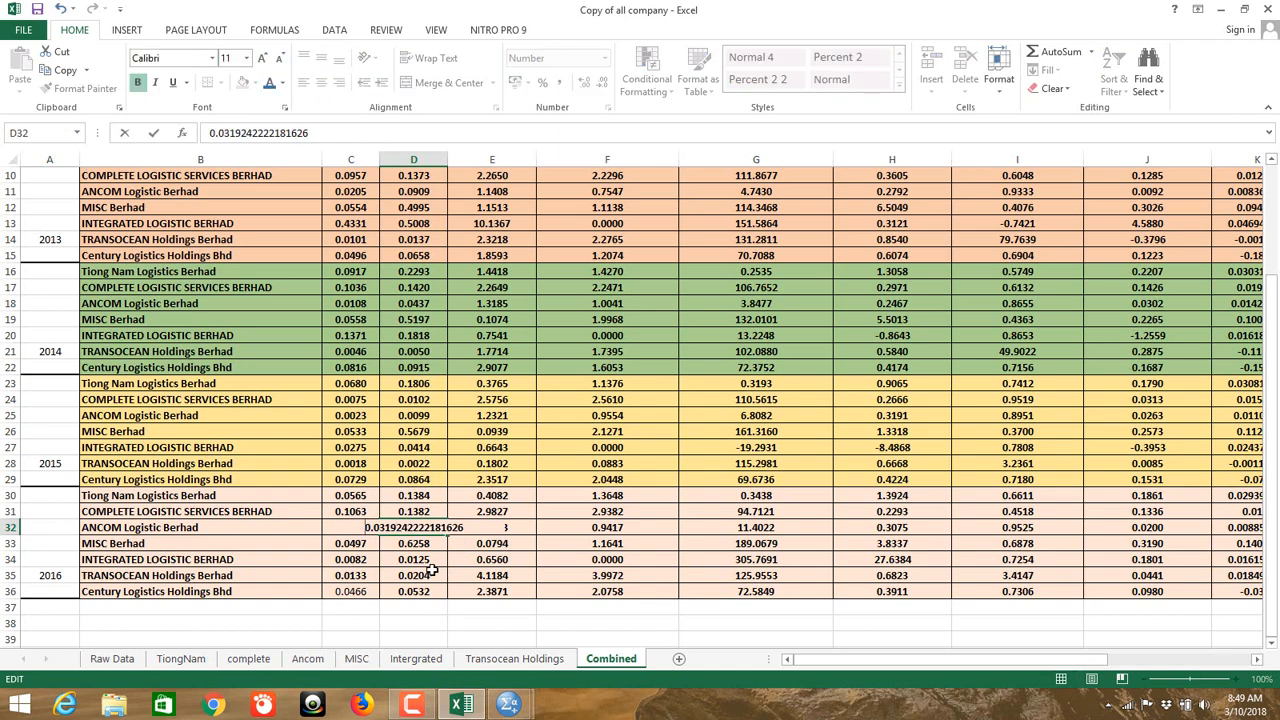
left_click(548, 477)
Step: Remove the minus signs from operational ratio cells I2 and I6
scroll(549, 465, "up", 3)
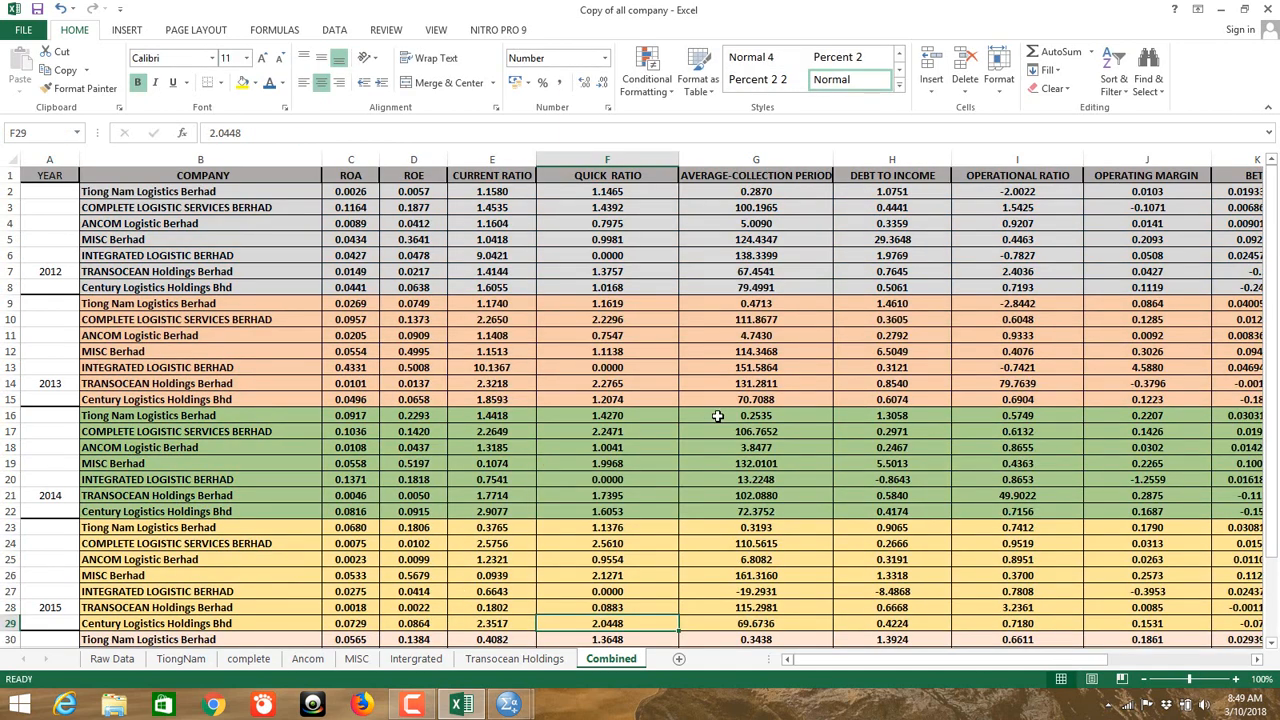
scroll(802, 344, "down", 2)
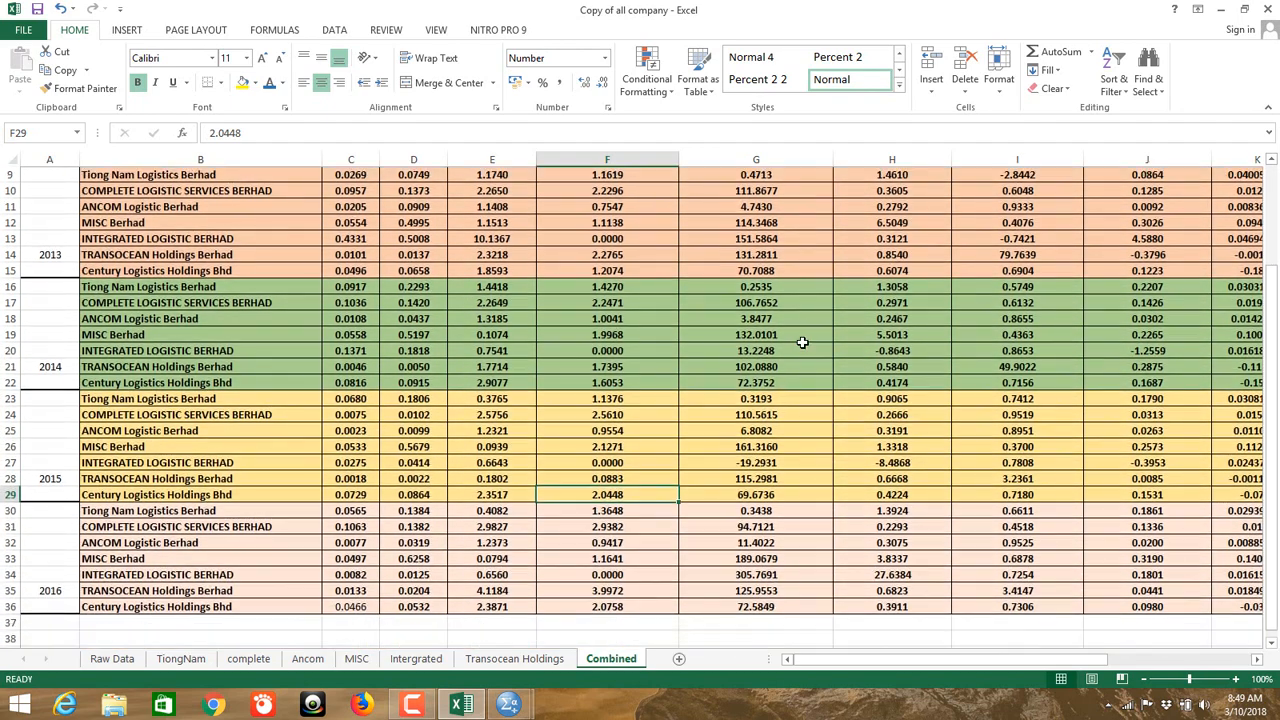
scroll(802, 344, "up", 2)
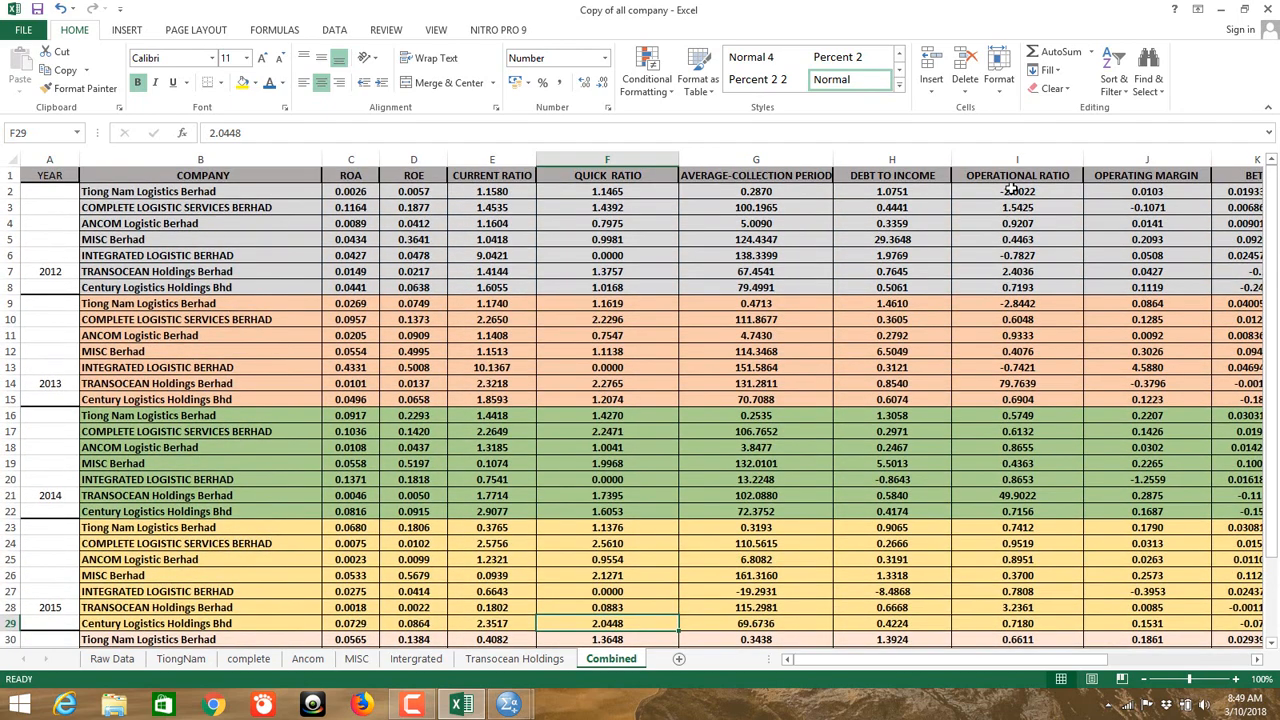
double_click(1017, 191)
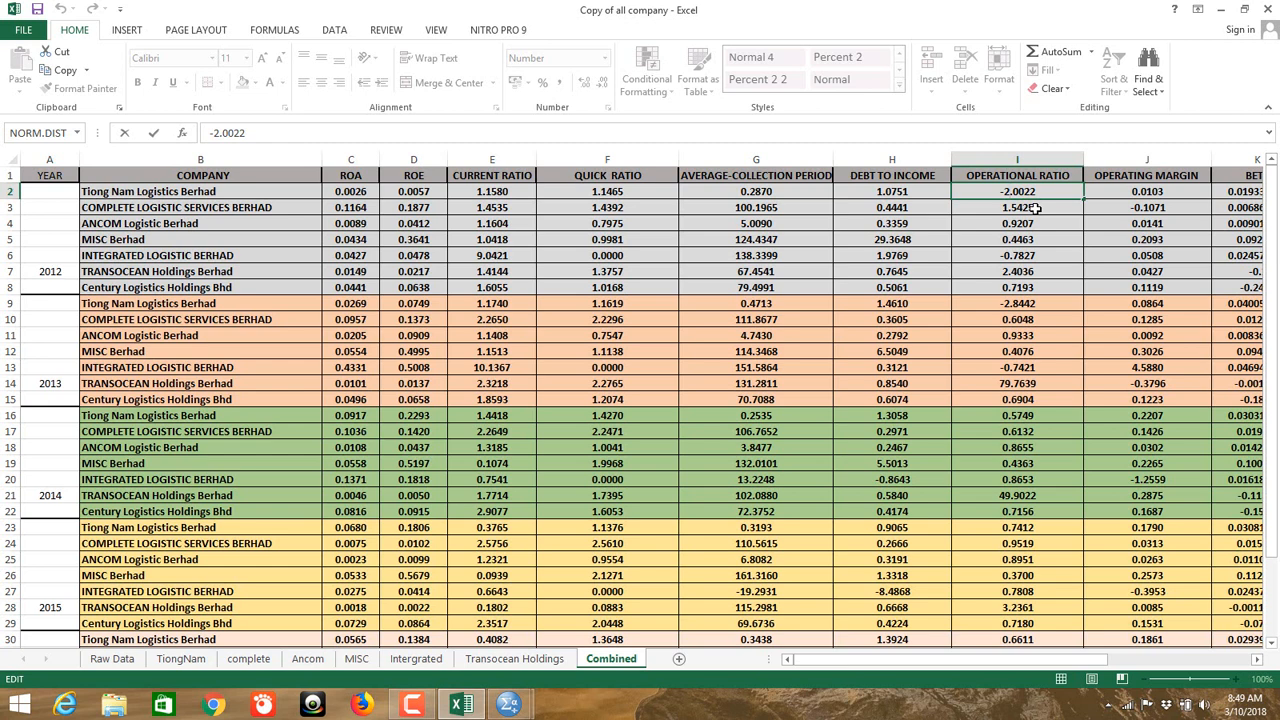
key("Home")
key("Delete")
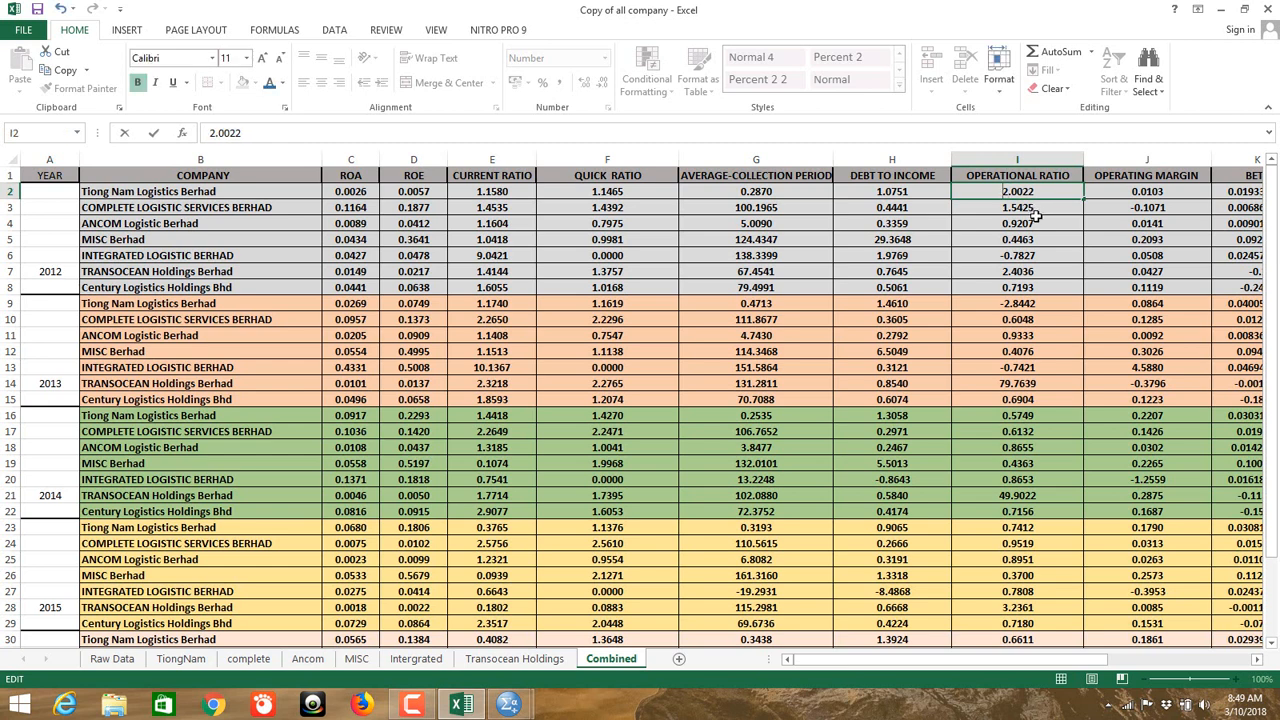
double_click(990, 254)
key("Home")
key("Delete")
key("Return")
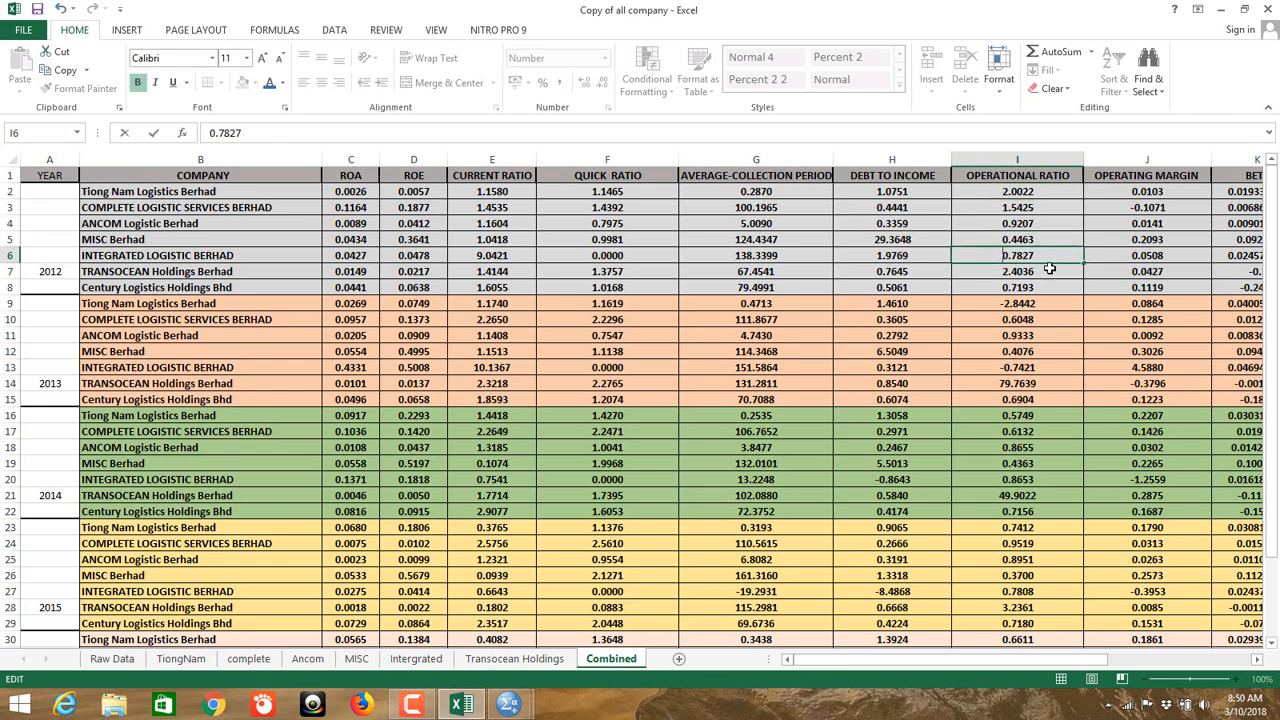
Step: Make operational ratio cells I9 and I13 positive as well
double_click(1047, 310)
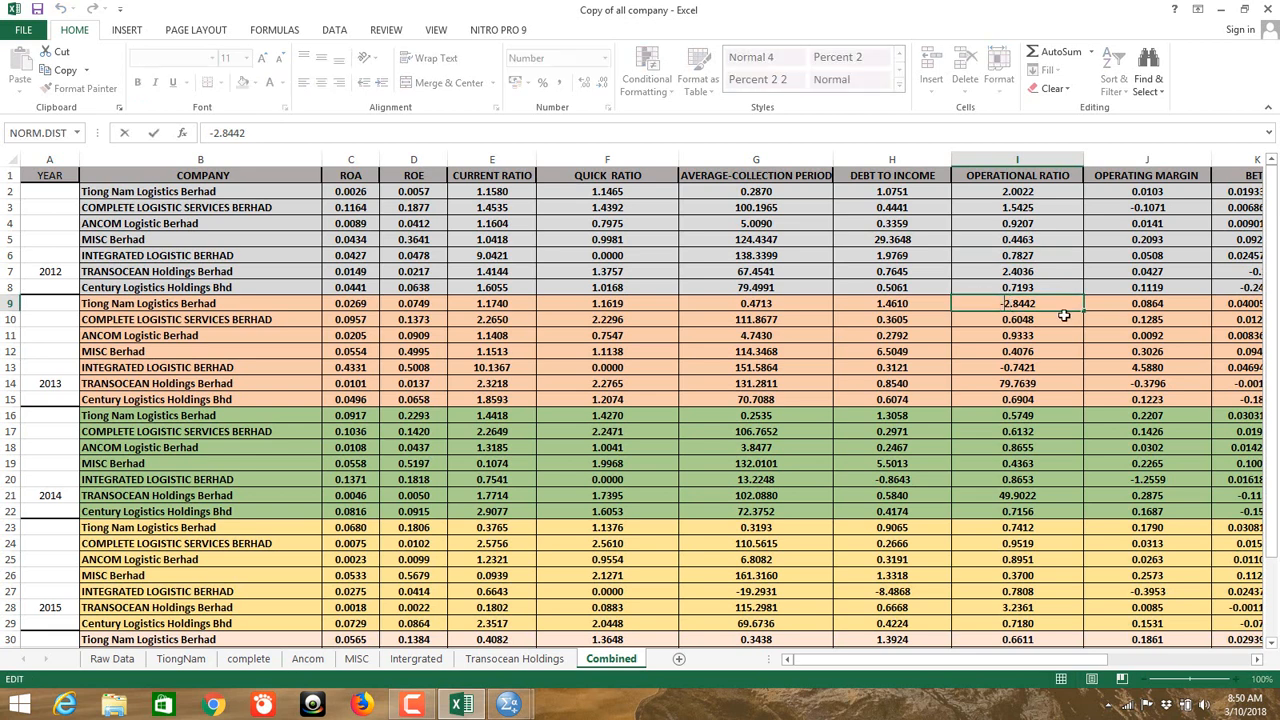
key("Delete")
key("ctrl+Return")
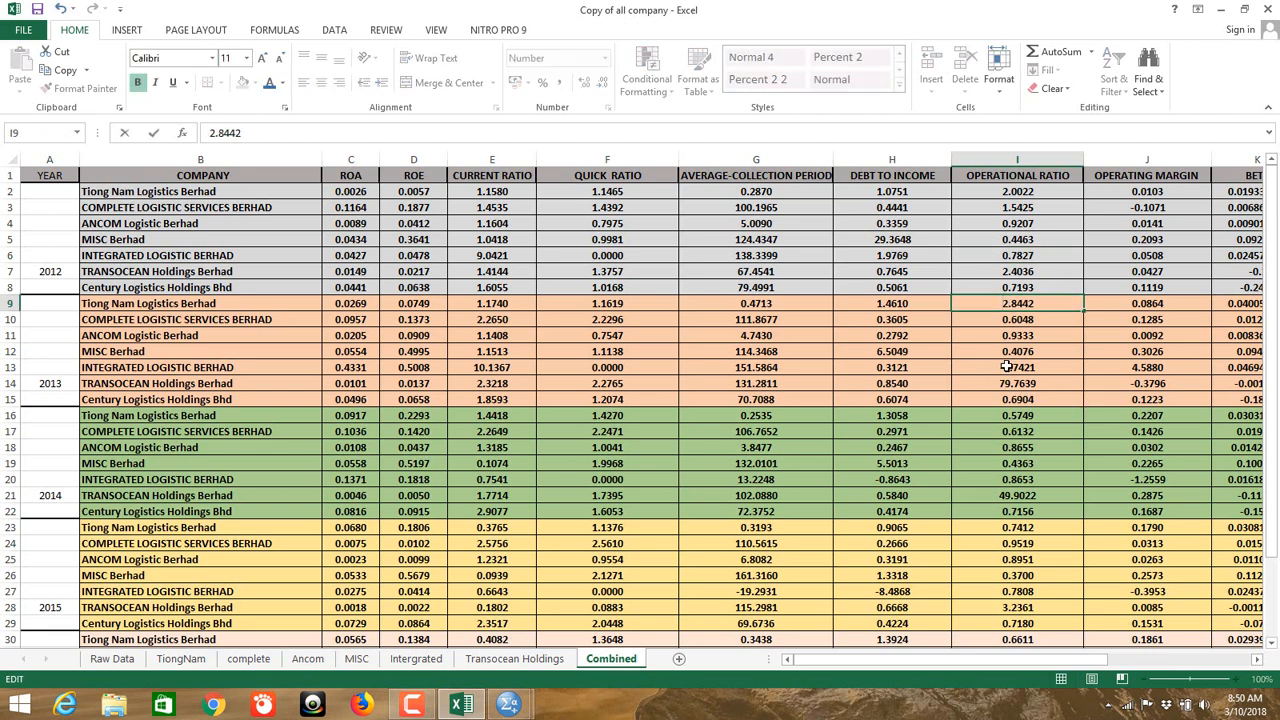
double_click(1006, 367)
key("Delete")
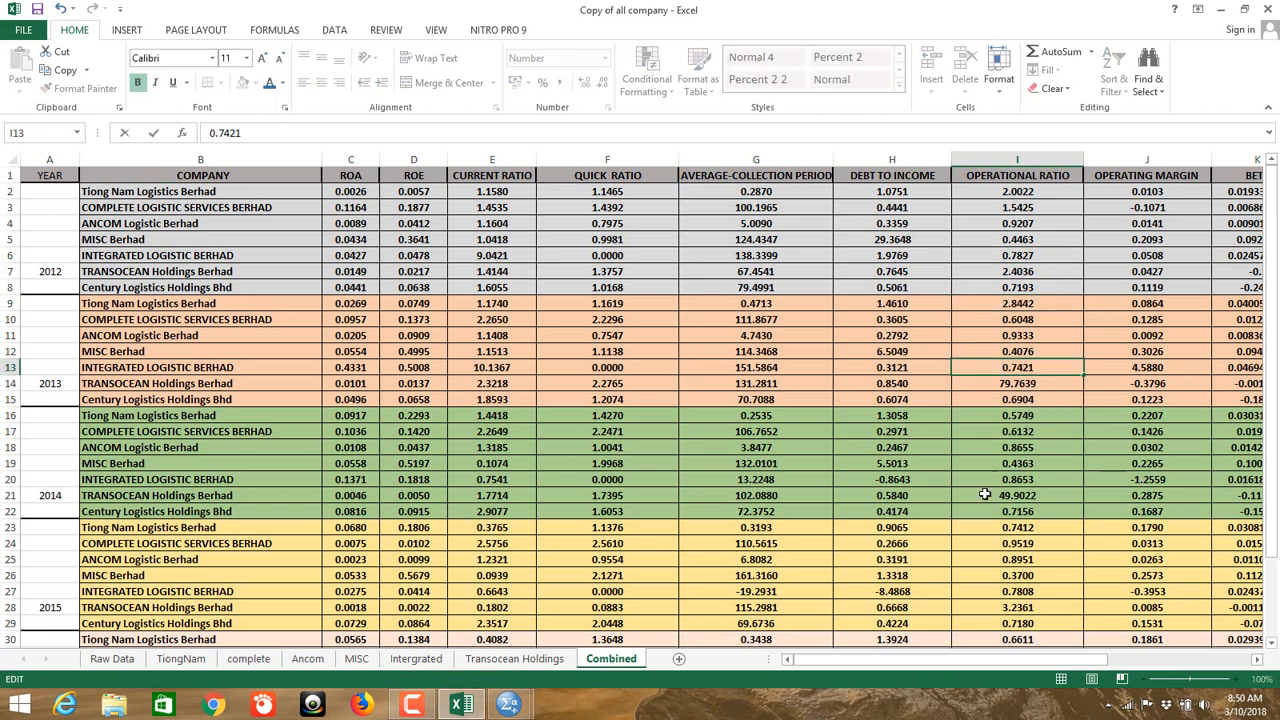
scroll(1025, 537, "down", 3)
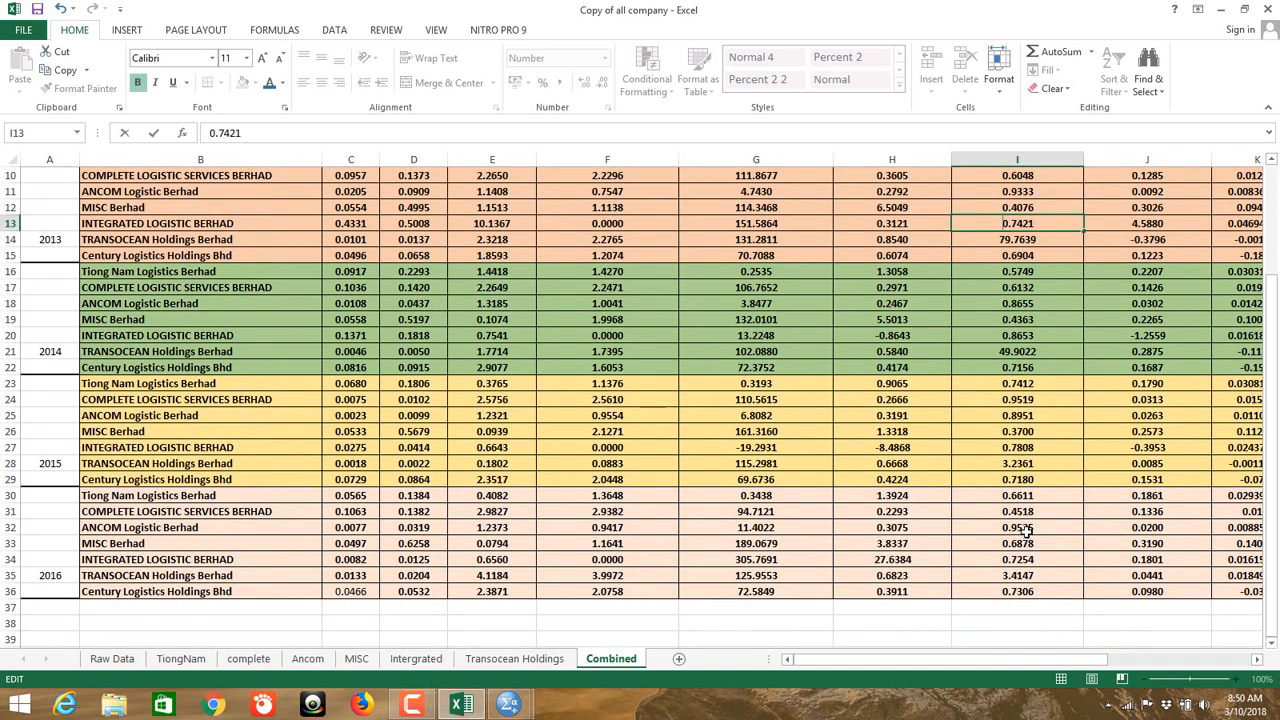
scroll(1025, 537, "up", 3)
left_click_drag(884, 660, 992, 669)
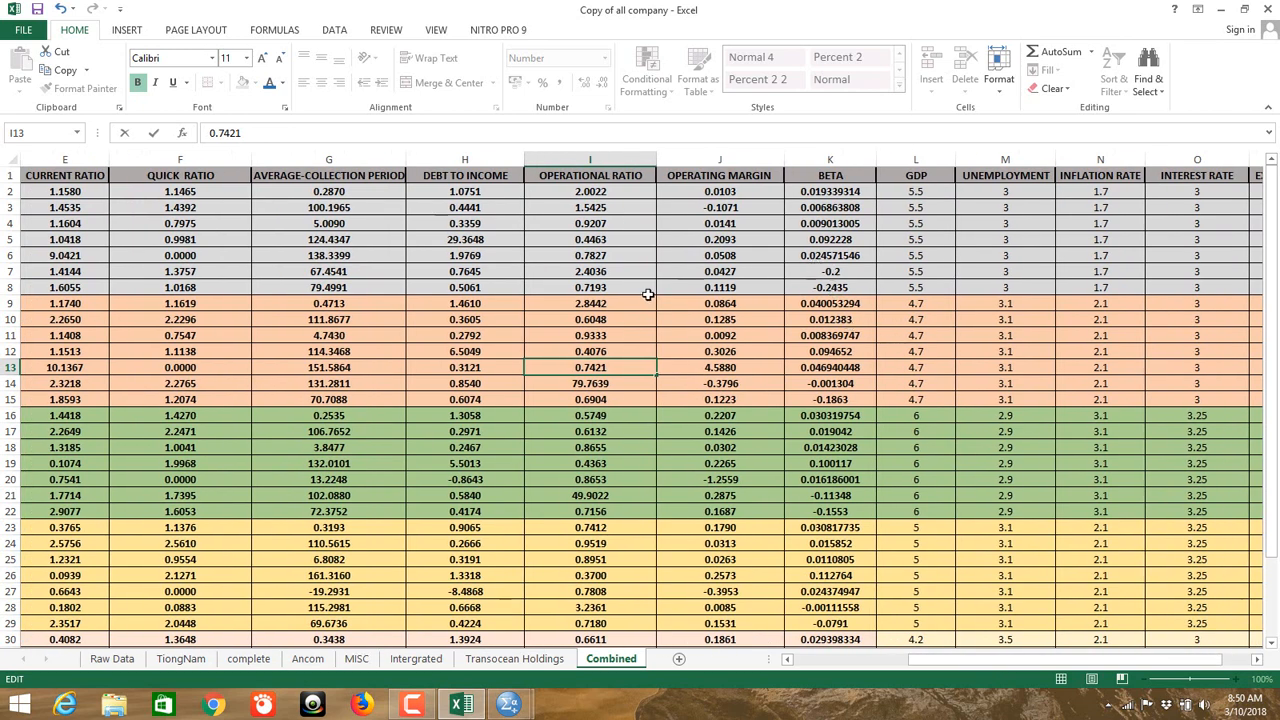
scroll(651, 289, "down", 4)
scroll(700, 287, "up", 3)
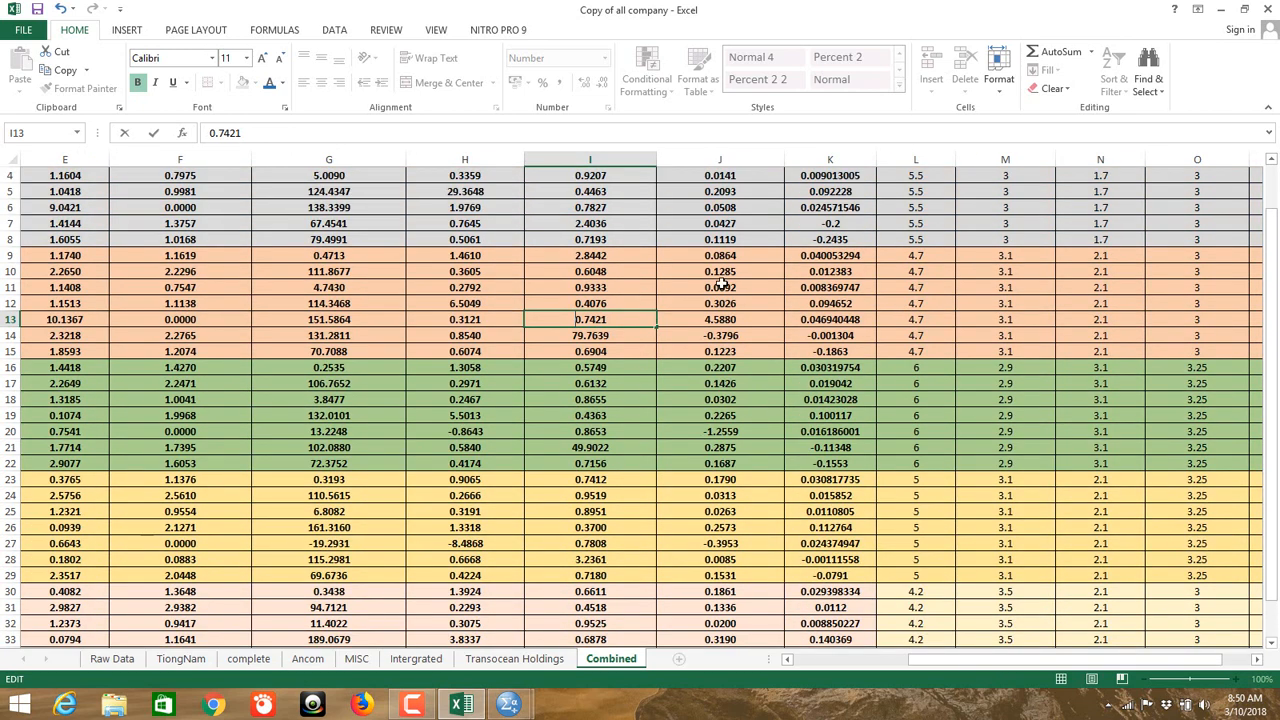
double_click(703, 337)
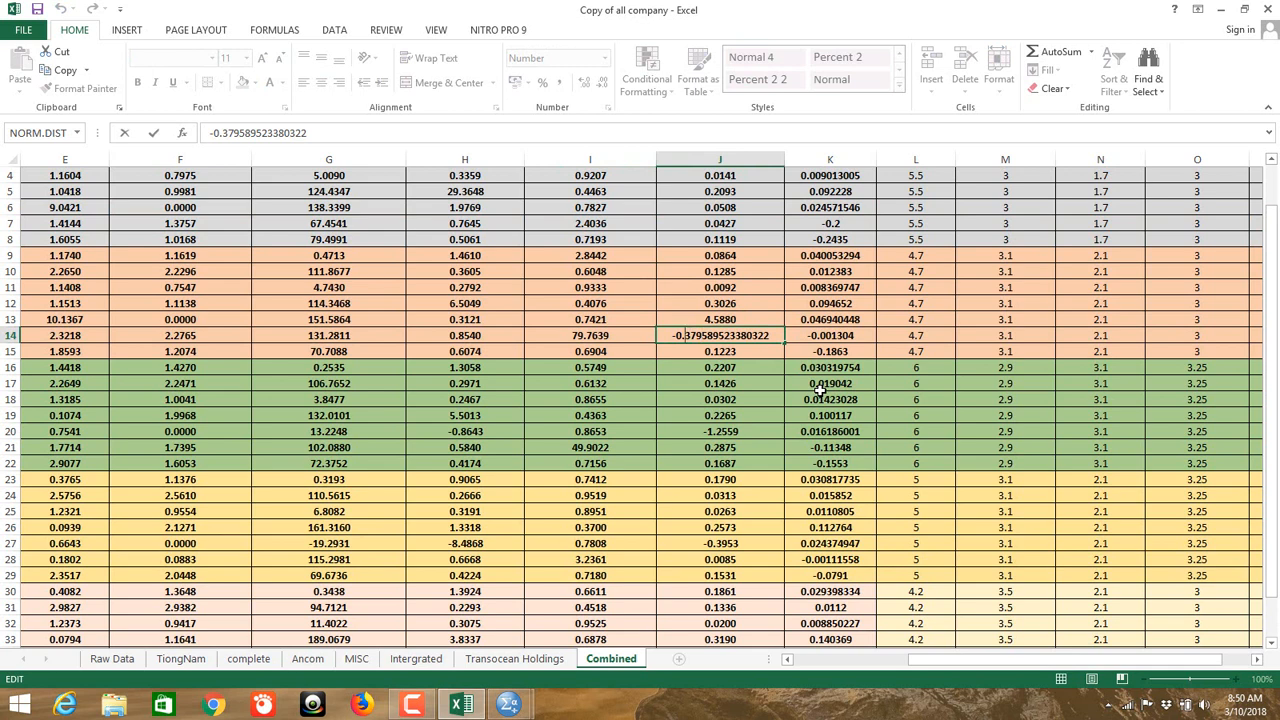
key("Delete")
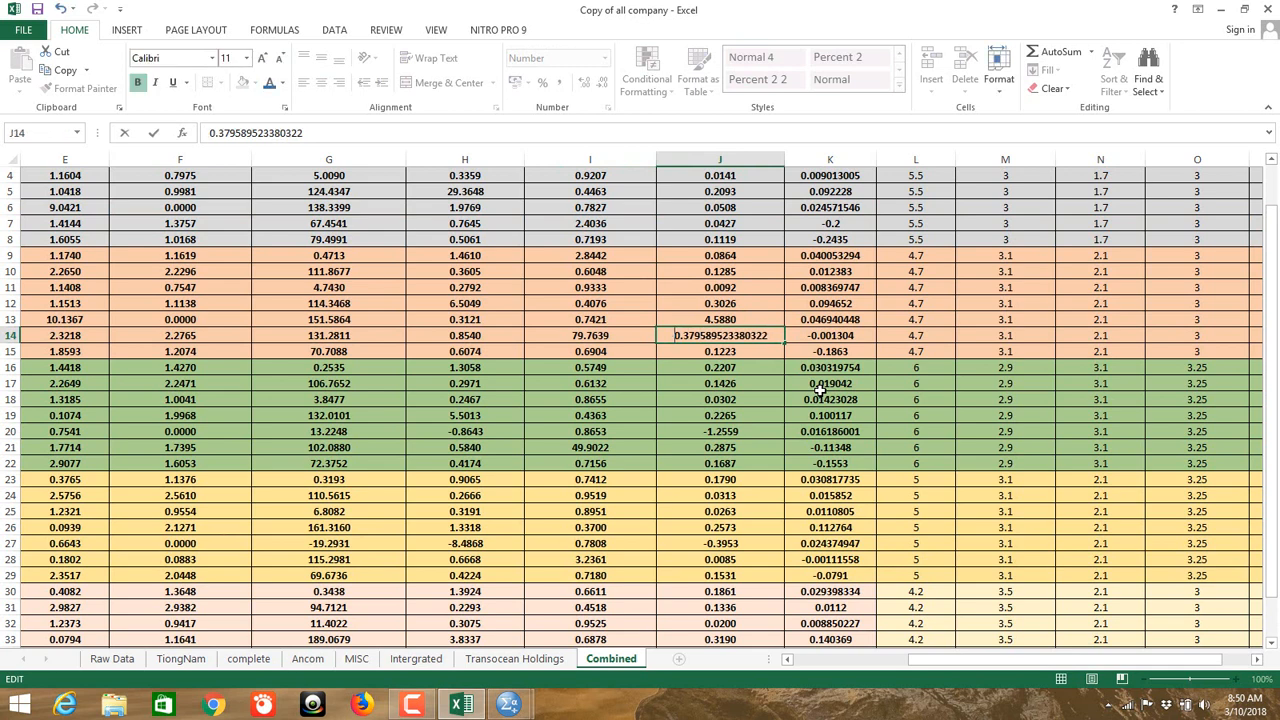
left_click(705, 432)
double_click(705, 432)
key("Delete")
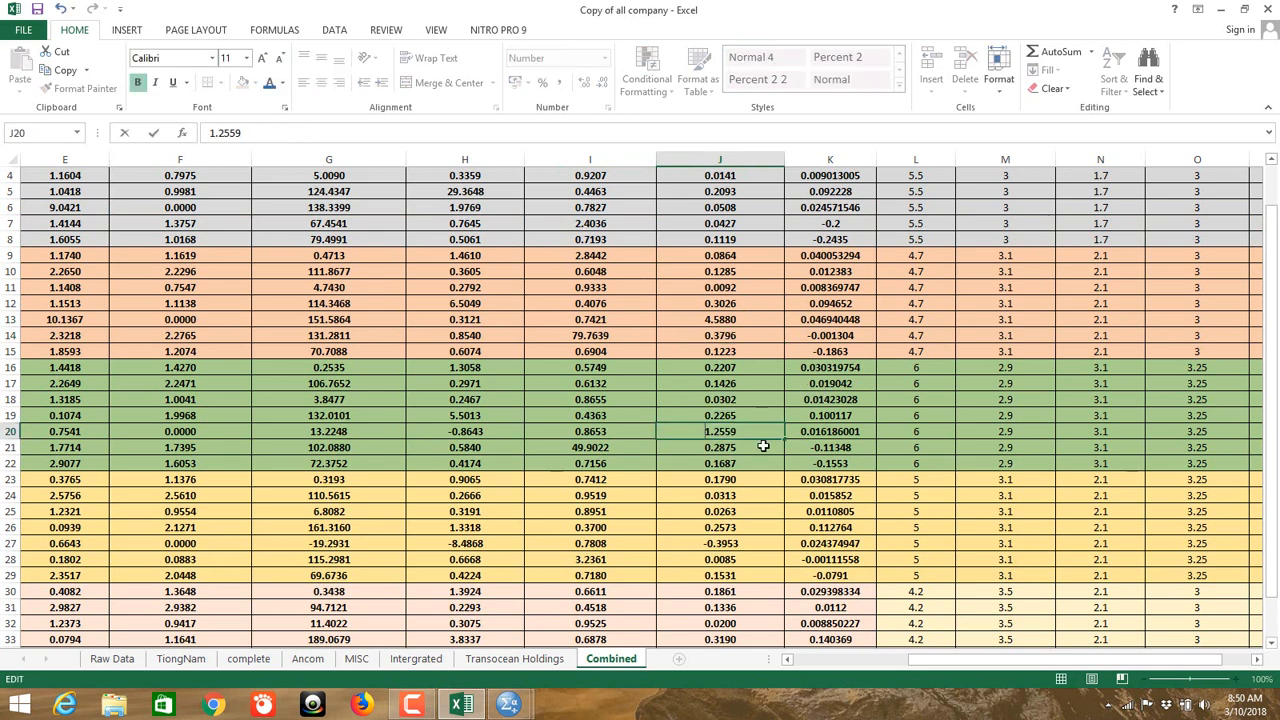
double_click(705, 543)
key("Delete")
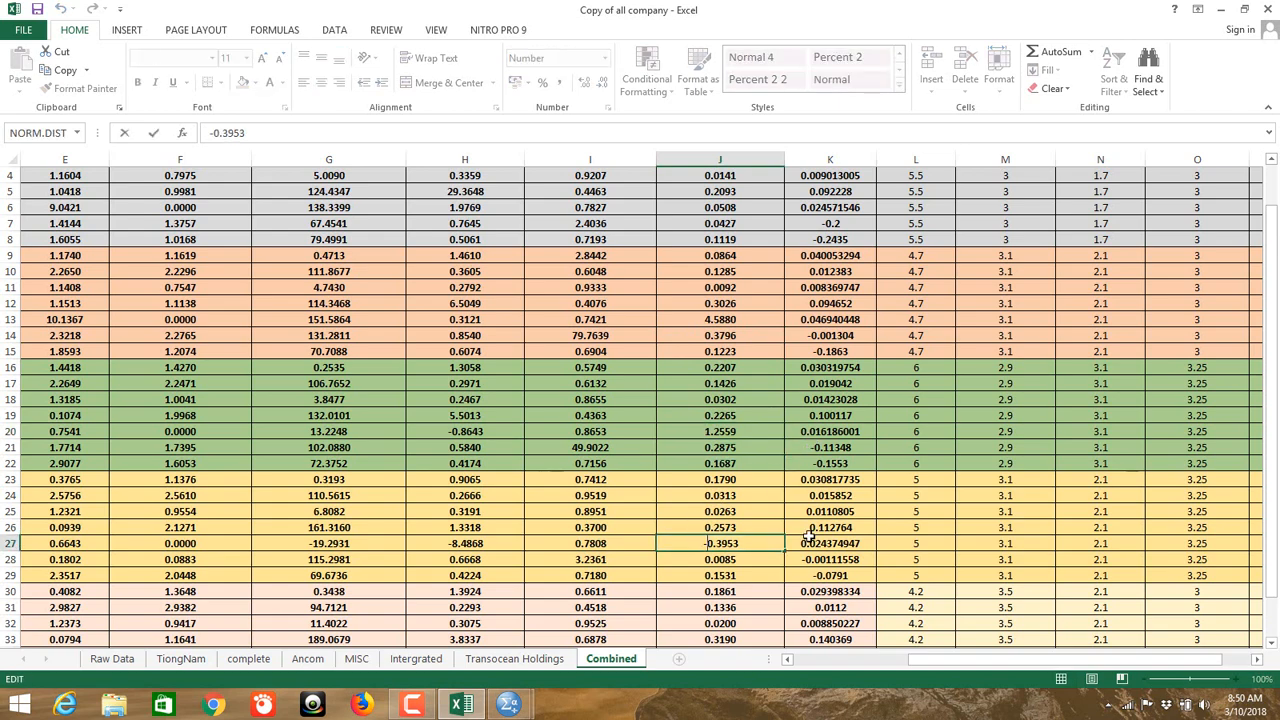
key("Return")
left_click(725, 591)
scroll(725, 591, "down", 2)
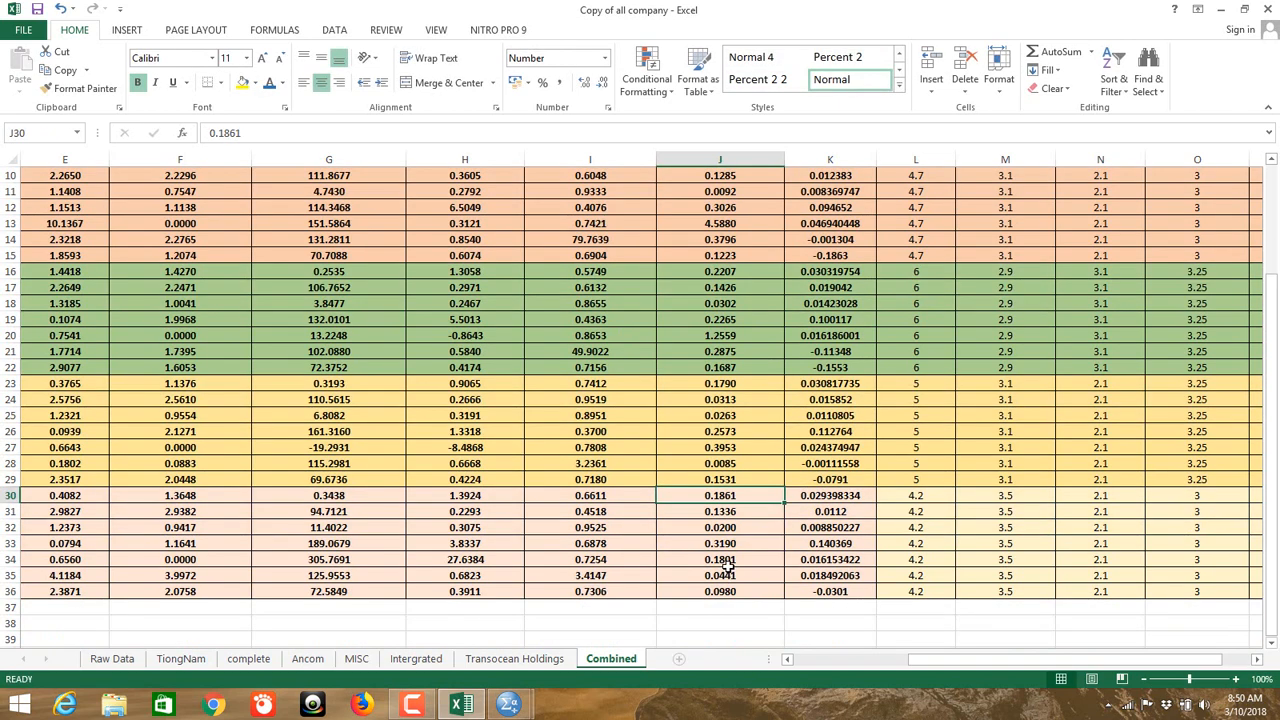
scroll(735, 550, "up", 3)
left_click(824, 271)
double_click(822, 271)
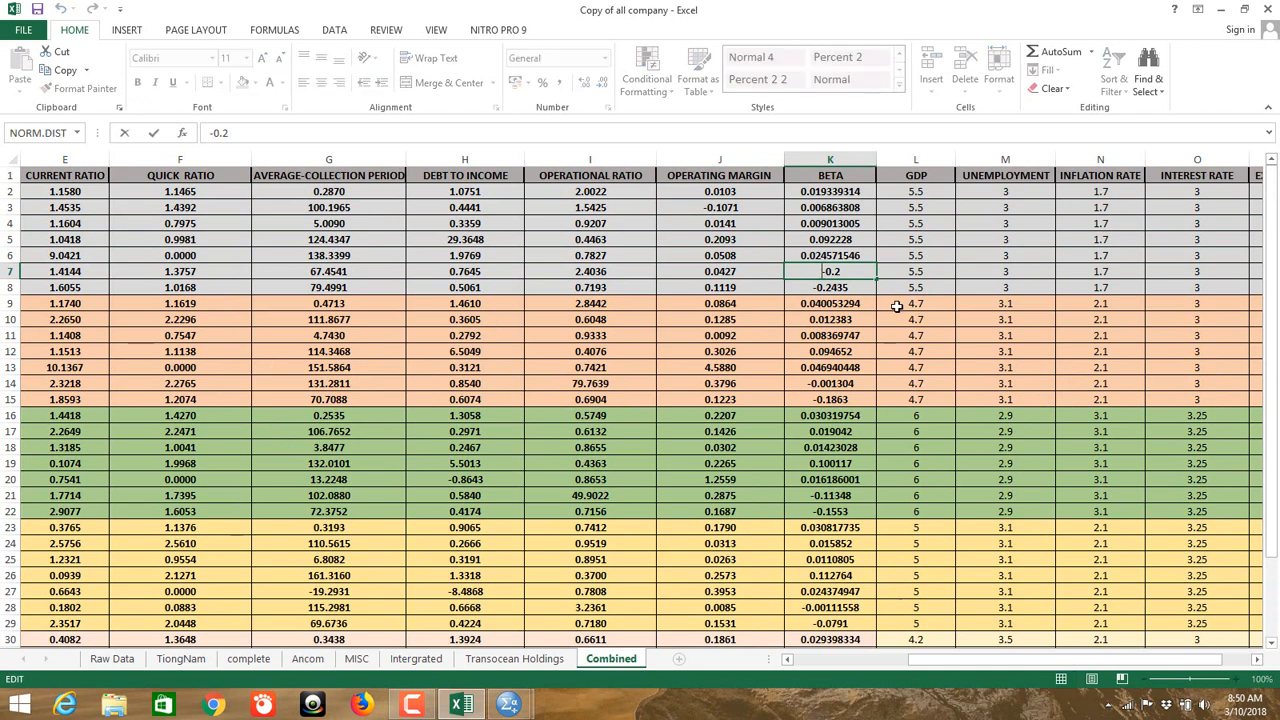
key("Delete")
key("Return")
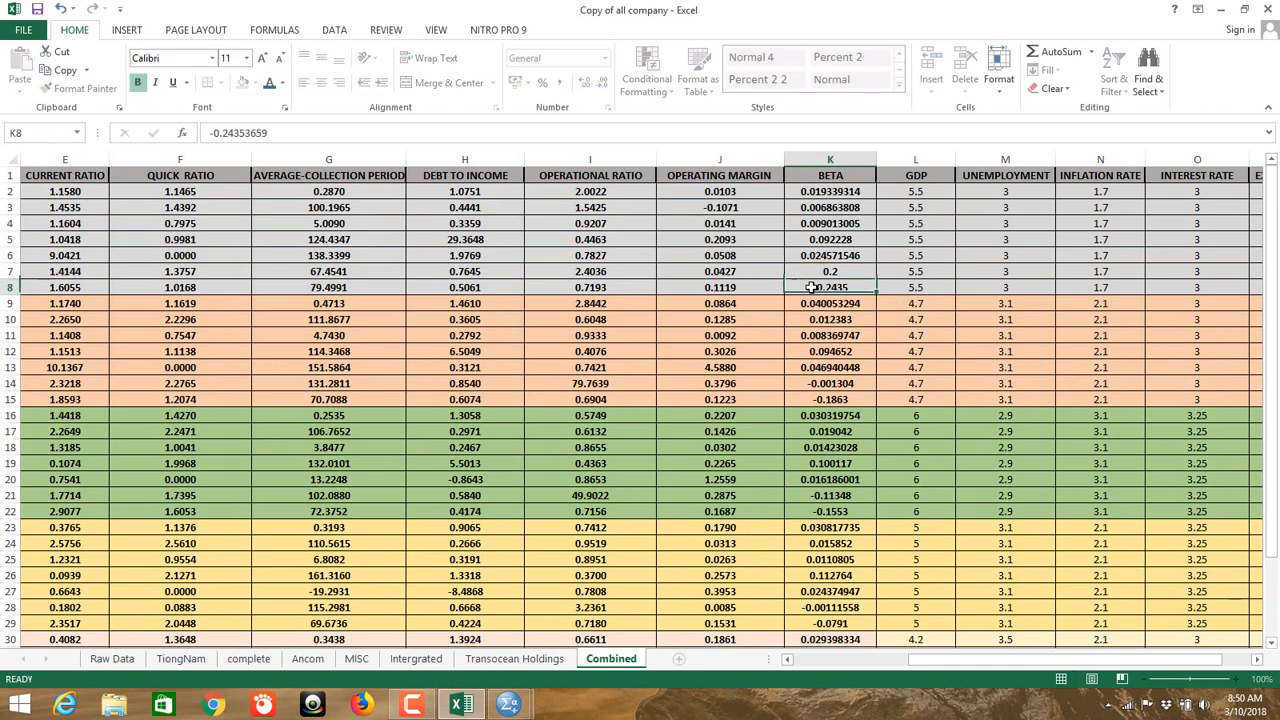
double_click(808, 287)
key("Delete")
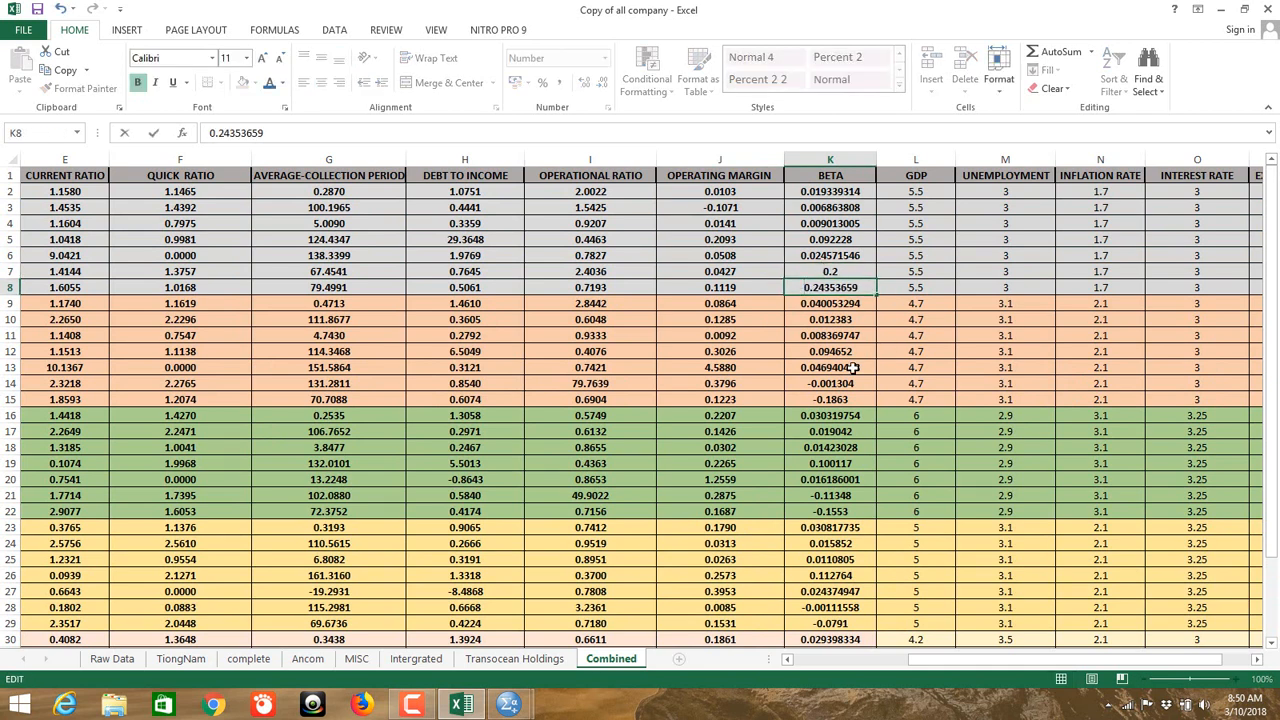
double_click(808, 384)
key("Delete")
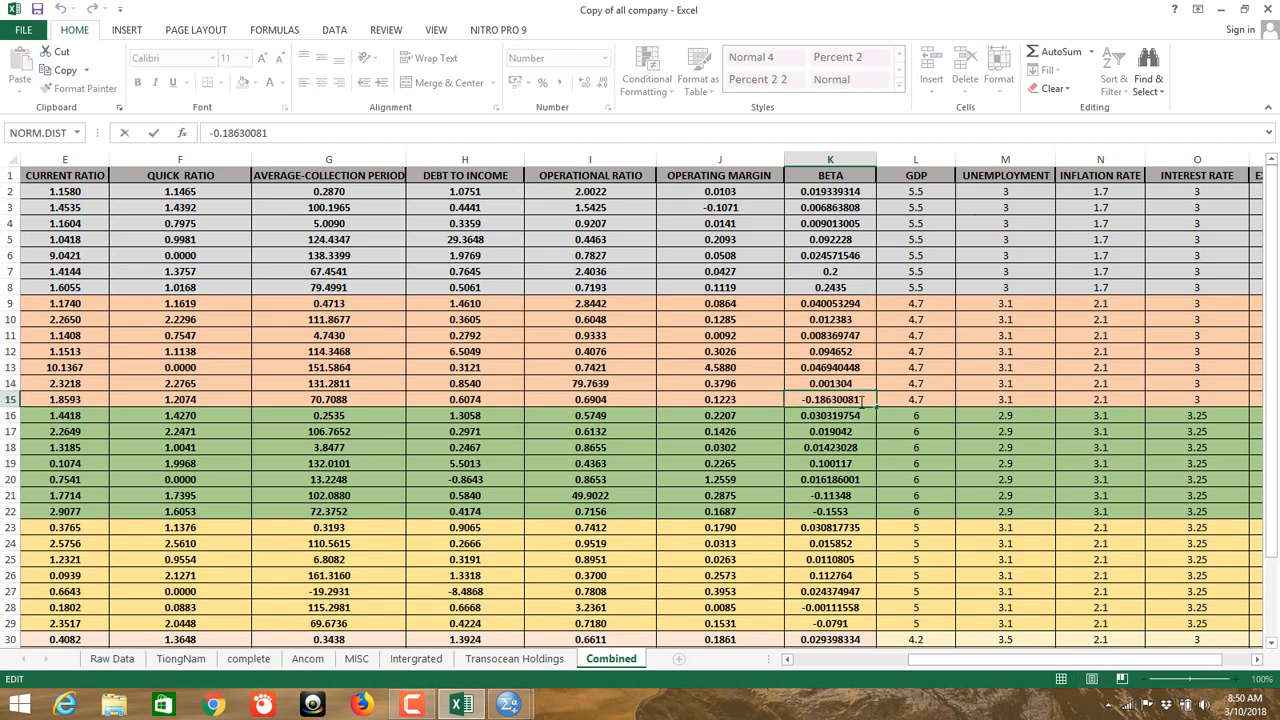
key("Delete")
scroll(860, 424, "down", 2)
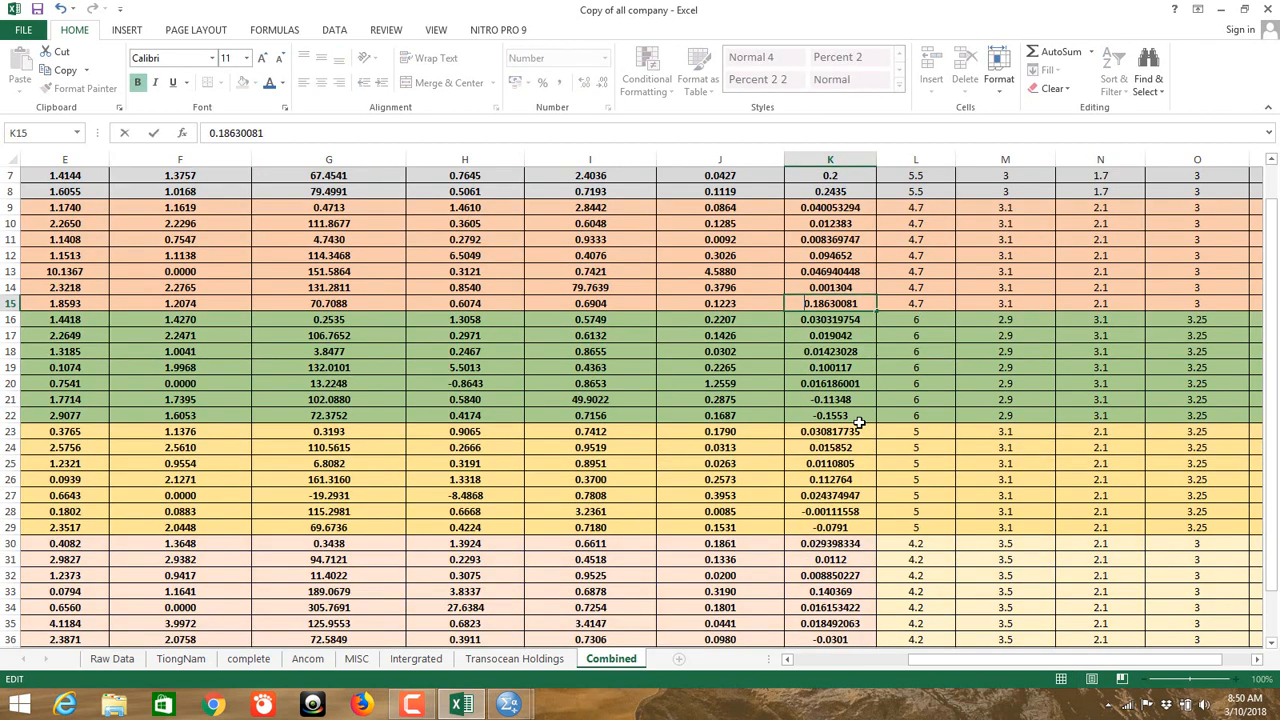
double_click(812, 398)
key("Delete")
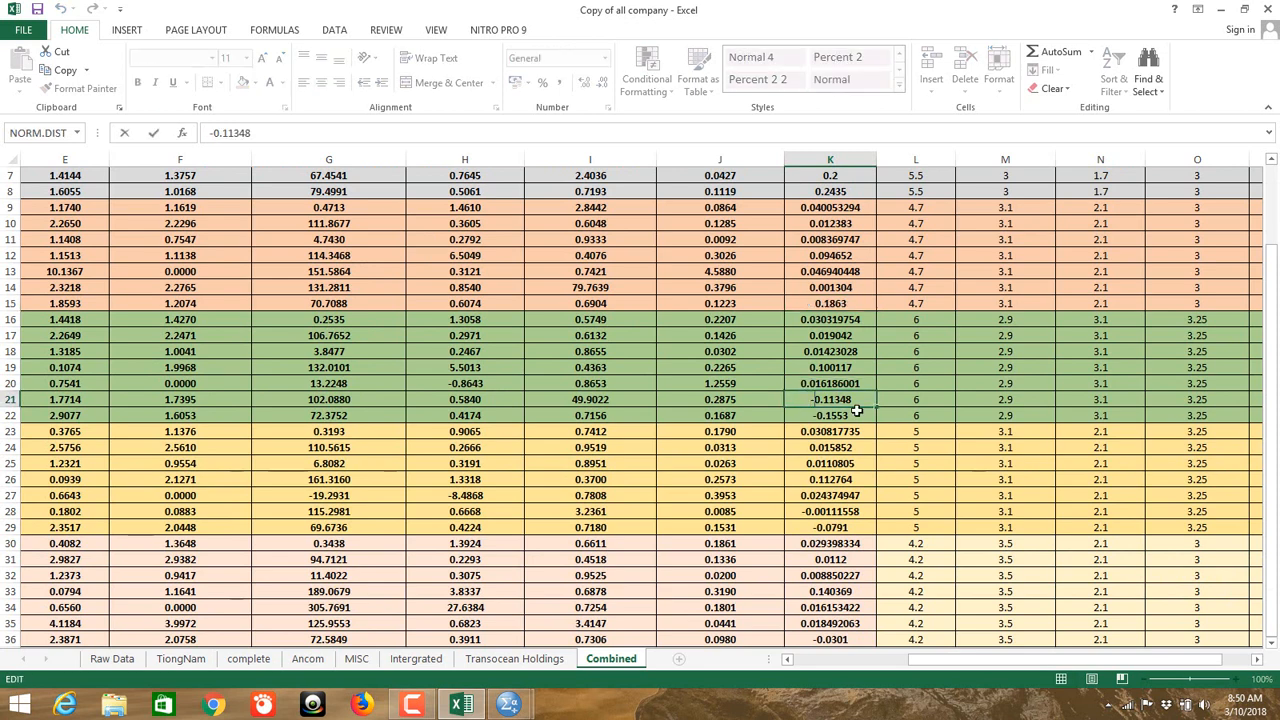
key("Return")
double_click(815, 415)
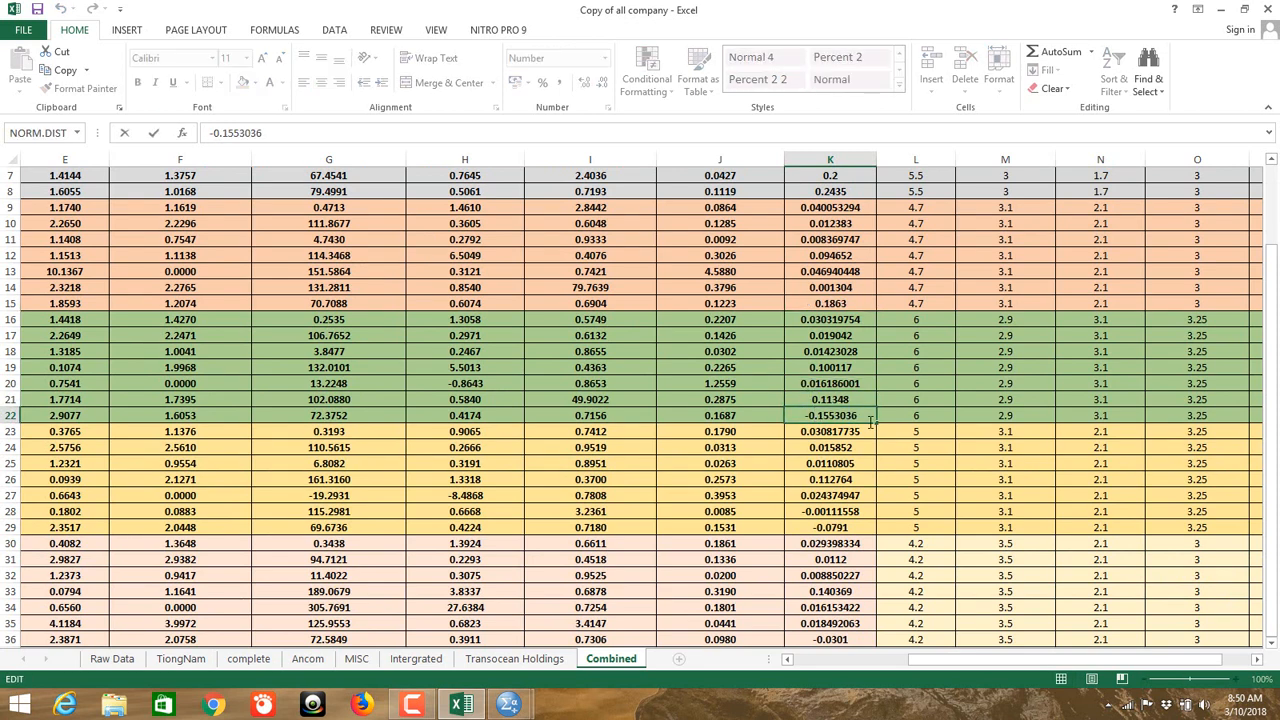
key("Delete")
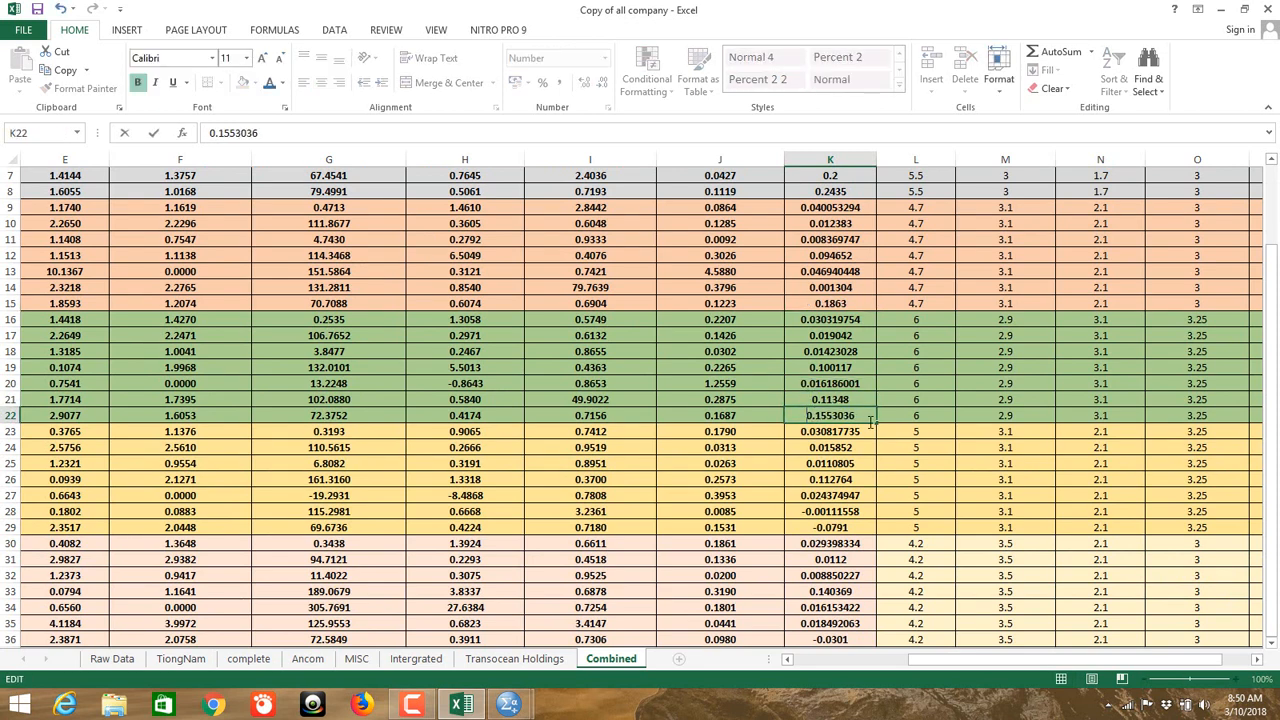
double_click(806, 512)
key("Delete")
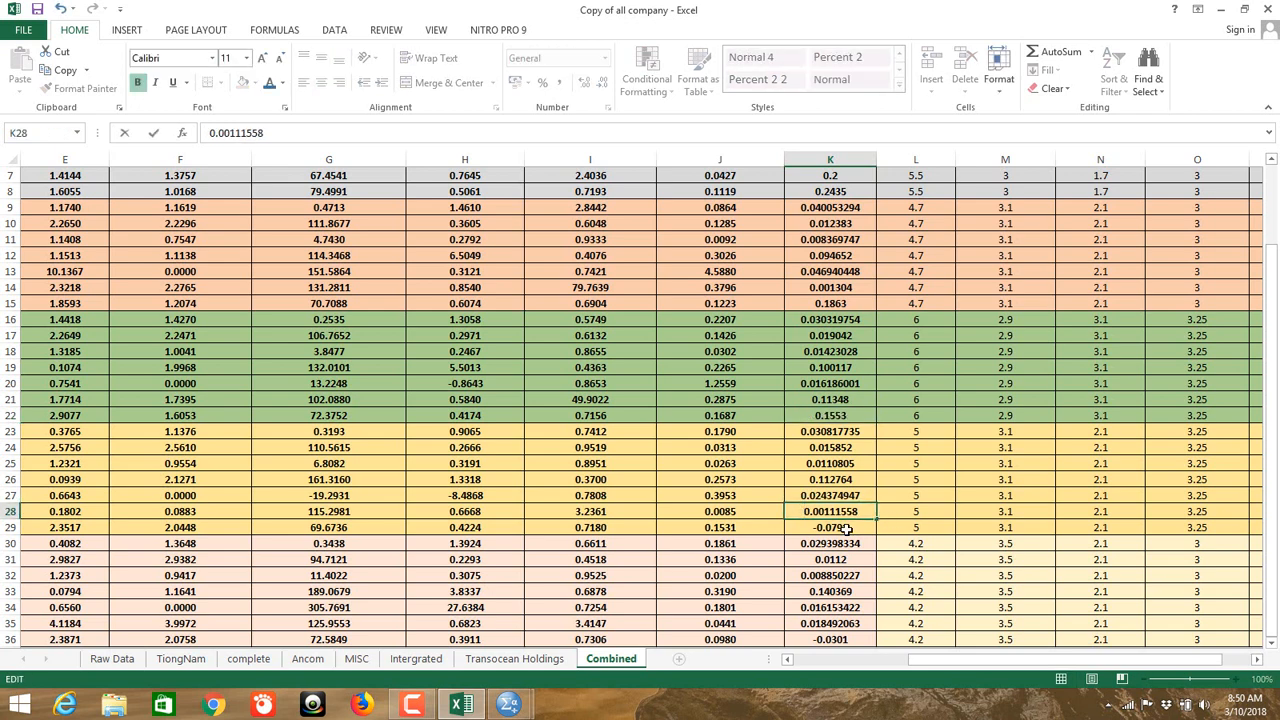
double_click(806, 527)
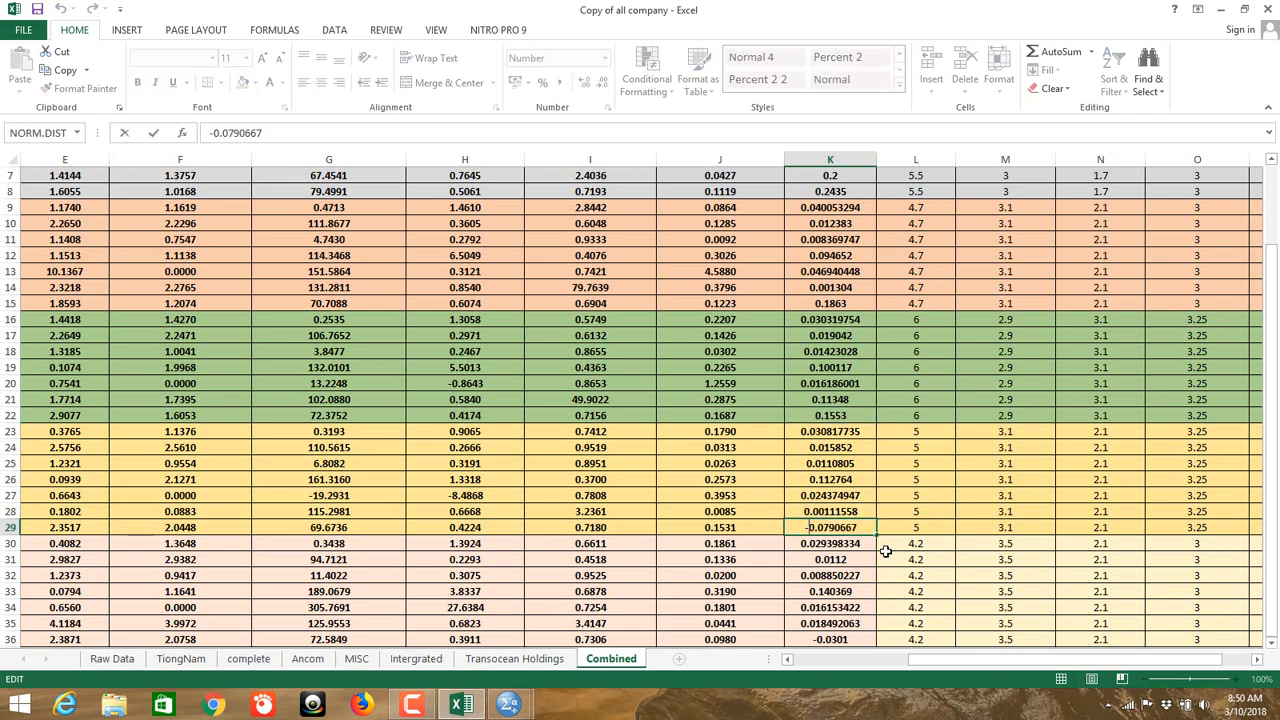
key("Delete")
double_click(836, 640)
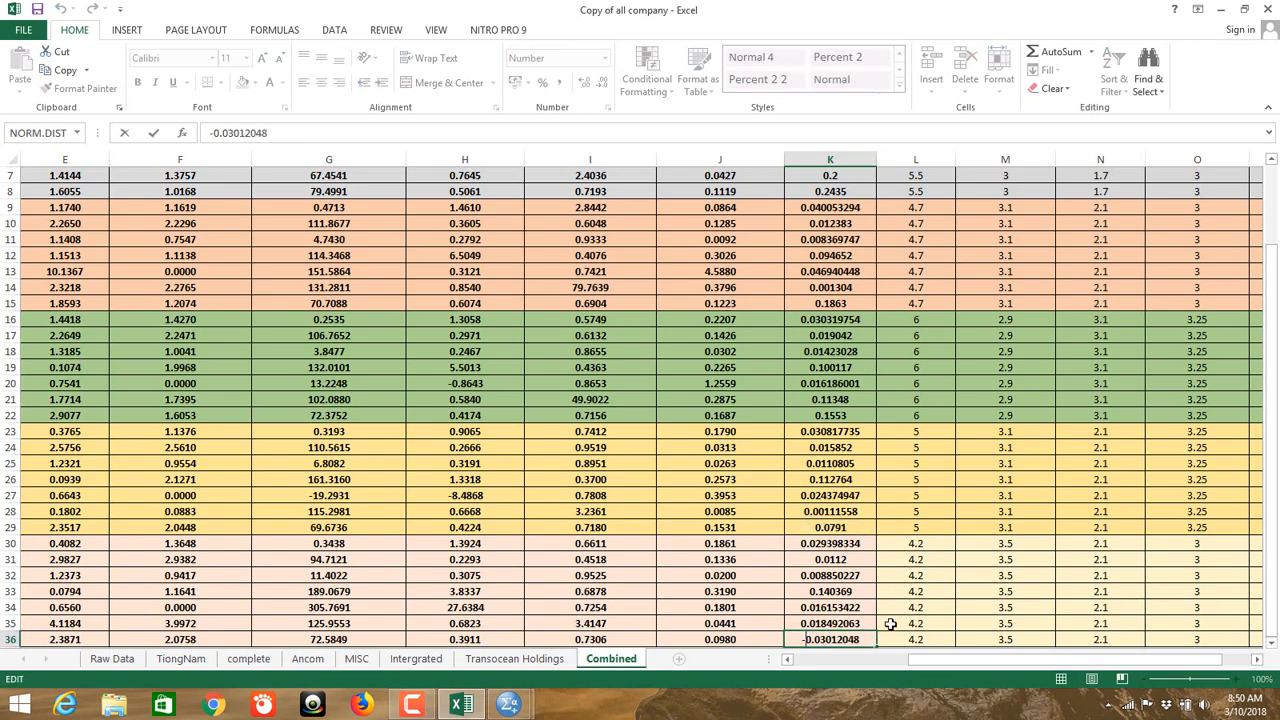
key("Delete")
left_click(1005, 413)
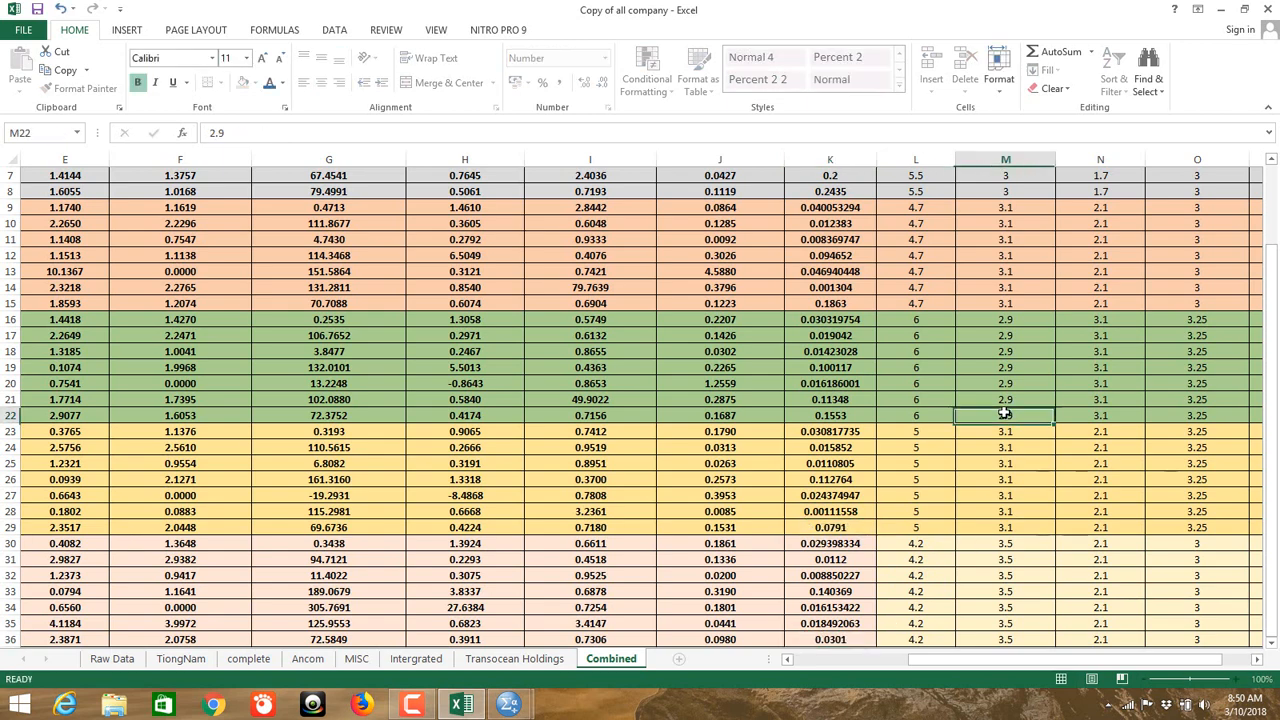
scroll(1003, 411, "up", 2)
left_click_drag(925, 661, 846, 668)
scroll(922, 585, "down", 4)
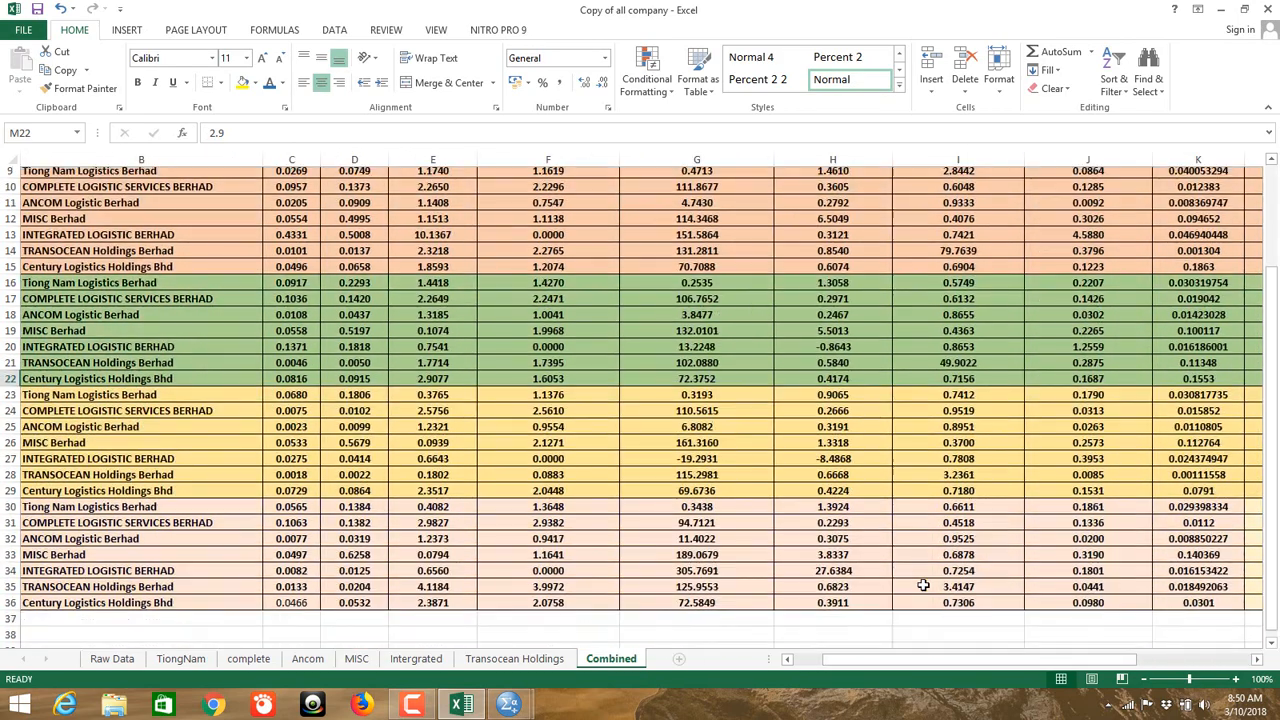
scroll(922, 585, "up", 3)
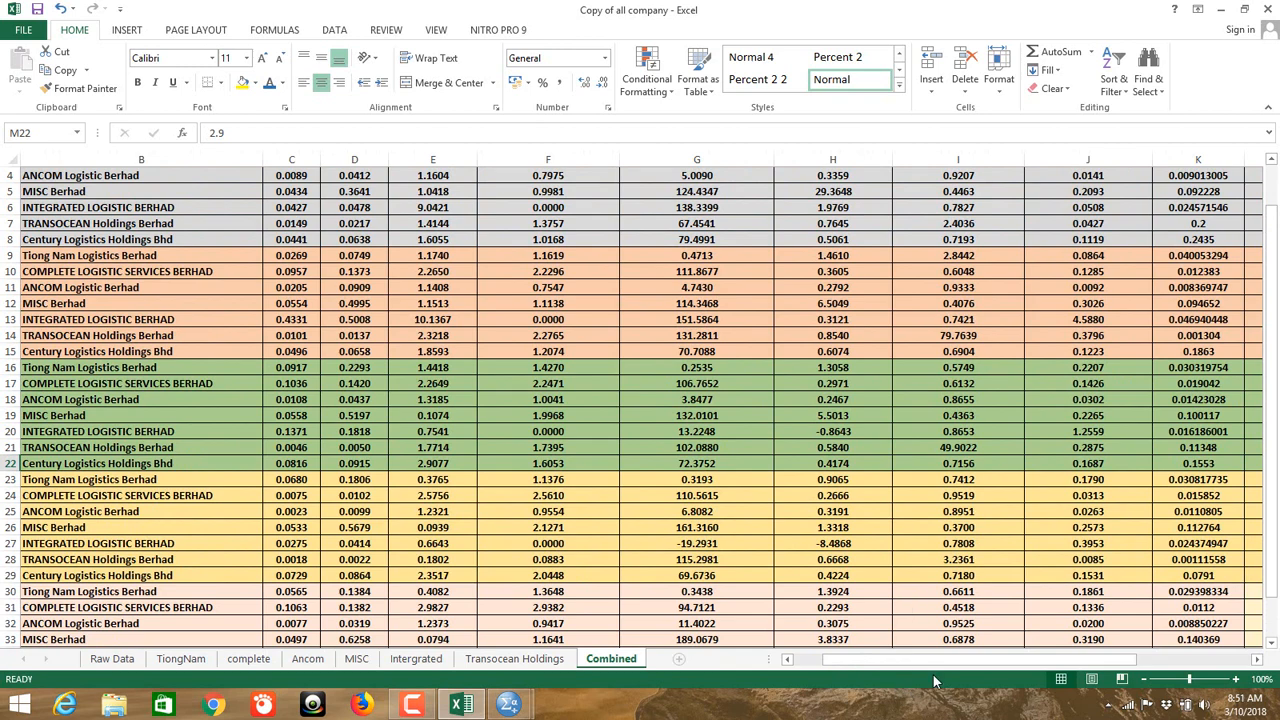
left_click_drag(918, 662, 885, 666)
Step: Save As to the Desktop, appending '-cleaned' to make 'Copy of all company-cleaned'
left_click(26, 32)
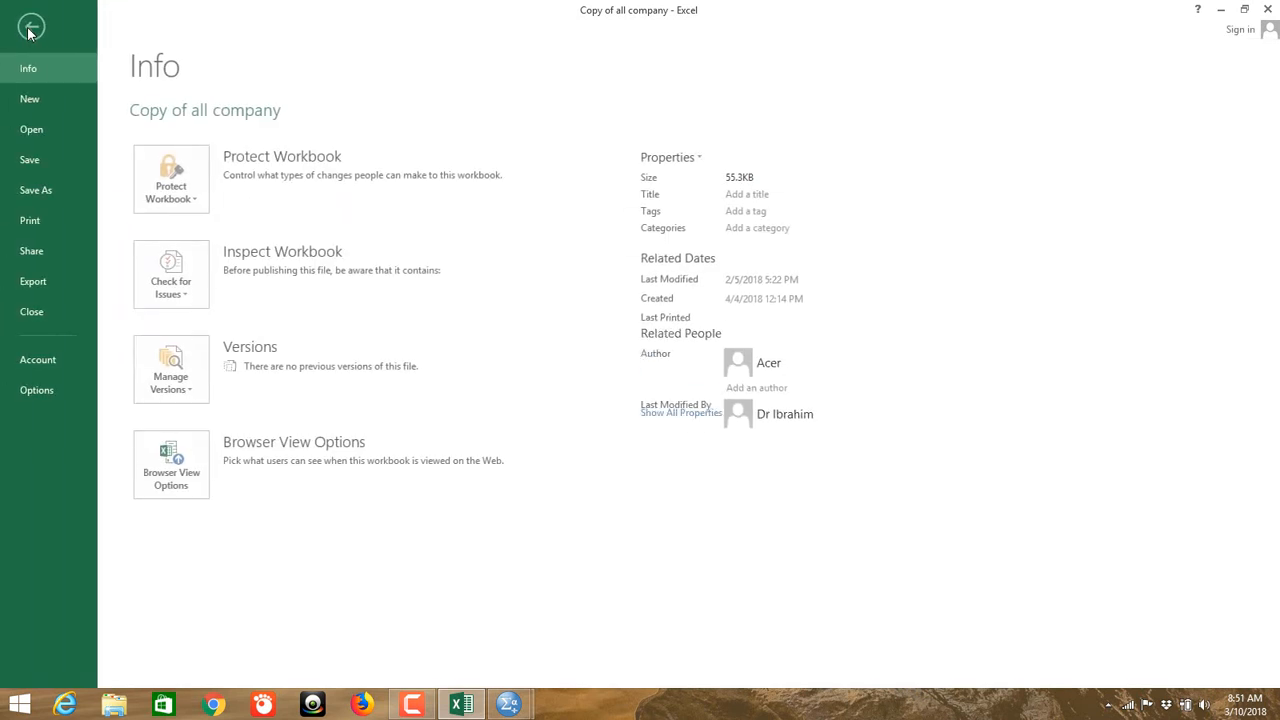
left_click(31, 191)
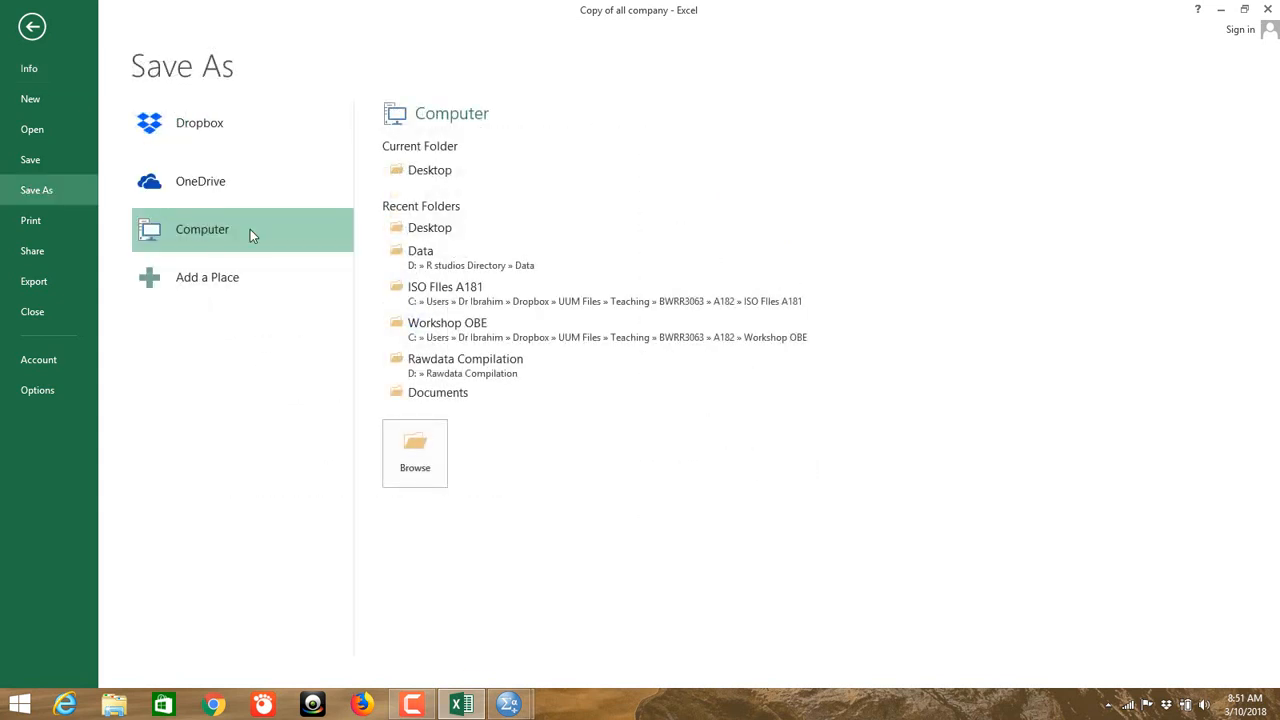
left_click(456, 172)
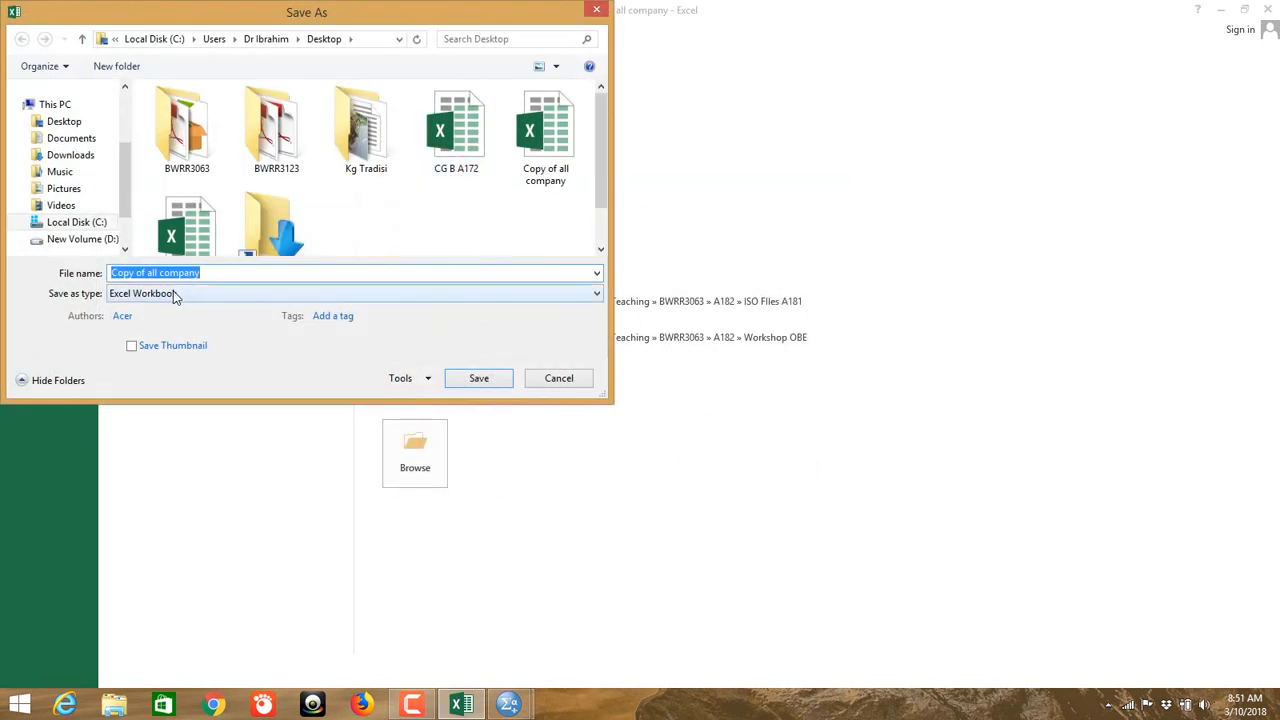
left_click(240, 273)
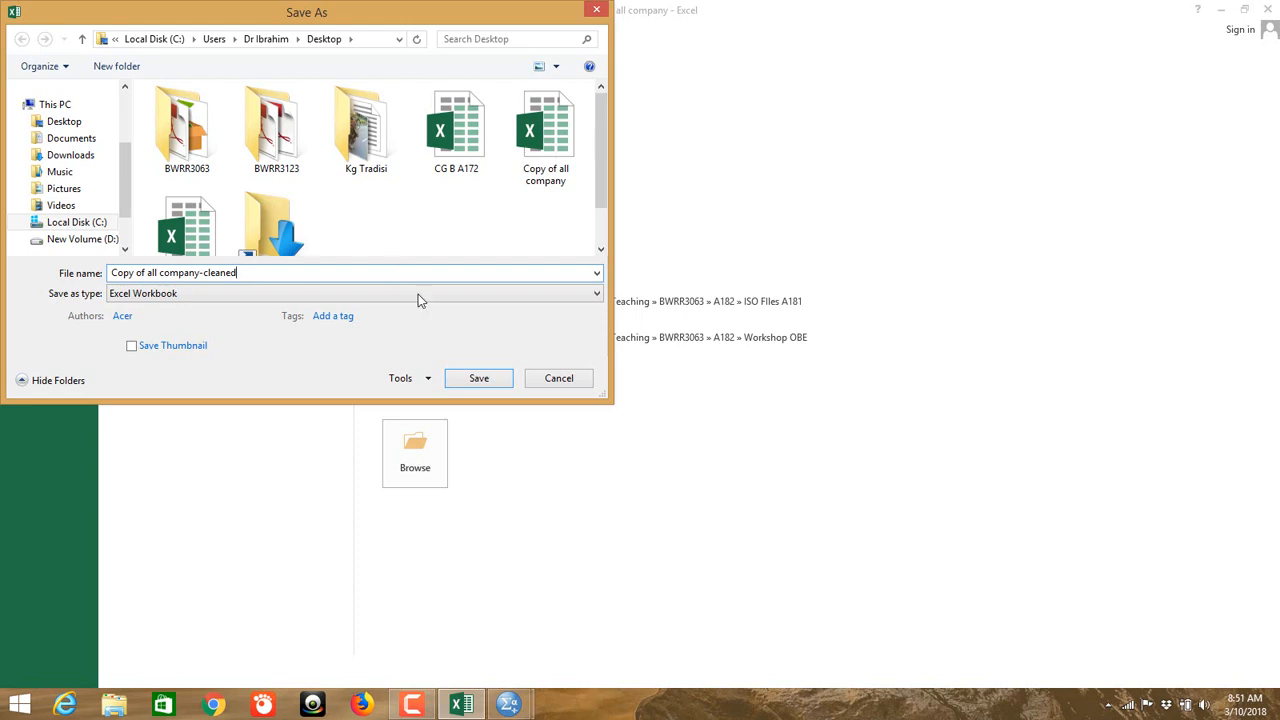
left_click(476, 379)
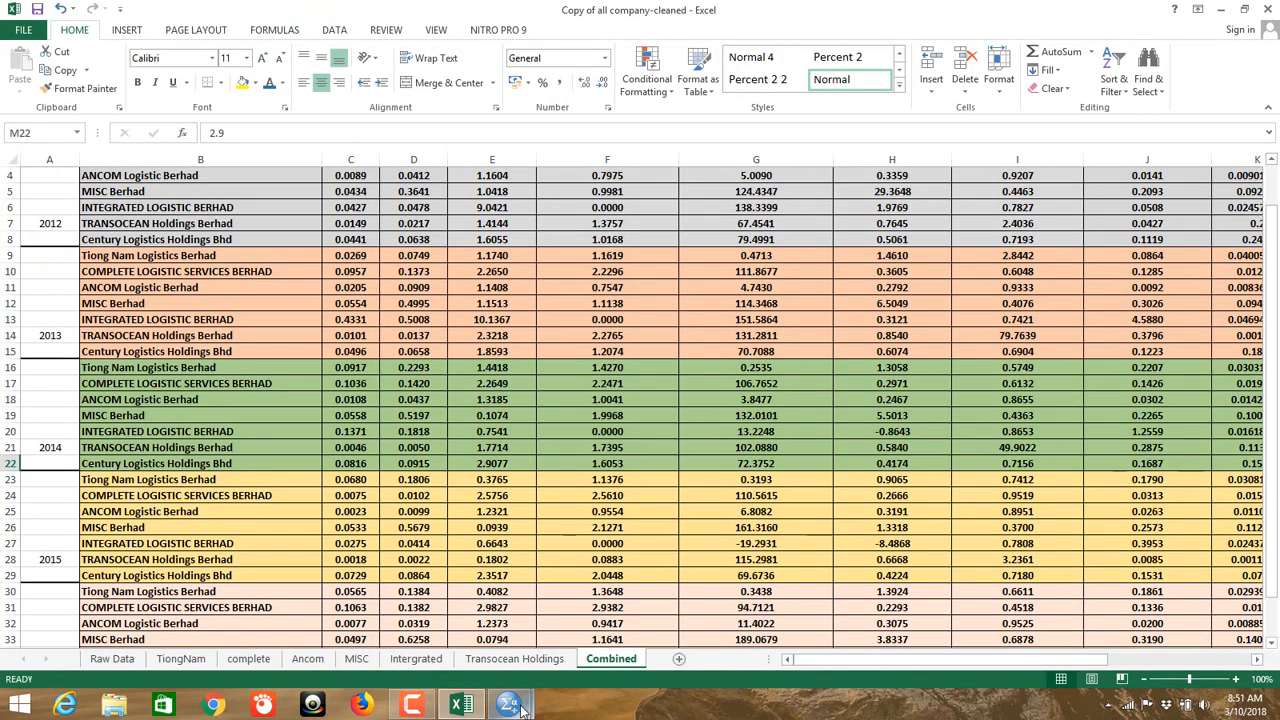
Step: In SPSS, open Copy of all company-cleaned.xlsx as Excel data, importing the Combined worksheet
mouse_move(520, 708)
left_click(690, 660)
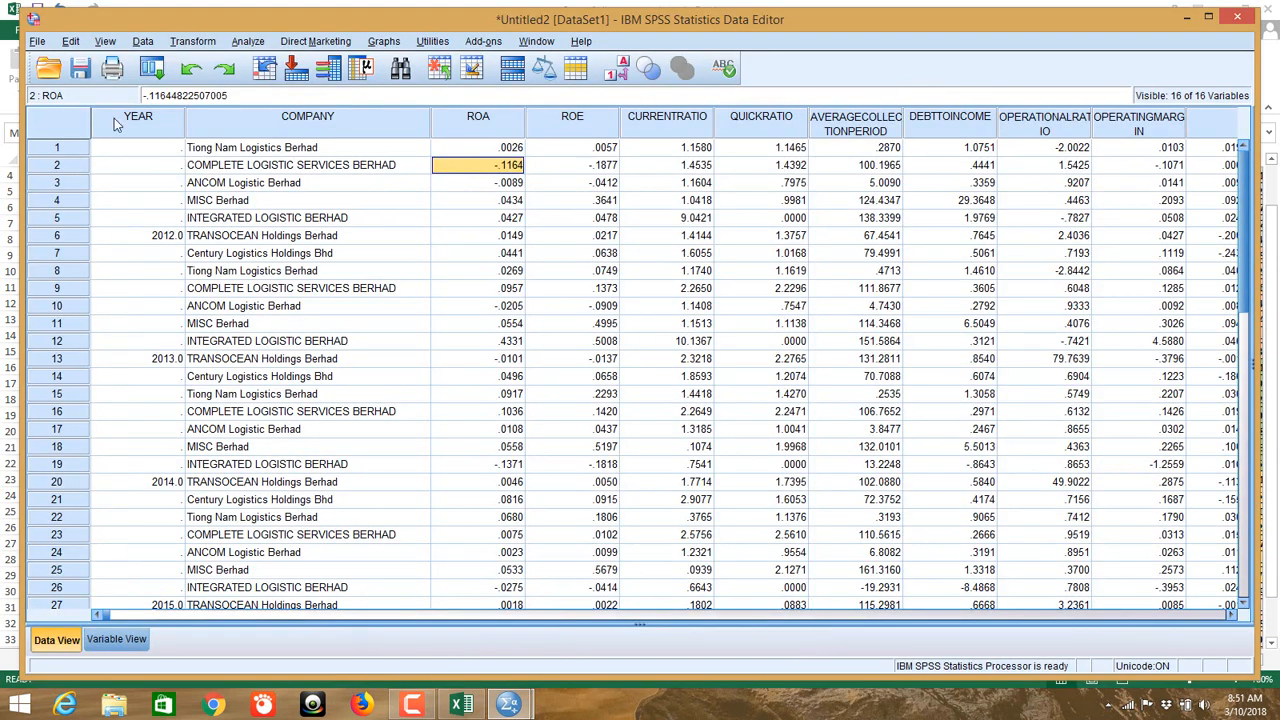
left_click(37, 41)
mouse_move(128, 97)
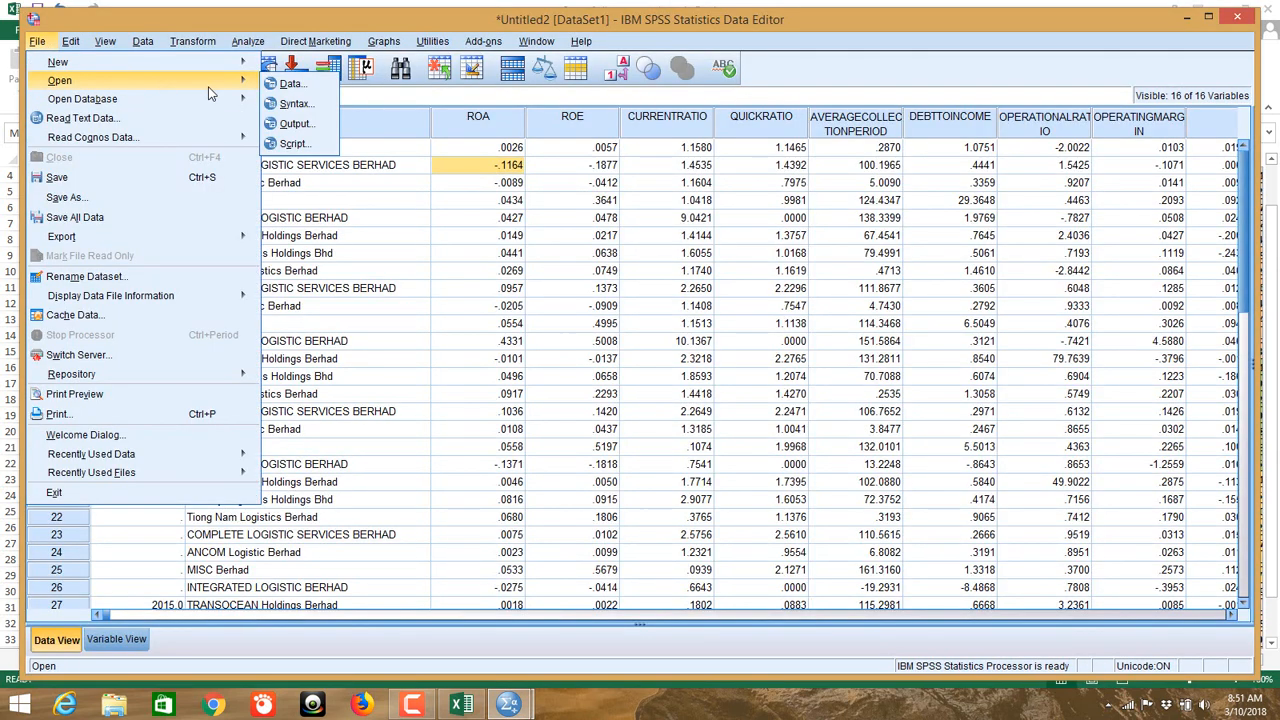
left_click(290, 85)
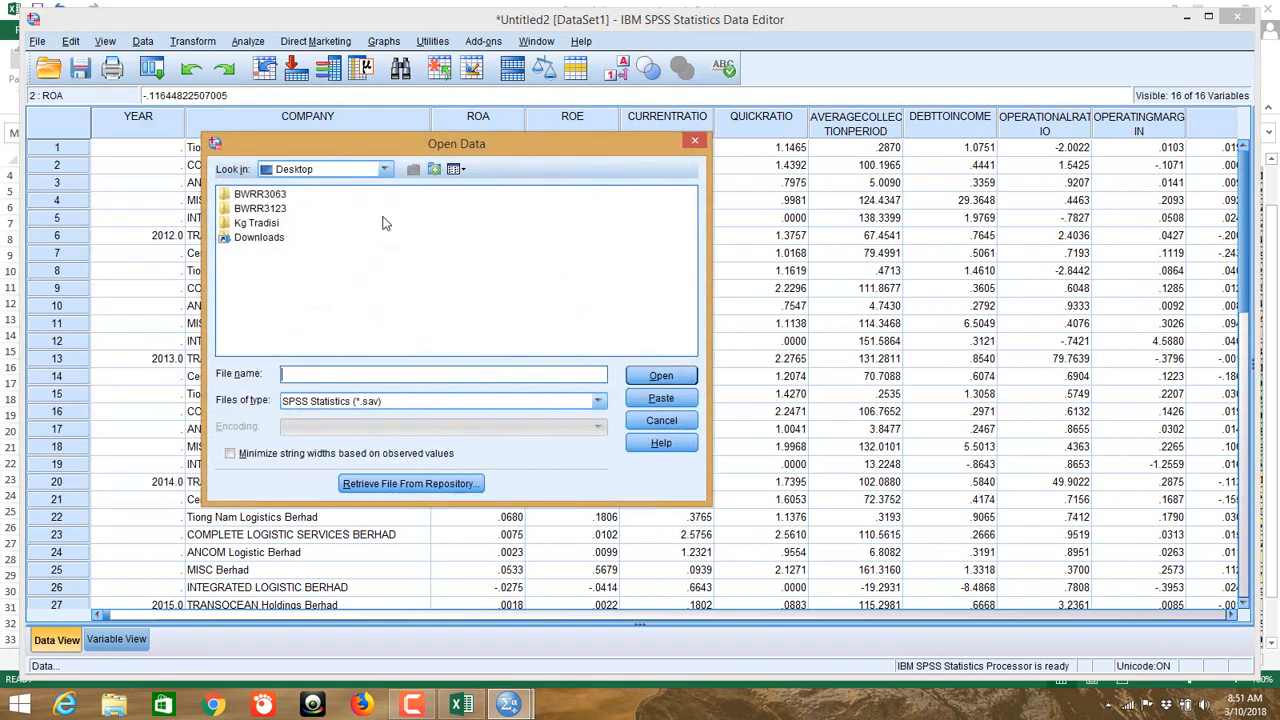
left_click(430, 401)
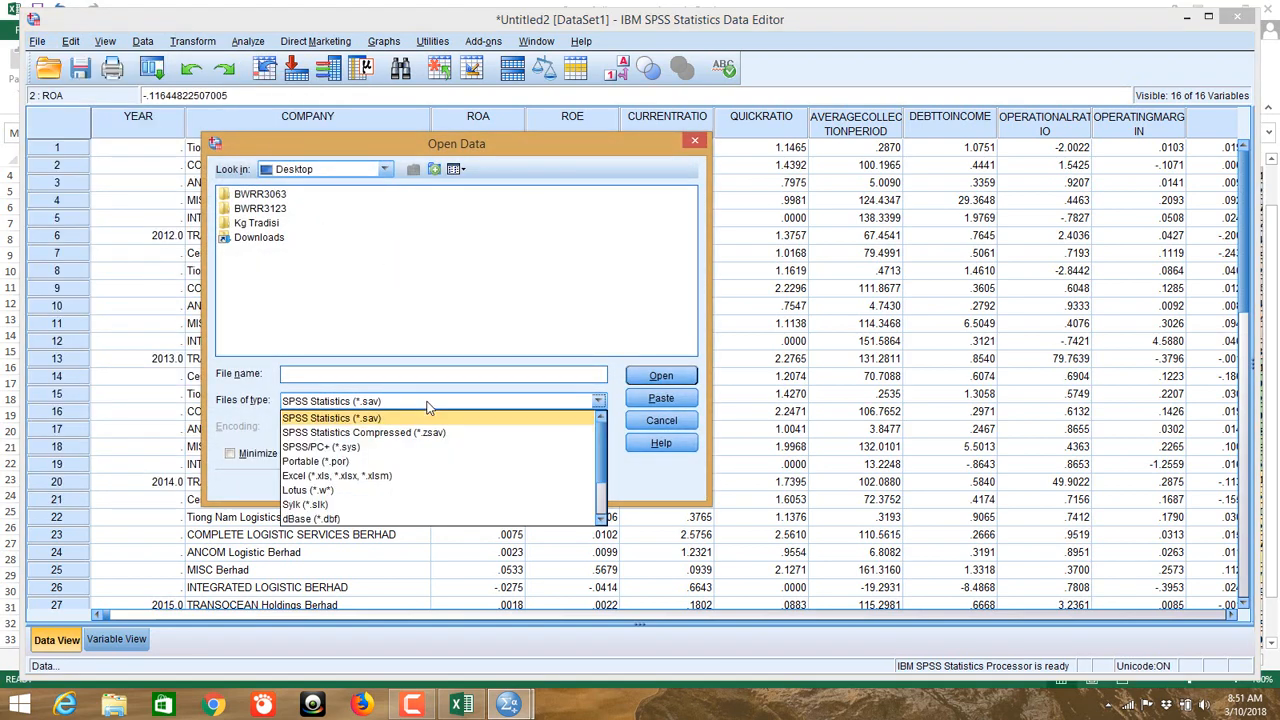
left_click(421, 478)
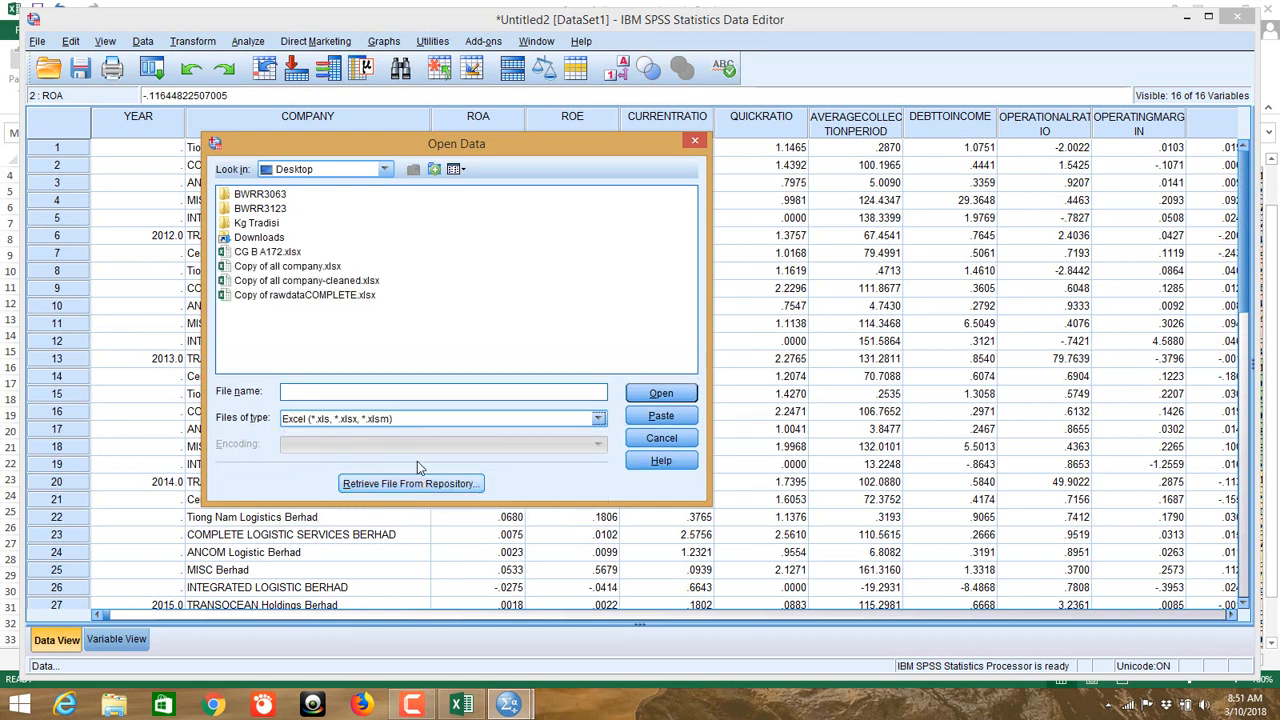
left_click(340, 282)
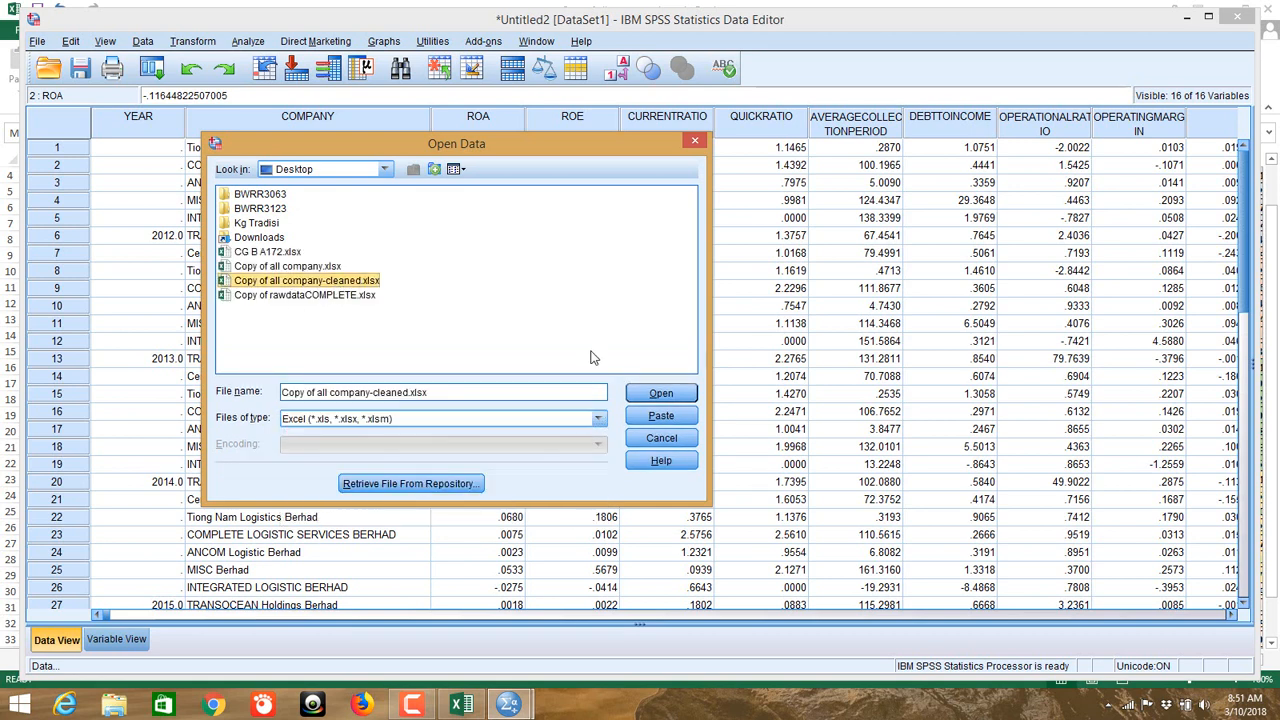
left_click(658, 395)
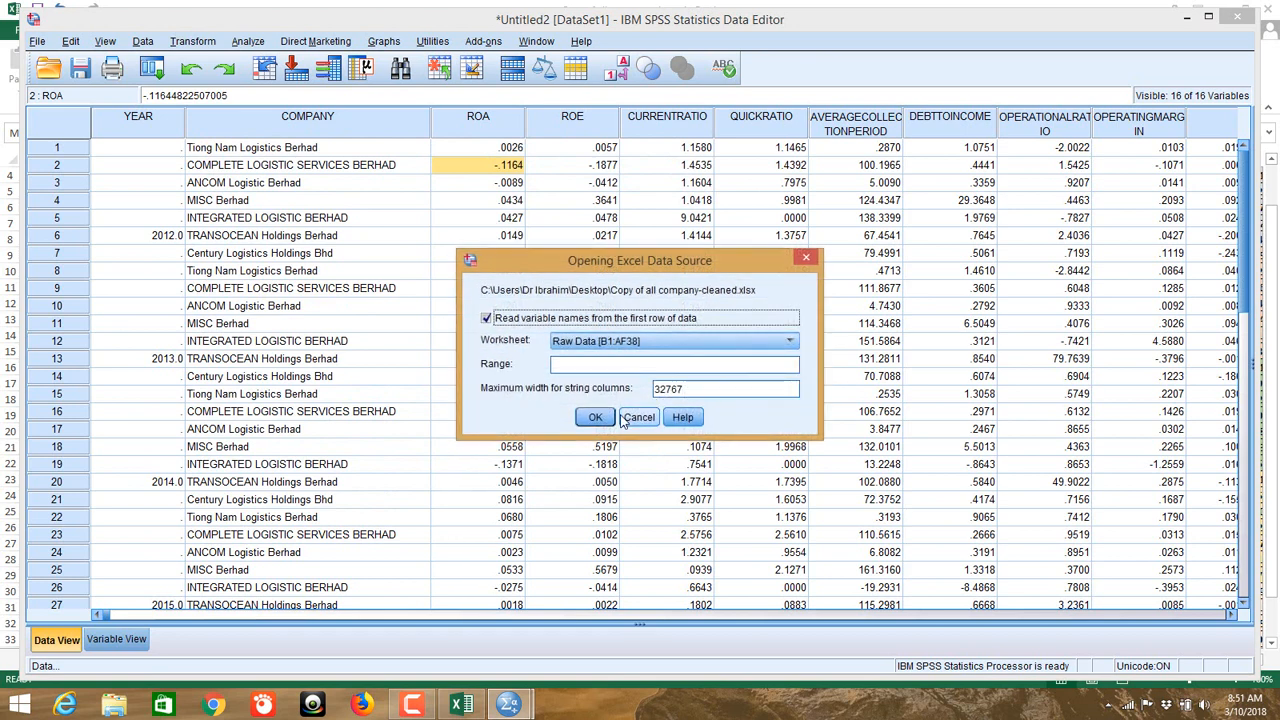
left_click(640, 342)
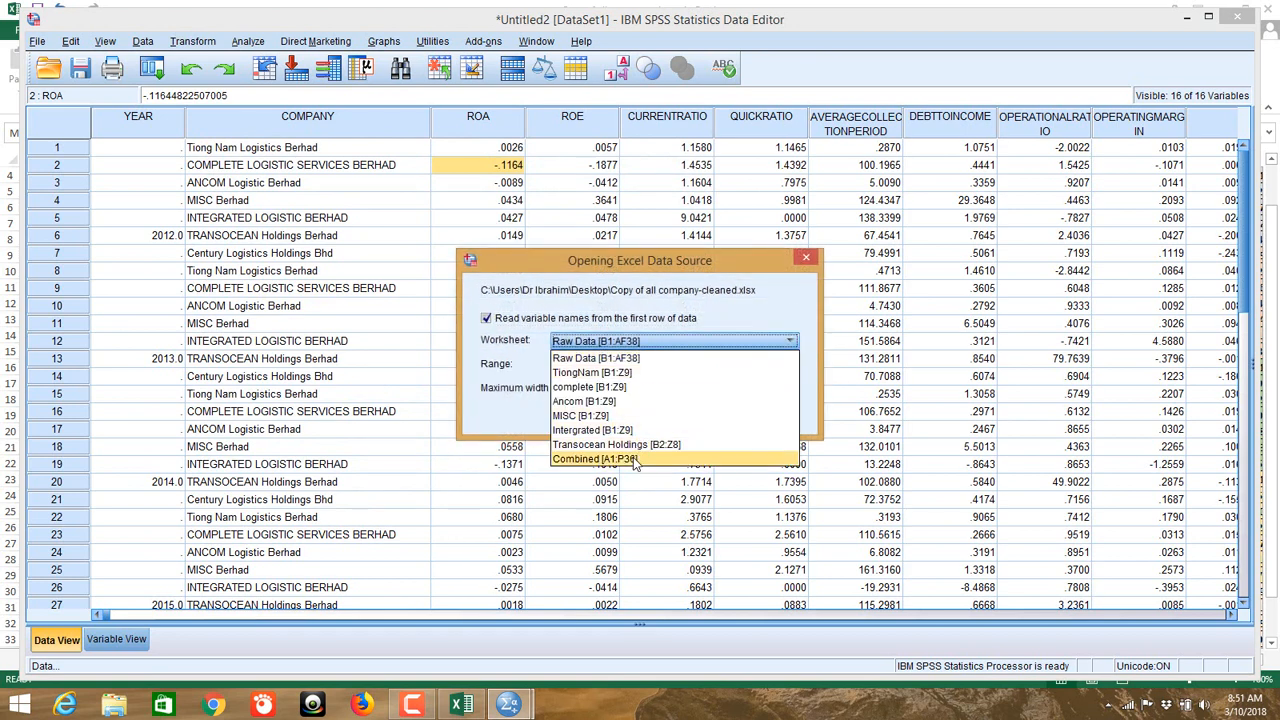
left_click(600, 458)
left_click(603, 422)
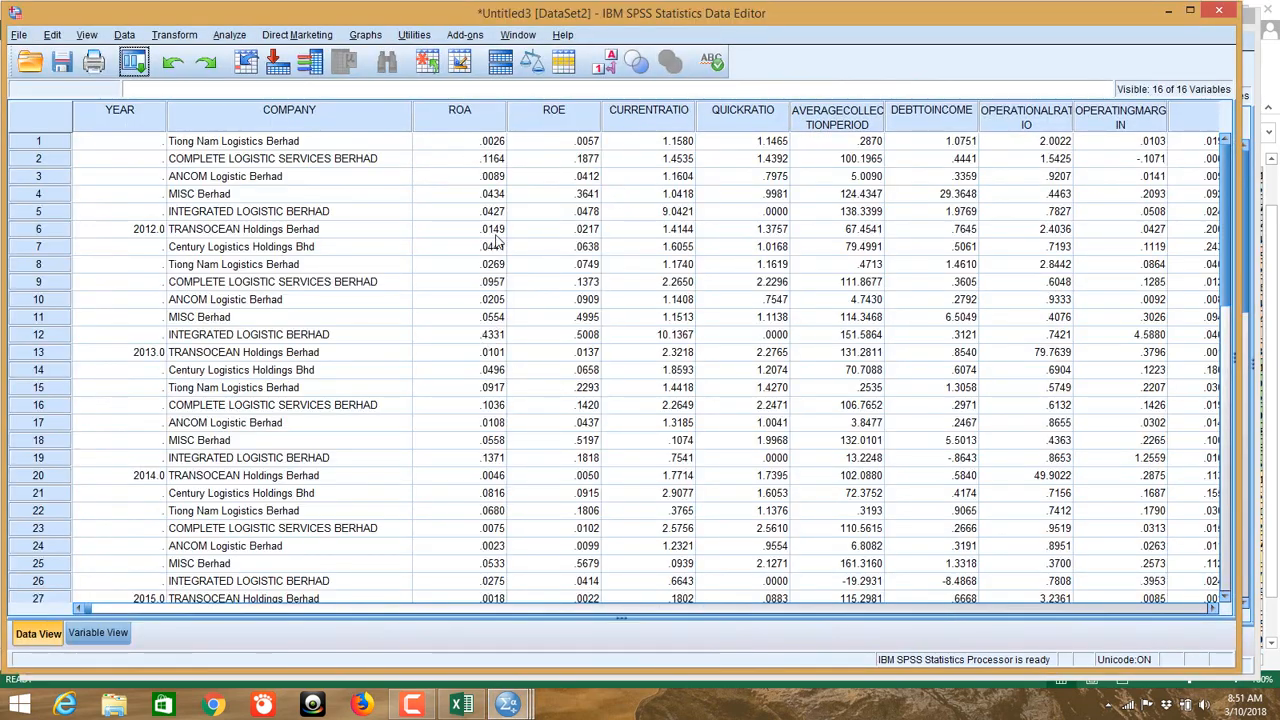
Step: Check the imported 16-variable grid, then switch to Variable View
scroll(495, 332, "down", 3)
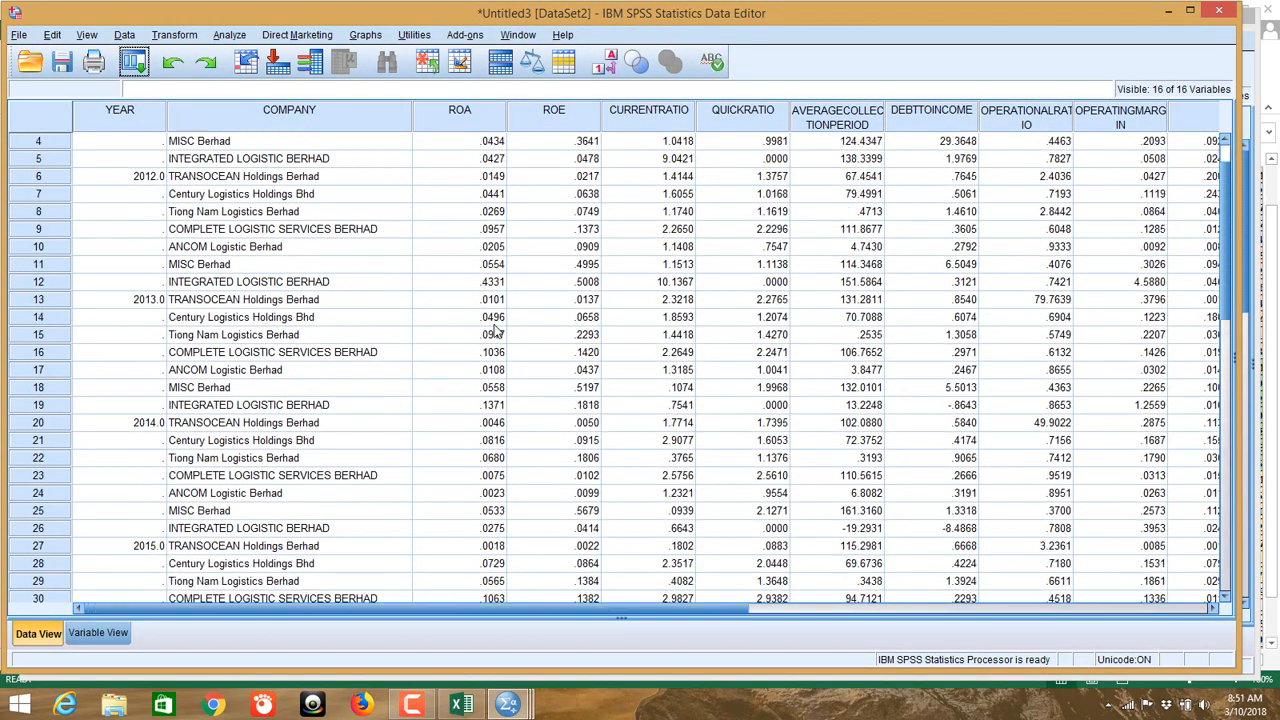
scroll(495, 332, "up", 3)
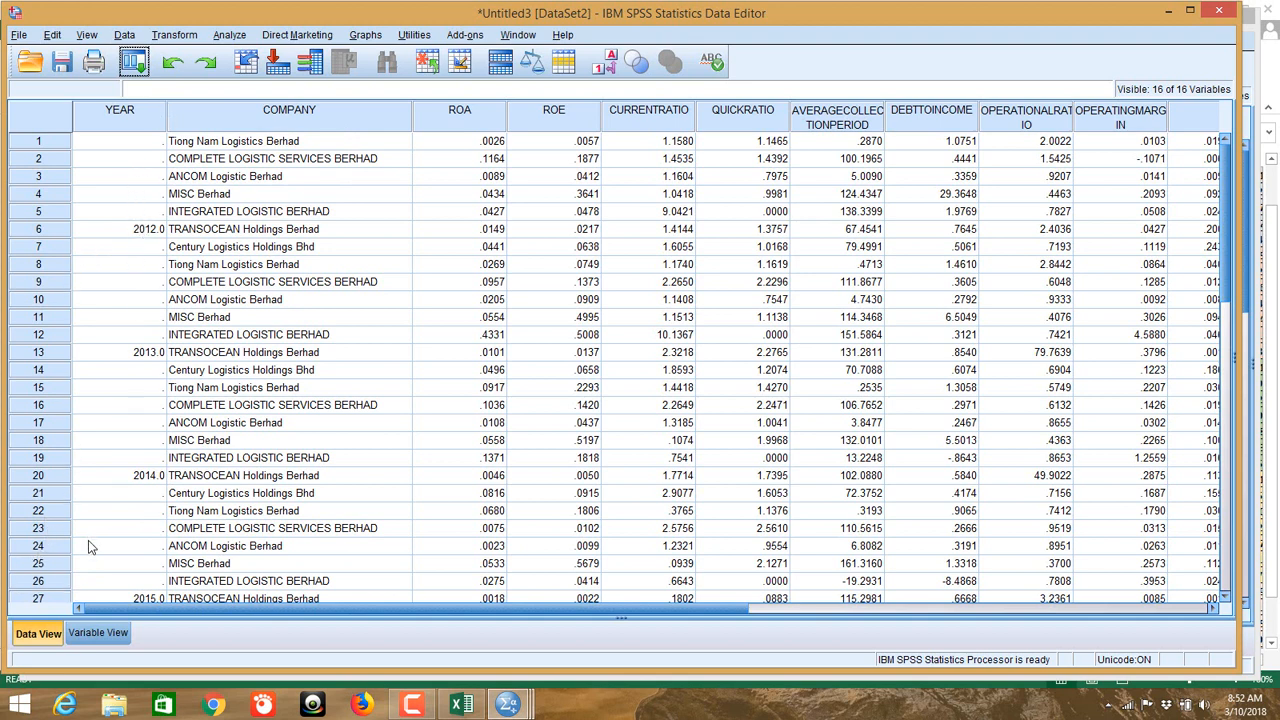
left_click(110, 640)
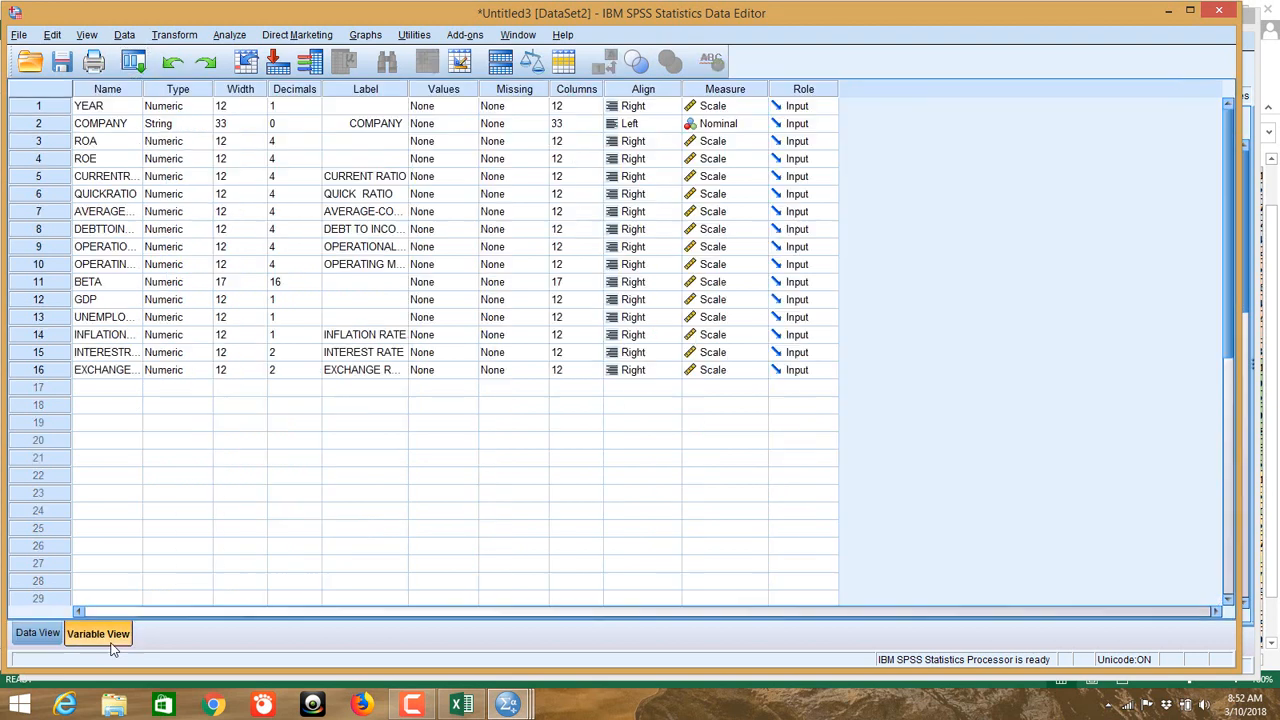
Step: Select the Name and Type columns in Variable View and try their context menus, then deselect
left_click(106, 92)
left_click(174, 90, "shift")
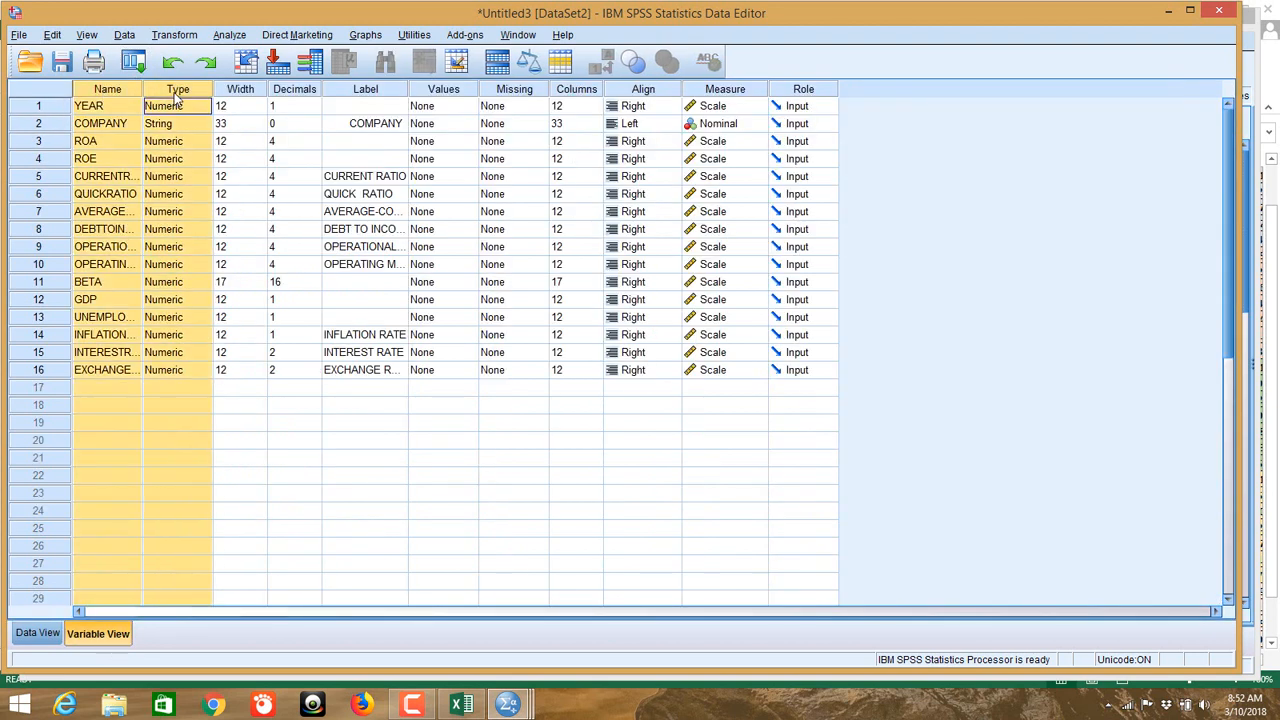
right_click(108, 92)
right_click(107, 195)
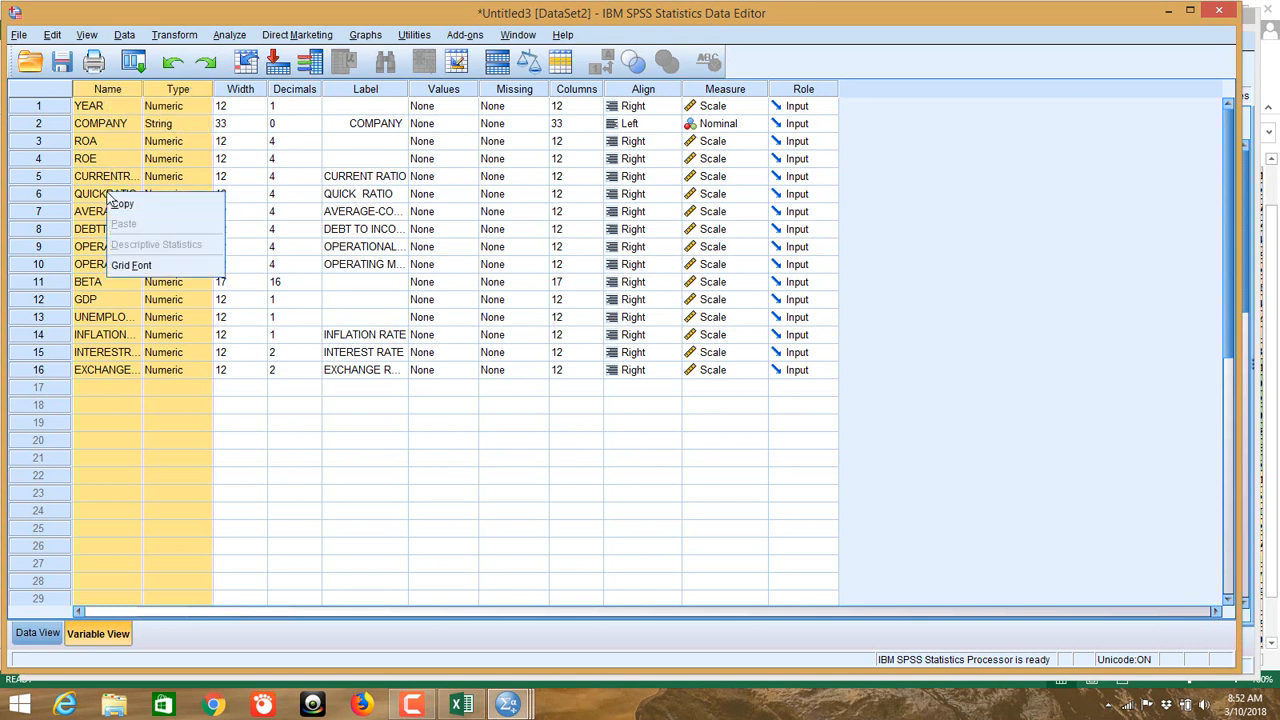
right_click(99, 160)
left_click(92, 183)
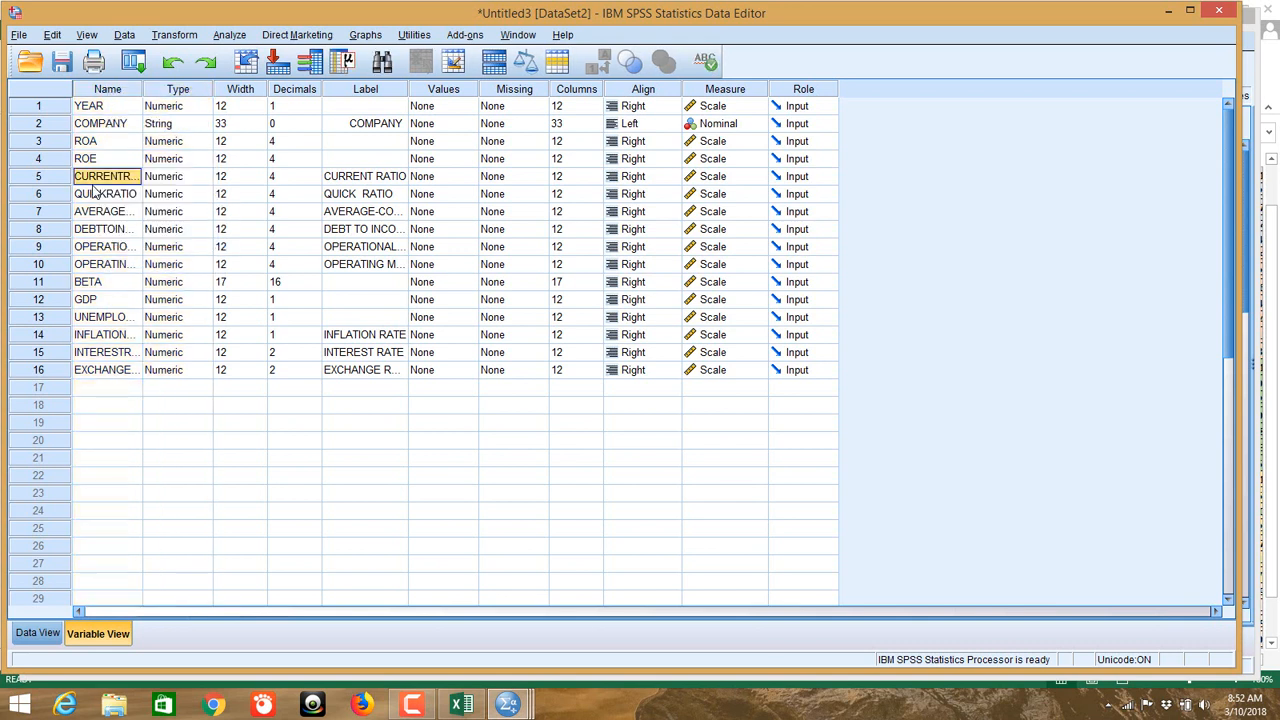
left_click(122, 444)
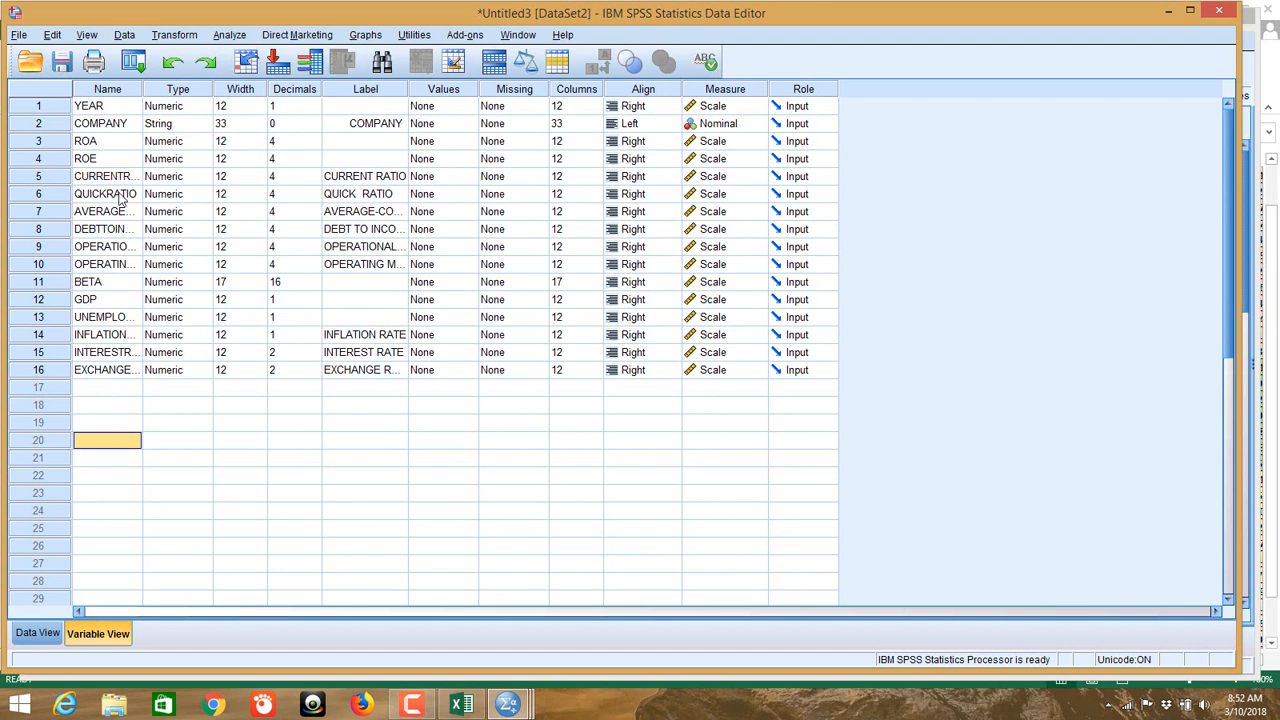
Step: Clear the YEAR and COMPANY variables, return to Data View and move the window aside
left_click(40, 110)
right_click(47, 113)
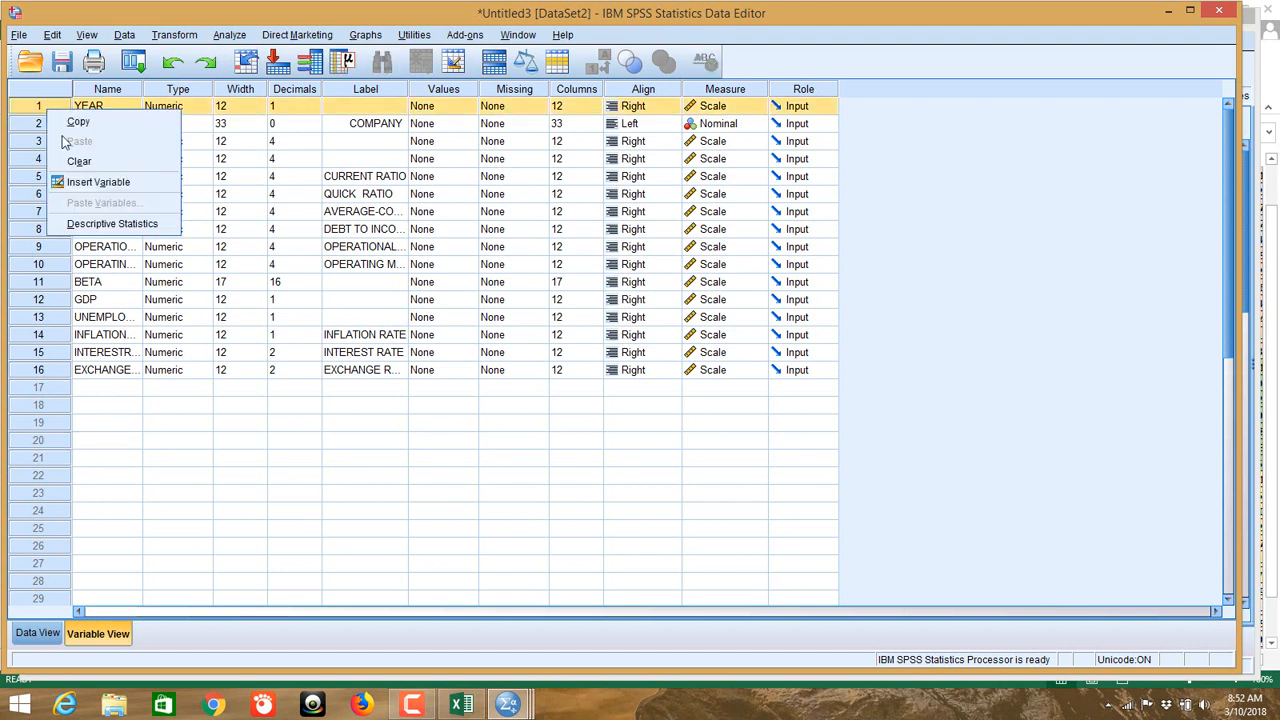
left_click(80, 162)
left_click(40, 108)
right_click(38, 106)
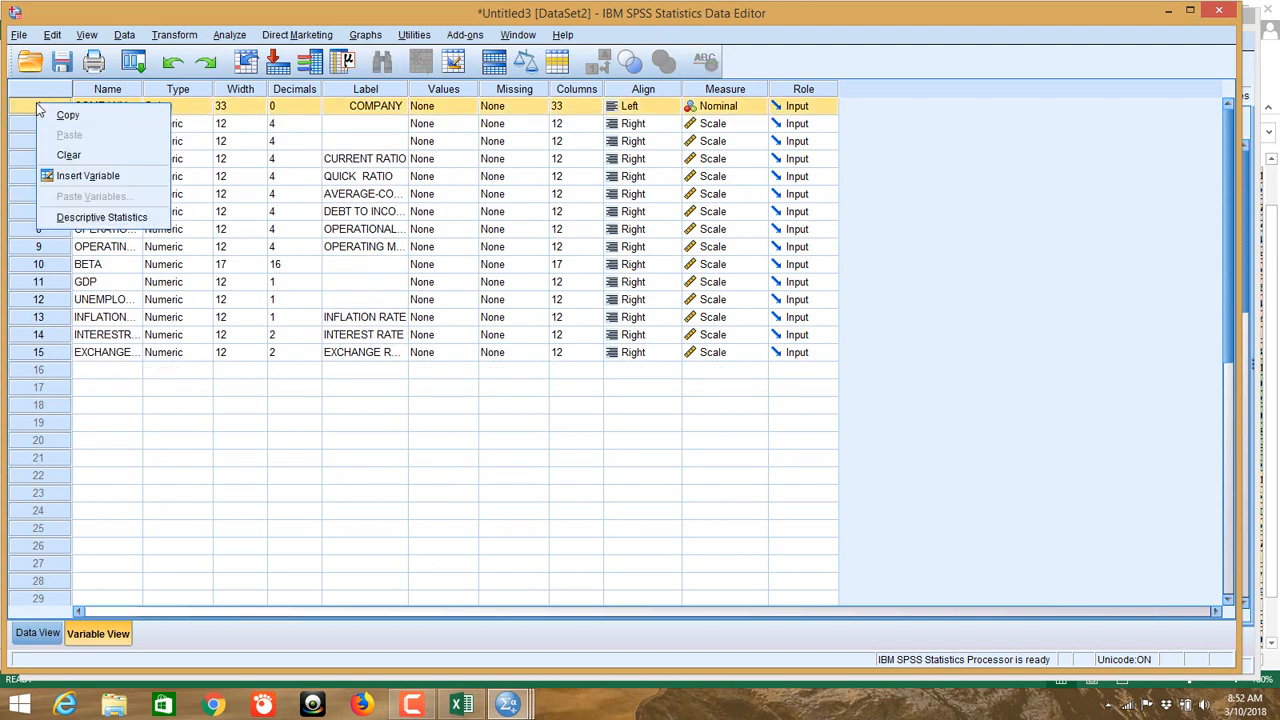
left_click(70, 155)
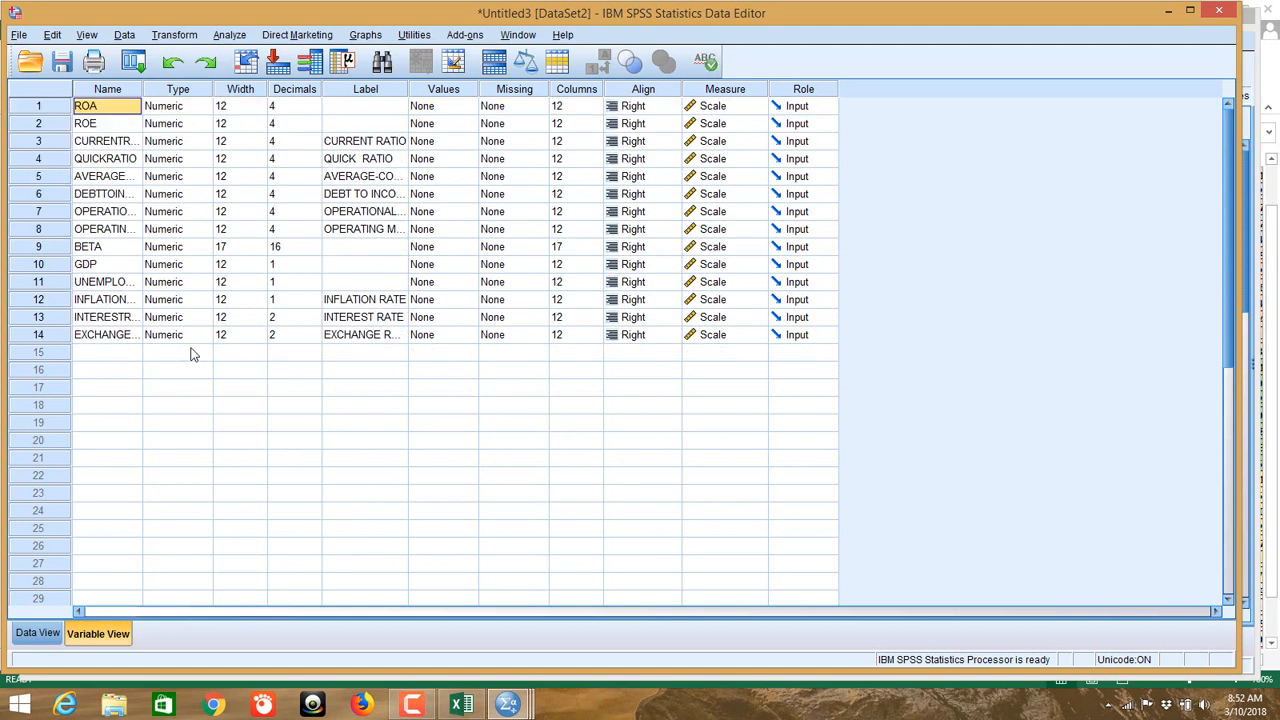
left_click(193, 353)
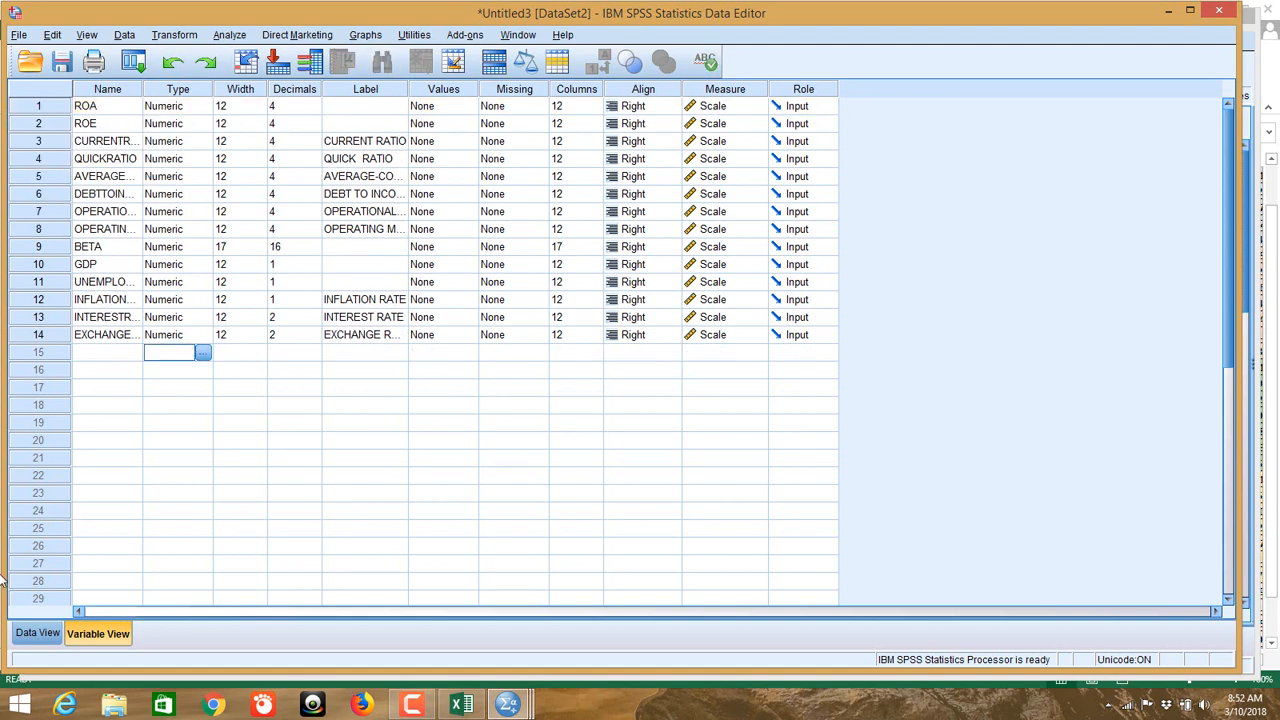
left_click(47, 637)
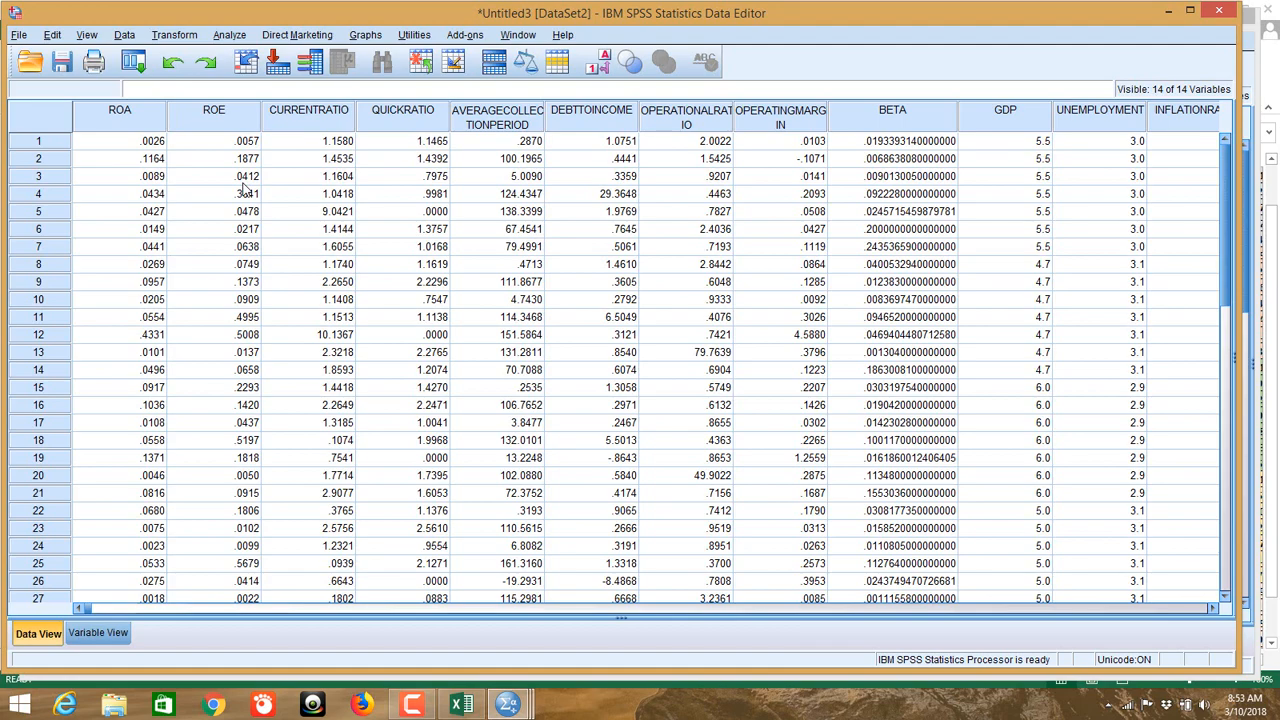
left_click_drag(130, 20, 384, 105)
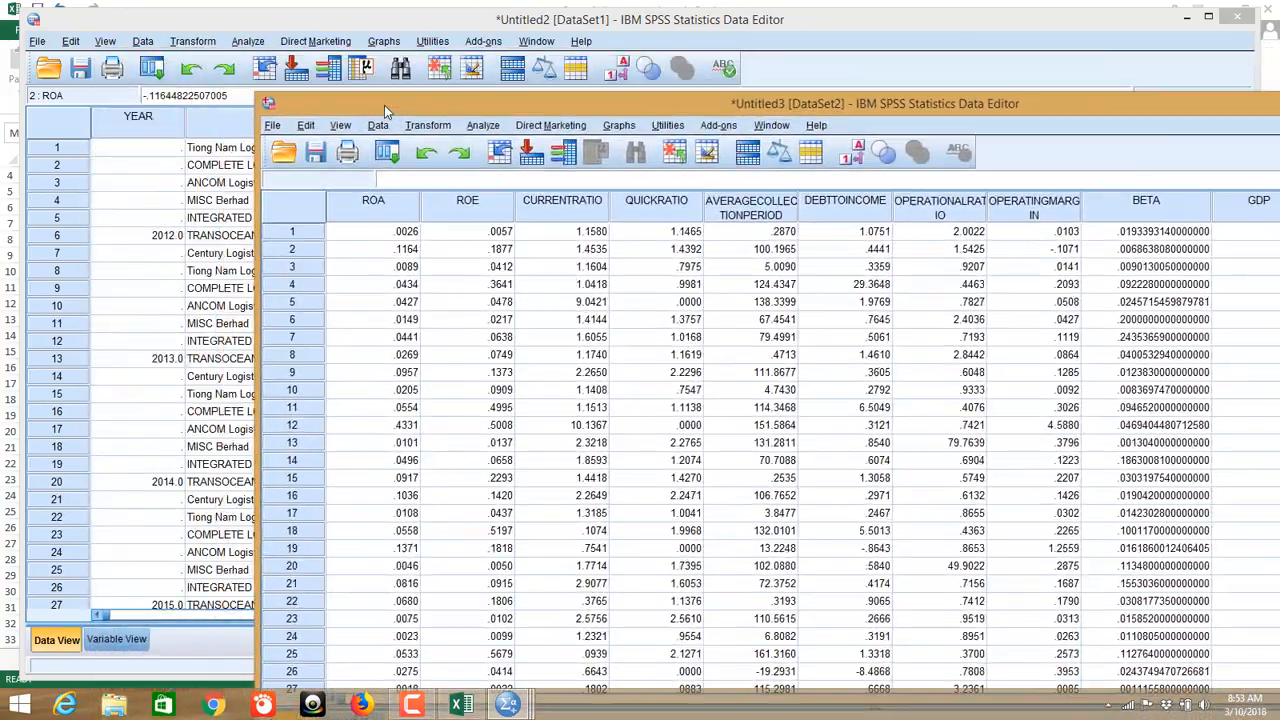
Step: Open Copy of all company-cleaned.xlsx again as Excel data, choosing worksheet Combined [A1:P36]
left_click(273, 128)
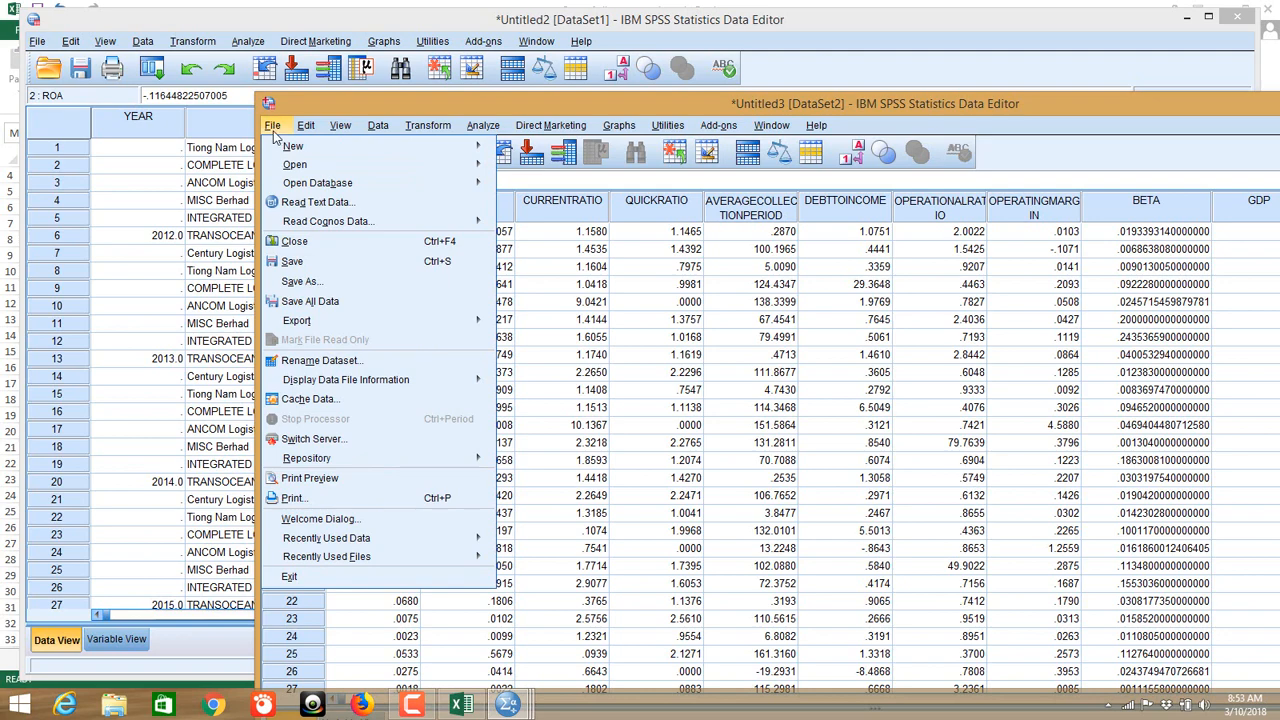
mouse_move(330, 166)
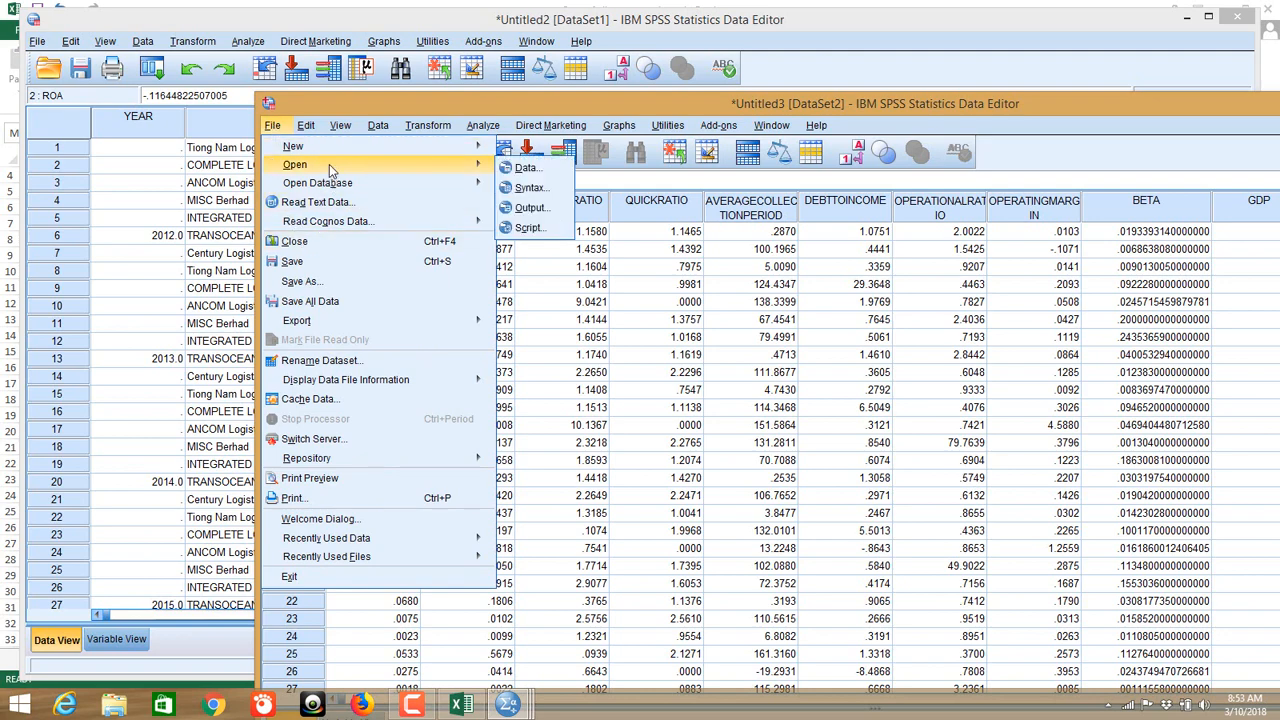
left_click(522, 169)
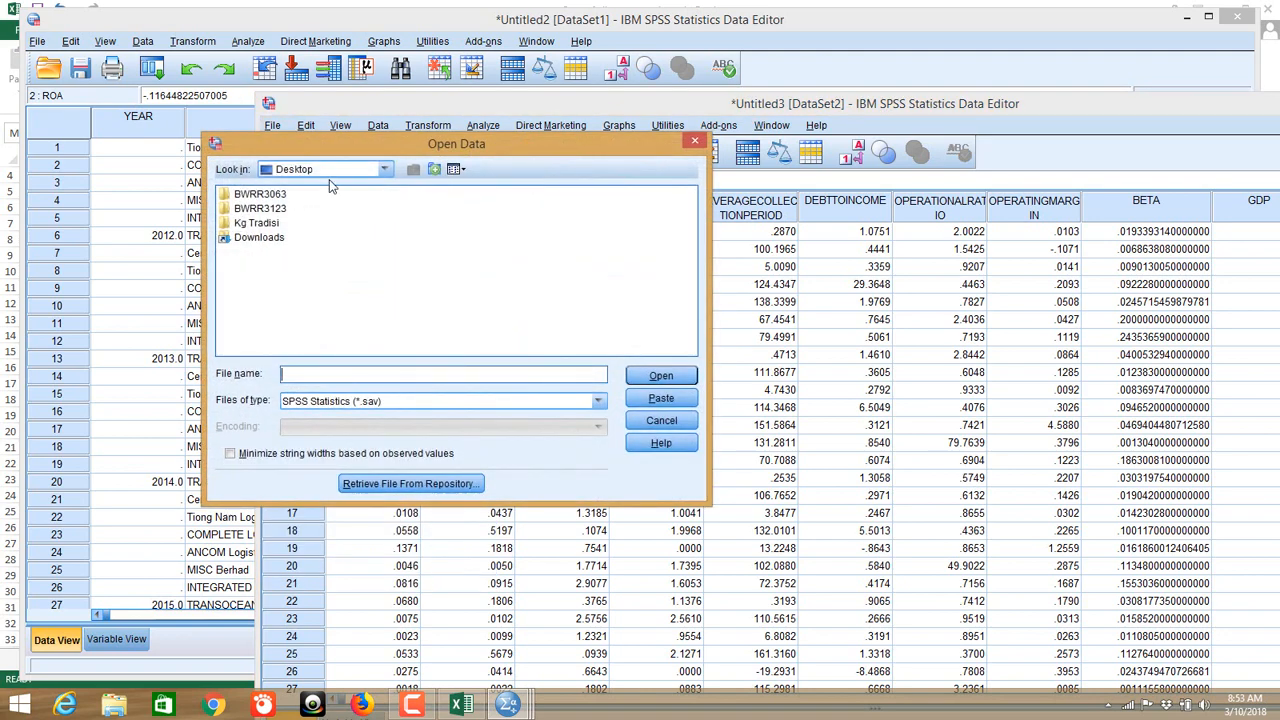
left_click(429, 402)
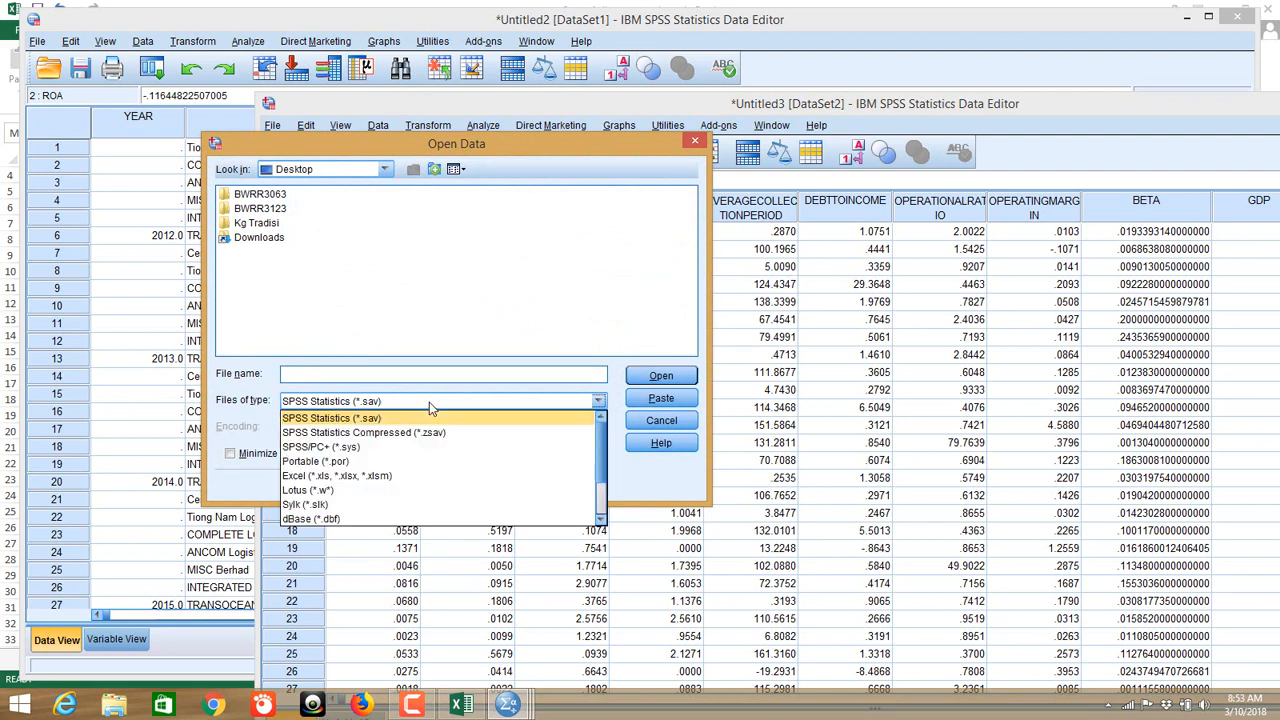
left_click(427, 478)
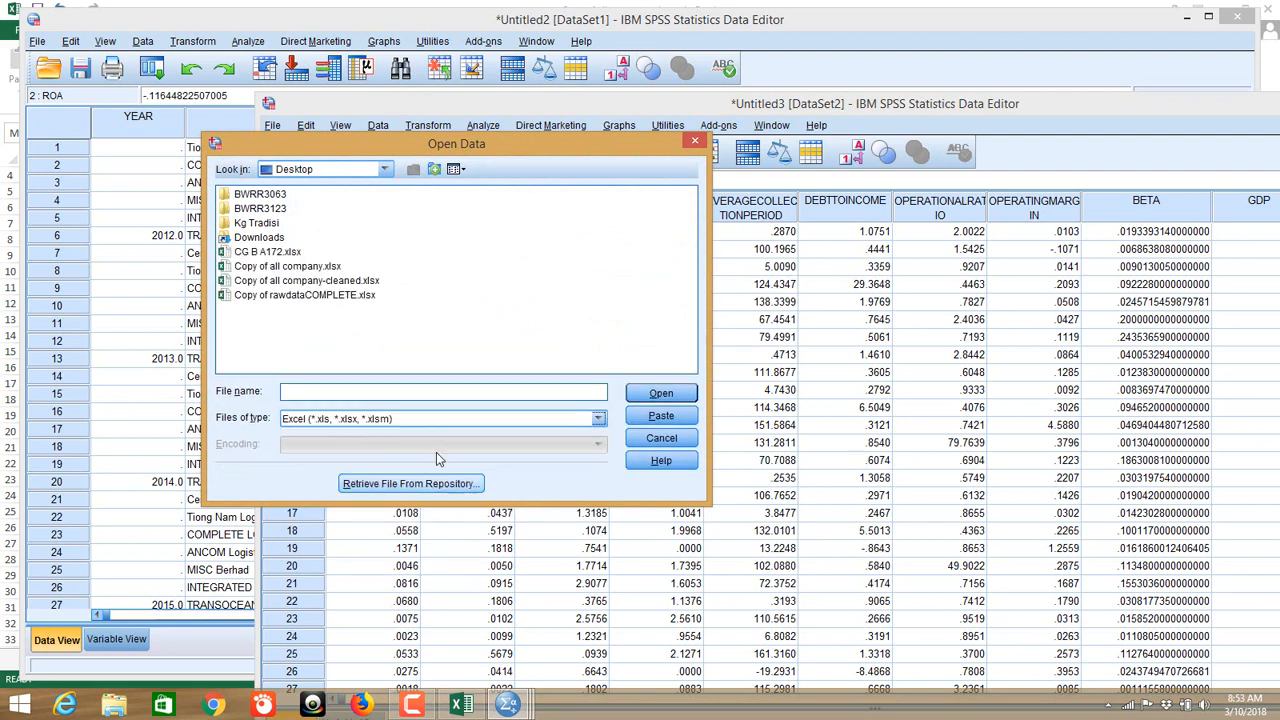
left_click(284, 283)
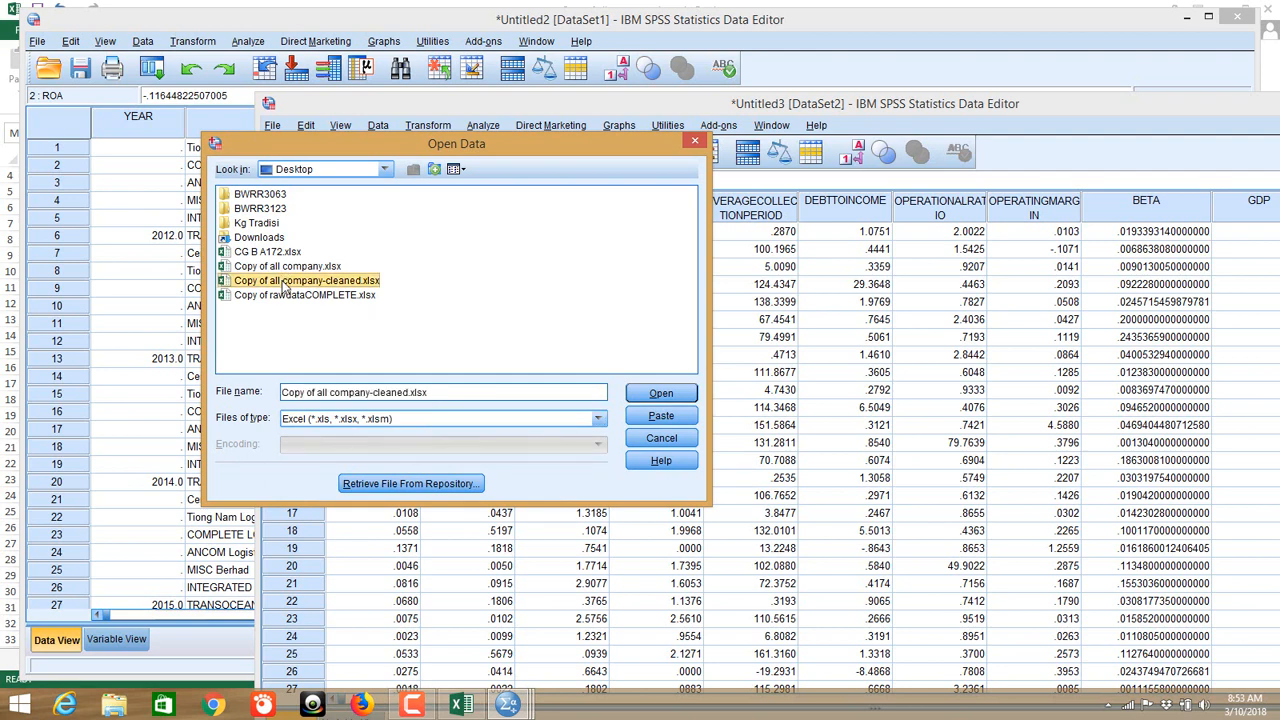
left_click(658, 395)
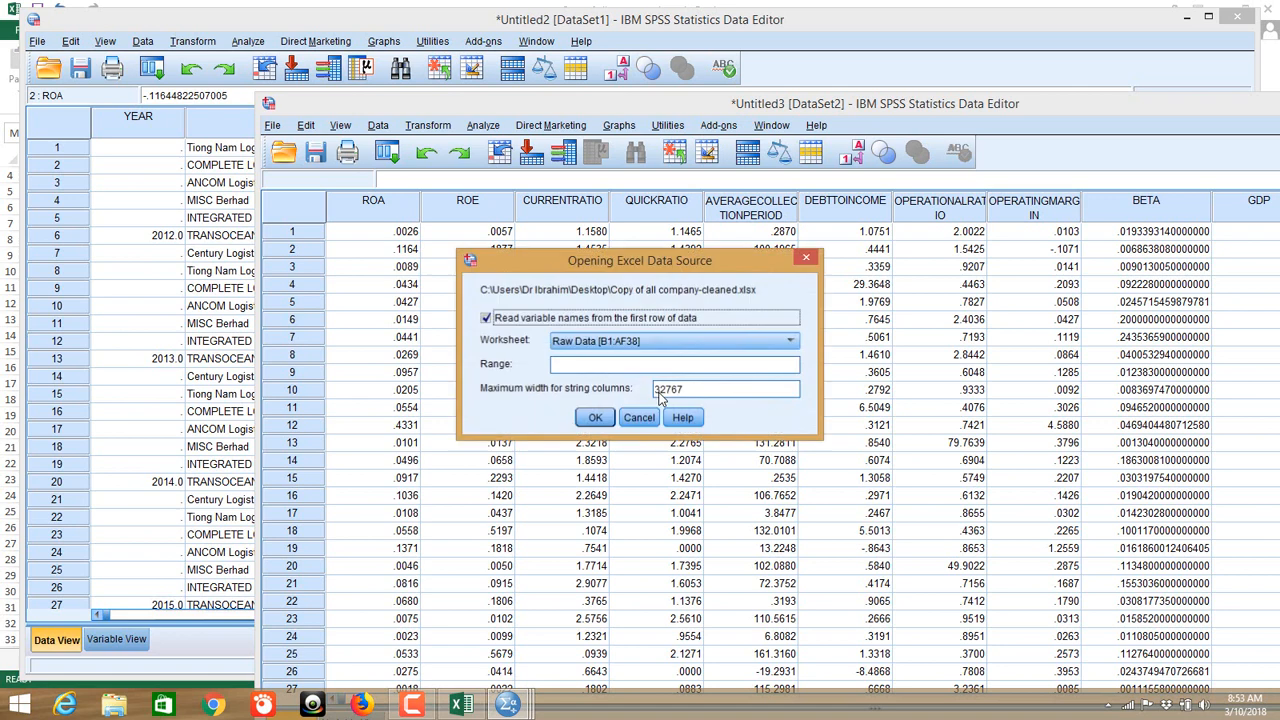
left_click(602, 343)
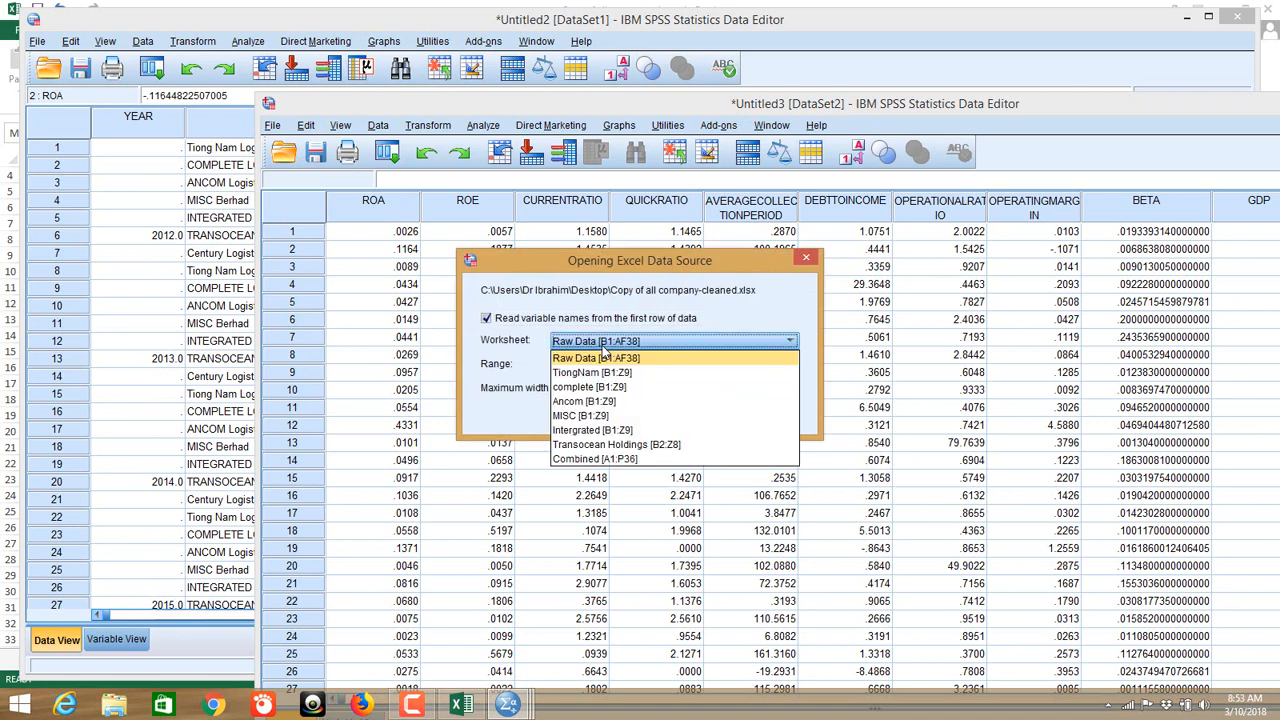
left_click(607, 460)
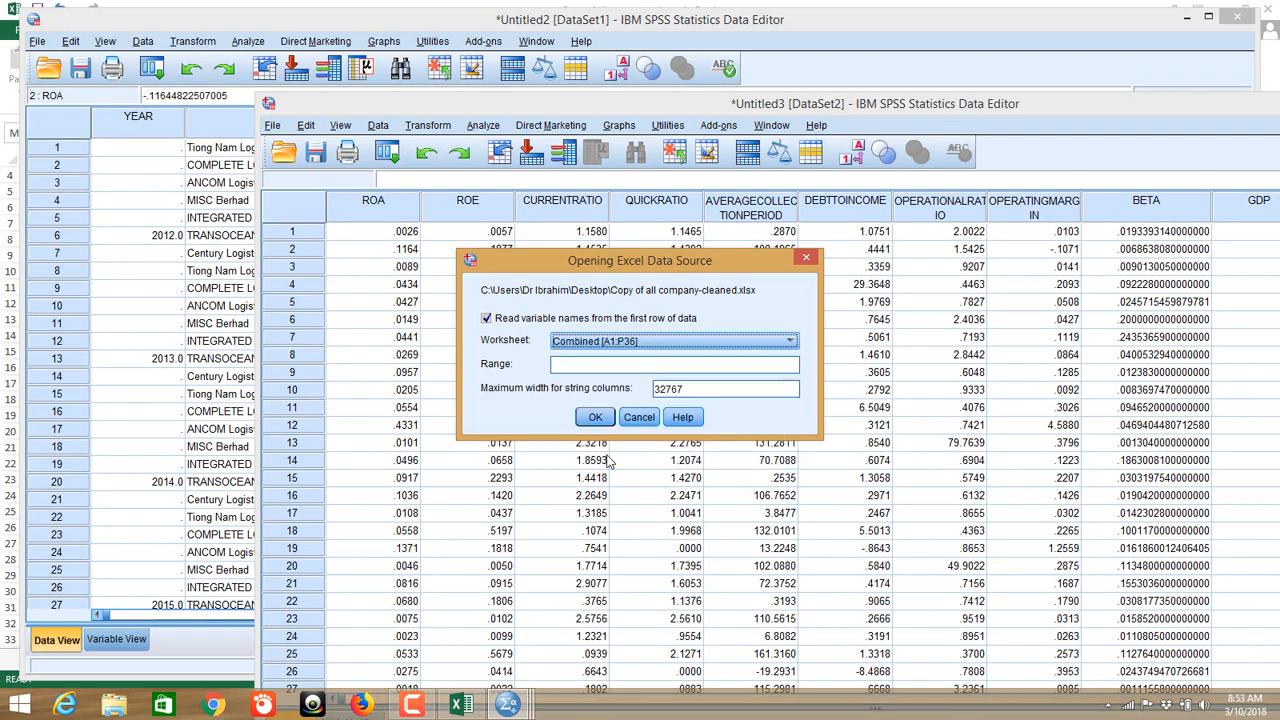
left_click(586, 428)
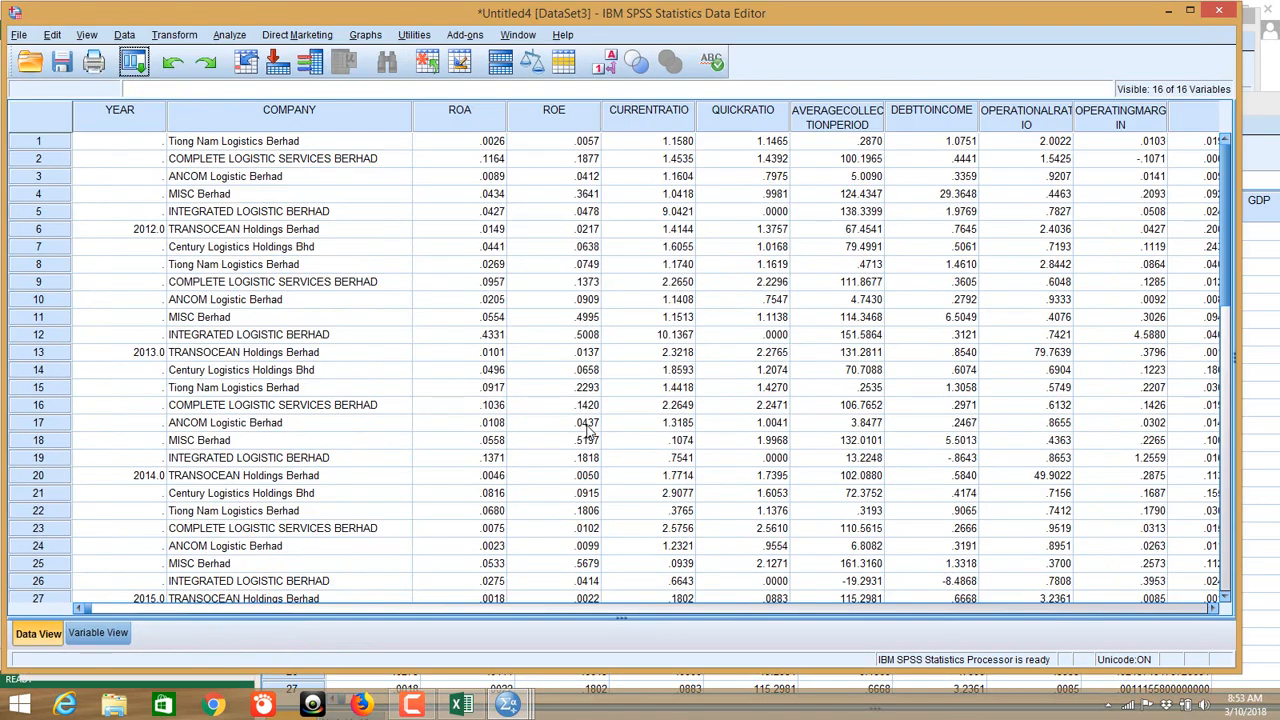
Step: Resize the Untitled4 window, clear YEAR and COMPANY in Variable View, and return to Data View
left_click_drag(230, 20, 485, 90)
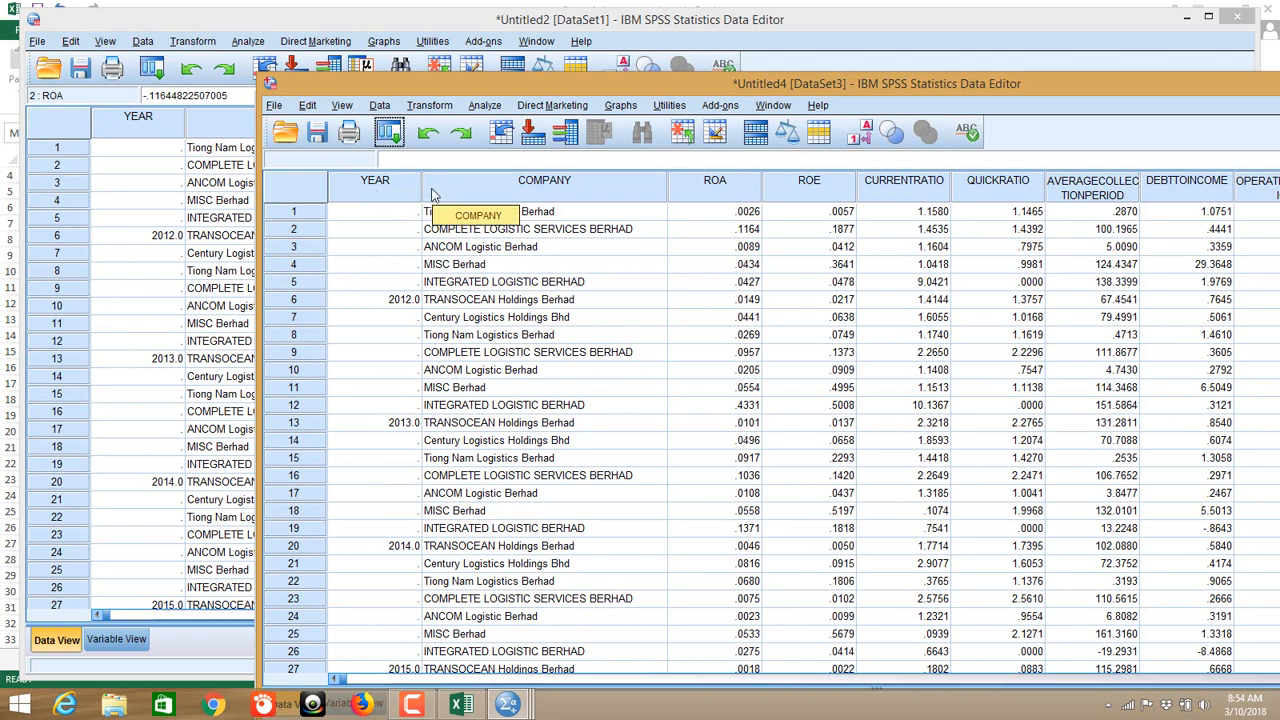
left_click_drag(434, 86, 380, 28)
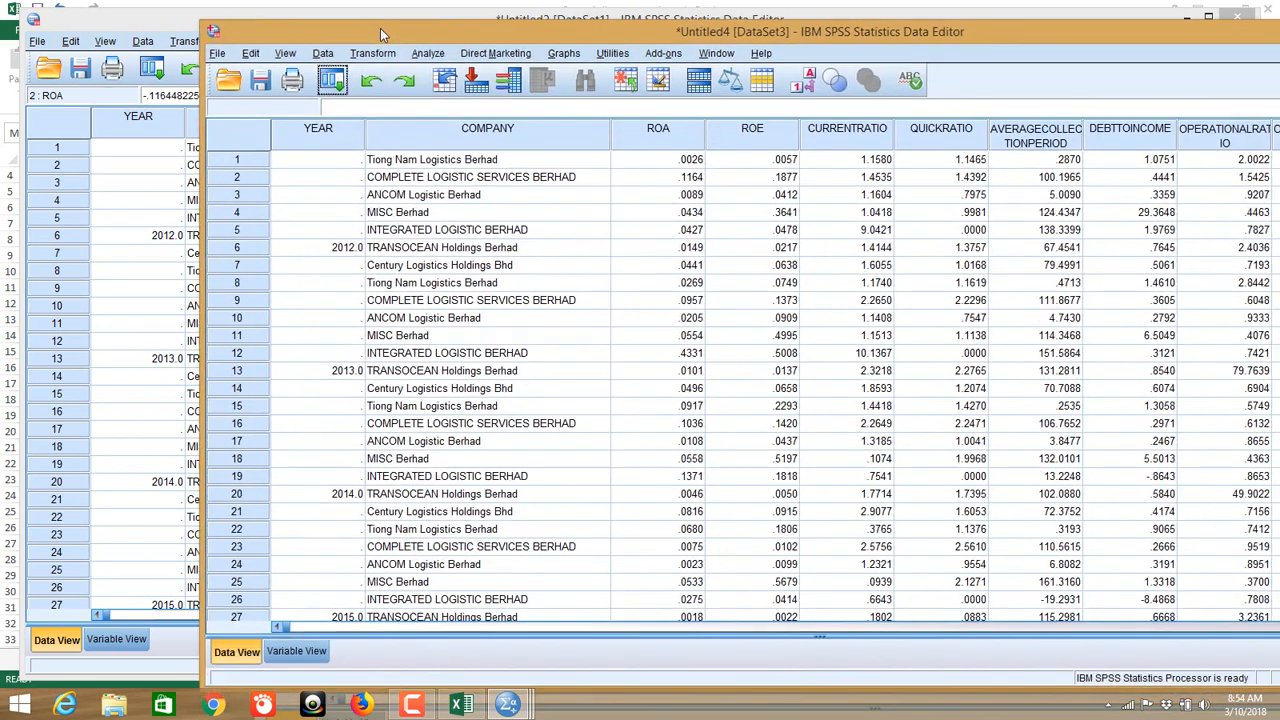
left_click(290, 651)
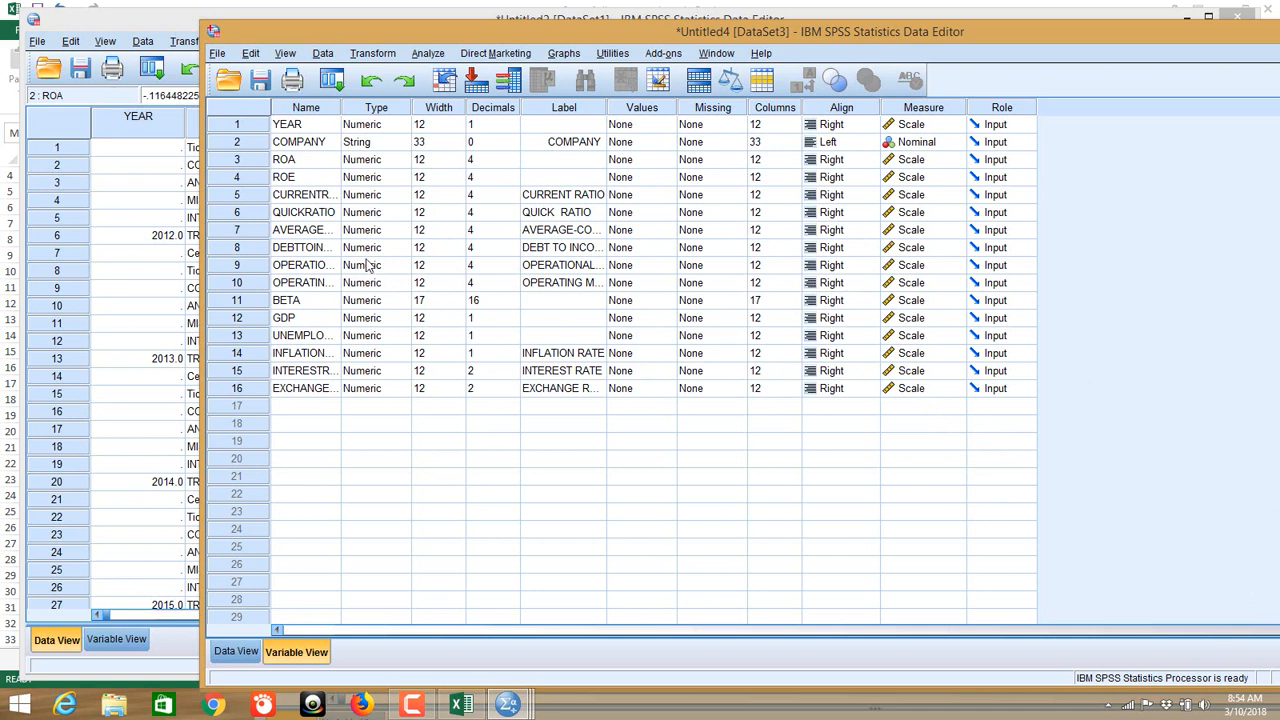
left_click(229, 124)
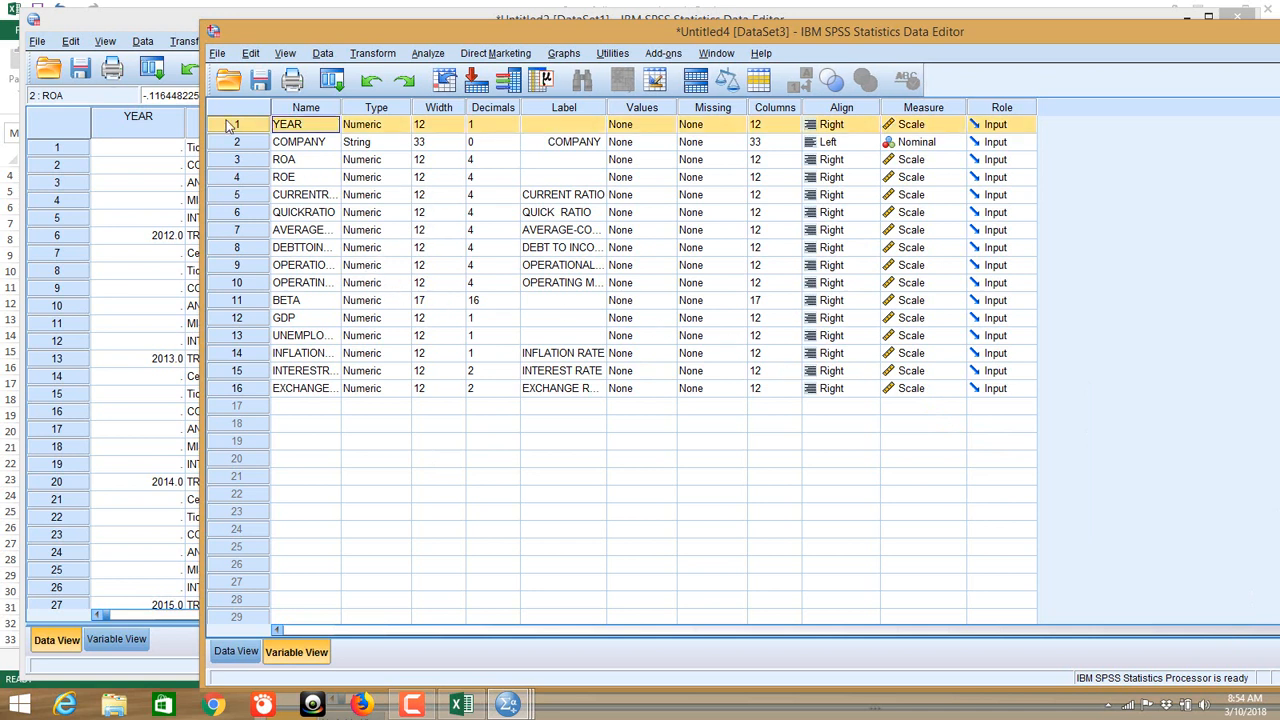
right_click(237, 126)
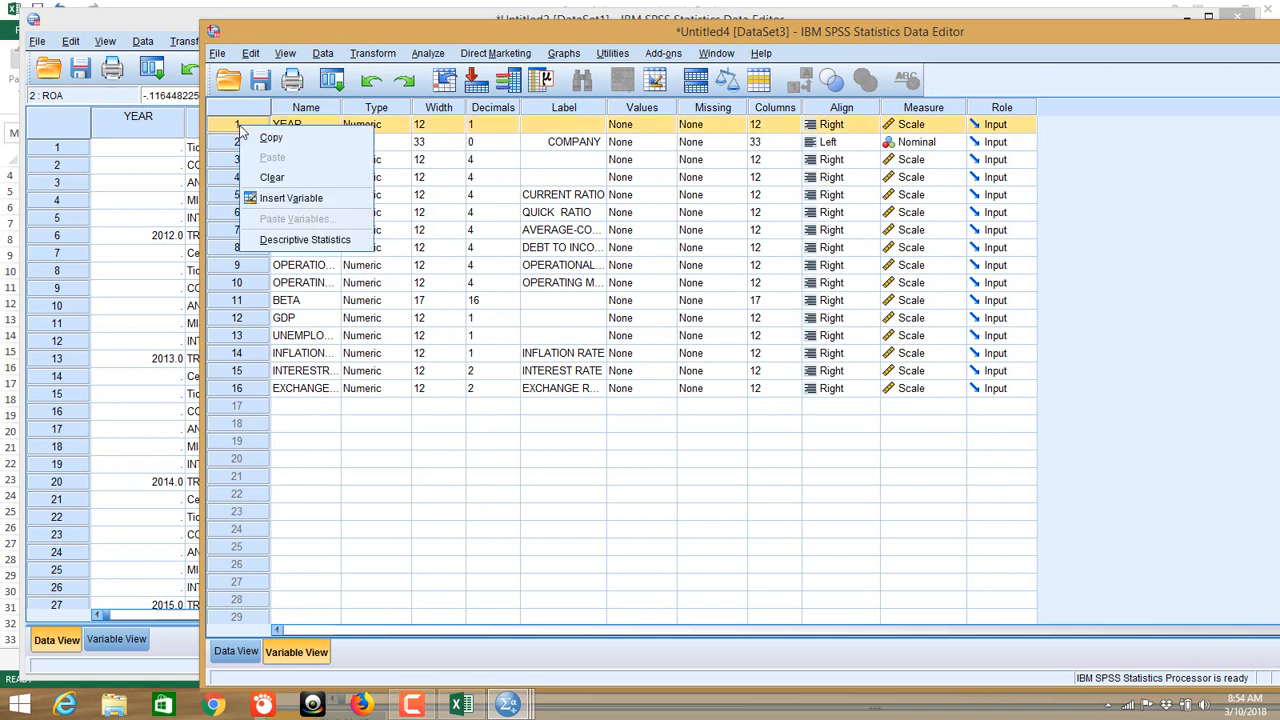
left_click(273, 177)
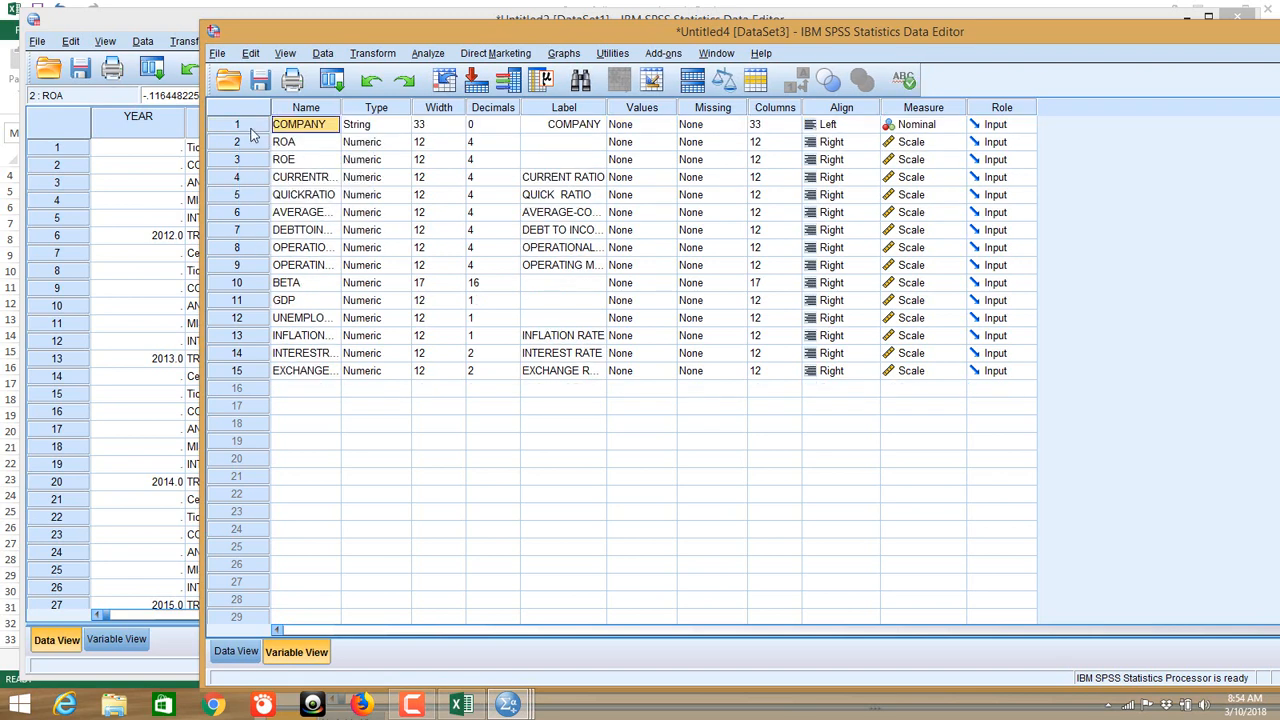
right_click(252, 133)
left_click(285, 180)
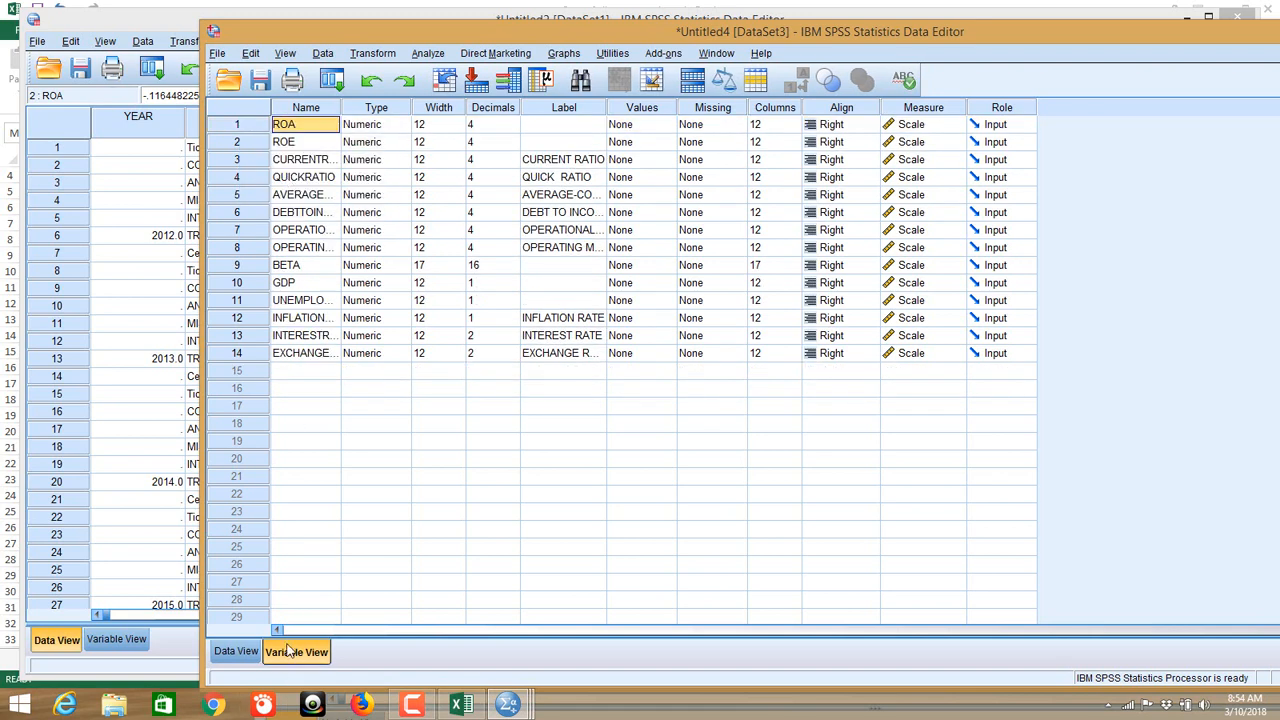
left_click(236, 651)
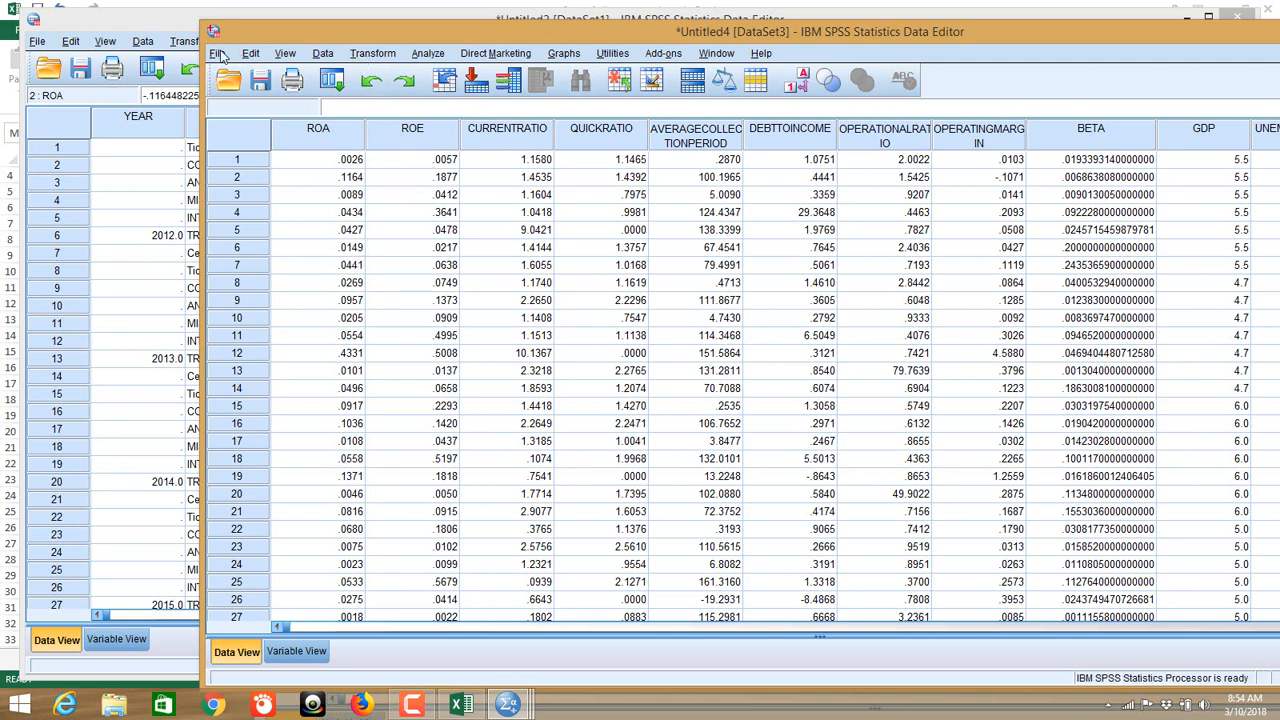
Step: Choose Analyze > Regression > Linear for the Untitled4 dataset
left_click(428, 54)
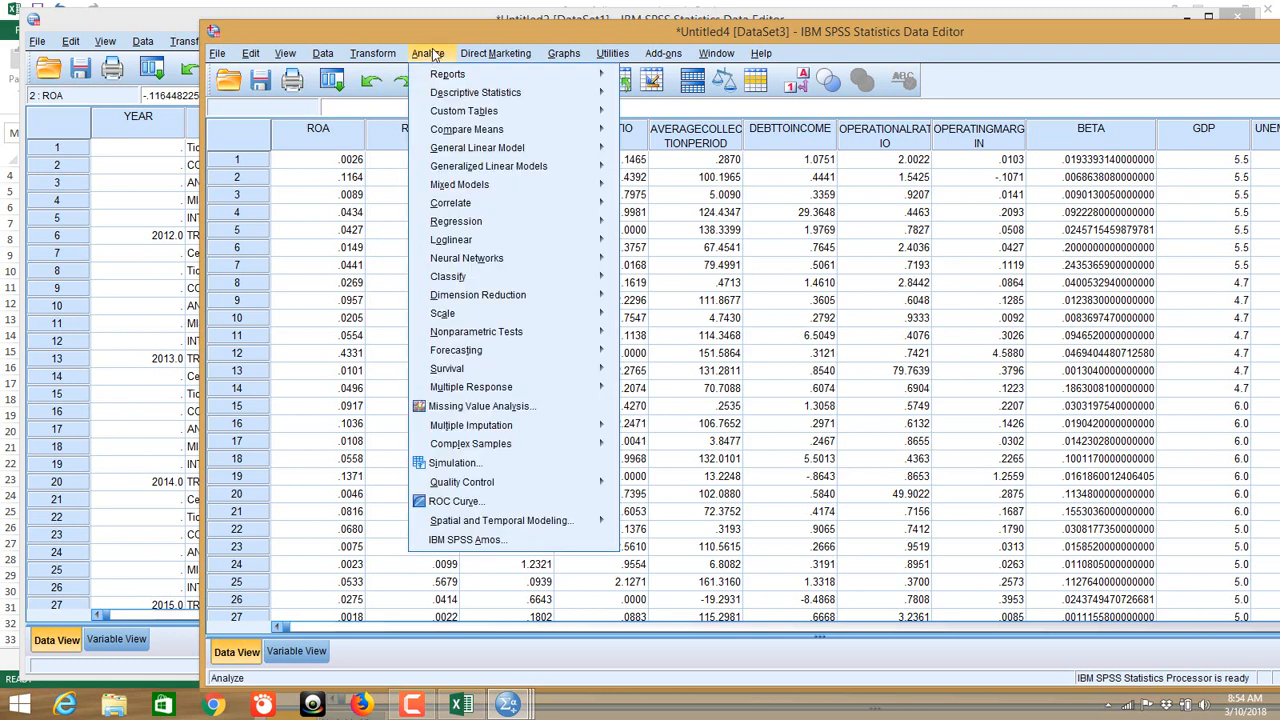
mouse_move(508, 228)
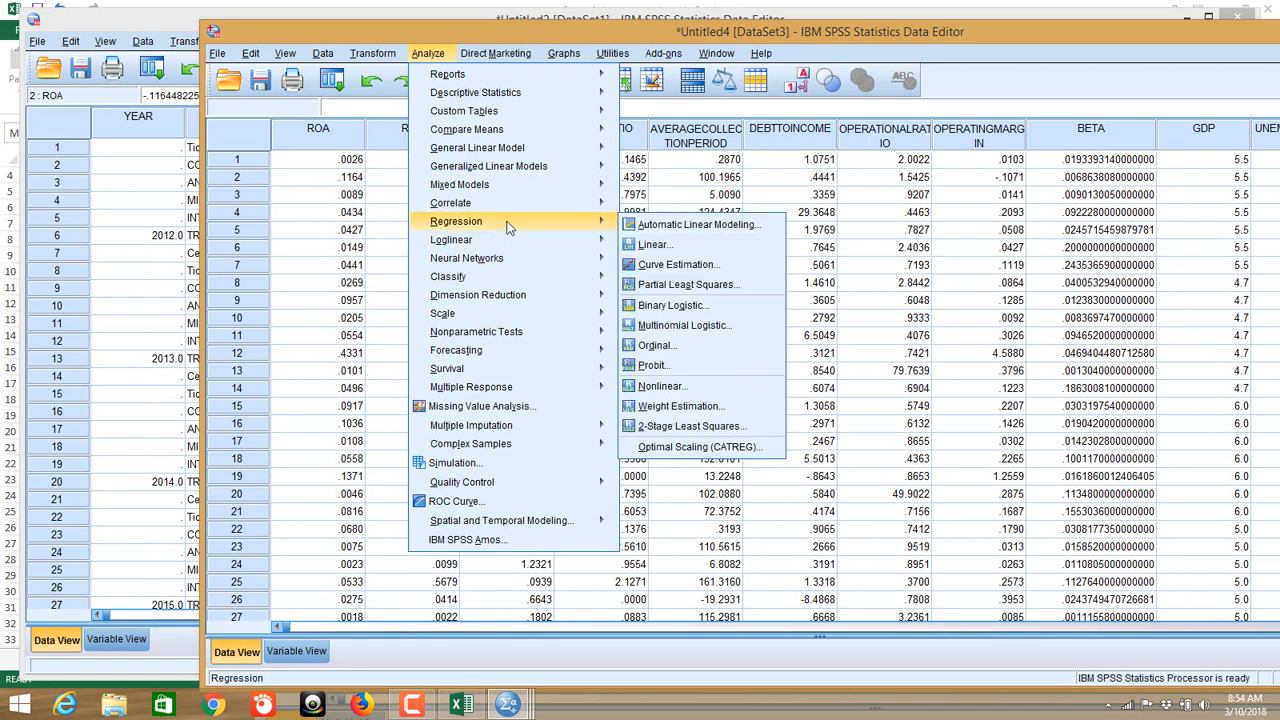
left_click(653, 245)
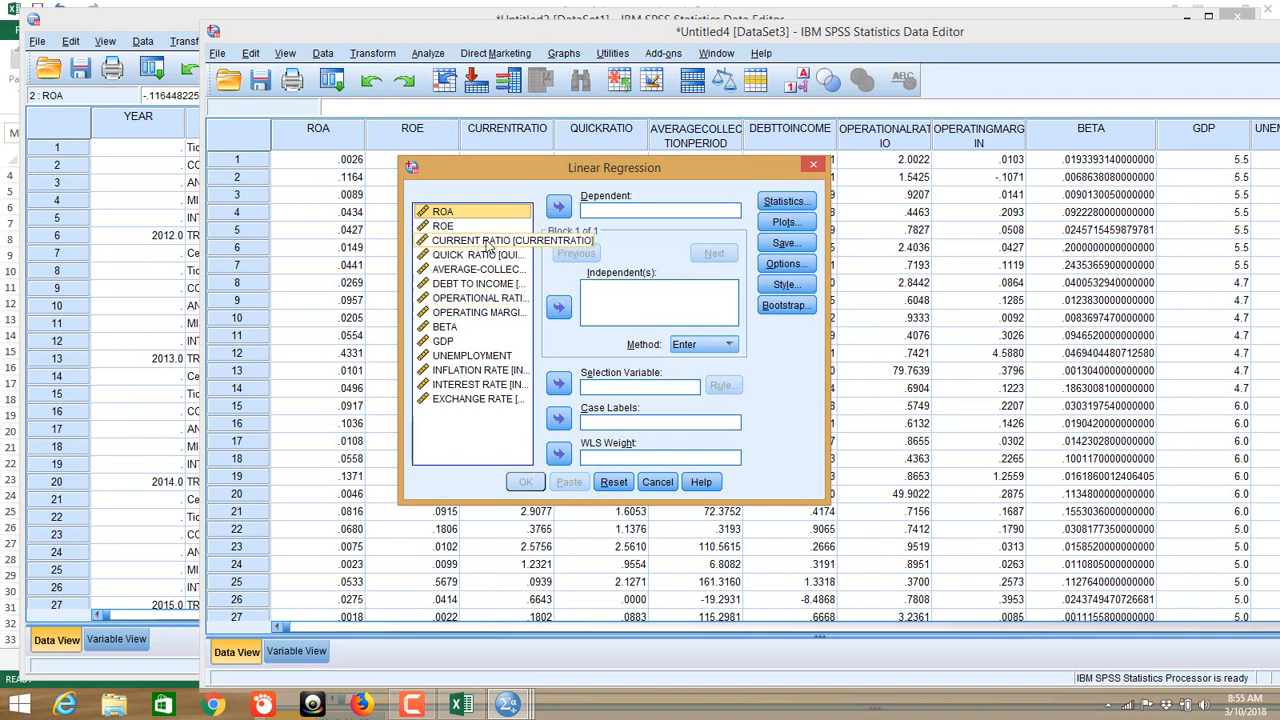
Step: Move QUICK RATIO into Dependent and ROA into Independent(s)
left_click(477, 257)
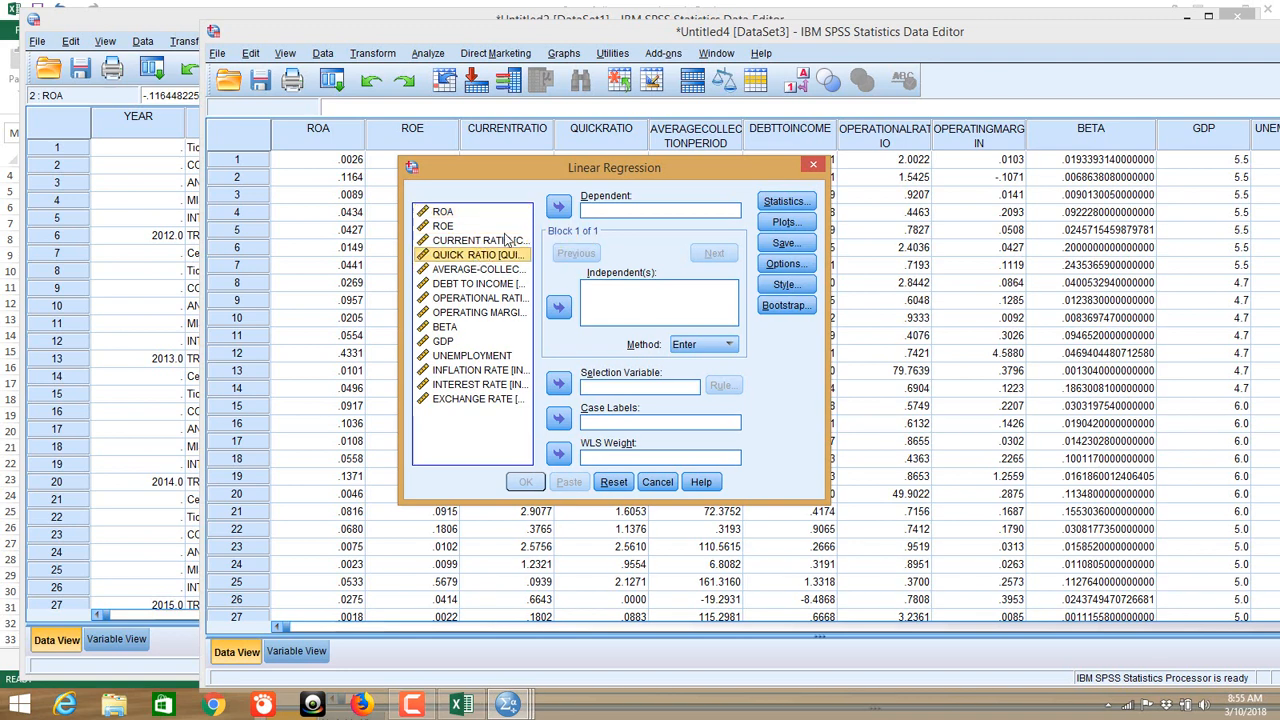
left_click(560, 207)
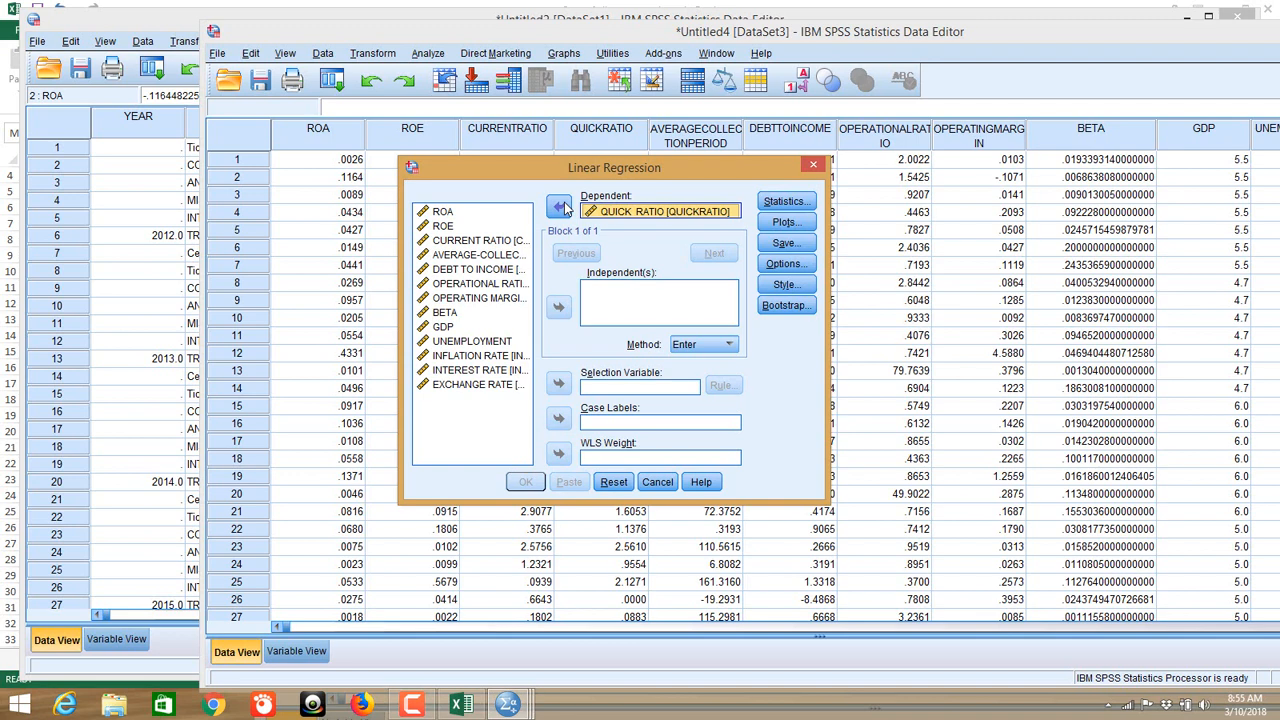
left_click(442, 213)
left_click(442, 215)
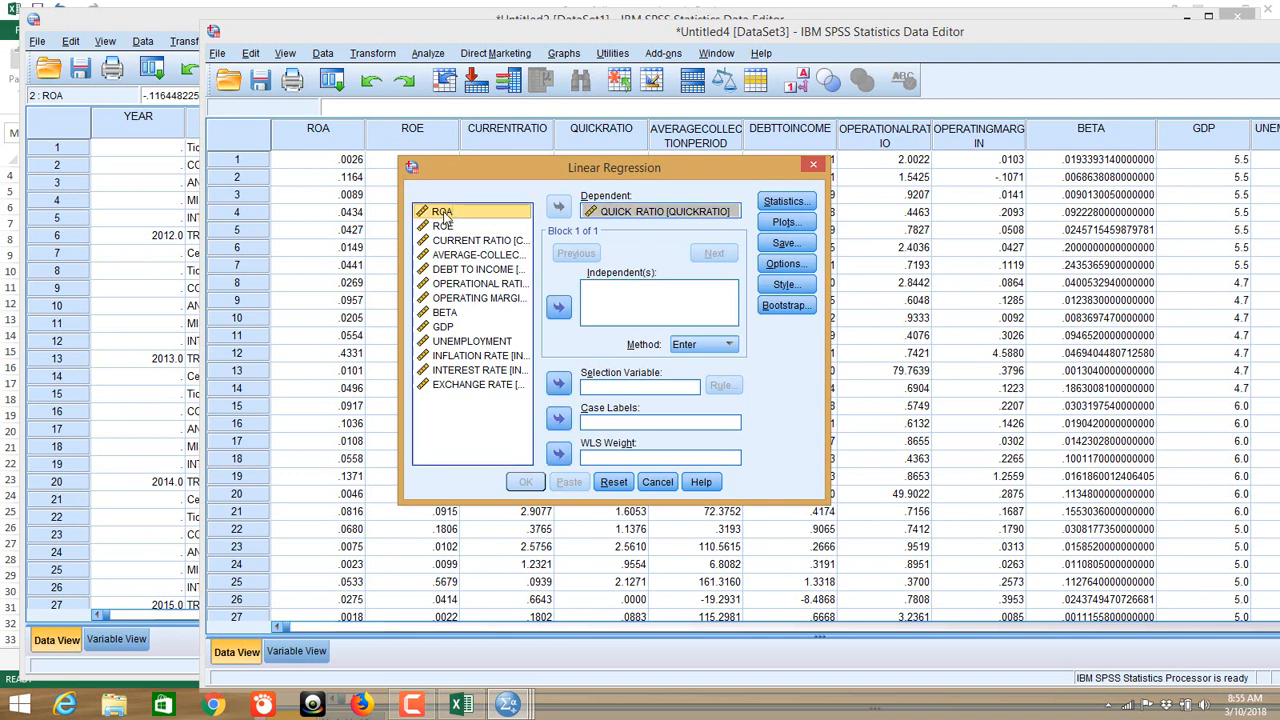
left_click(558, 307)
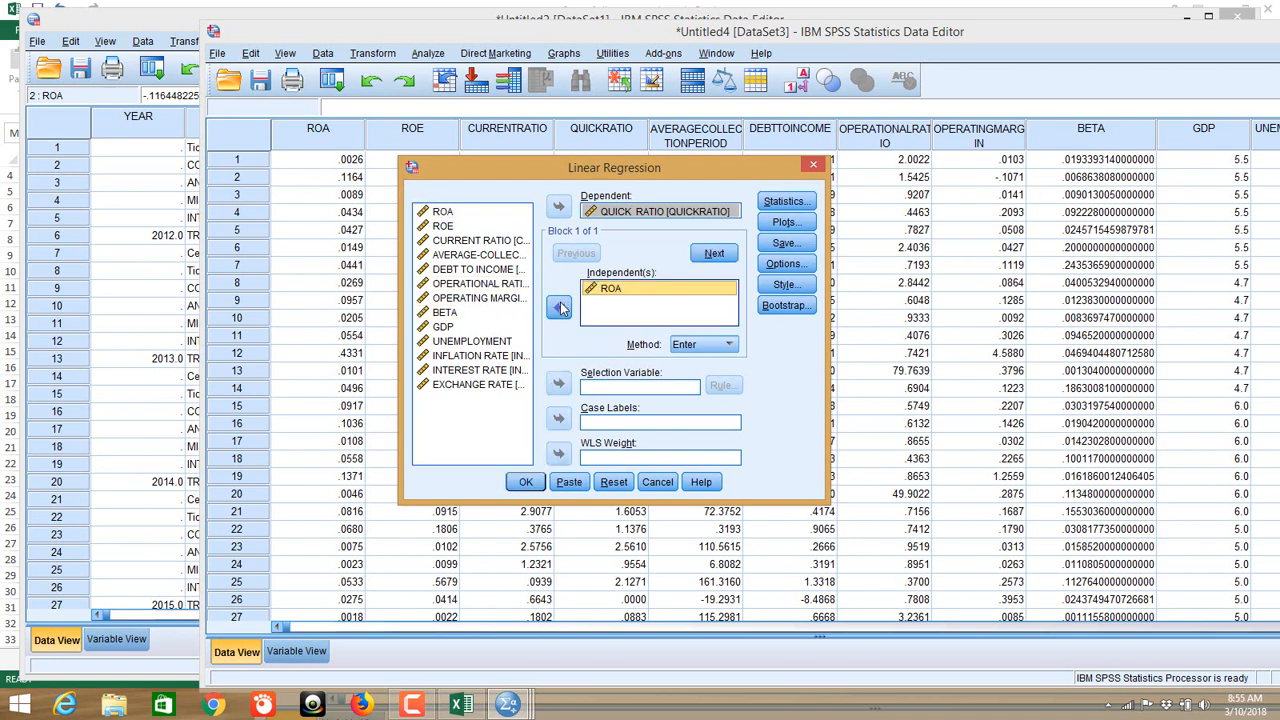
Step: Add ROE and AVERAGE-COLLECTION PERIOD to the Independent(s) list
left_click(446, 228)
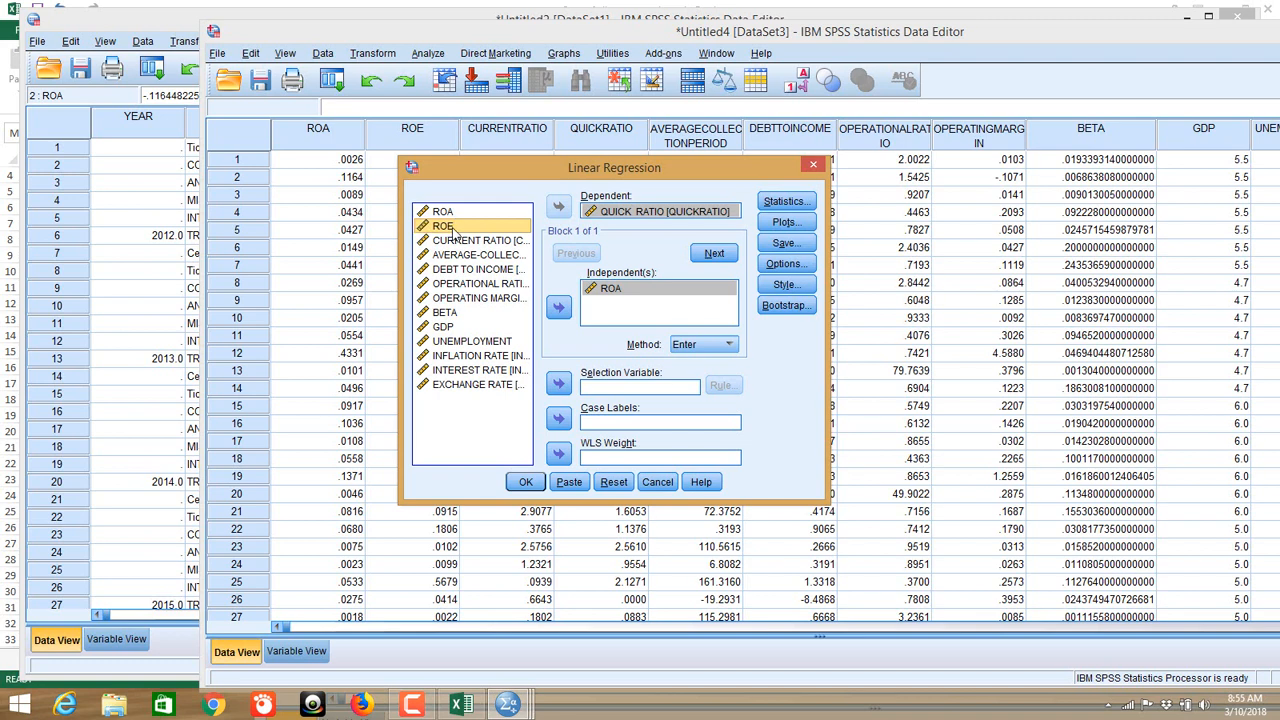
left_click(559, 310)
left_click(465, 255)
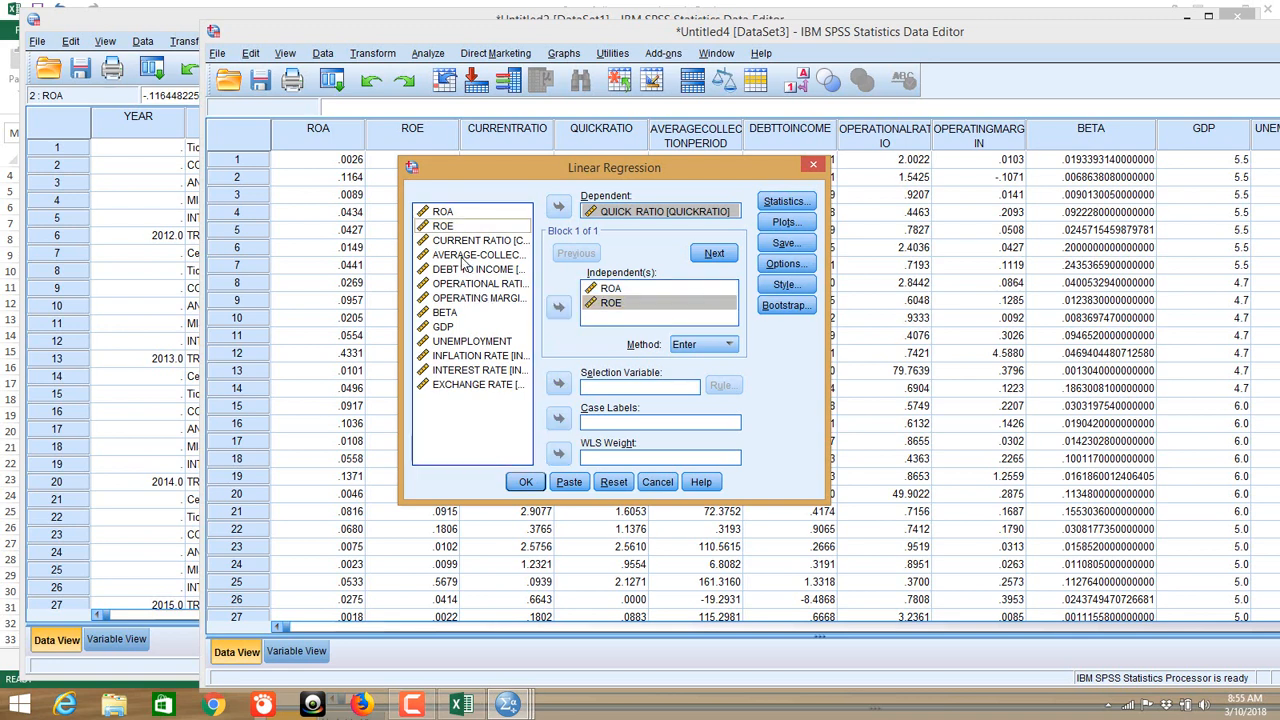
left_click(461, 242)
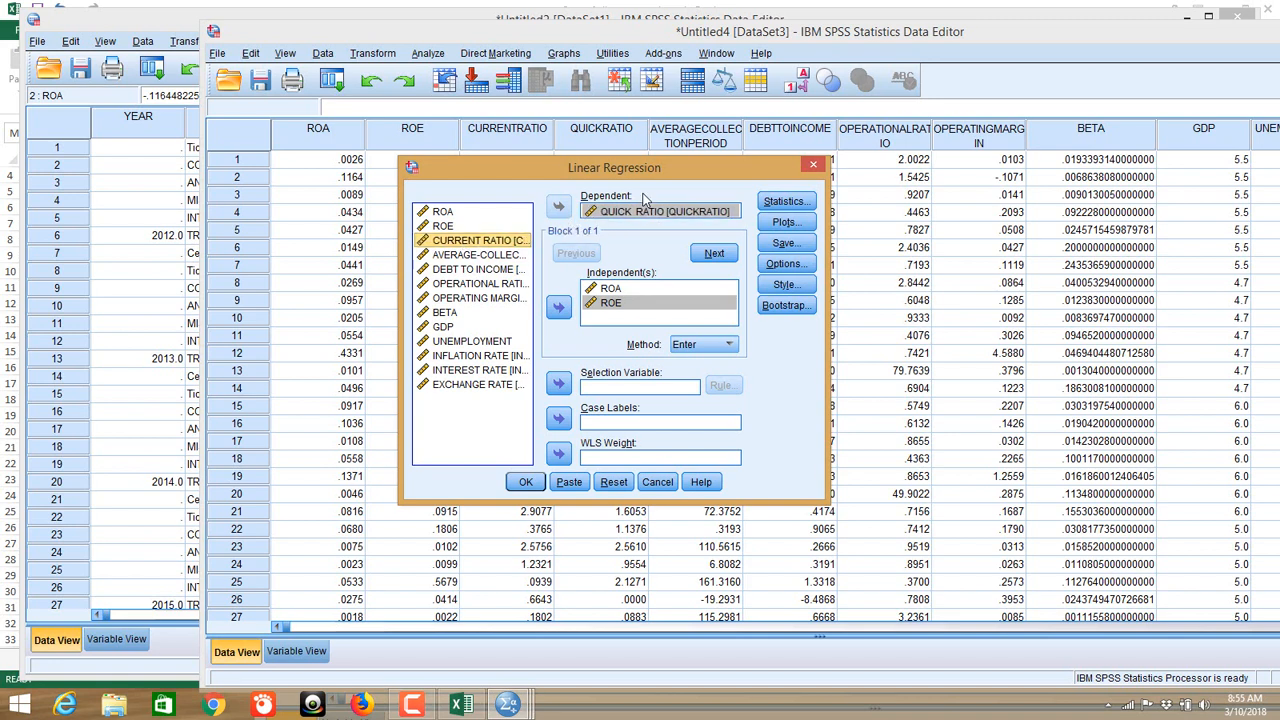
left_click(466, 257)
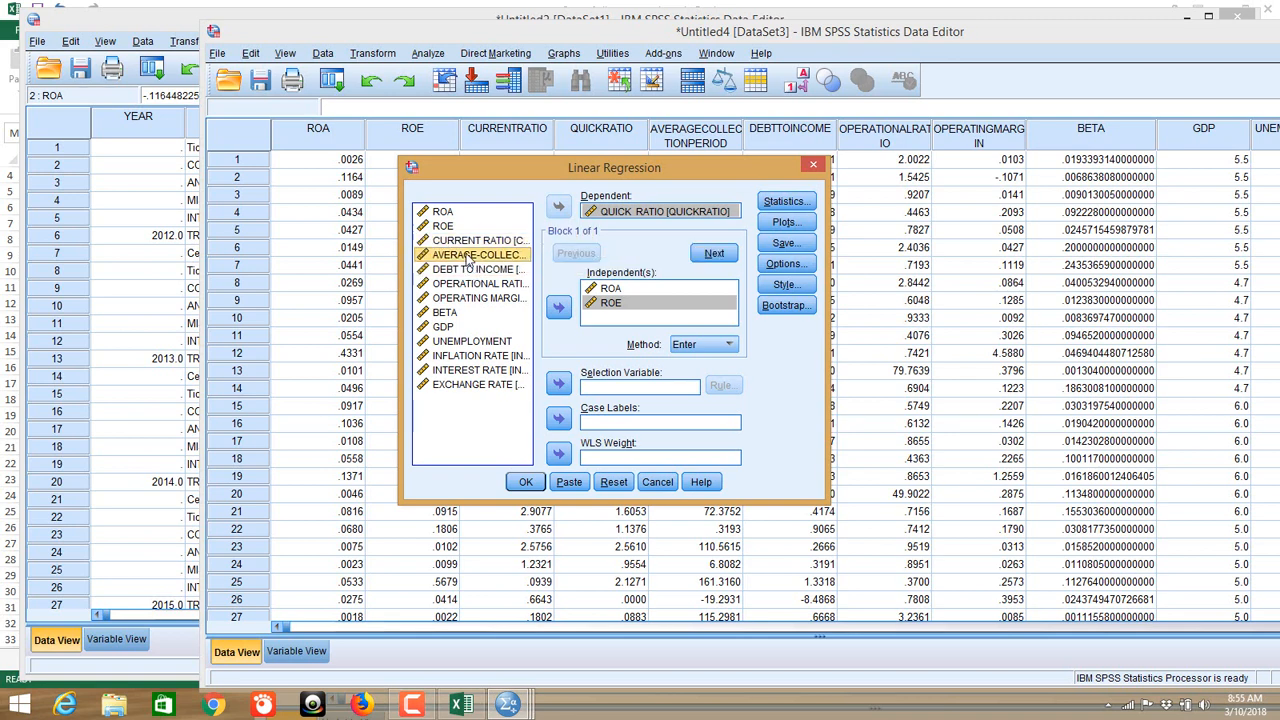
key("shift+Down")
key("shift+Down")
key("shift+Down")
key("shift+Down")
key("shift+Down")
key("shift+Down")
key("shift+Down")
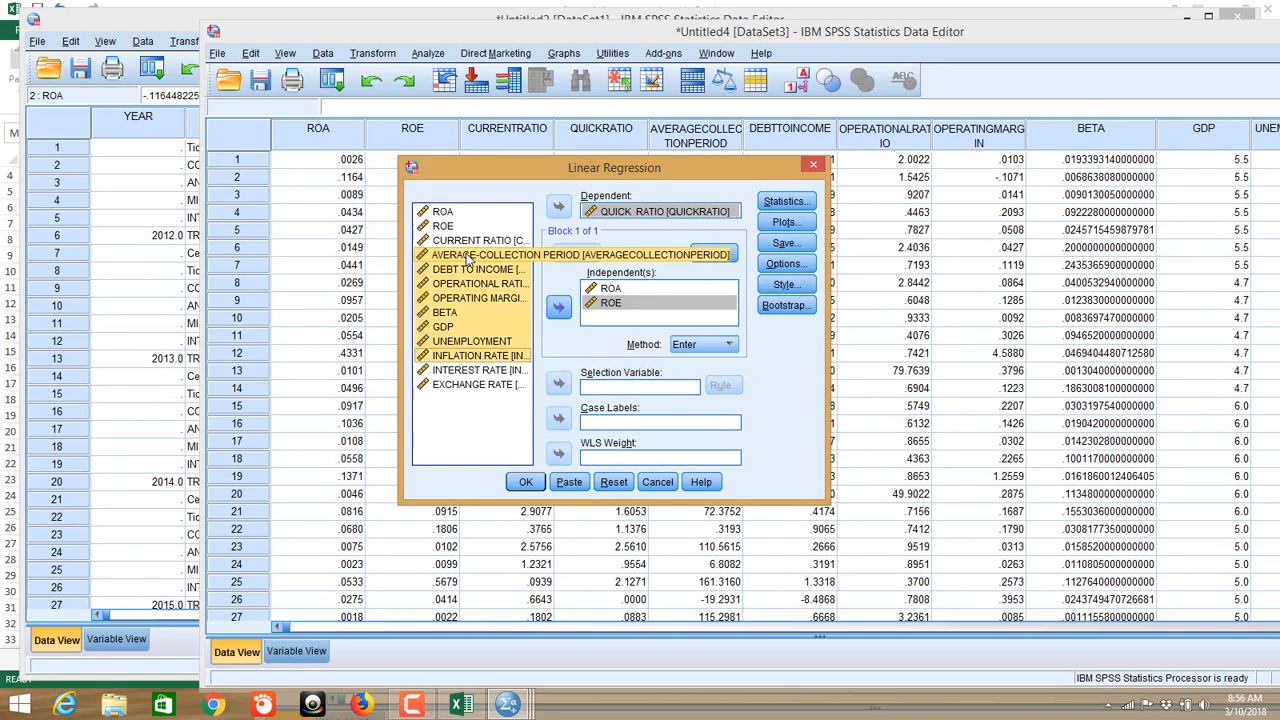
key("shift+Down")
key("shift+Down")
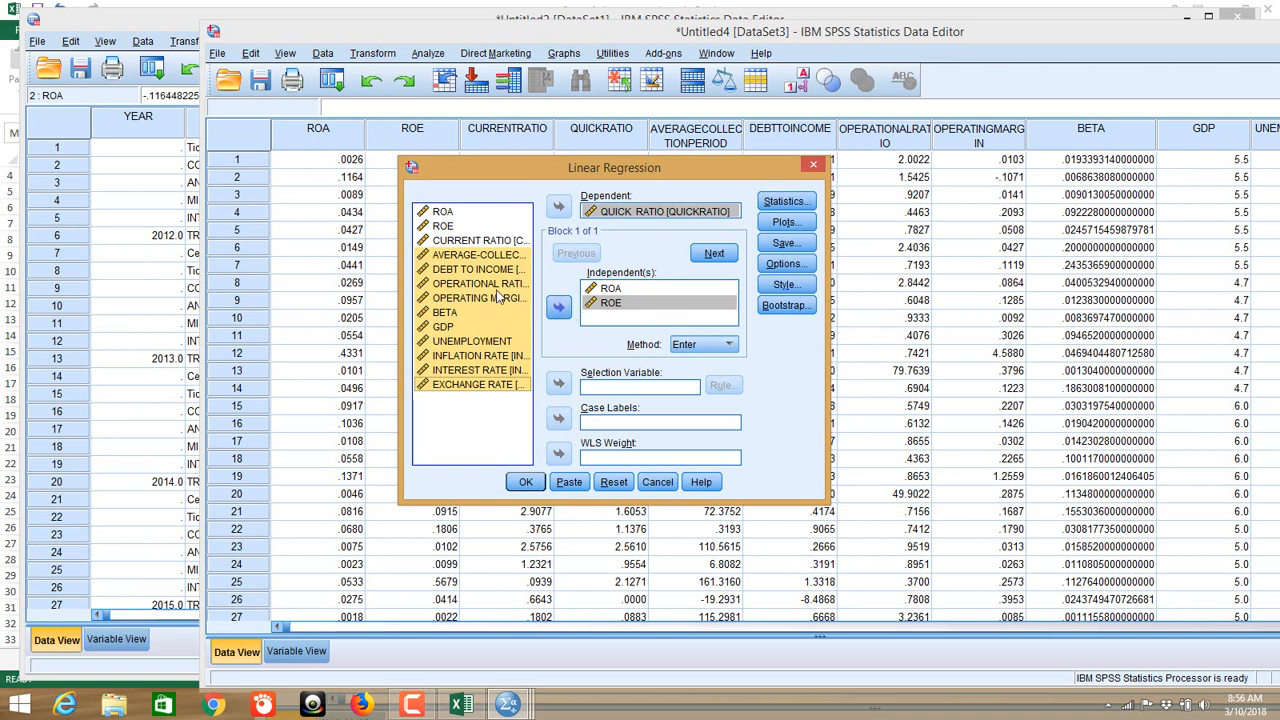
left_click(505, 256)
left_click(558, 307)
Step: Add DEBT TO INCOME and OPERATIONAL RATIO through EXCHANGE RATE as independent variables
left_click(482, 269)
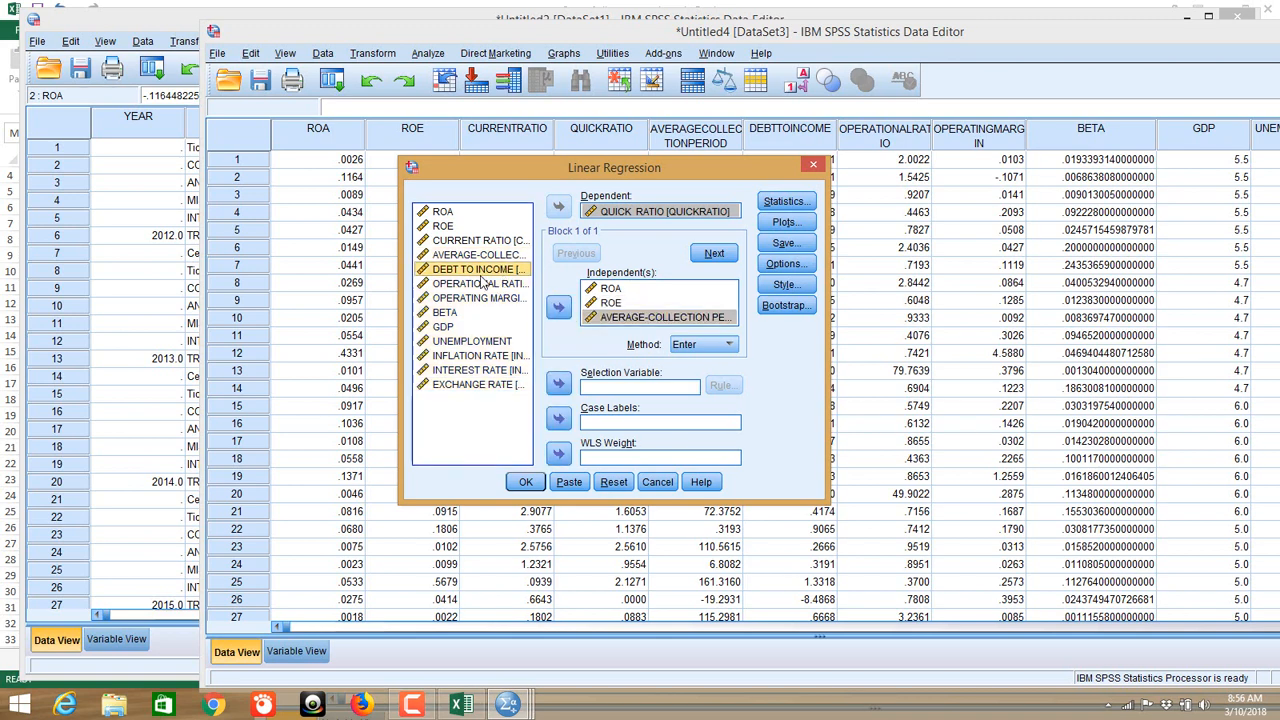
left_click(558, 307)
left_click(488, 284)
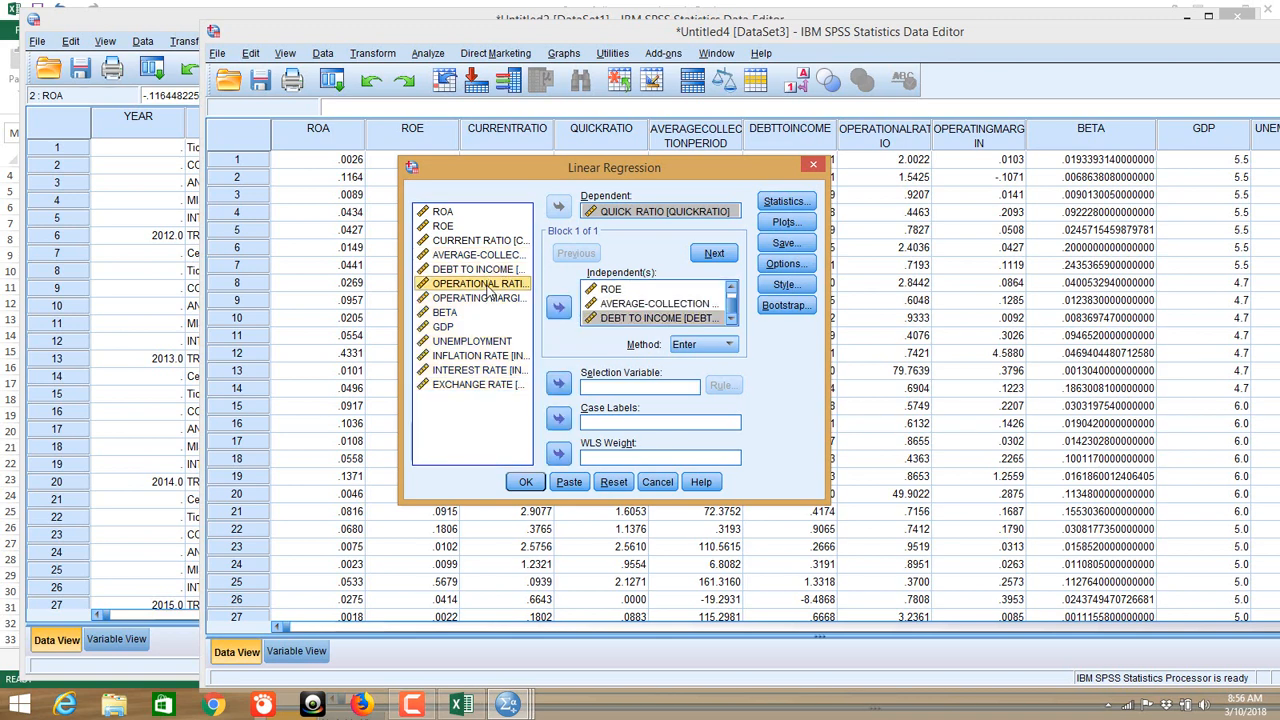
key("shift+Down")
key("shift+Down")
key("shift+Down")
key("shift+Down")
key("shift+Down")
key("shift+Down")
key("shift+Down")
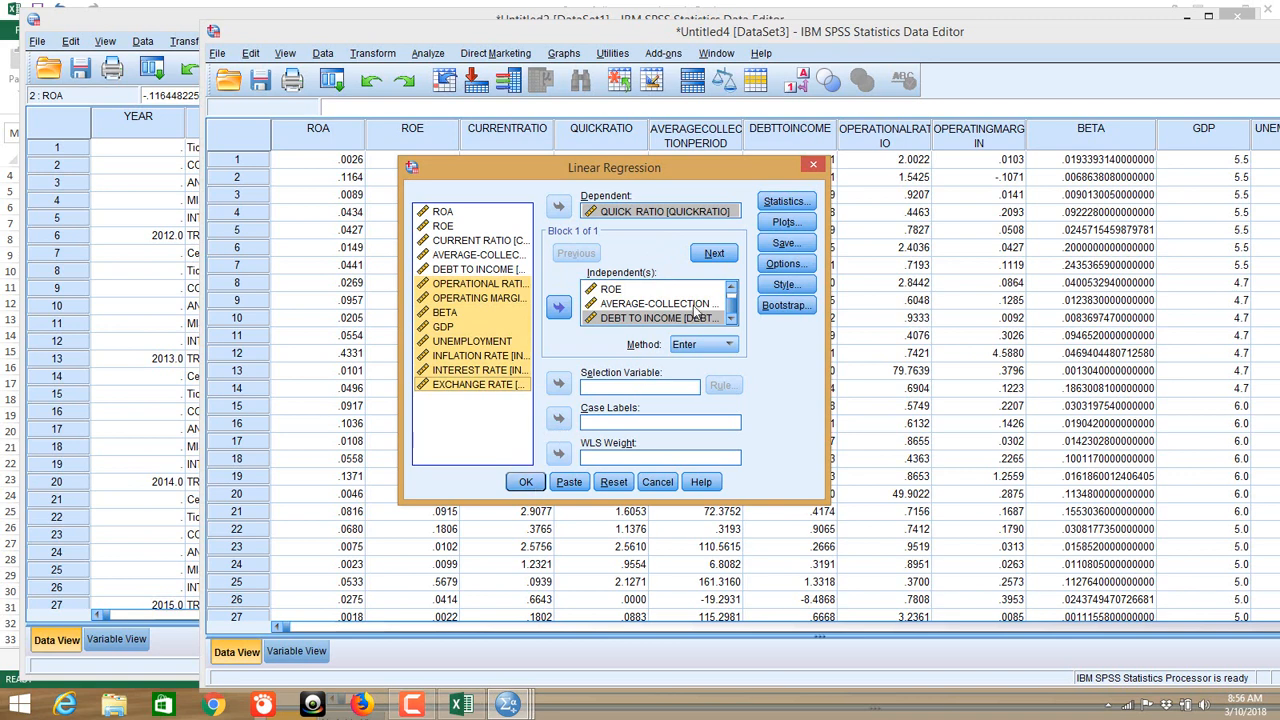
left_click(558, 310)
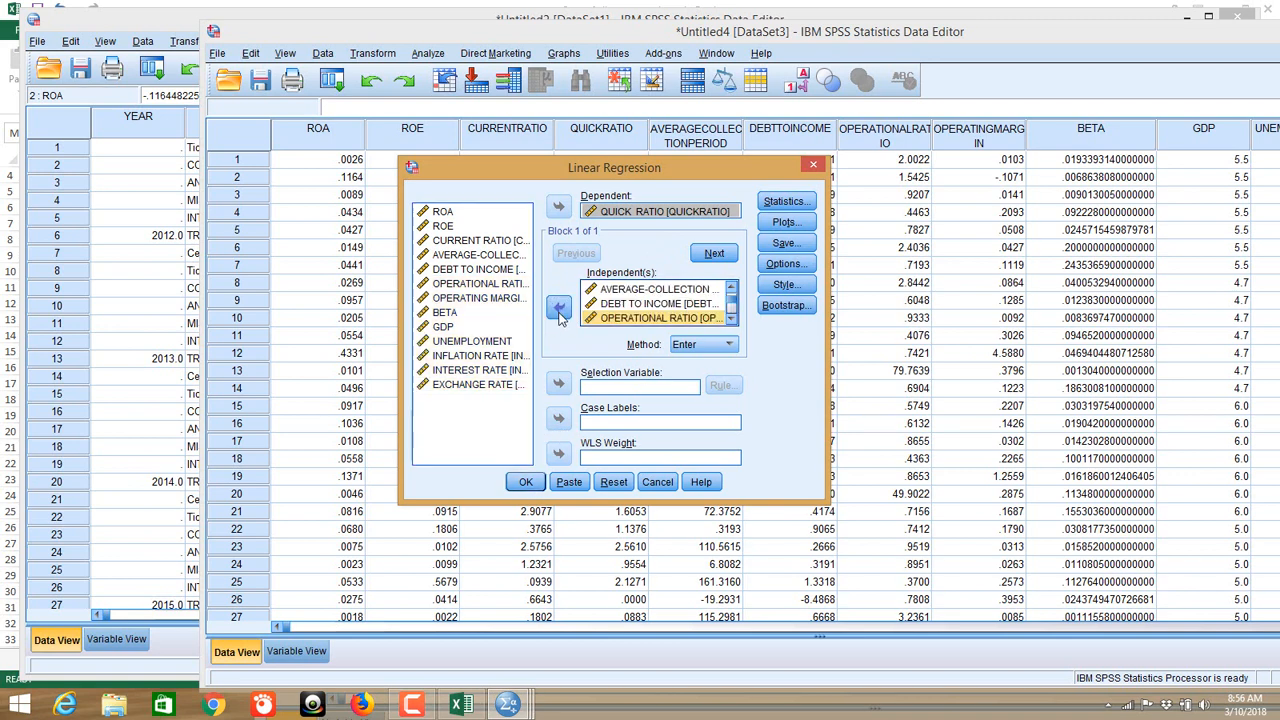
left_click(782, 203)
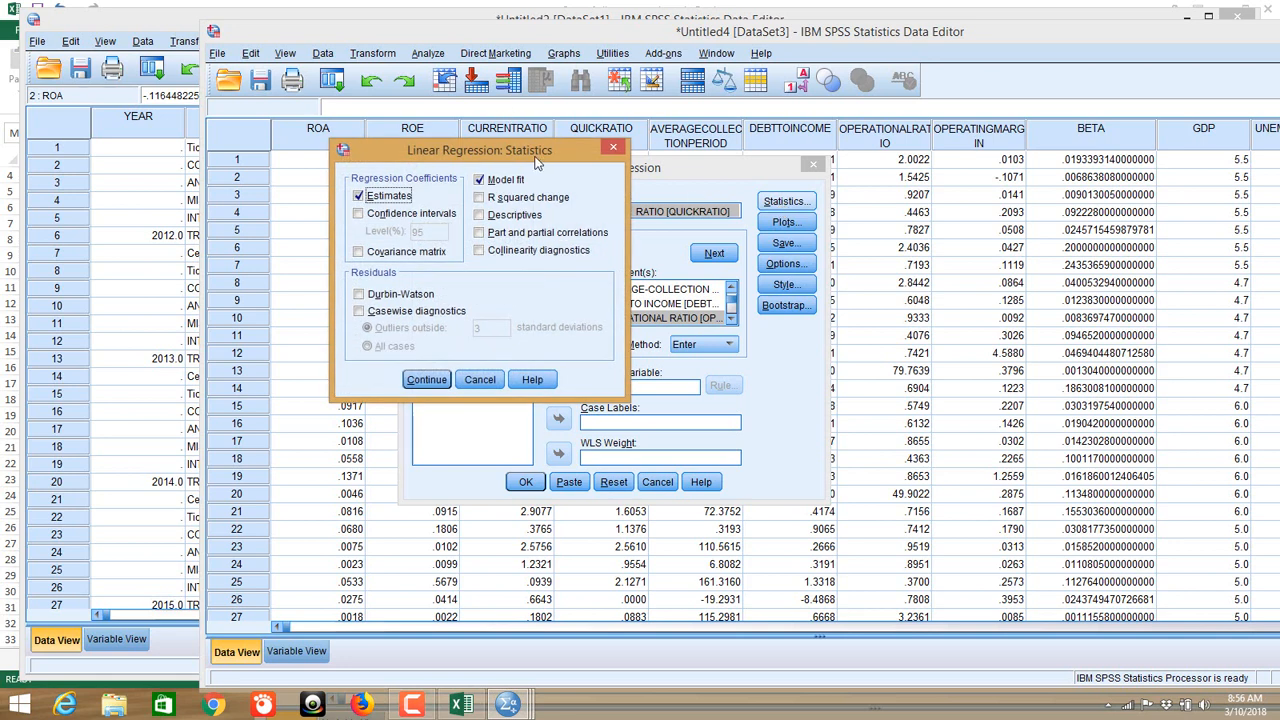
Step: Tick Descriptives, Collinearity diagnostics, 95% Confidence intervals and Durbin-Watson in the regression statistics
left_click_drag(518, 146, 426, 143)
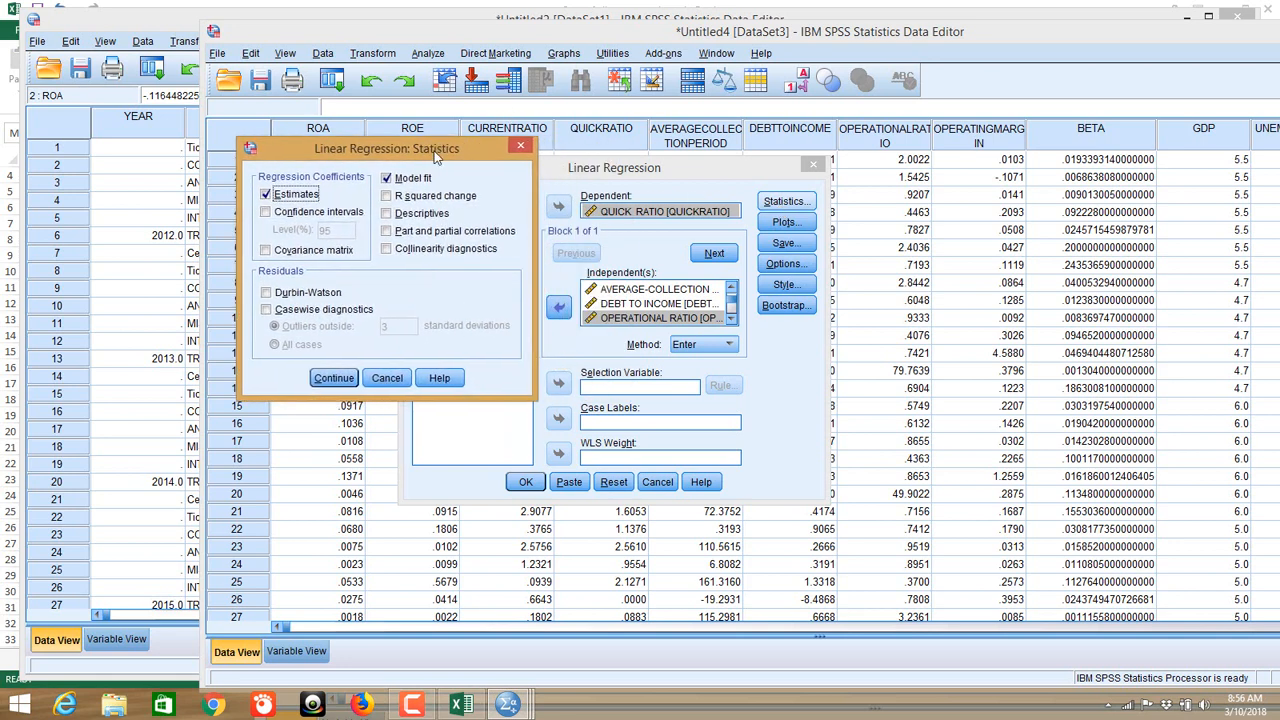
left_click(421, 214)
left_click(437, 252)
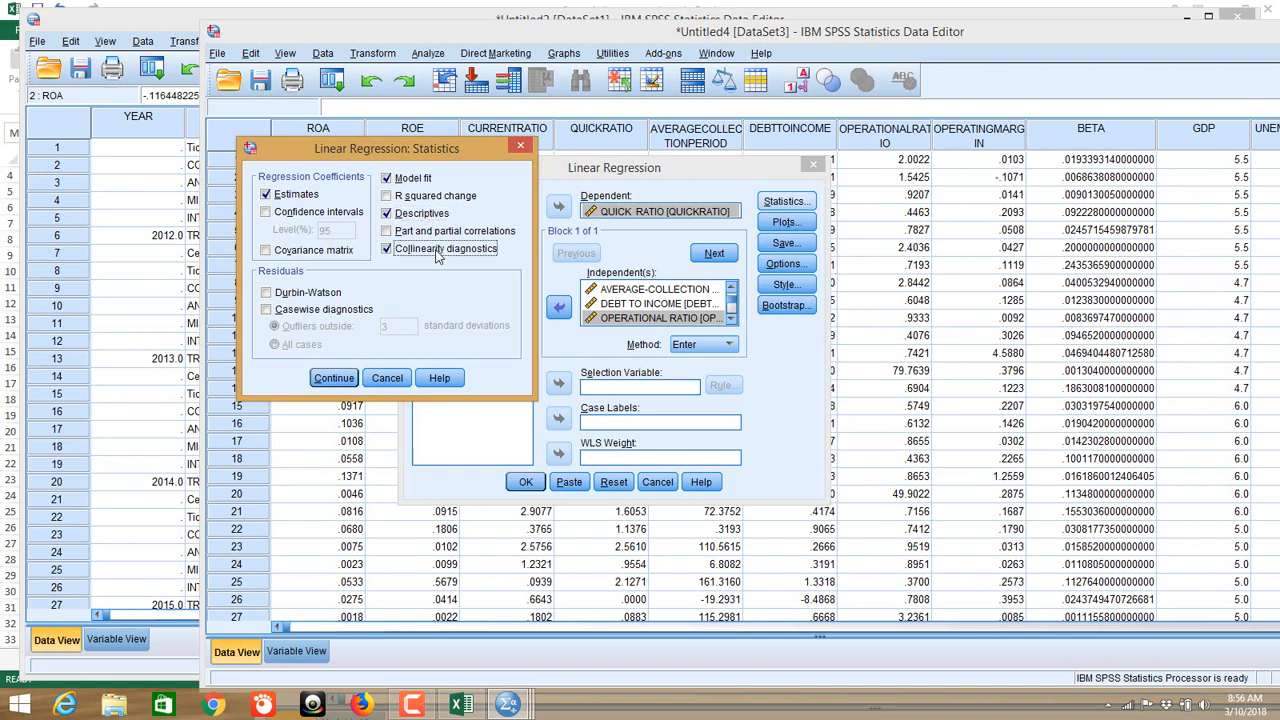
left_click(297, 214)
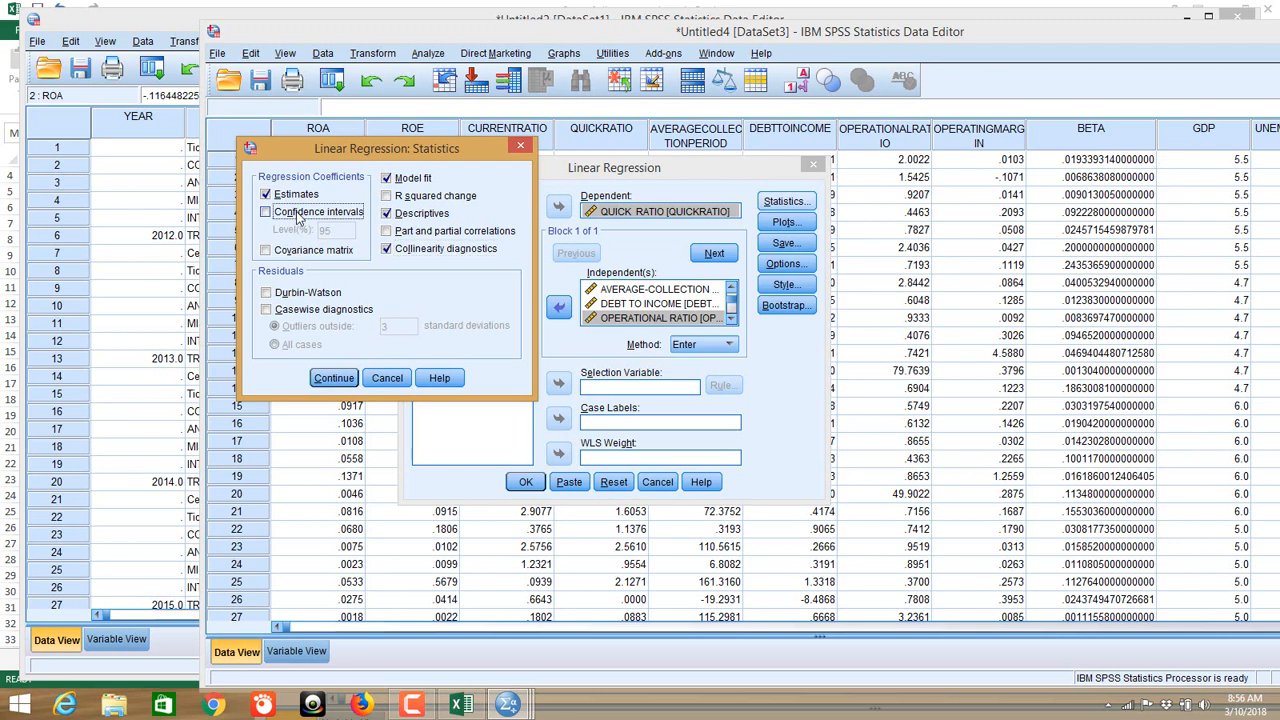
left_click(311, 295)
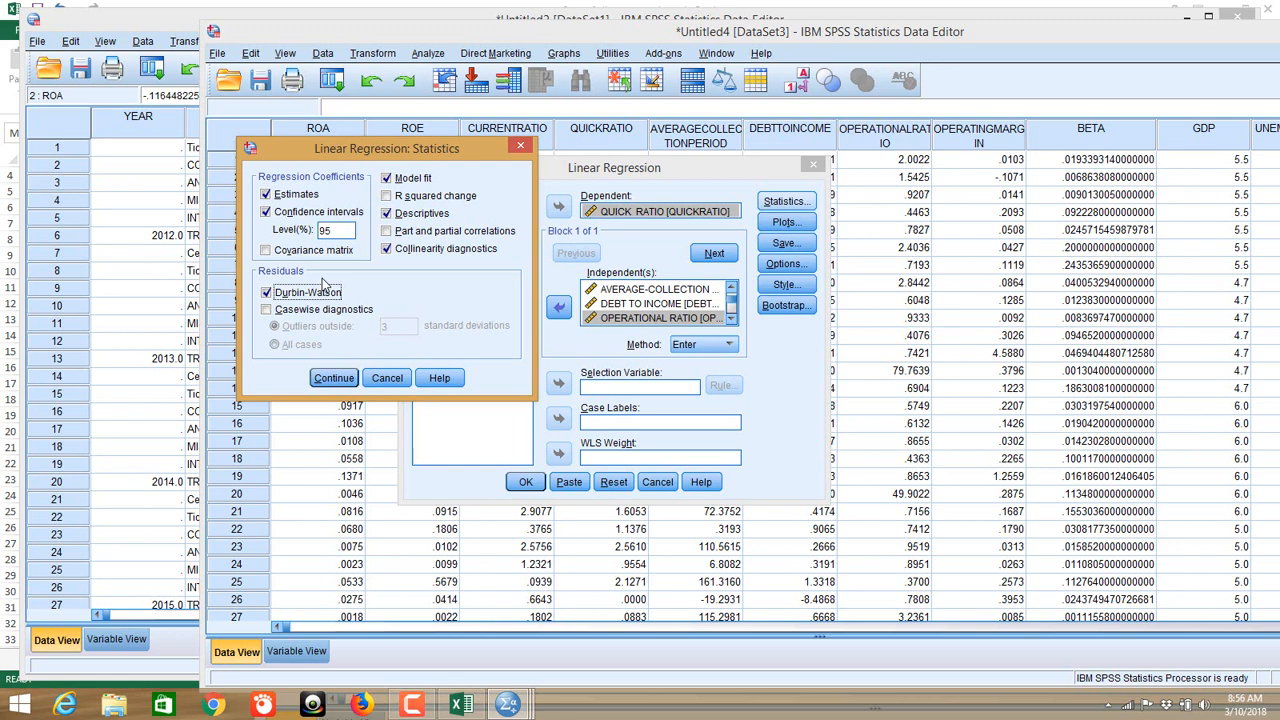
left_click(334, 378)
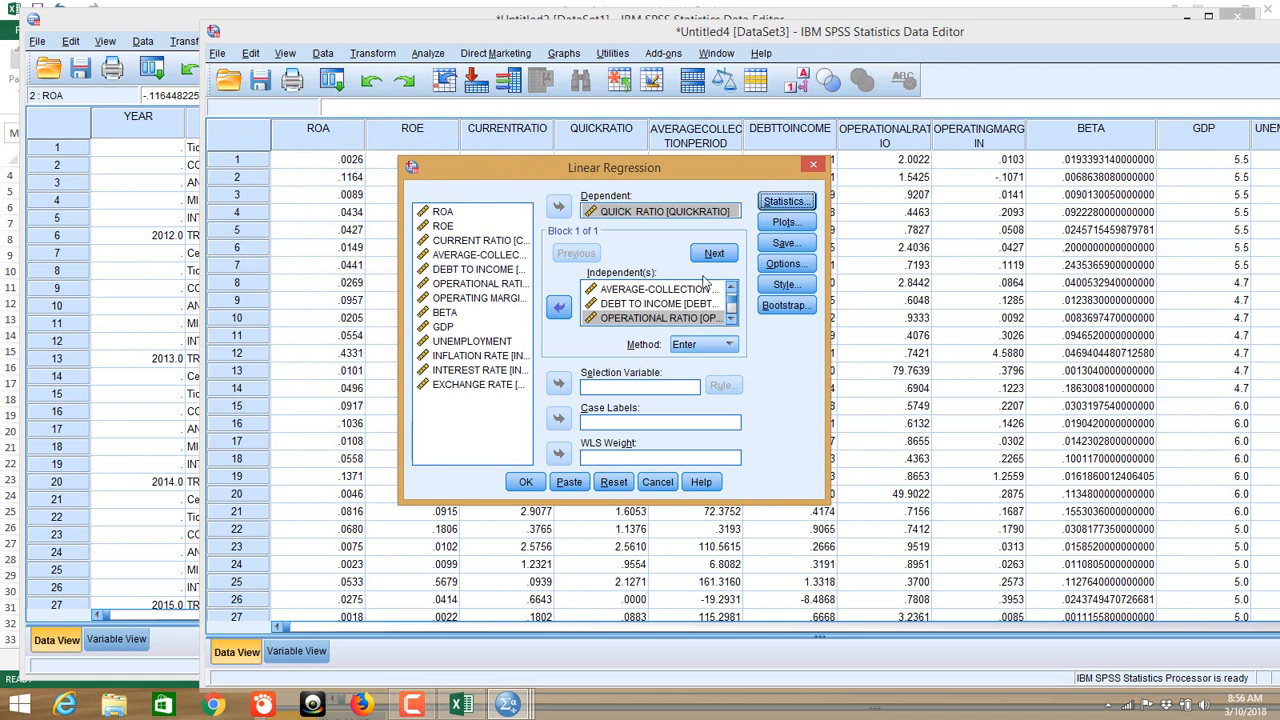
left_click(785, 203)
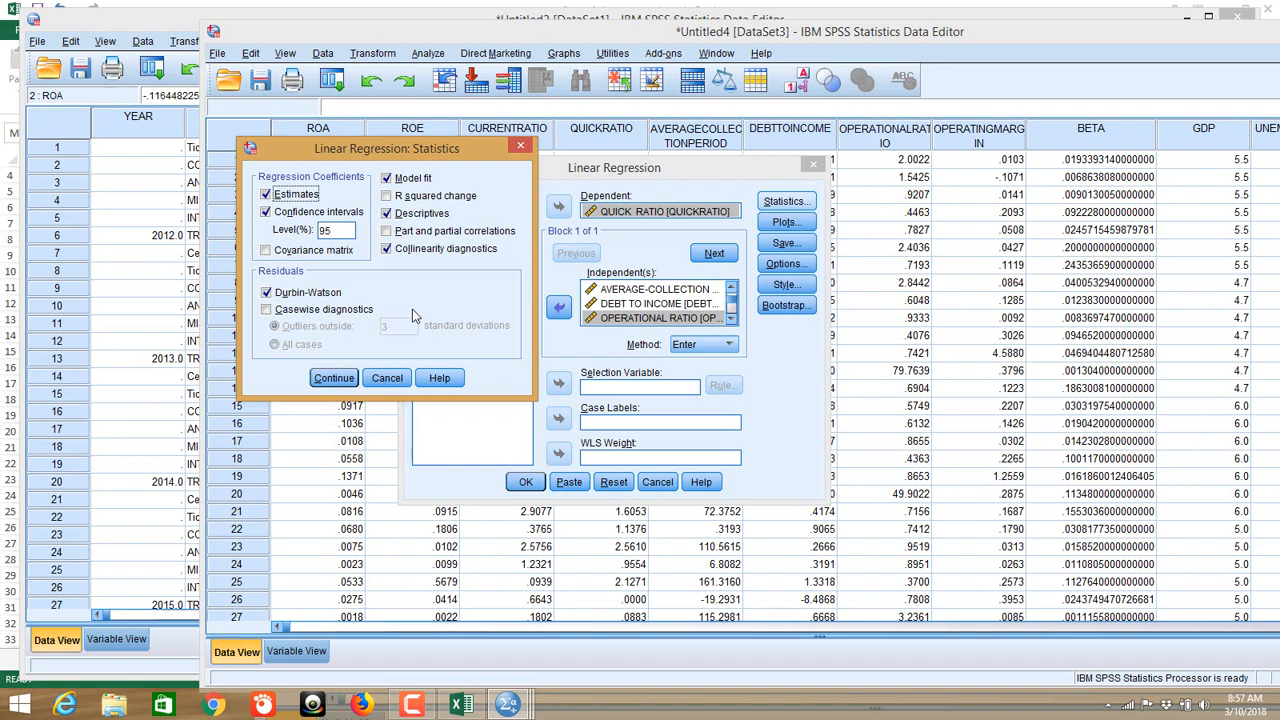
left_click(324, 386)
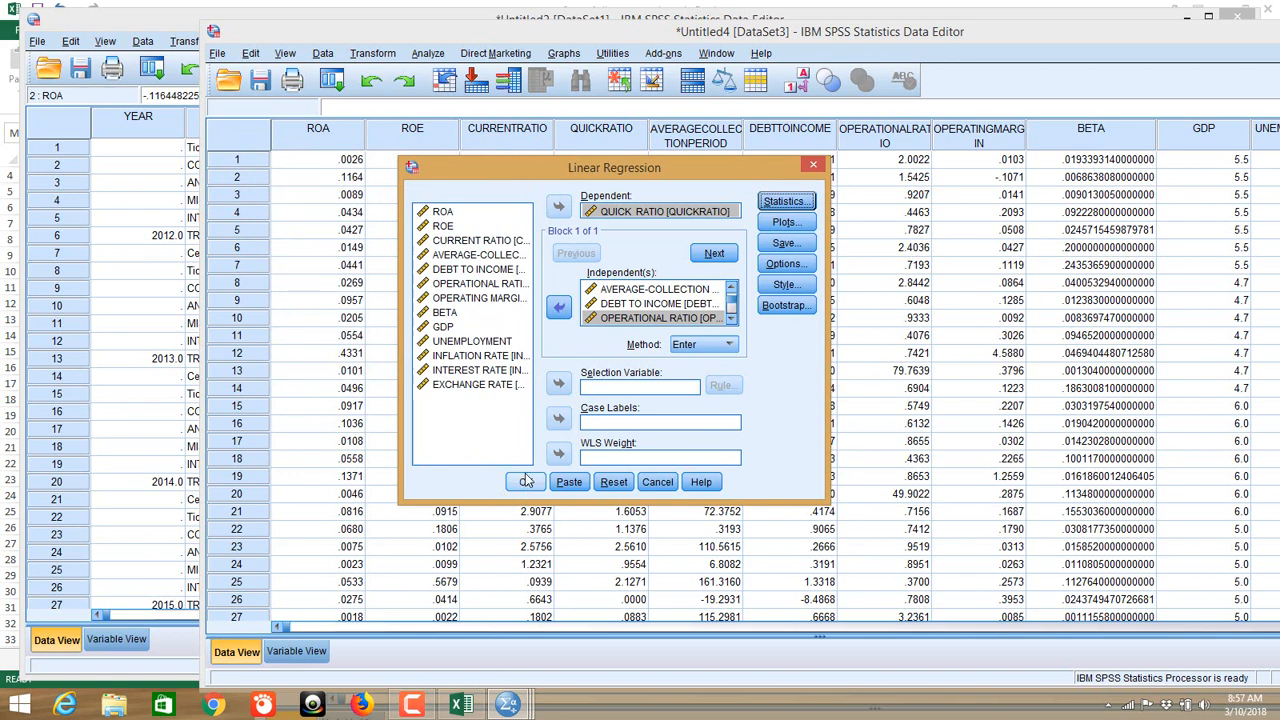
left_click(780, 224)
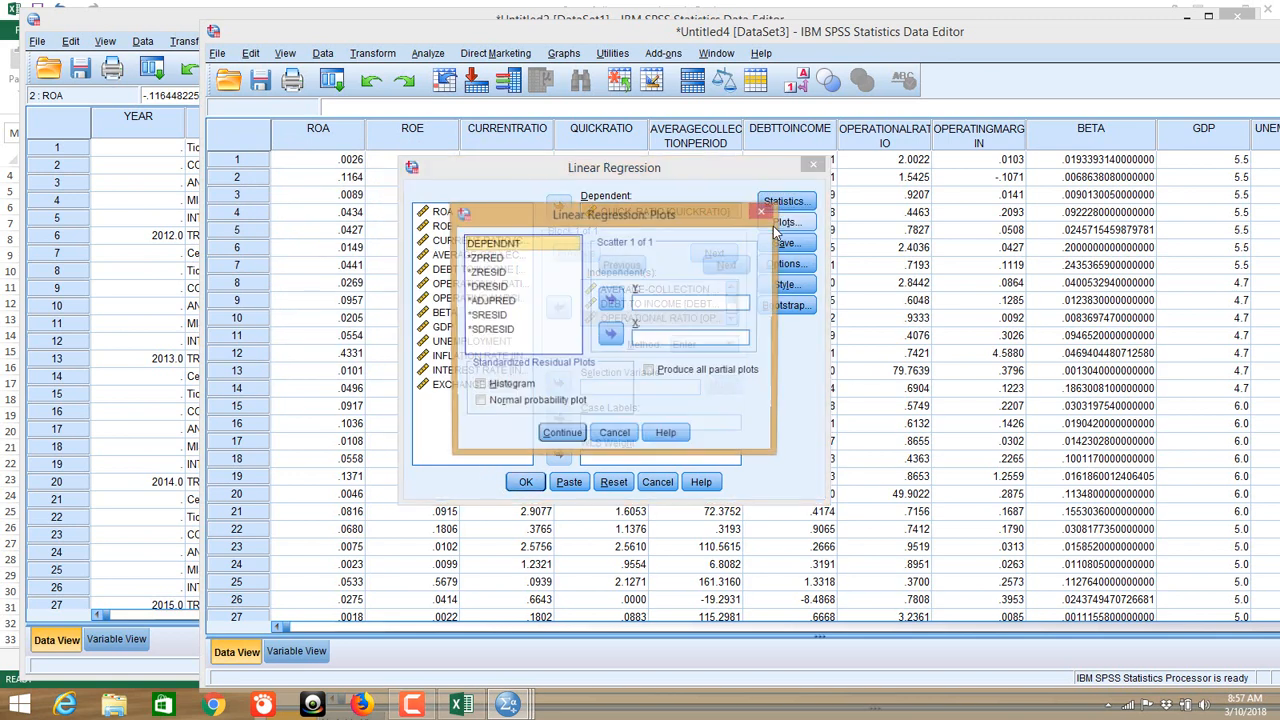
Step: Put *ZRESID on Y and *ZPRED on X, and tick Histogram and Normal probability plot
left_click(482, 273)
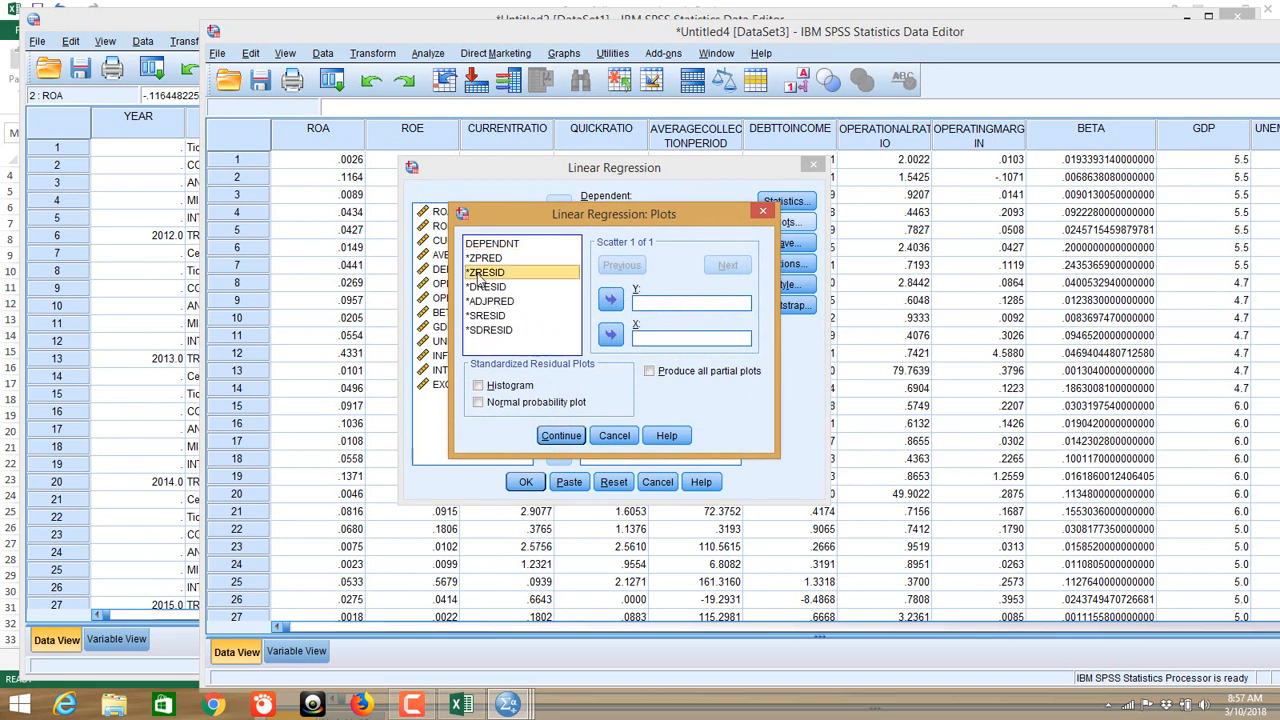
left_click(612, 302)
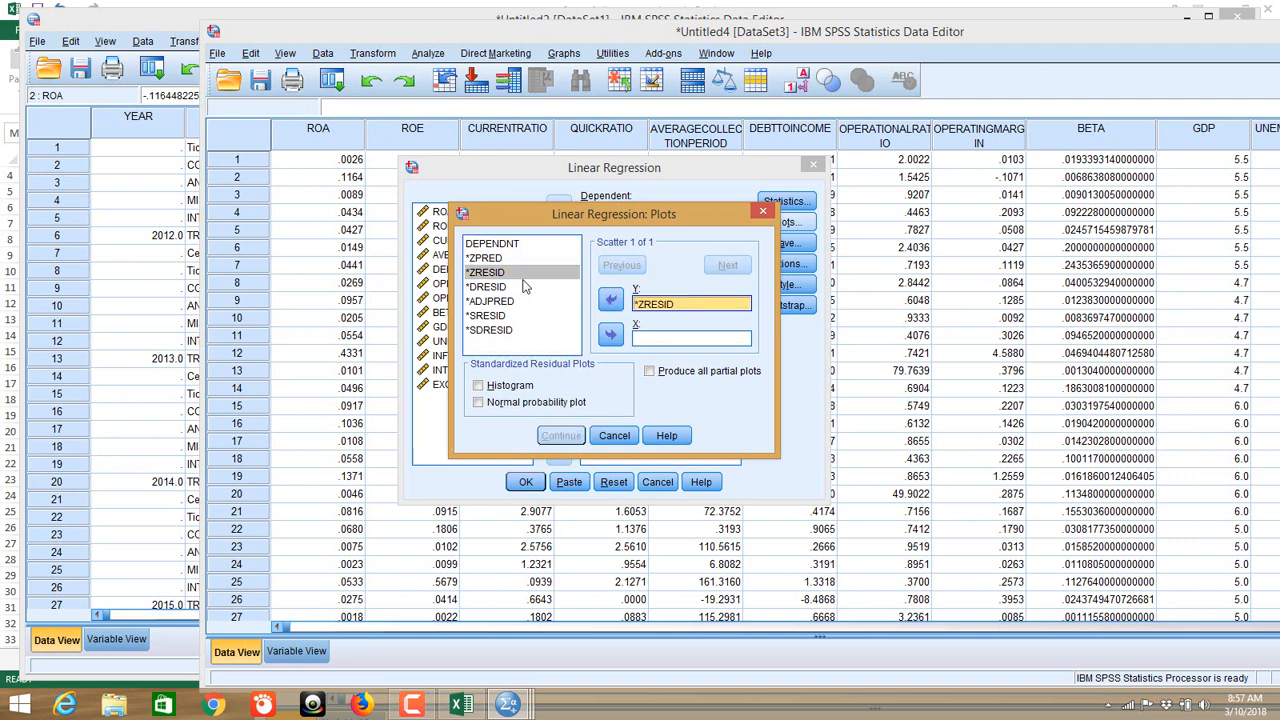
left_click(492, 260)
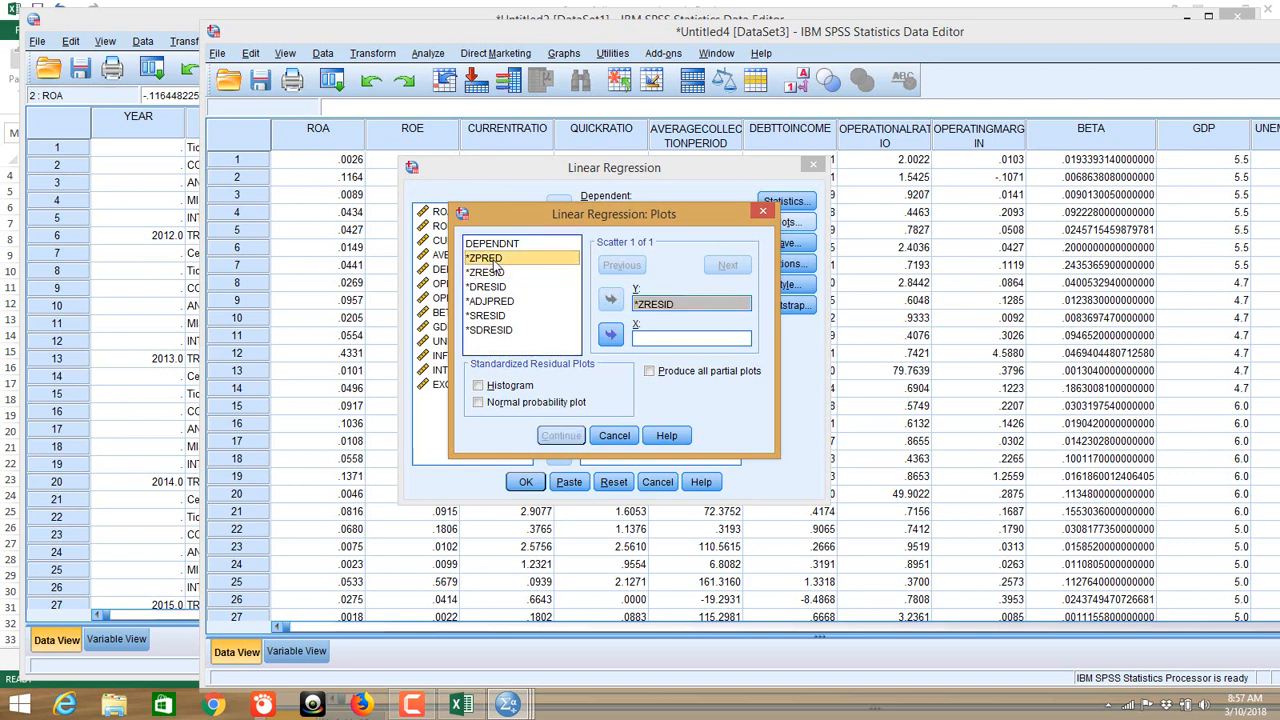
left_click(612, 338)
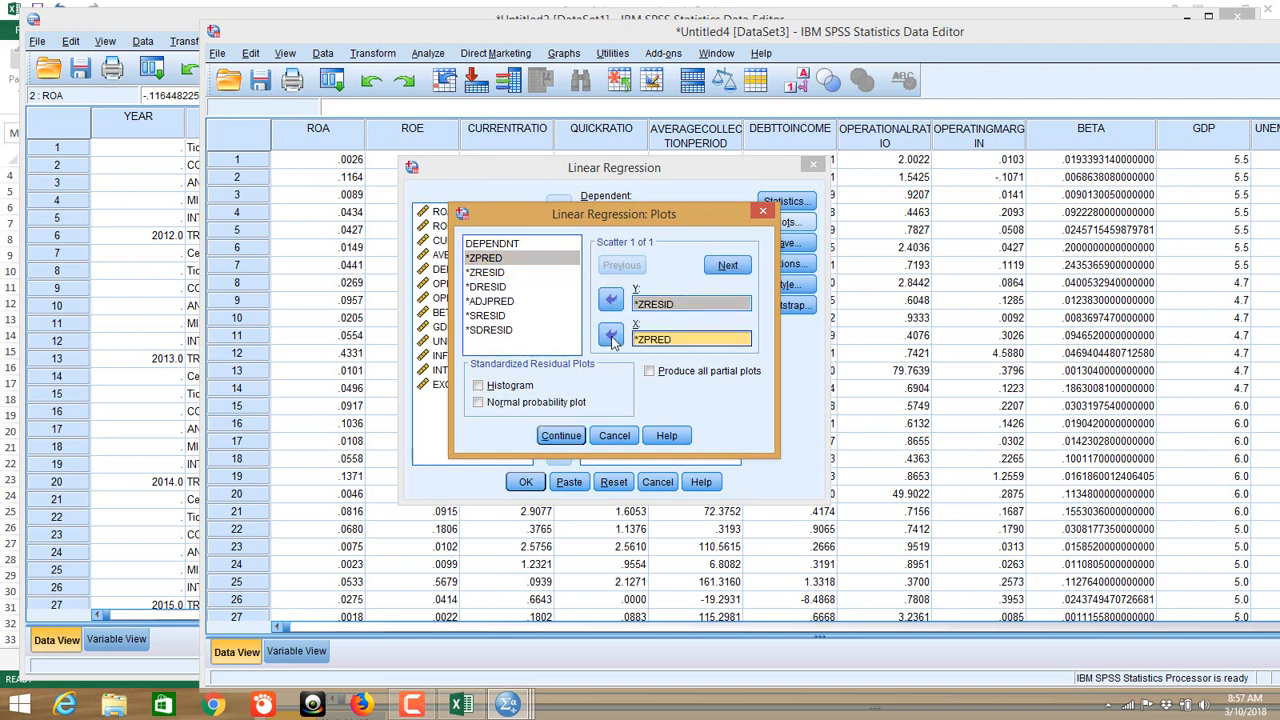
left_click(511, 388)
left_click(511, 388)
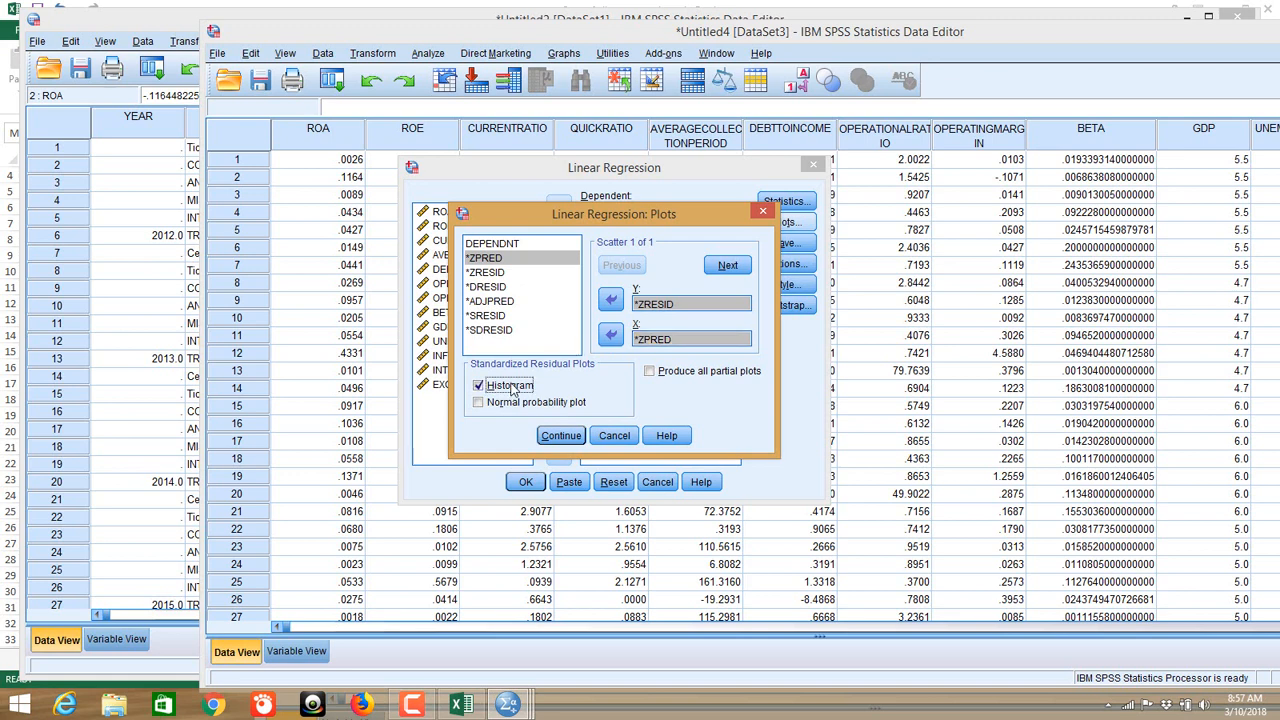
left_click(503, 406)
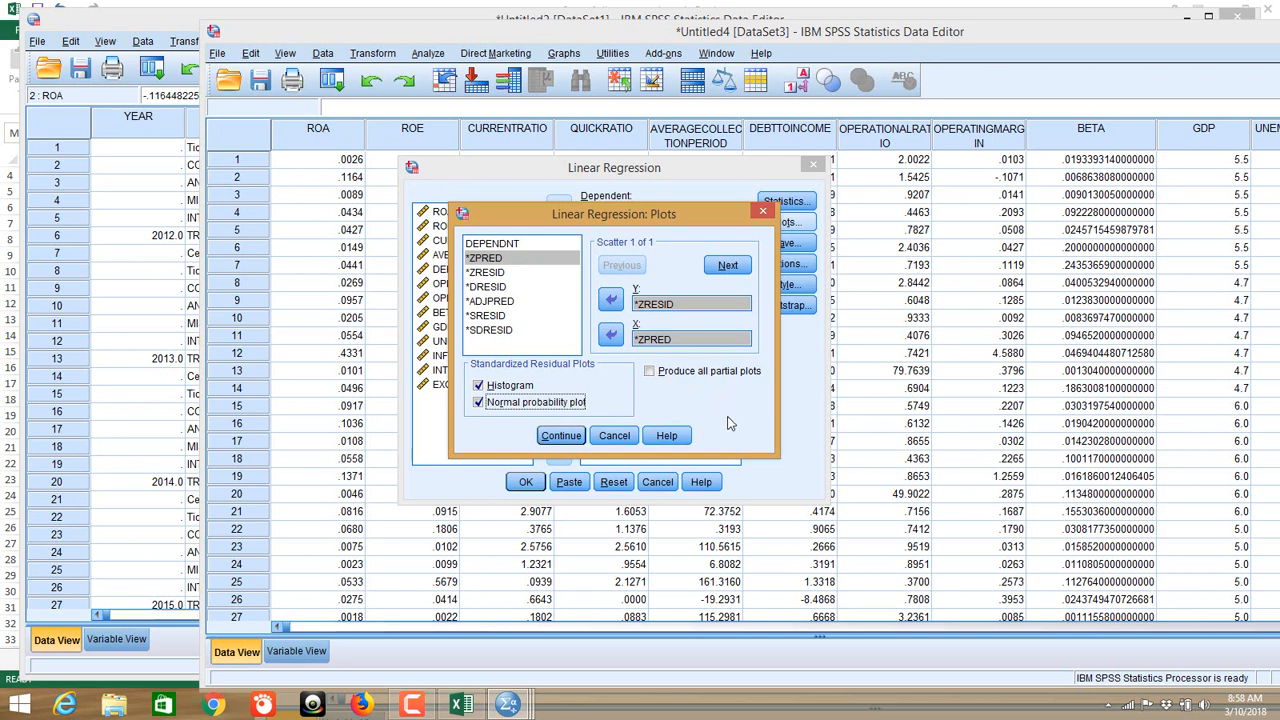
left_click(563, 438)
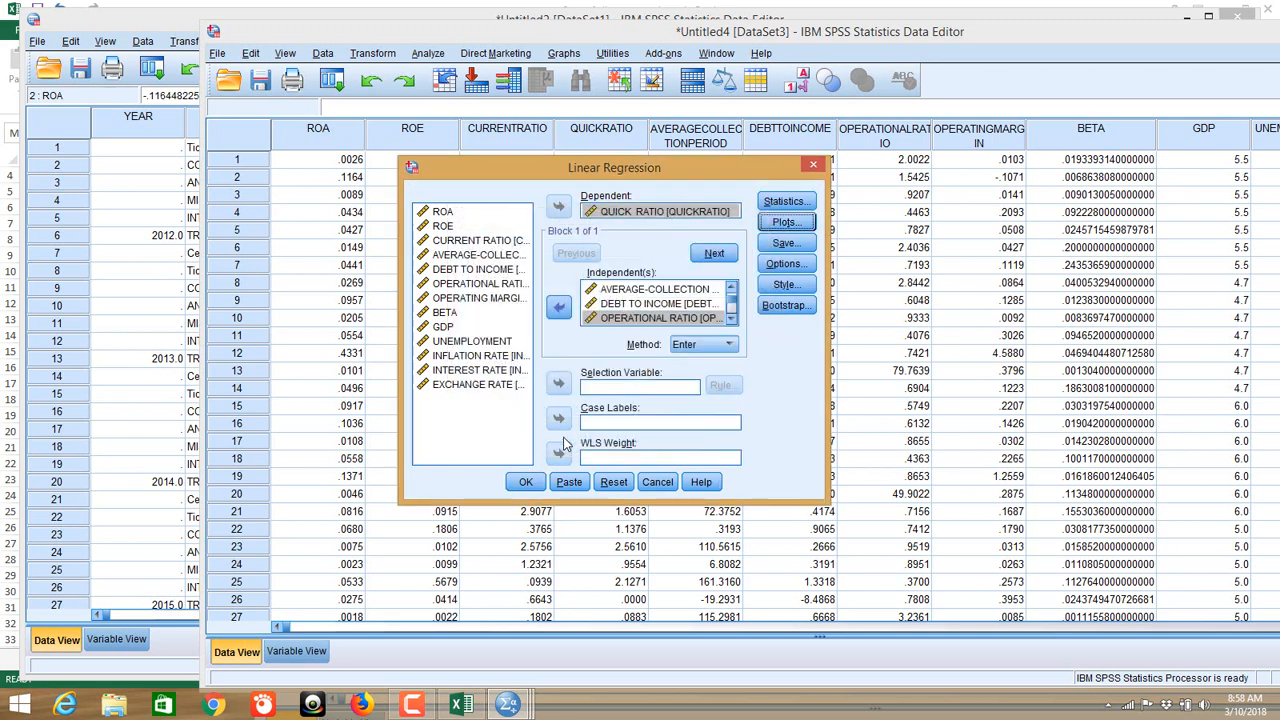
Step: Keep Enter as the entry method and run the linear regression
left_click(692, 345)
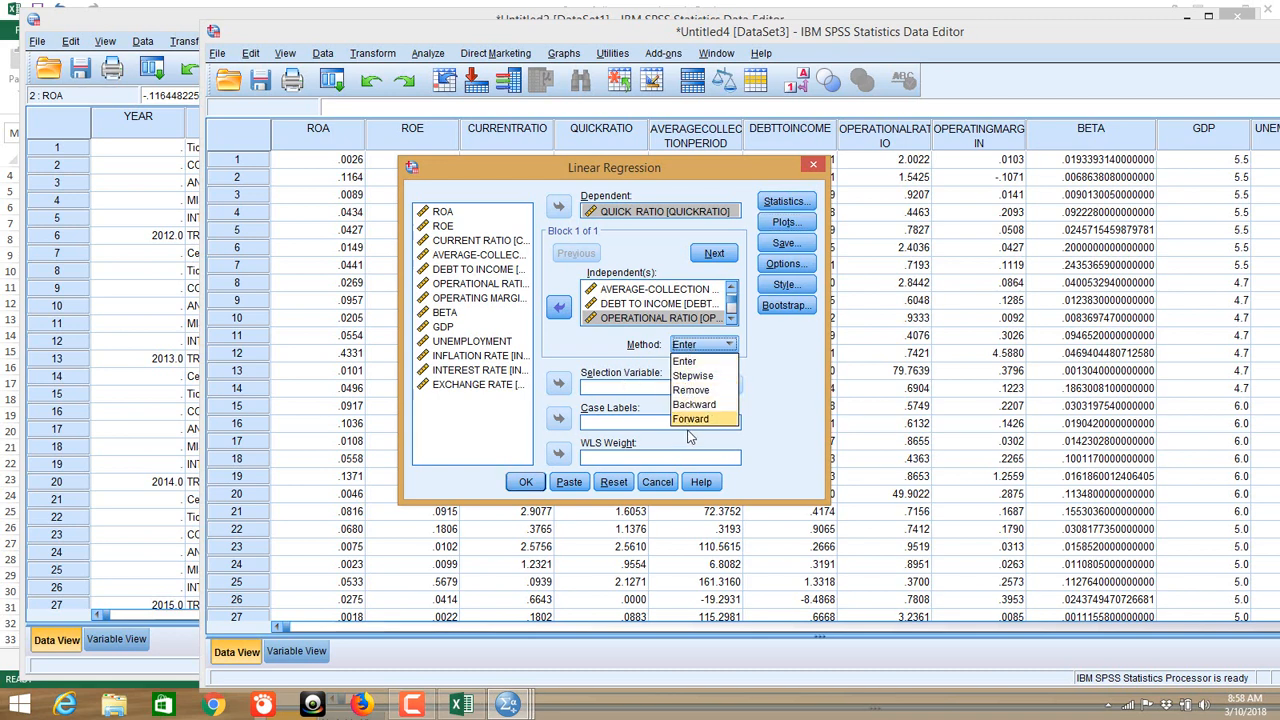
left_click(705, 346)
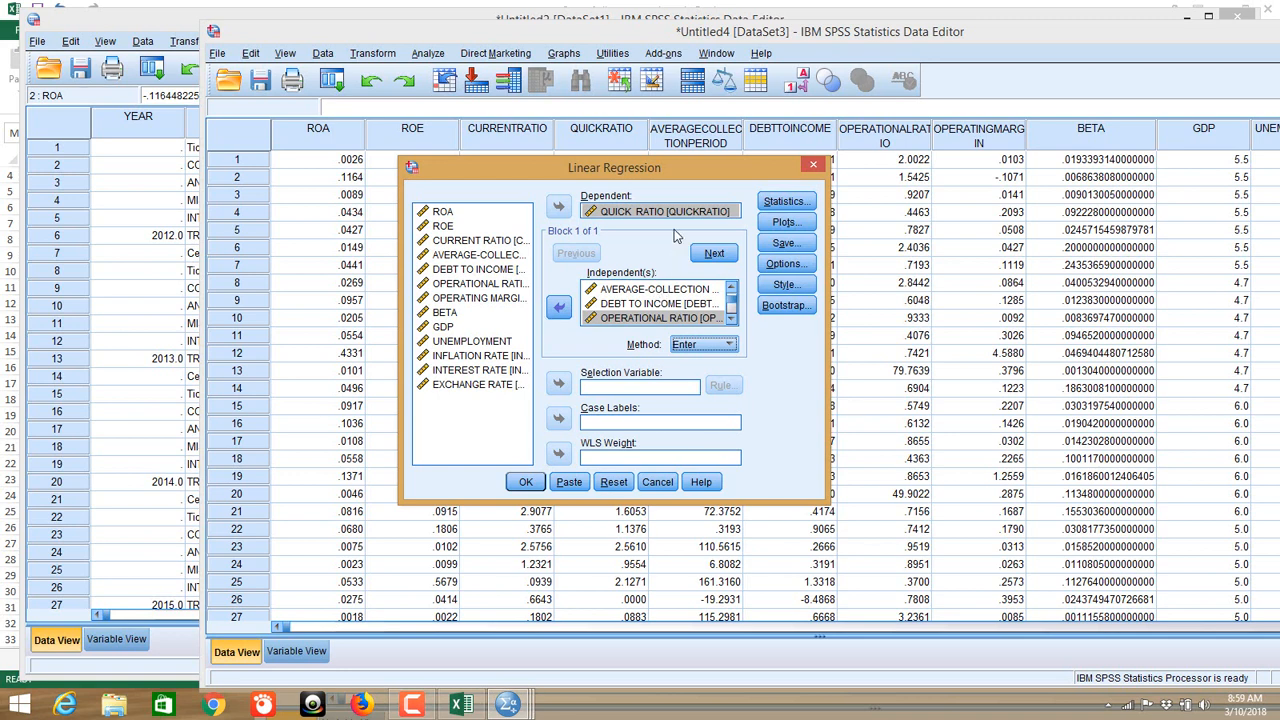
left_click(704, 349)
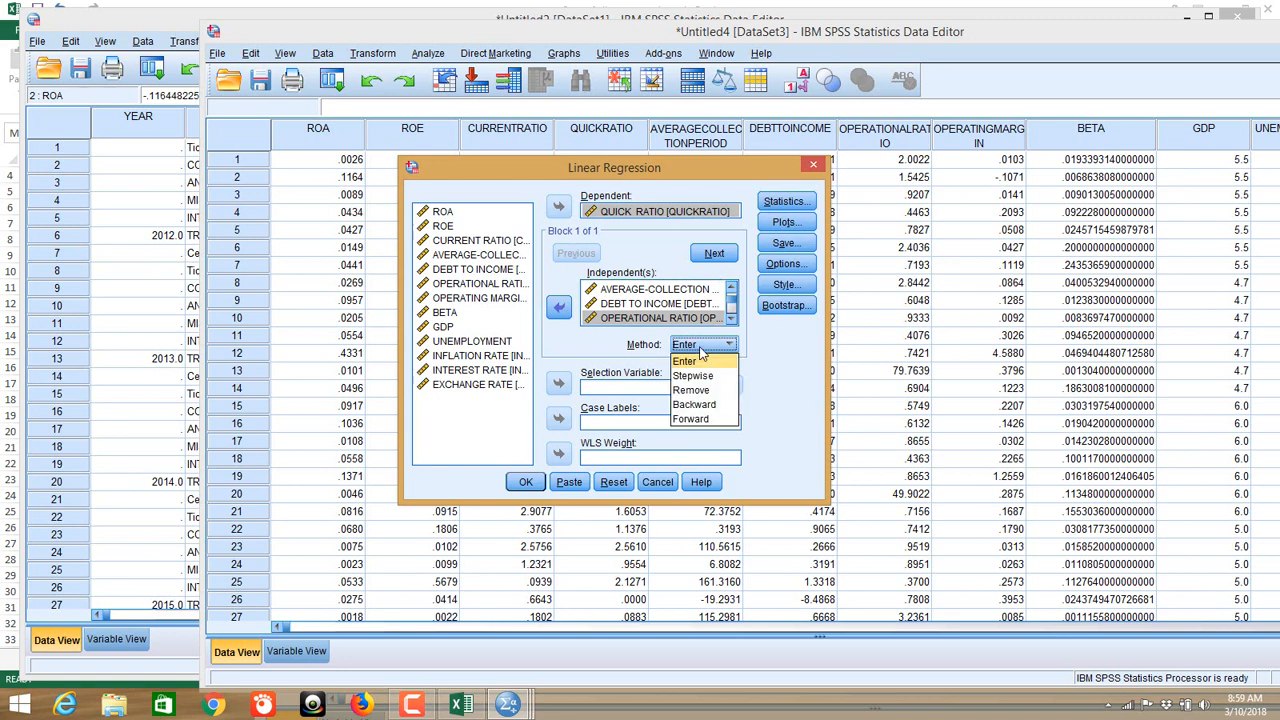
left_click(706, 356)
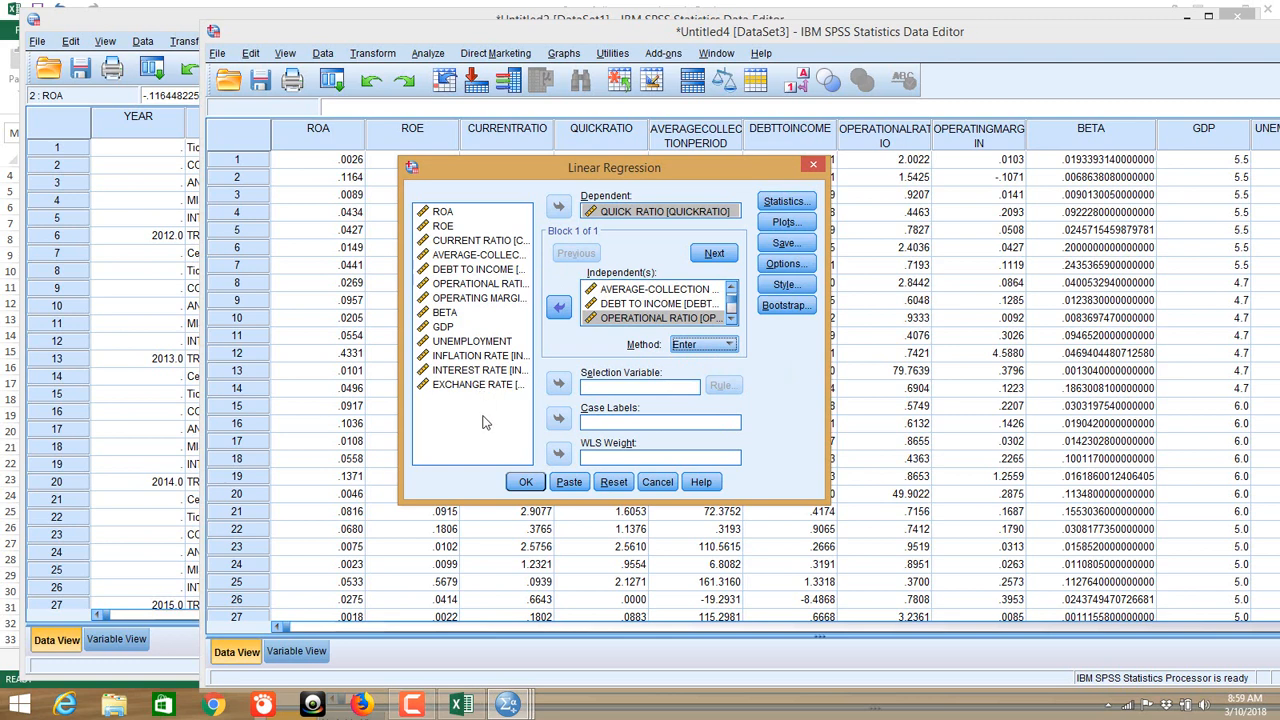
left_click(697, 349)
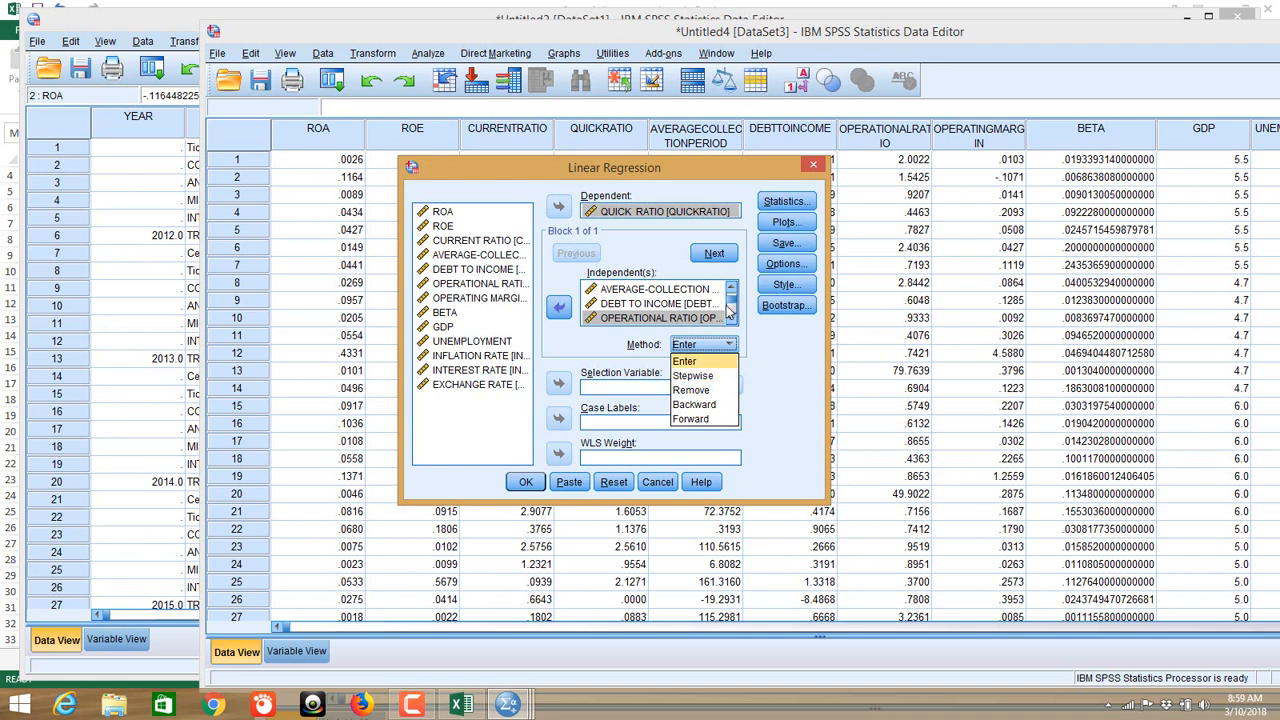
left_click(697, 362)
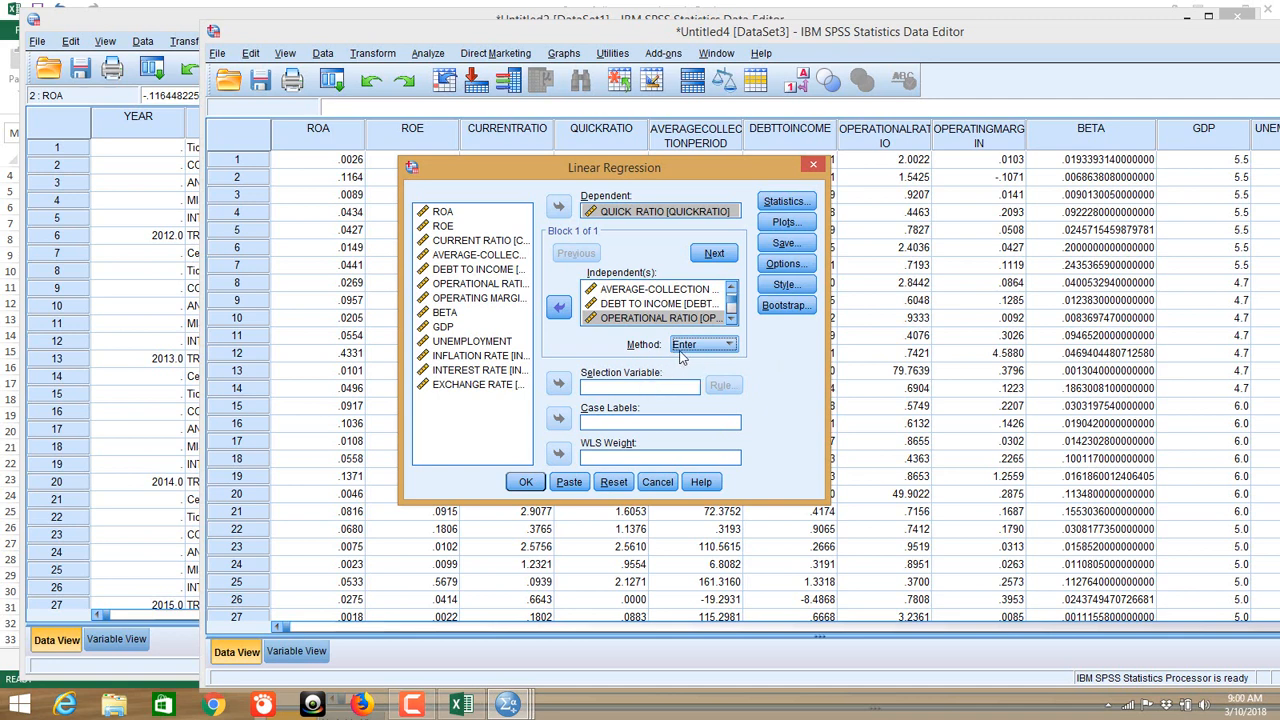
left_click(526, 483)
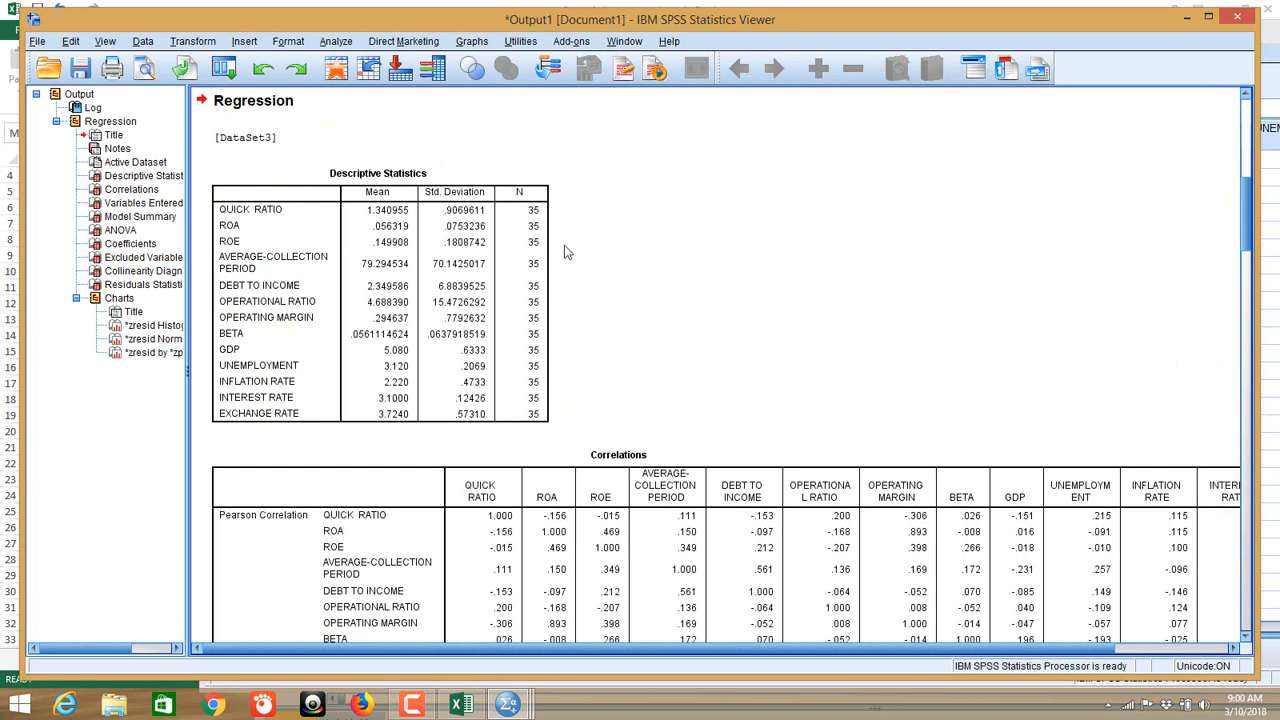
left_click(522, 197)
scroll(600, 266, "down", 1)
scroll(600, 266, "up", 1)
left_click(462, 229)
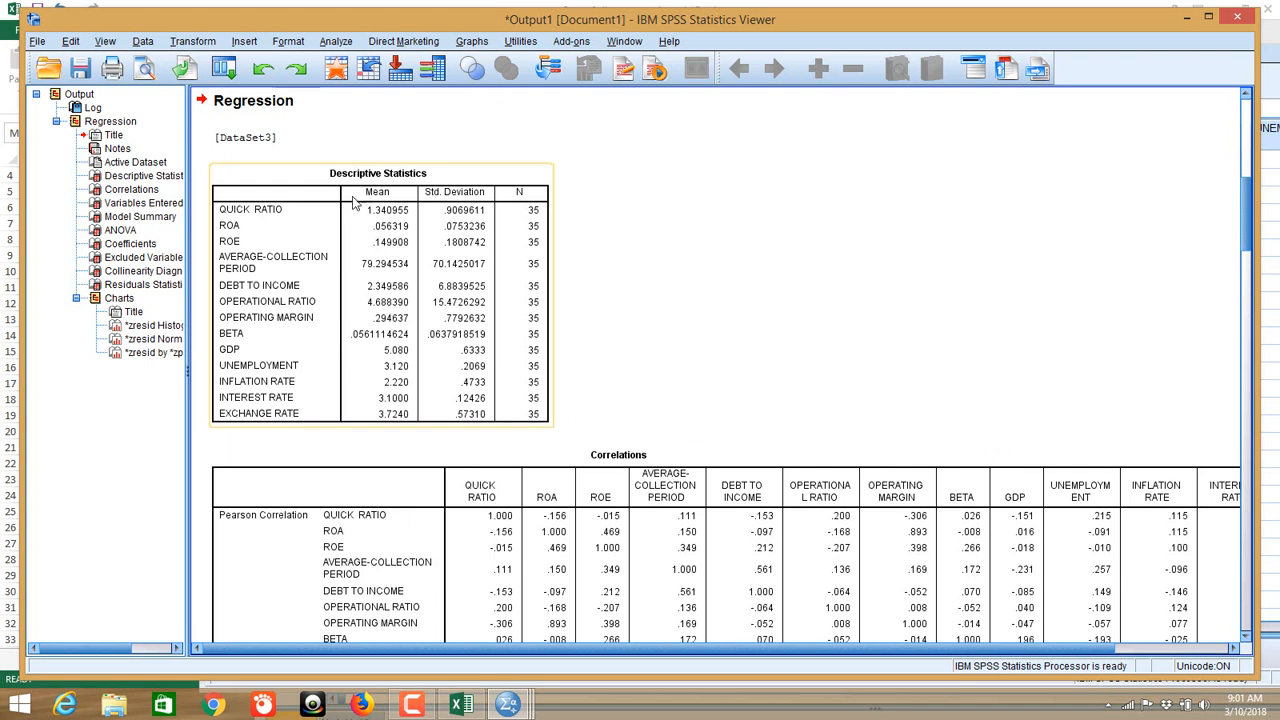
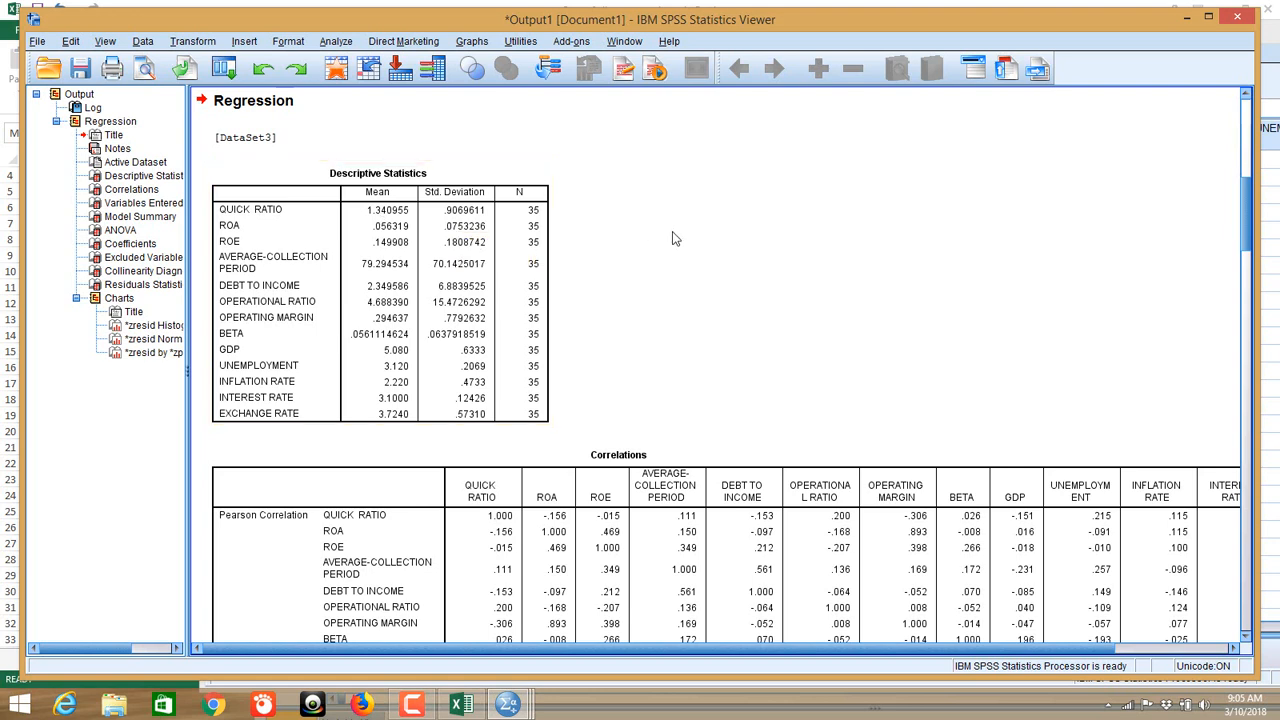
Step: Scroll past Descriptive Statistics to the Correlations table's Pearson coefficients and one-tailed significance rows
scroll(656, 236, "down", 3)
scroll(658, 234, "down", 6)
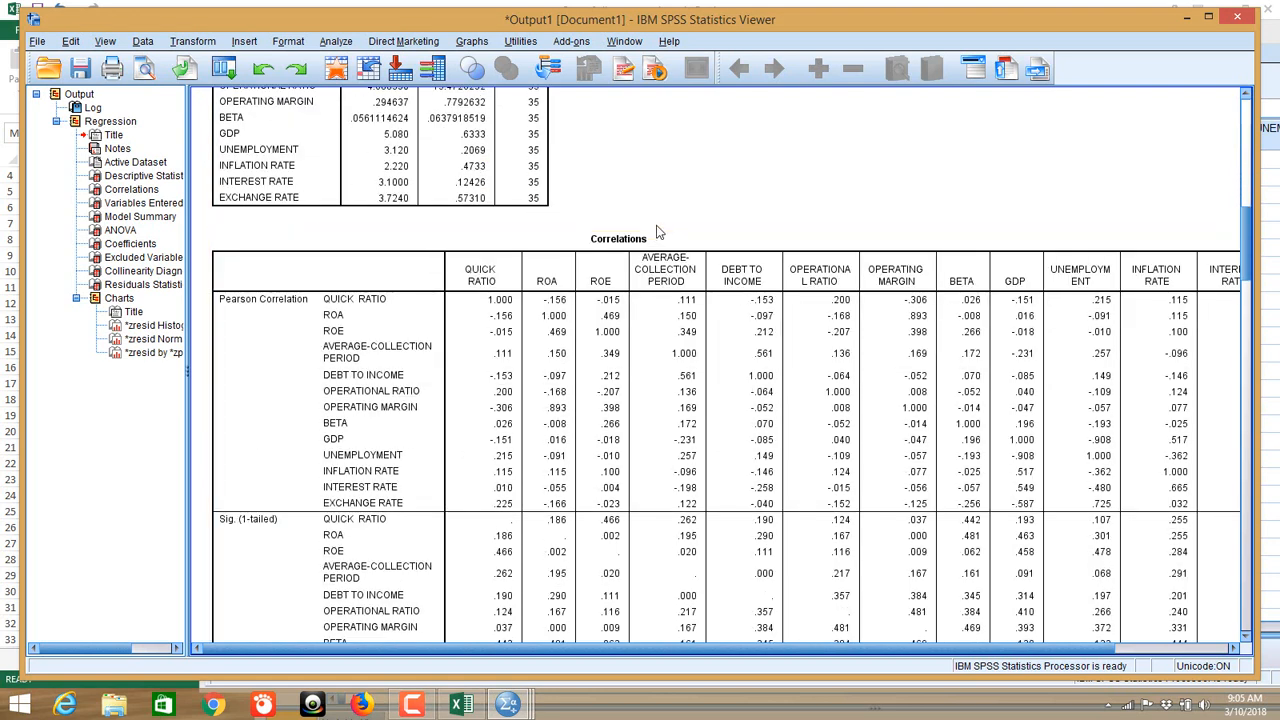
scroll(676, 190, "down", 3)
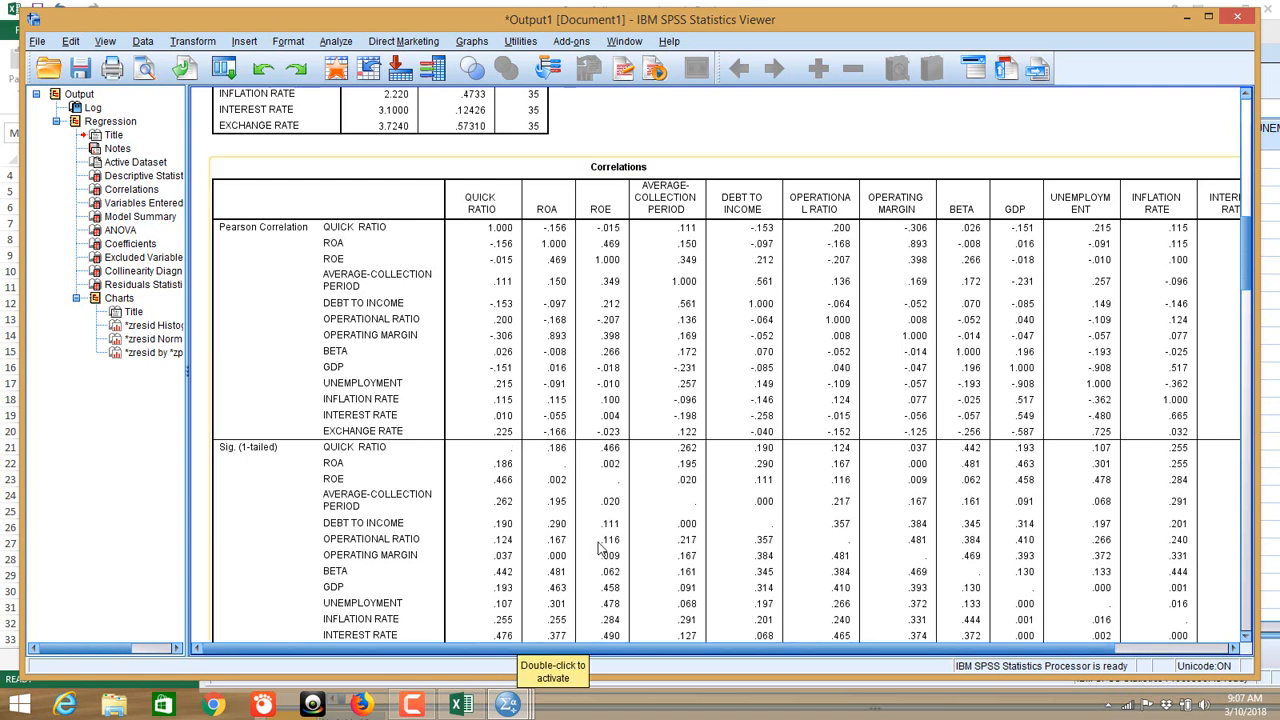
Step: Scroll down to the Correlations Sig. (1-tailed) rows and the N = 35 case counts
scroll(552, 494, "down", 3)
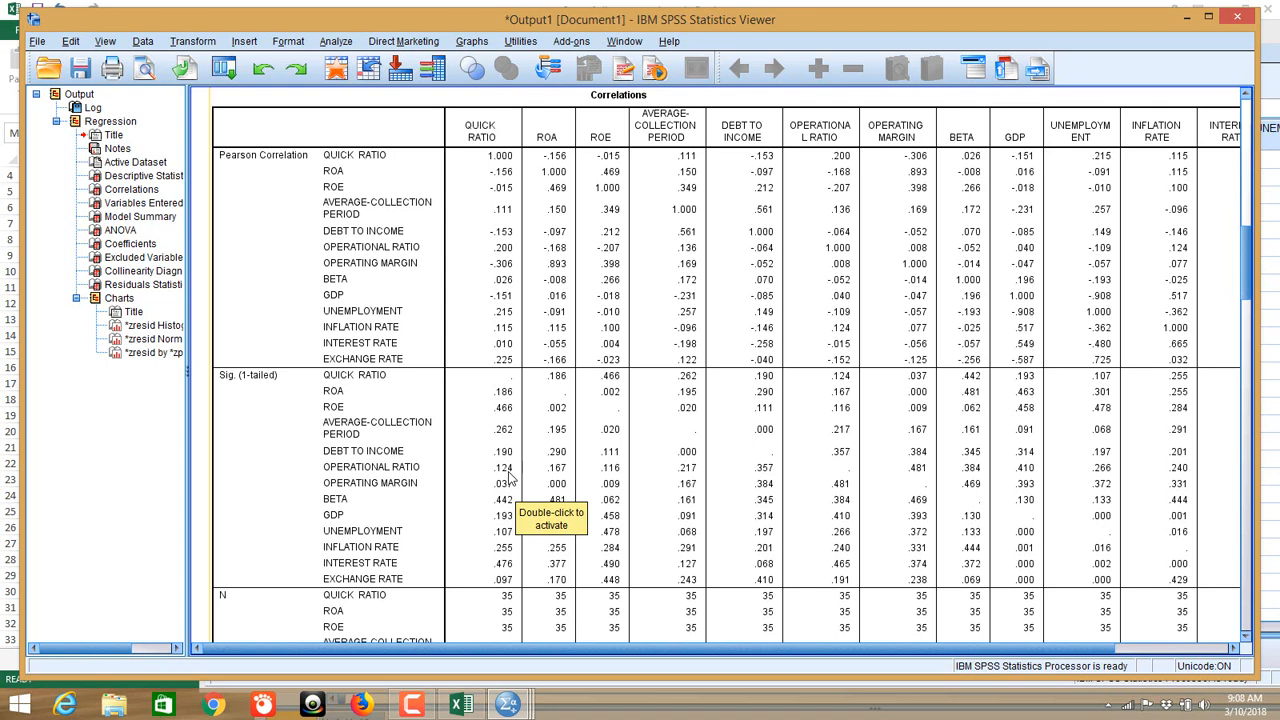
scroll(509, 478, "down", 3)
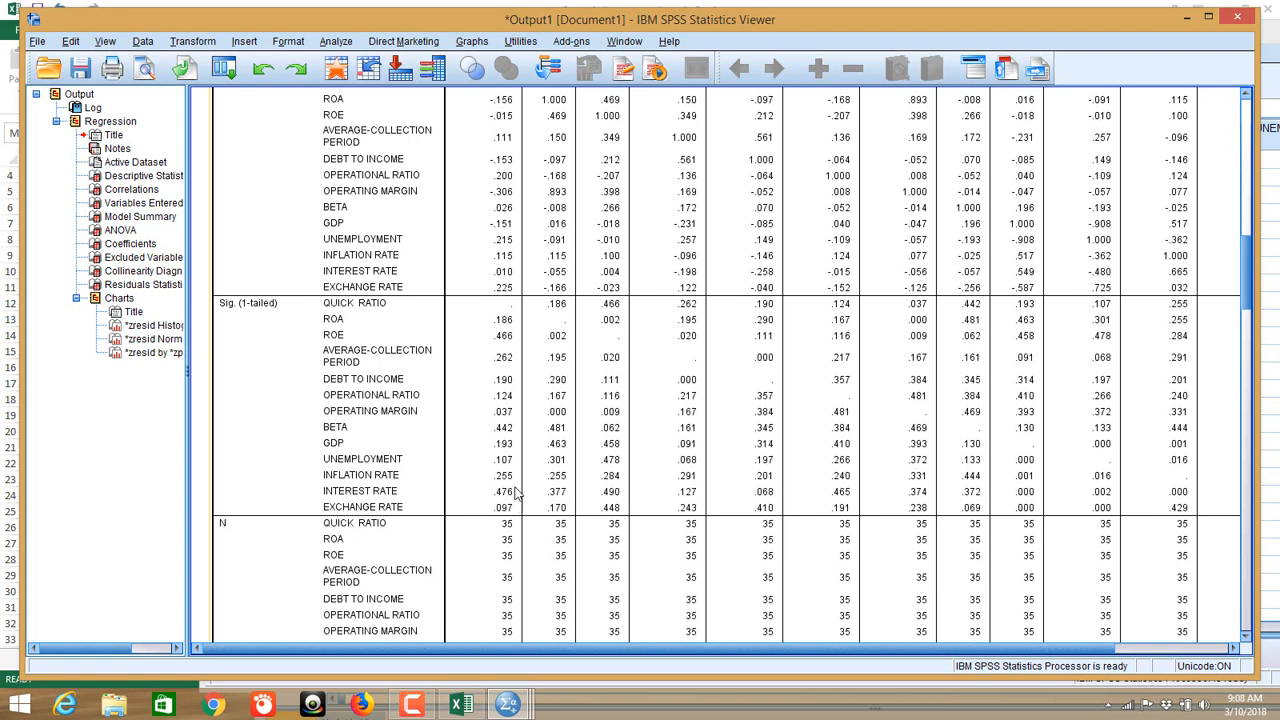
Step: Show the end of the Correlations N rows and the Variables Entered/Removed table
scroll(487, 467, "down", 1)
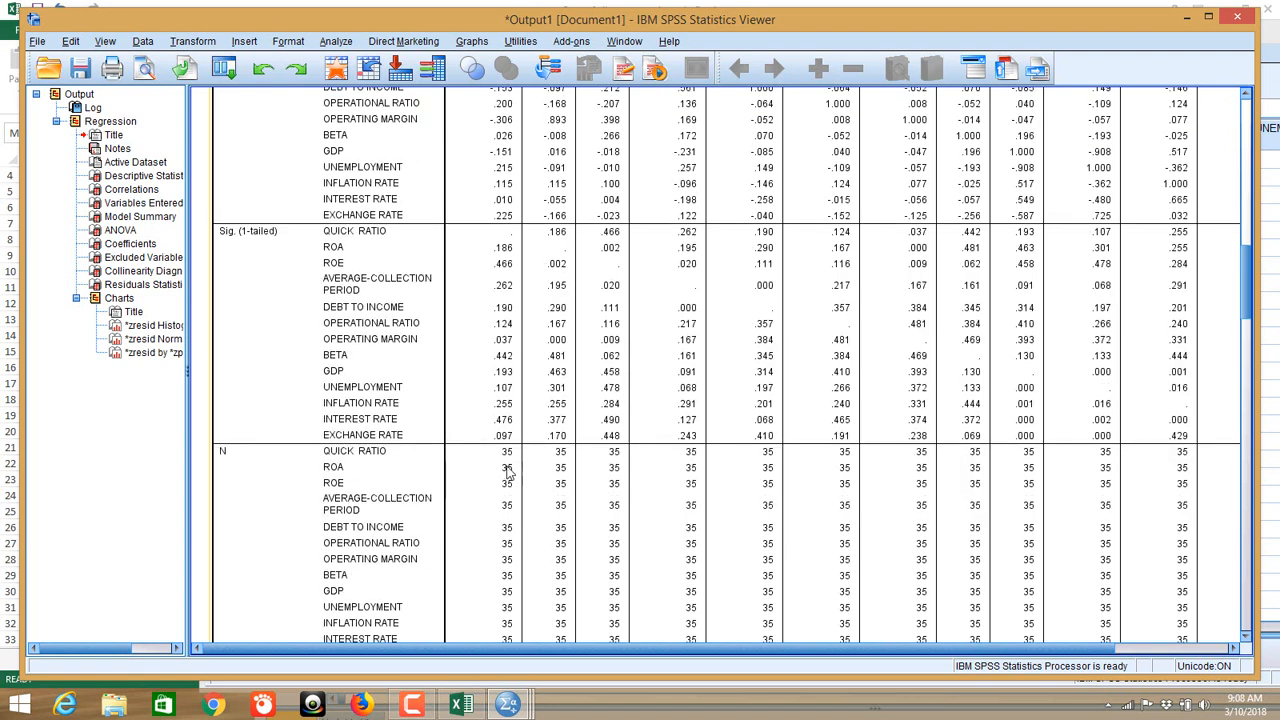
scroll(477, 478, "up", 1)
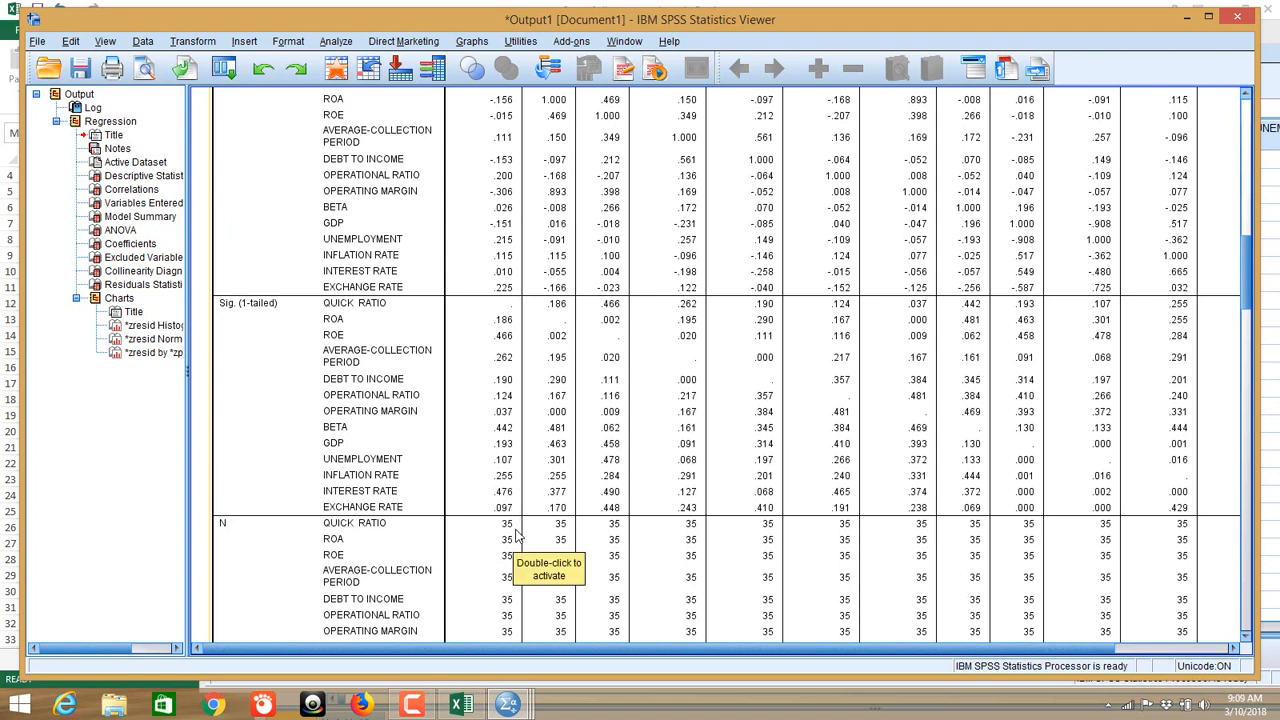
scroll(515, 535, "down", 3)
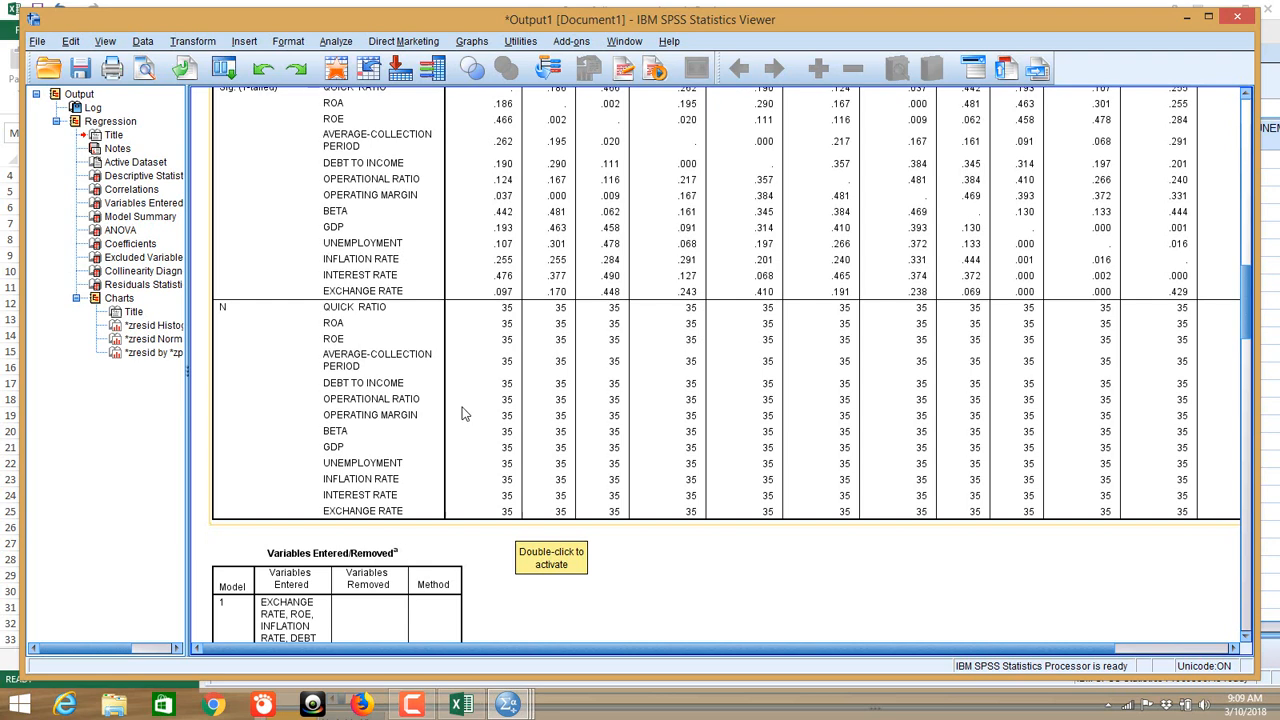
Step: Scroll to the Model Summary (R Square .426, Durbin-Watson 2.362) and ANOVA (F 1.550, Sig. .181)
scroll(462, 415, "down", 6)
scroll(463, 412, "down", 2)
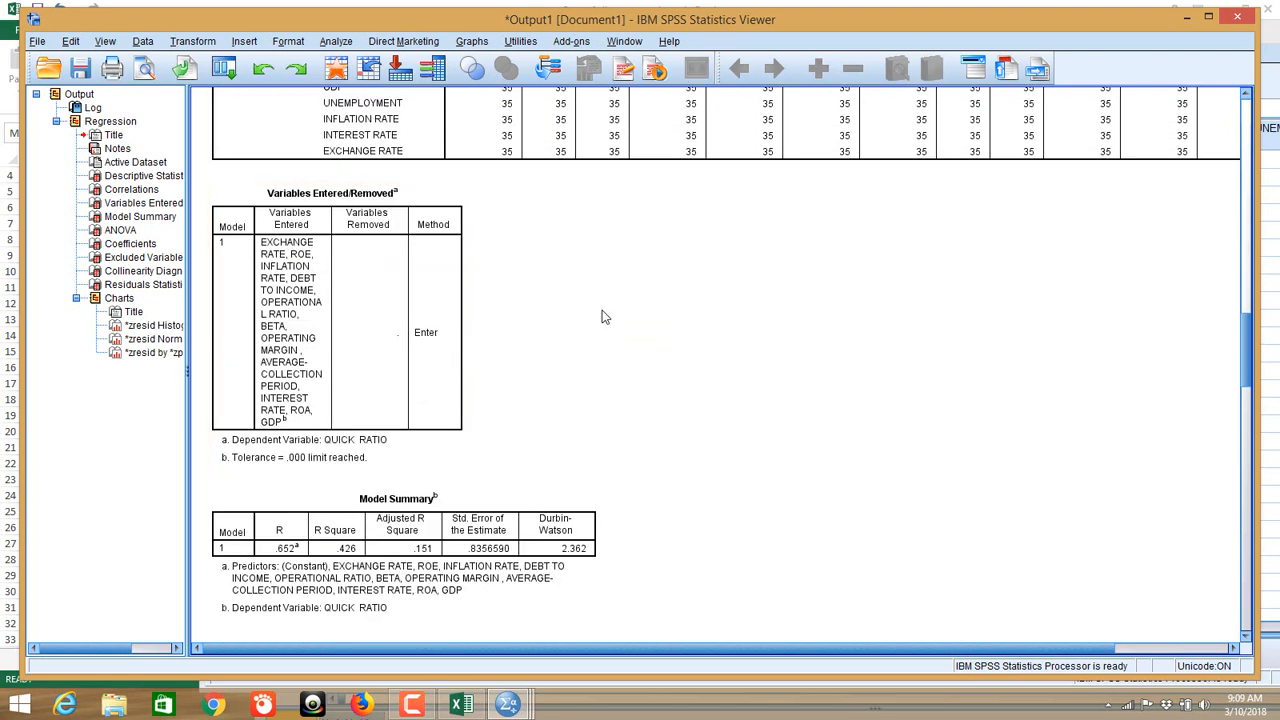
scroll(603, 316, "down", 4)
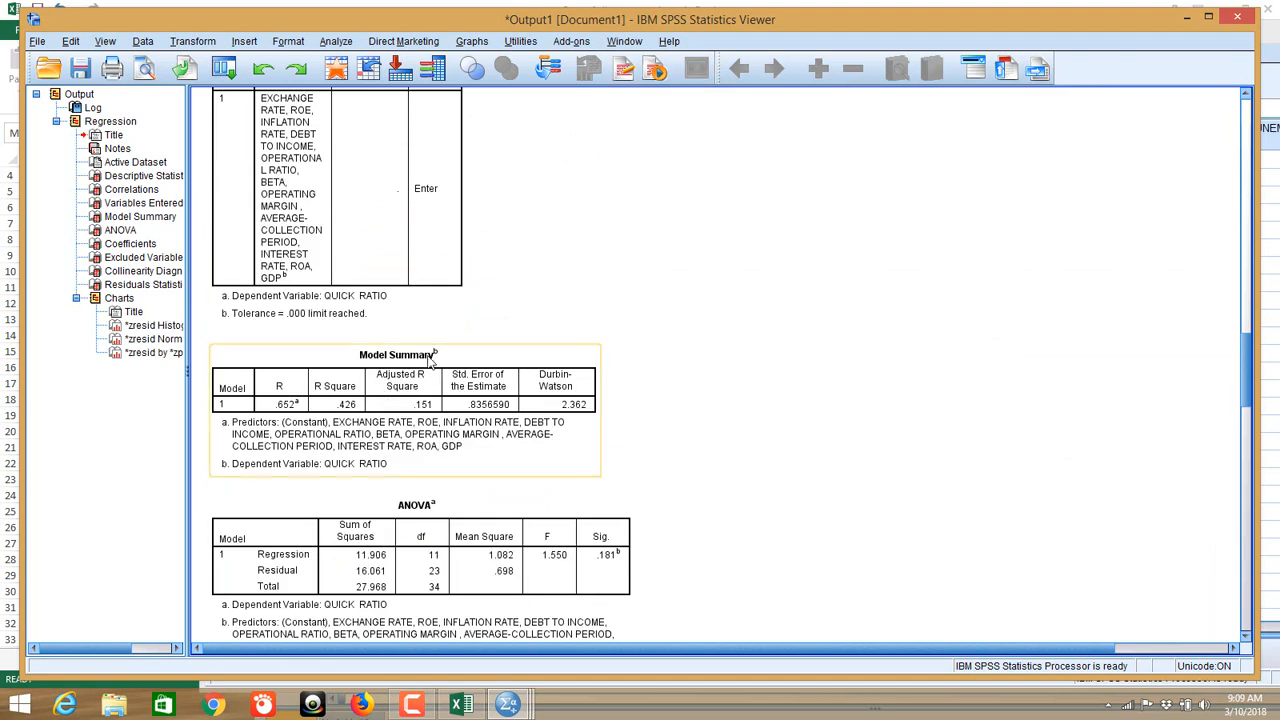
scroll(412, 330, "down", 2)
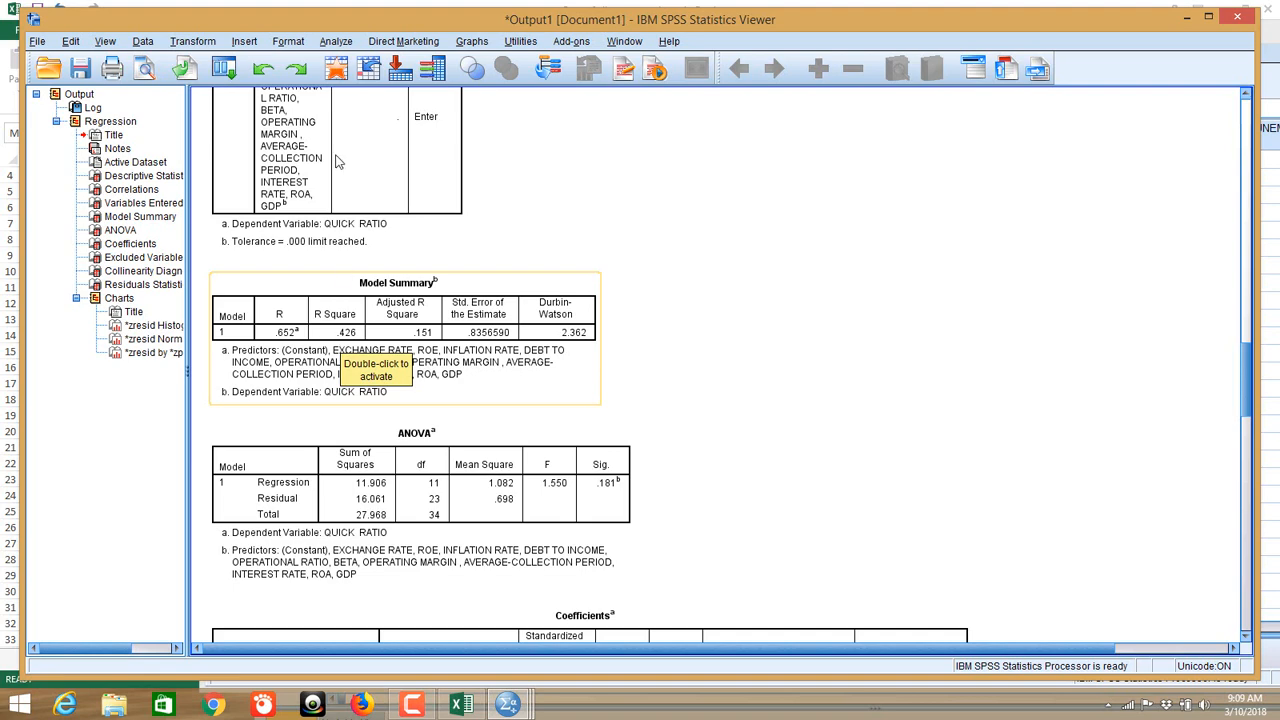
scroll(341, 338, "up", 2)
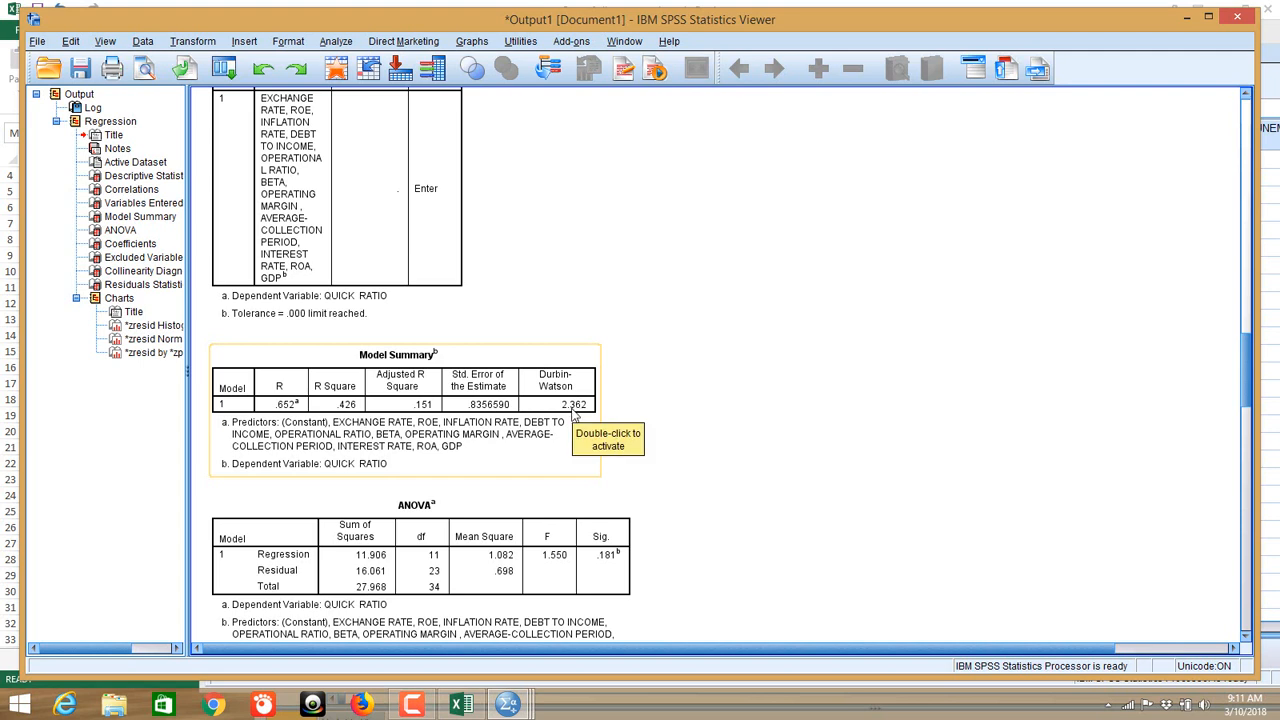
scroll(772, 381, "down", 4)
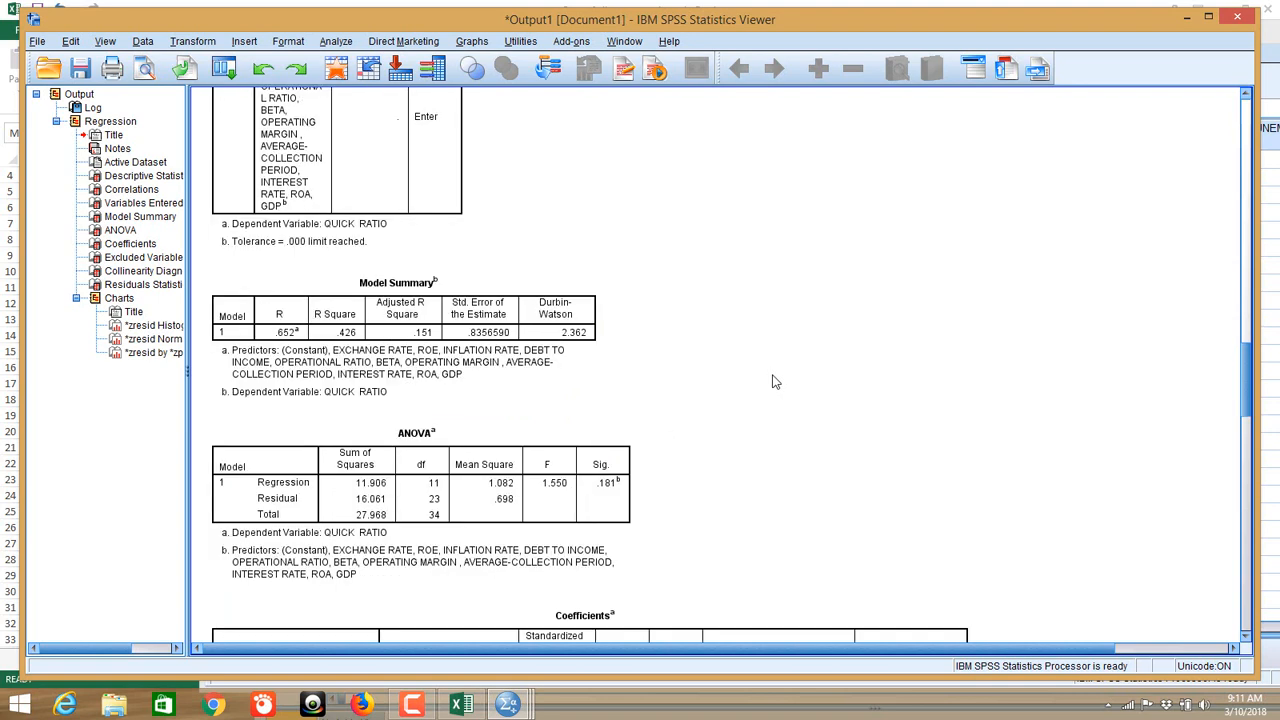
scroll(772, 381, "up", 1)
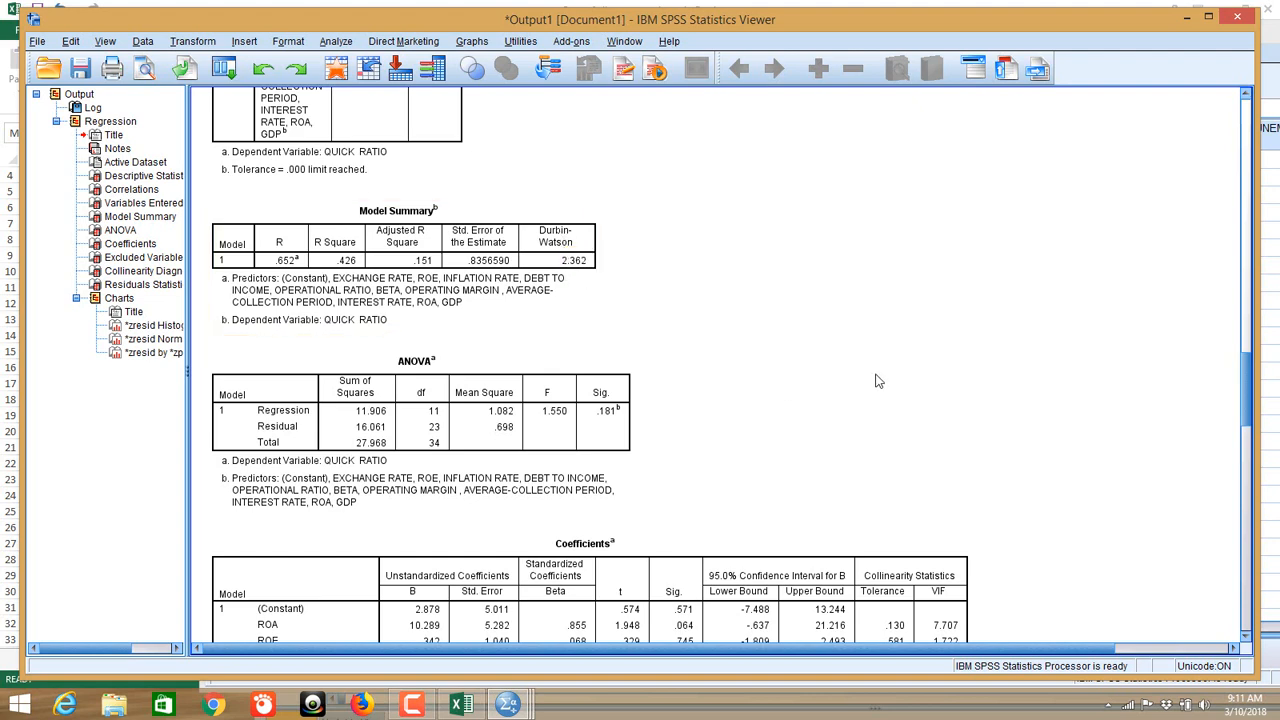
scroll(765, 372, "down", 3)
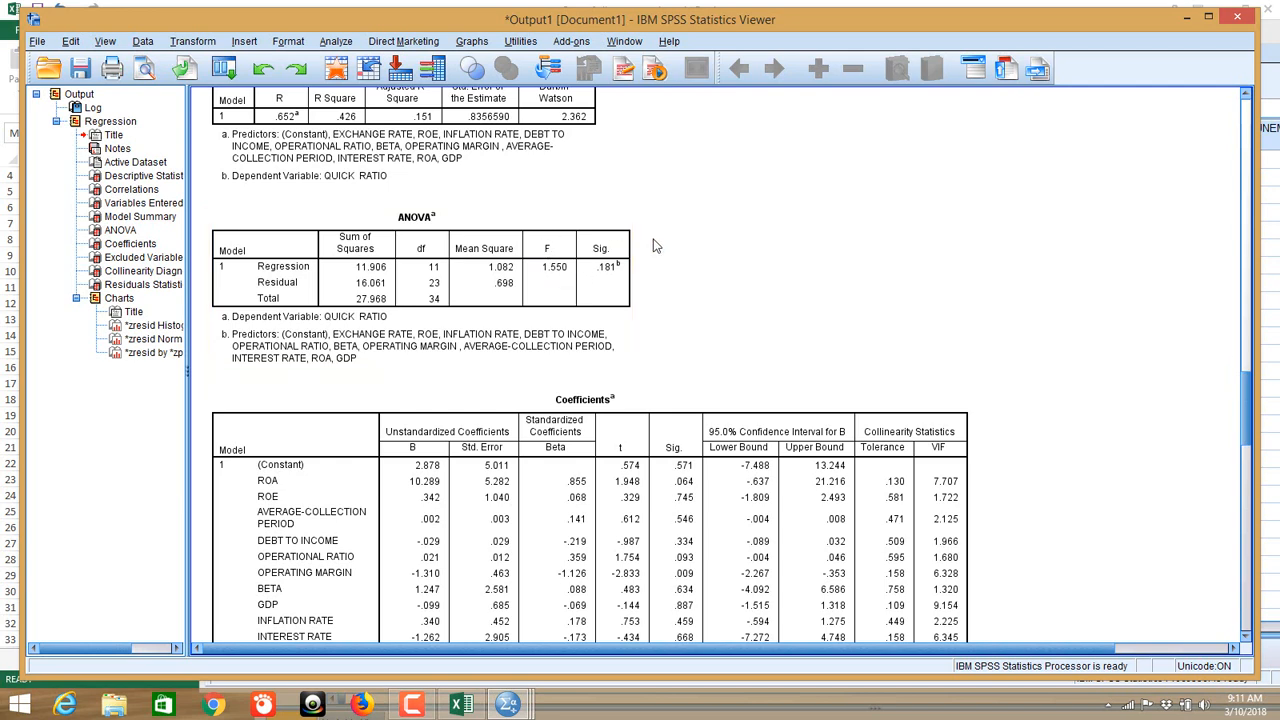
scroll(657, 251, "up", 2)
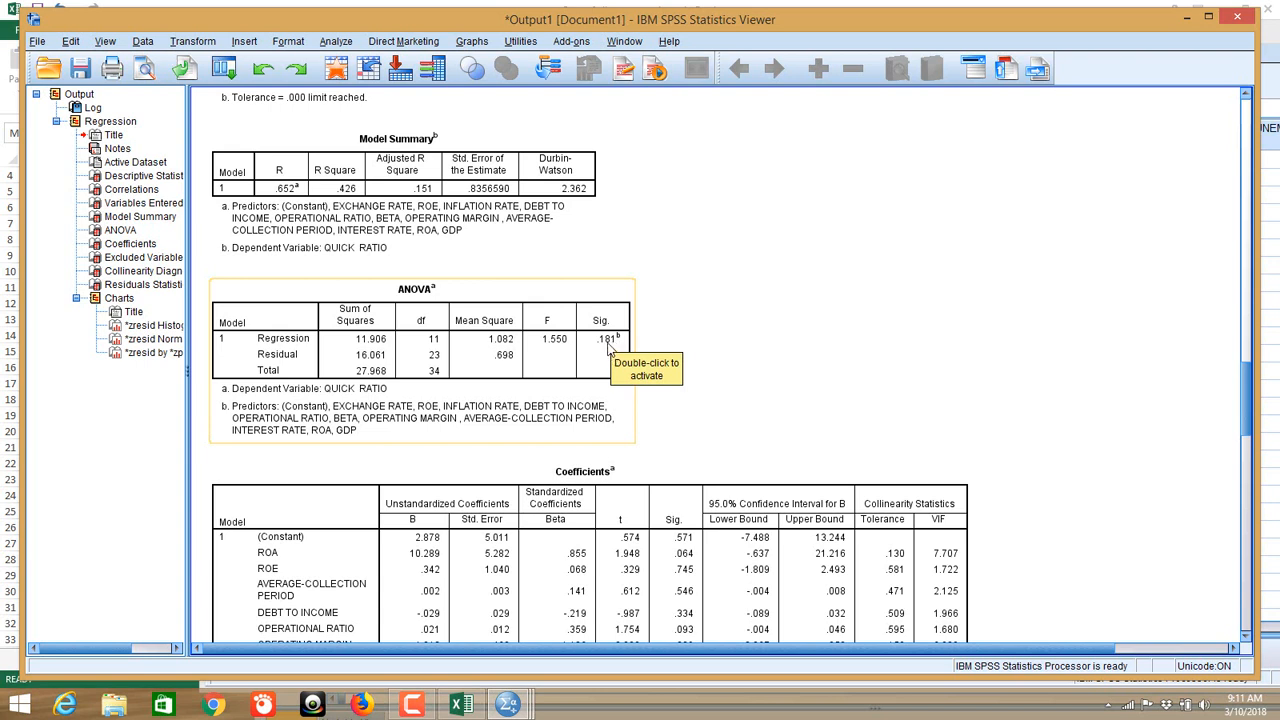
left_click(630, 300)
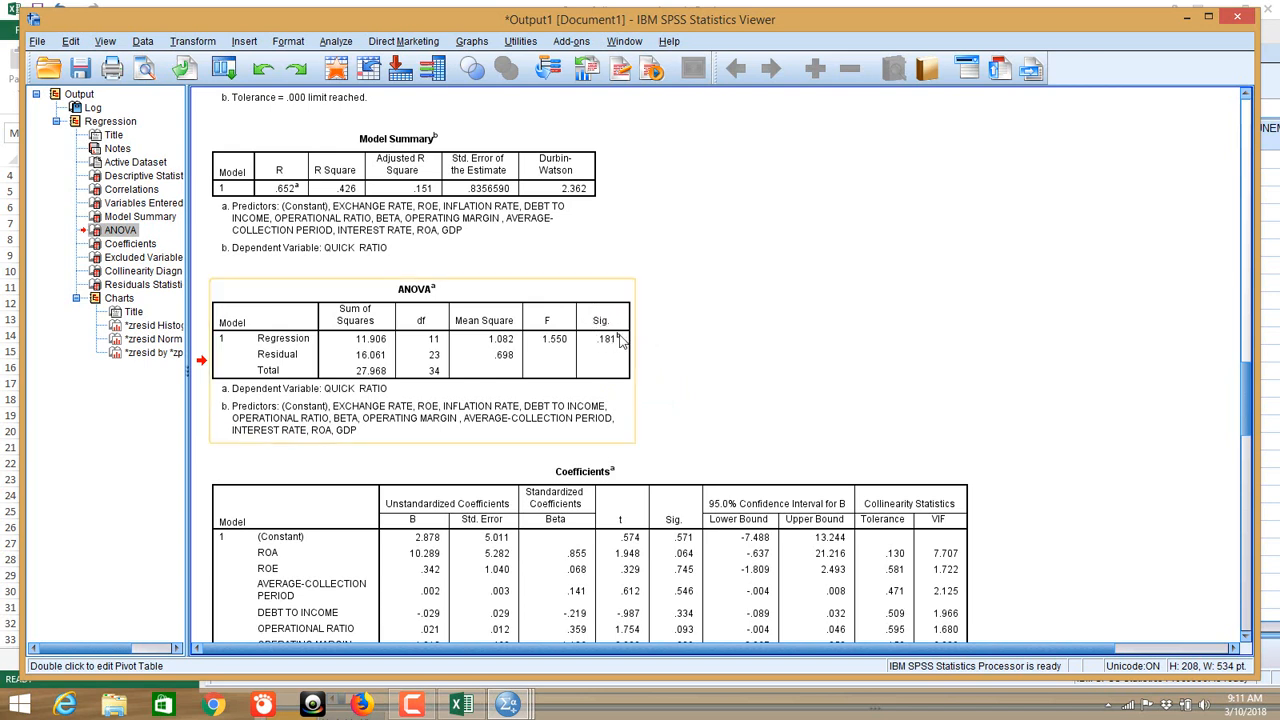
mouse_move(620, 336)
left_mouse_down()
mouse_move(760, 300)
mouse_move(785, 309)
mouse_move(714, 309)
mouse_move(766, 309)
mouse_move(798, 292)
mouse_move(651, 340)
mouse_move(600, 338)
left_mouse_up()
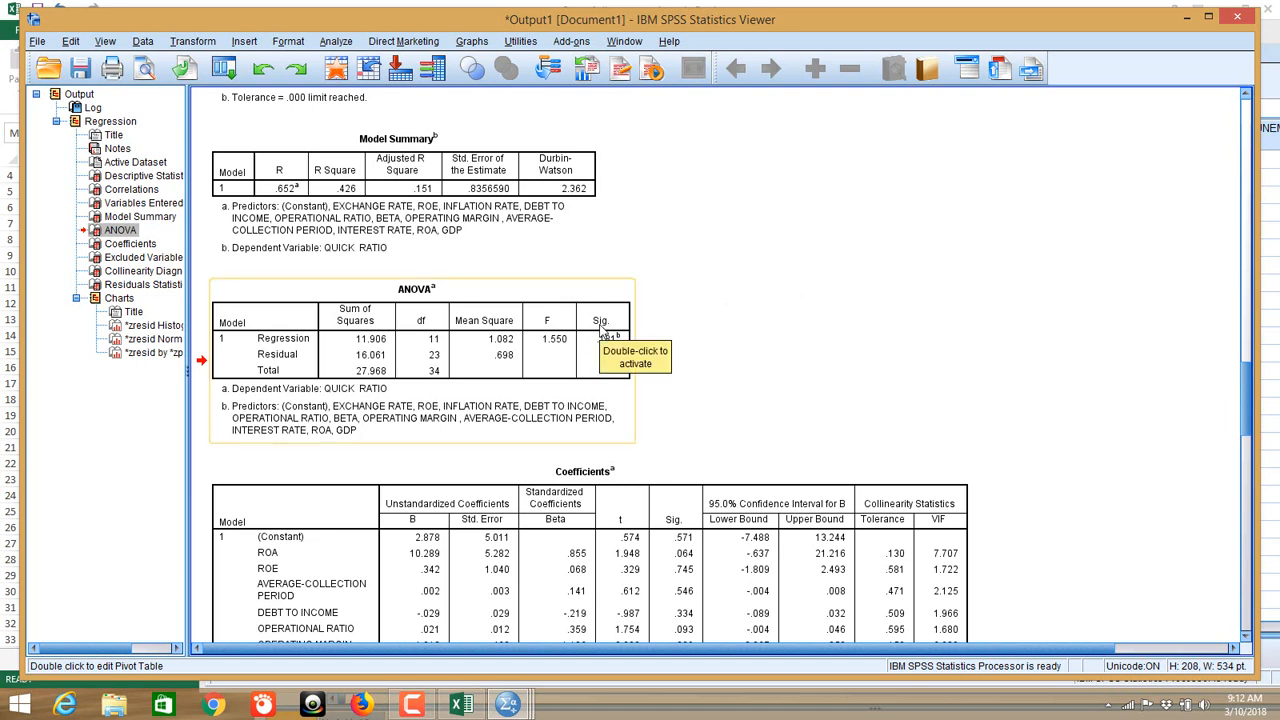
left_click_drag(595, 331, 775, 289)
scroll(799, 287, "down", 2)
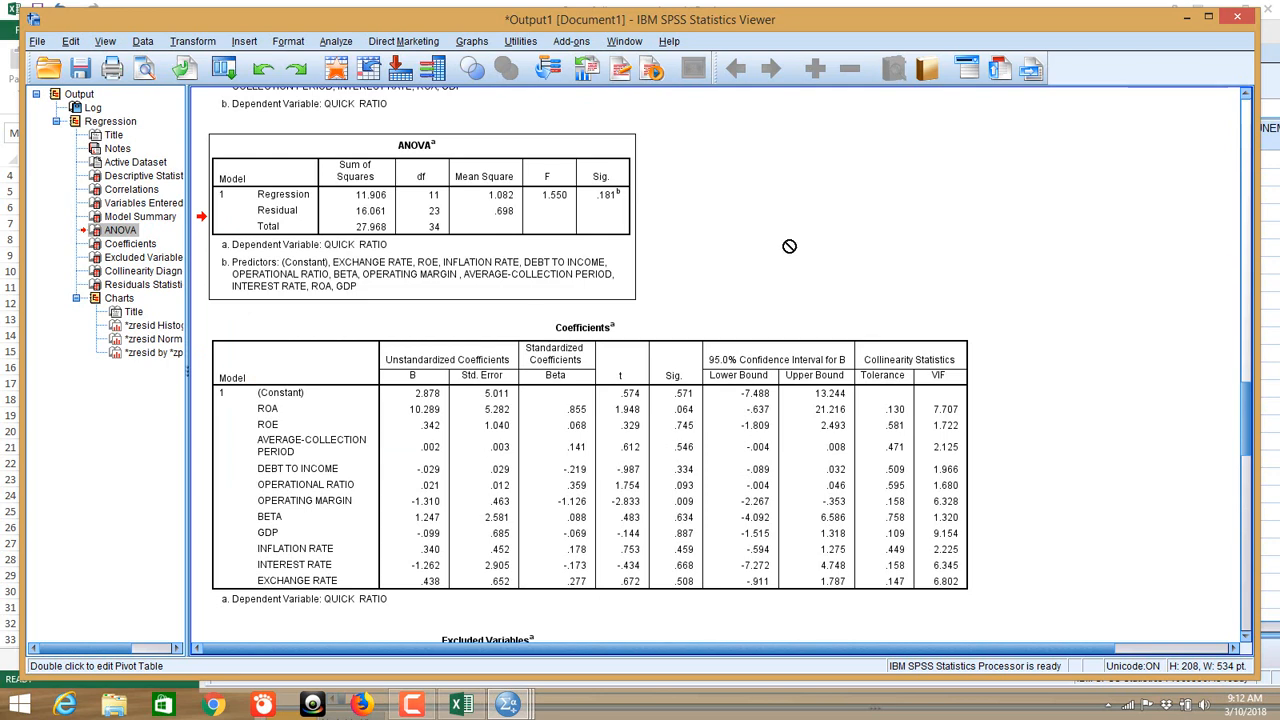
scroll(776, 264, "down", 1)
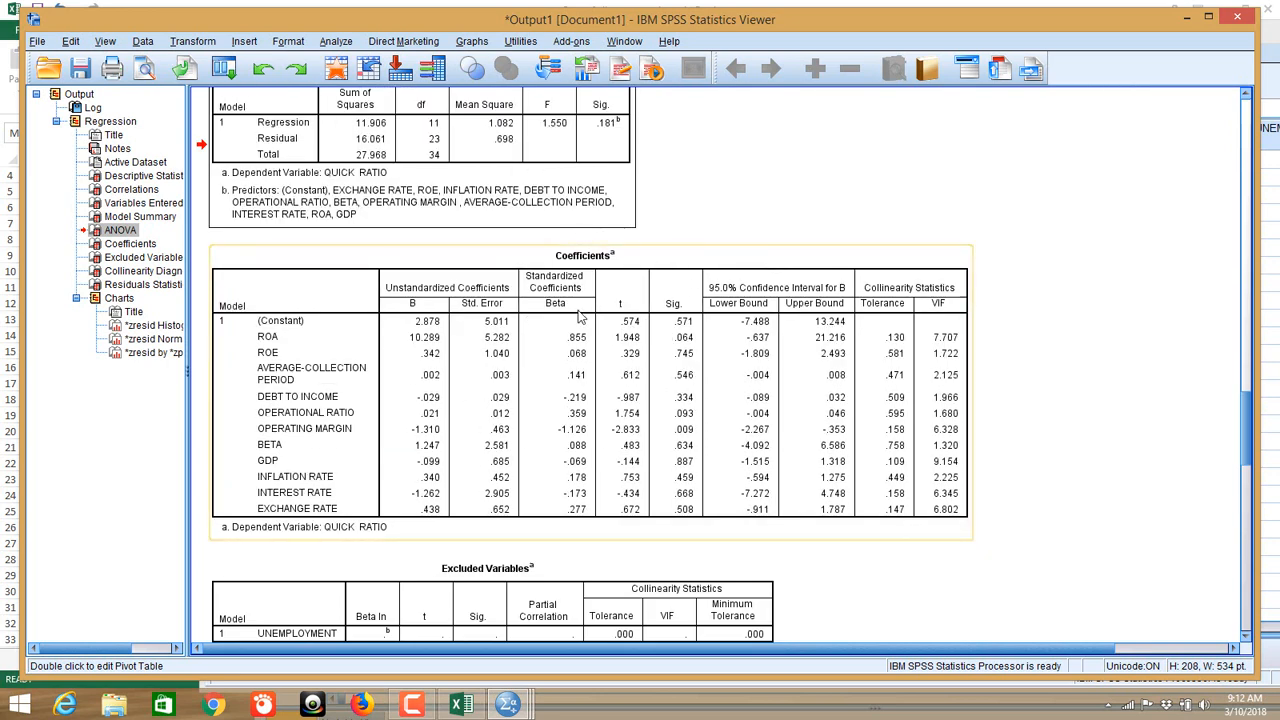
scroll(749, 189, "up", 3)
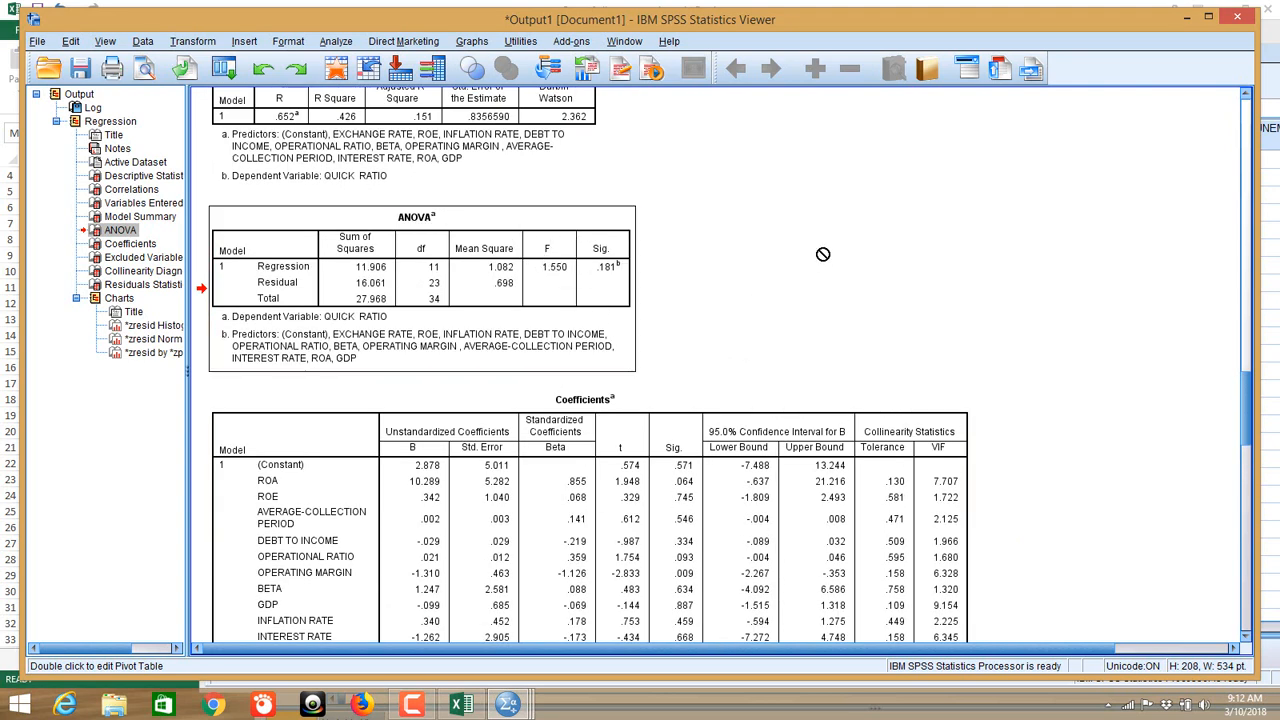
scroll(820, 252, "up", 7)
scroll(820, 252, "up", 15)
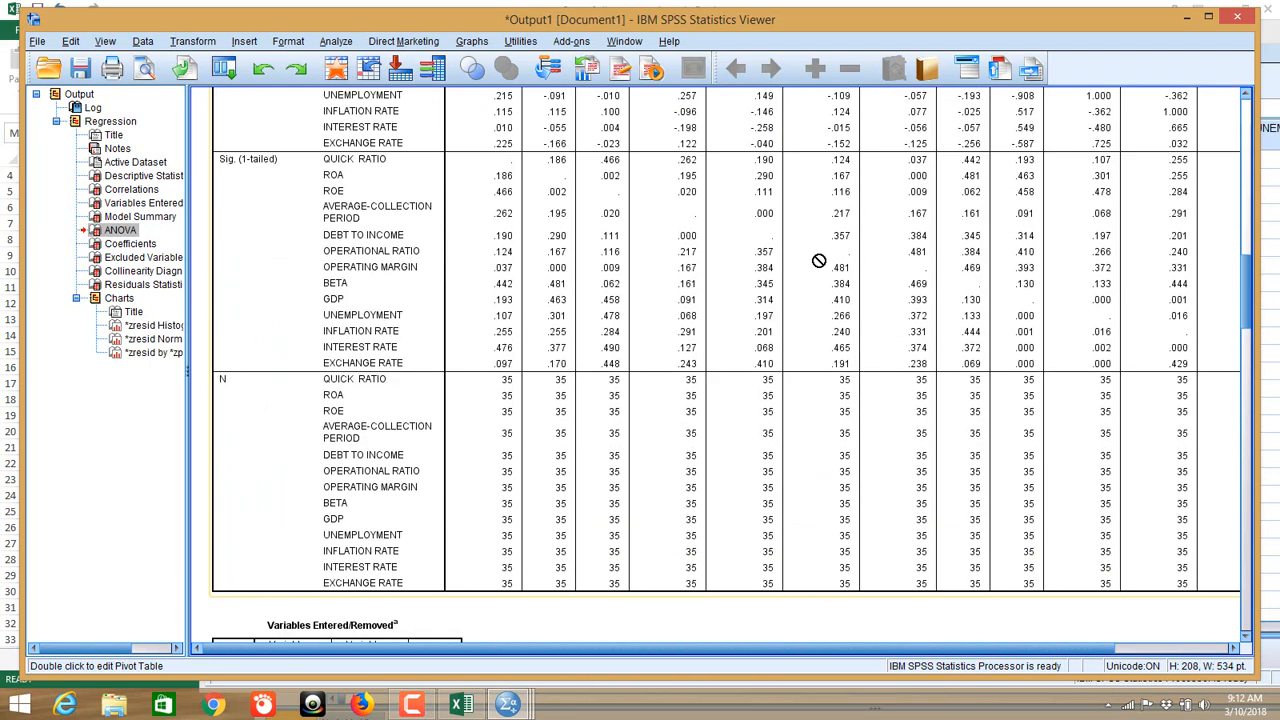
scroll(815, 268, "up", 6)
scroll(815, 268, "down", 3)
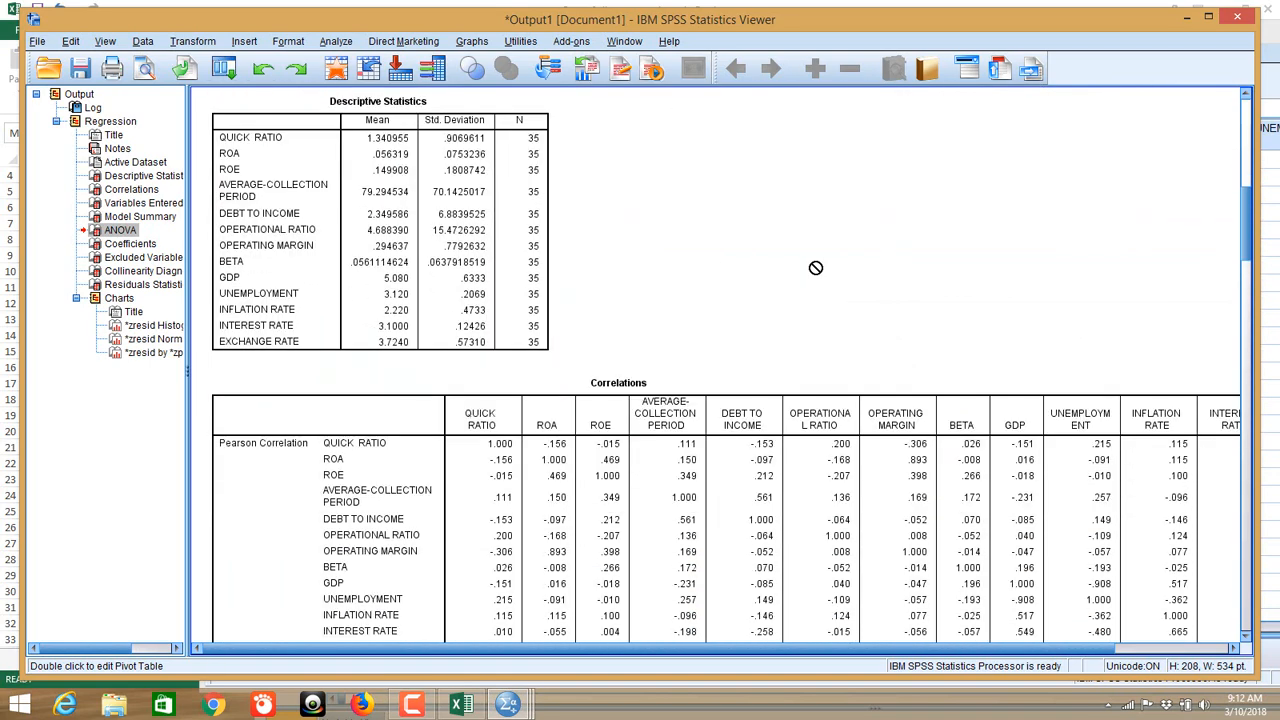
scroll(586, 271, "down", 8)
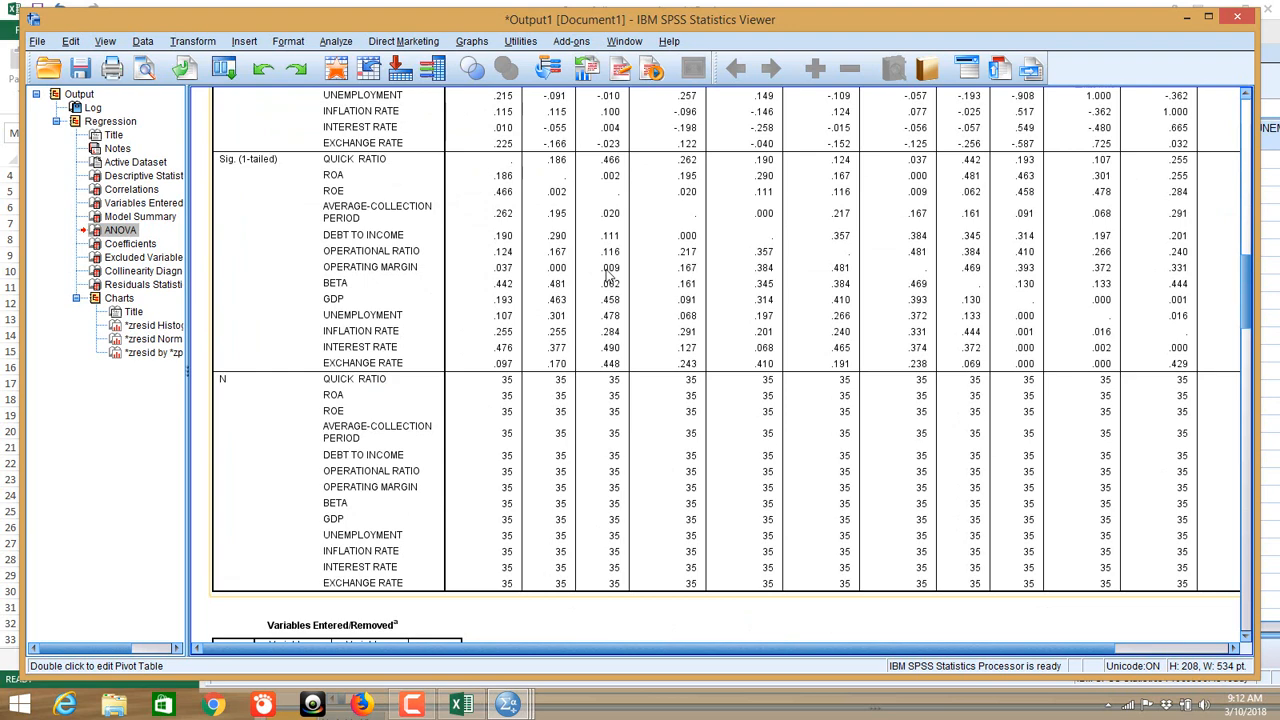
scroll(567, 255, "up", 1)
scroll(510, 225, "up", 3)
scroll(505, 440, "down", 4)
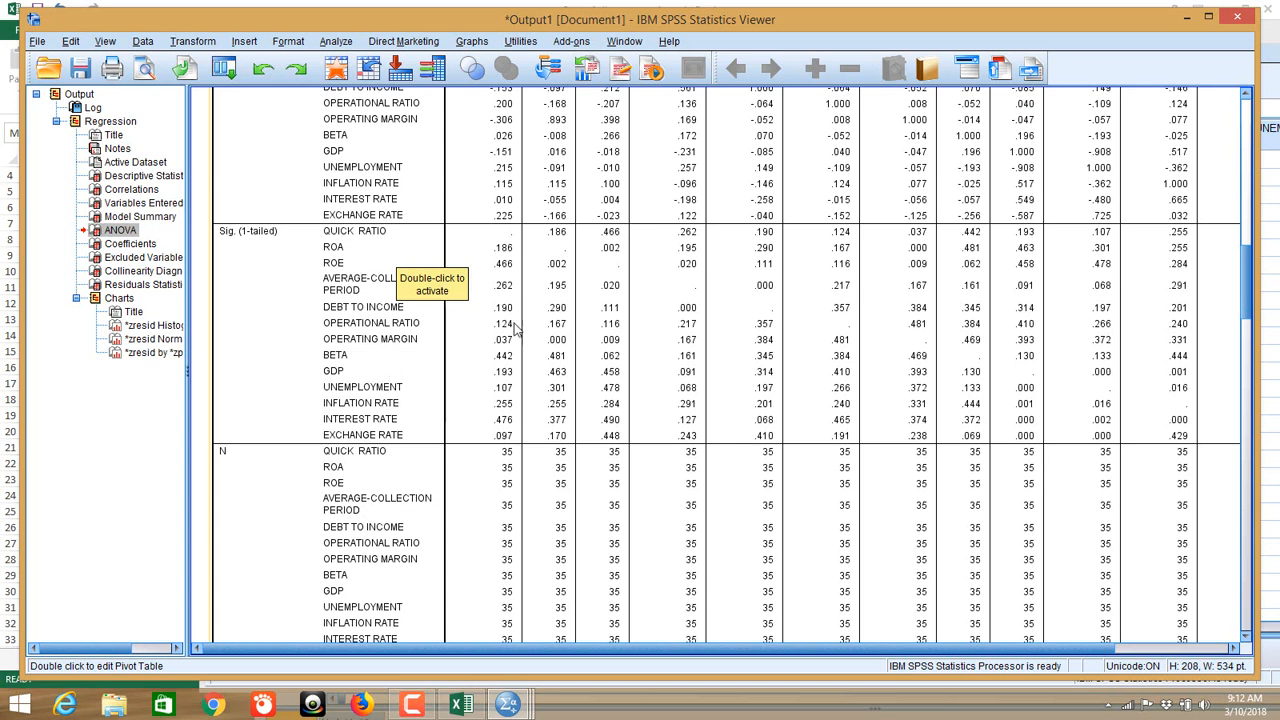
scroll(535, 315, "down", 15)
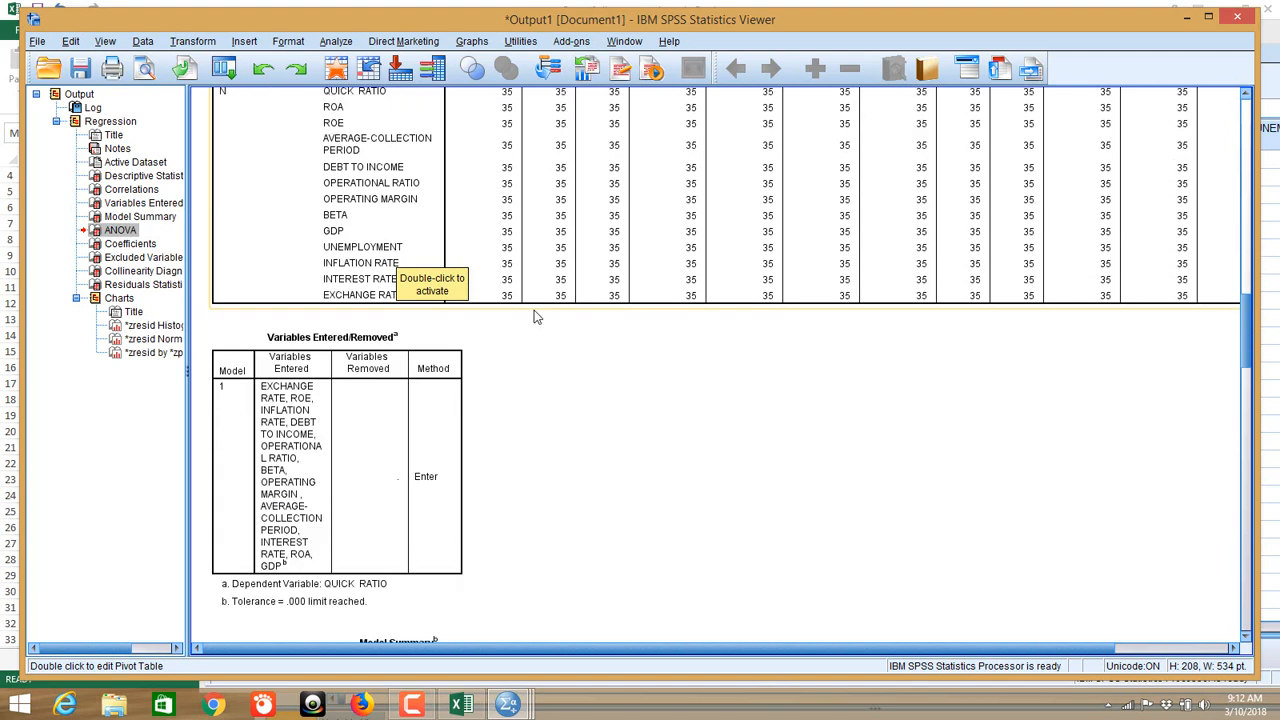
scroll(535, 315, "up", 3)
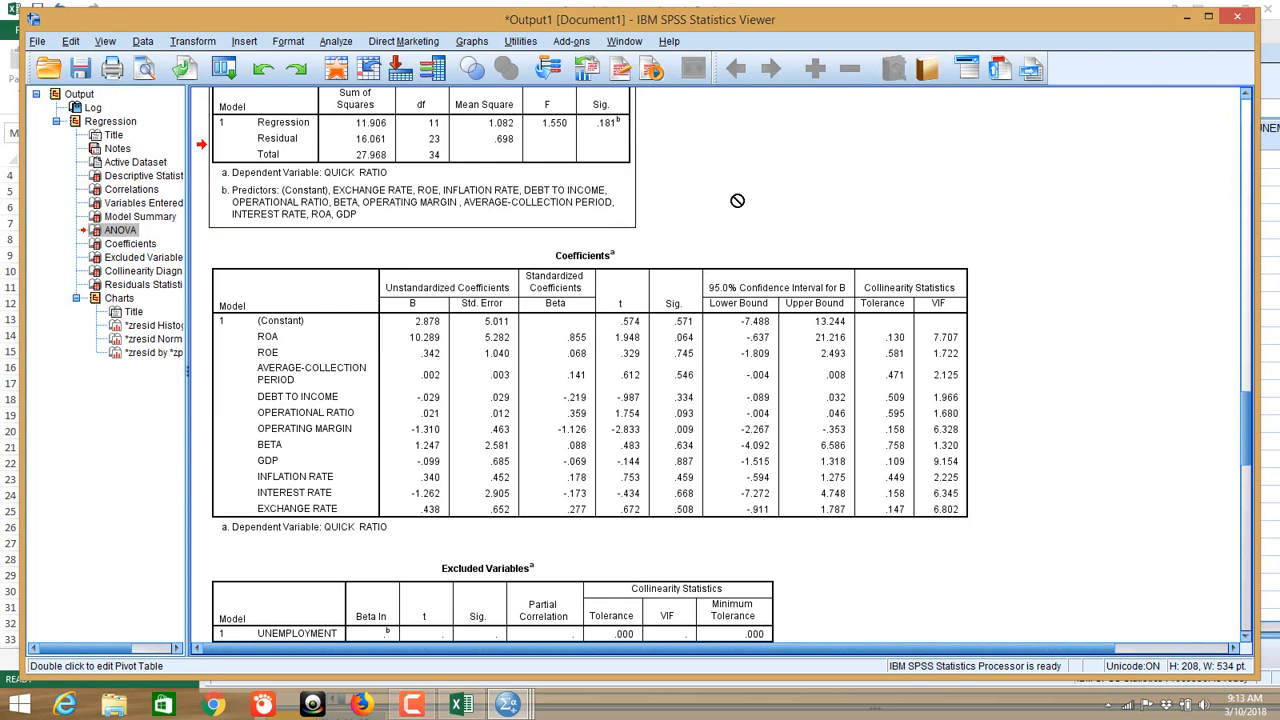
scroll(737, 199, "down", 3)
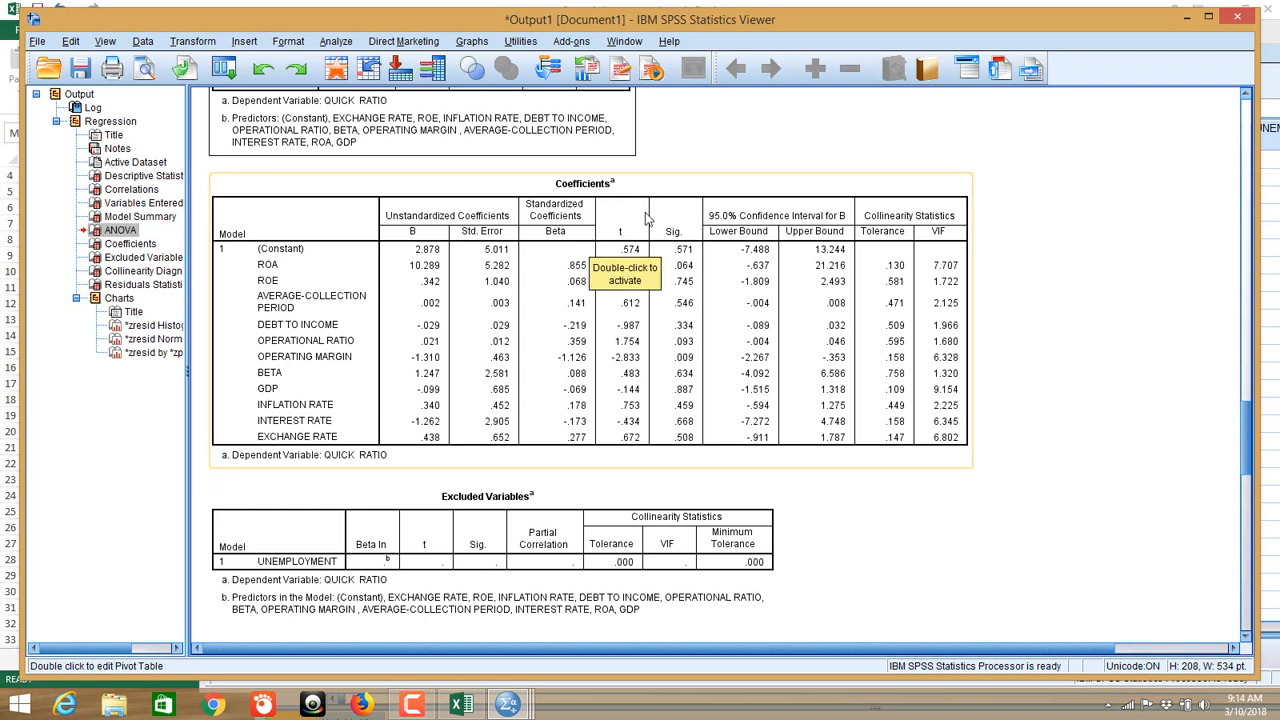
scroll(570, 253, "up", 15)
scroll(550, 260, "up", 4)
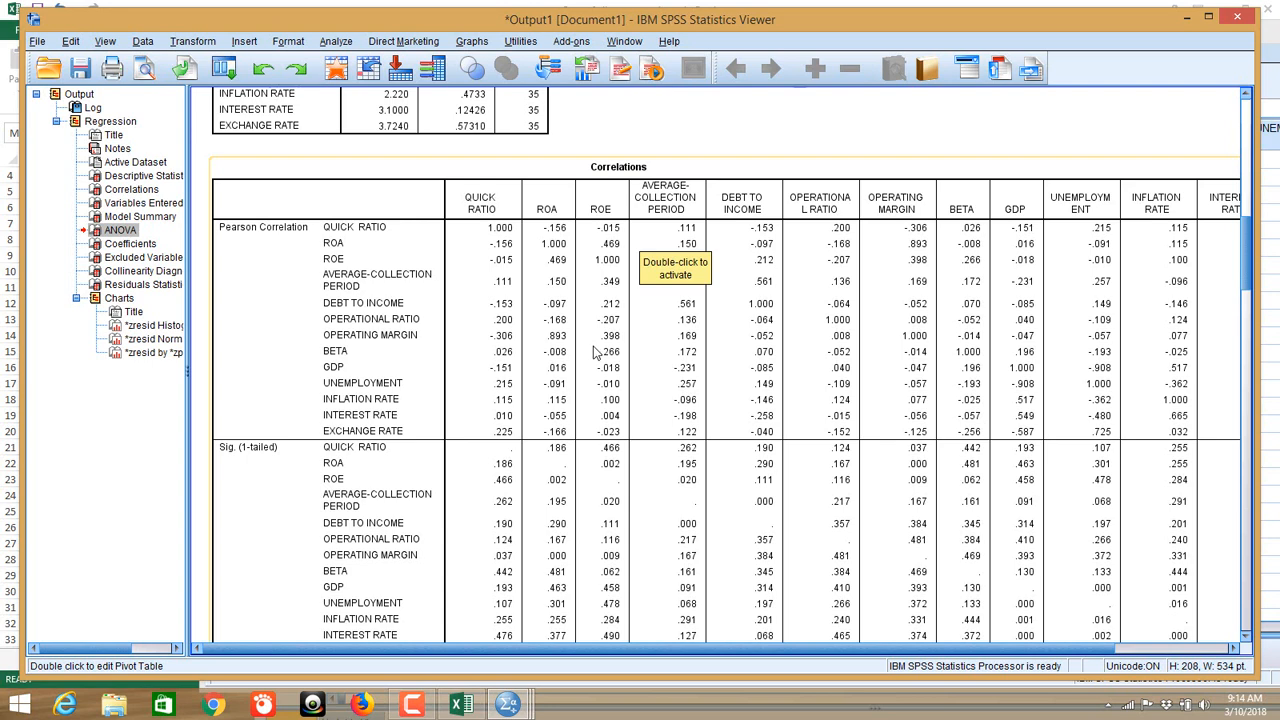
Step: Review the rest of the QUICK RATIO Coefficients table, then switch to the Excel Combined sheet
scroll(595, 352, "down", 15)
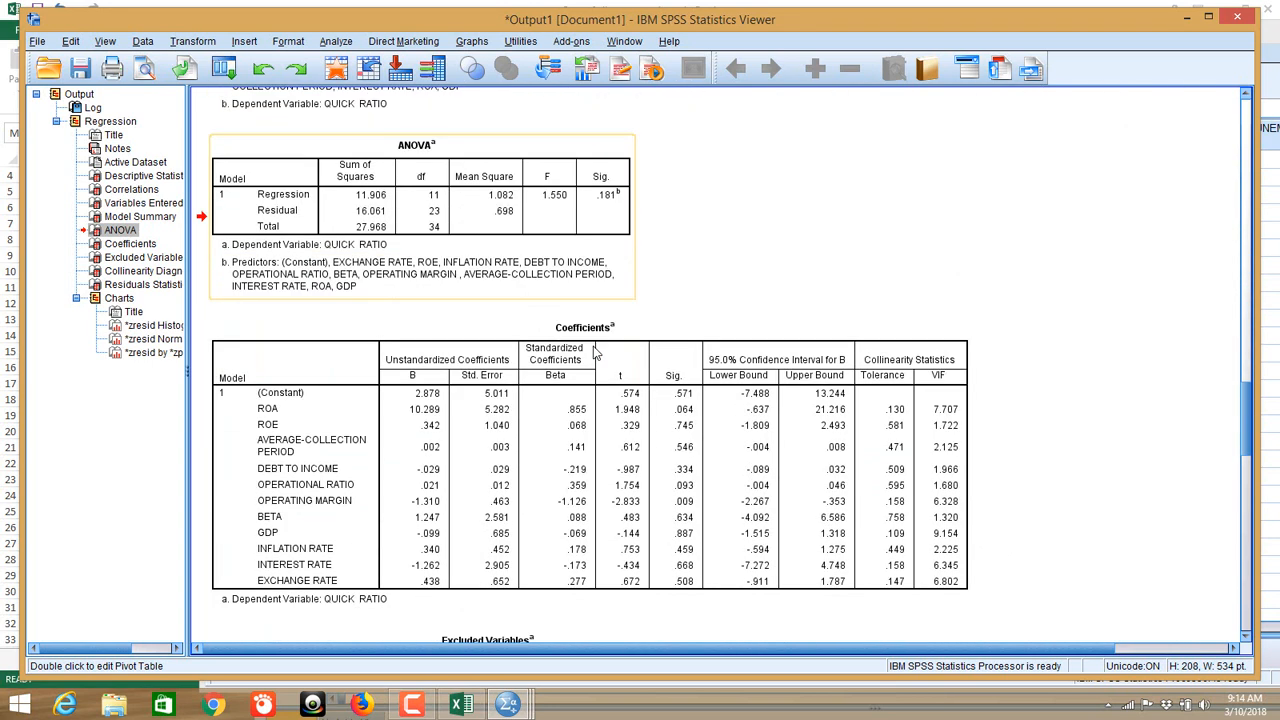
scroll(595, 352, "down", 3)
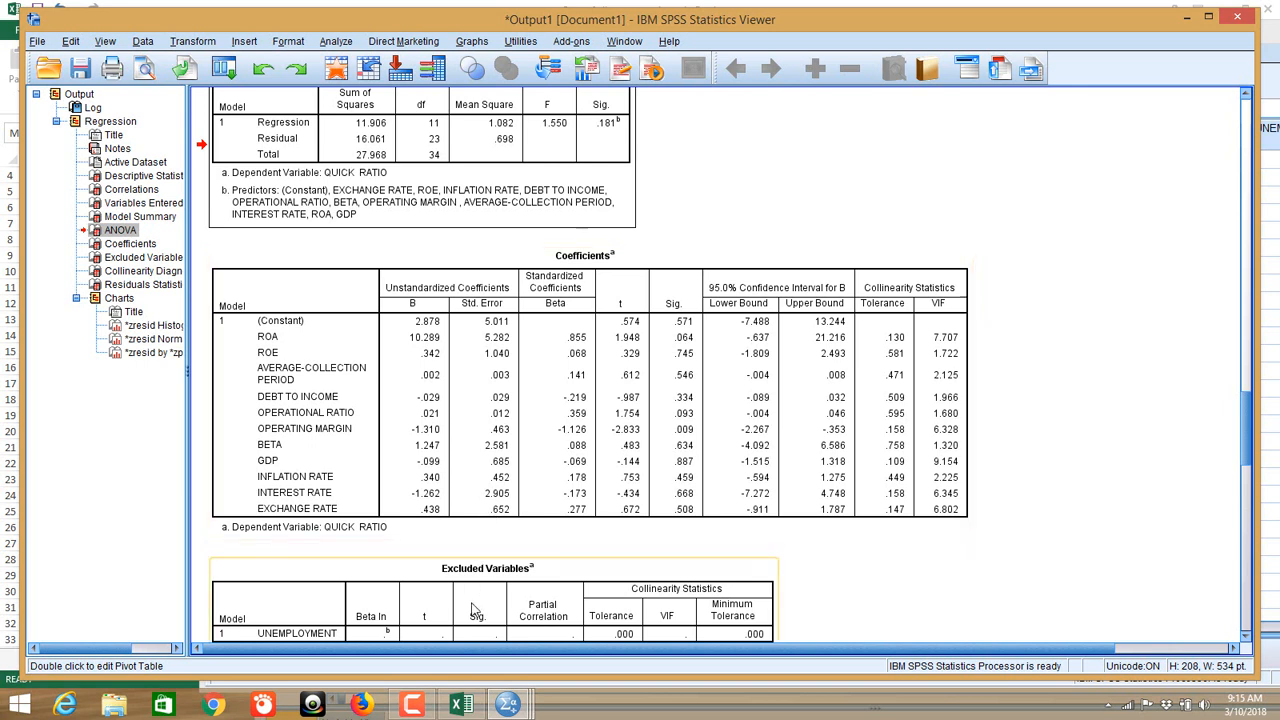
left_click(461, 705)
scroll(552, 414, "up", 1)
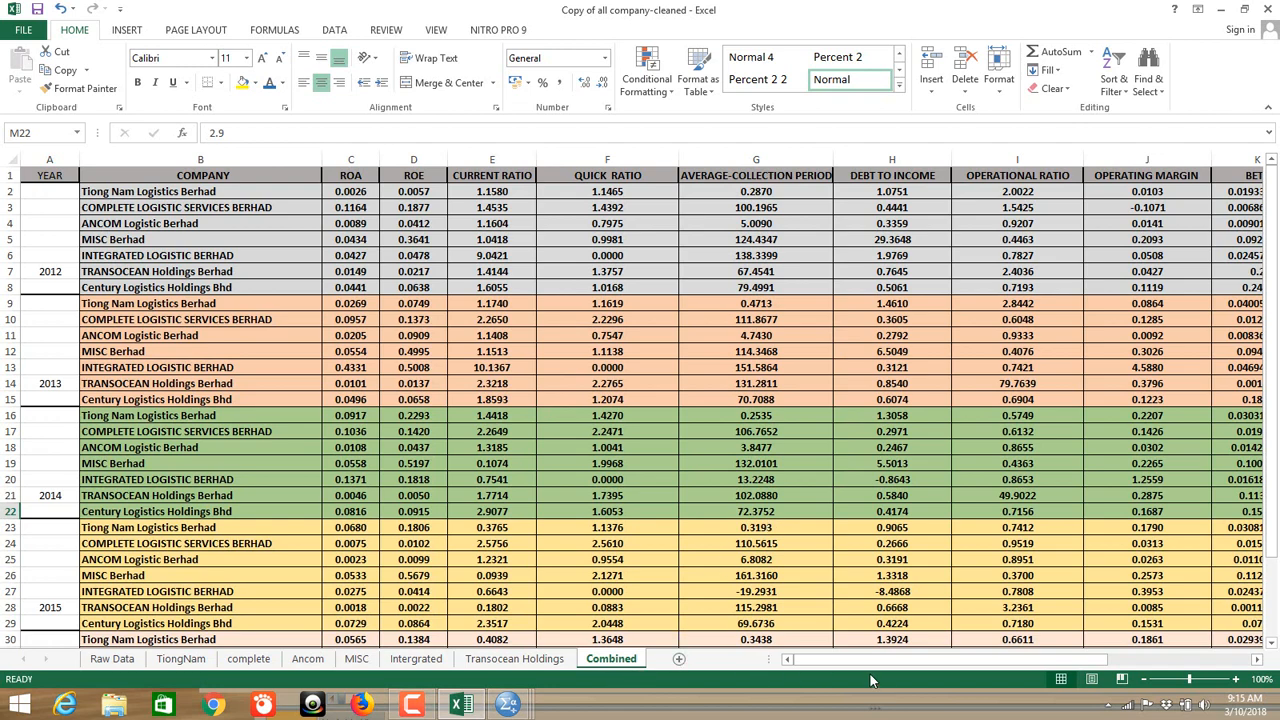
Step: Check the first OPERATING MARGIN value, then inspect Raw Data's OPERATING MARGIN, Revenue and EBIT columns
left_click_drag(1045, 664, 1108, 668)
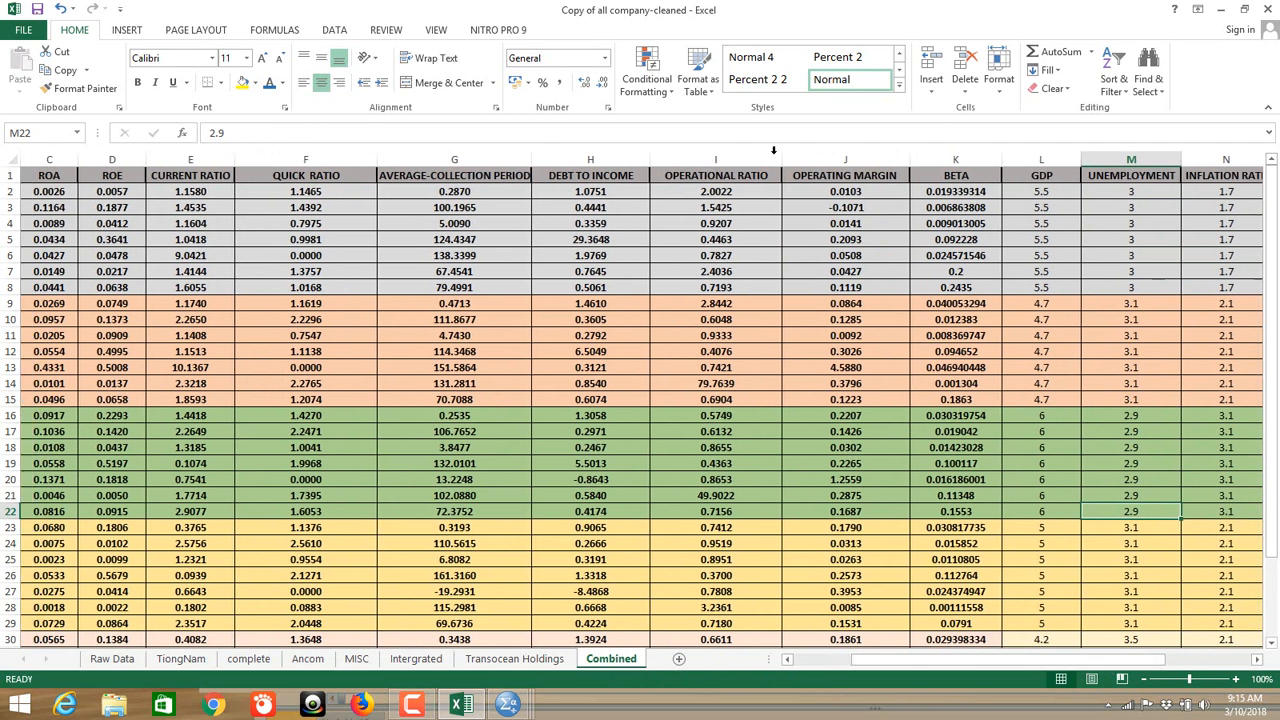
left_click(850, 189)
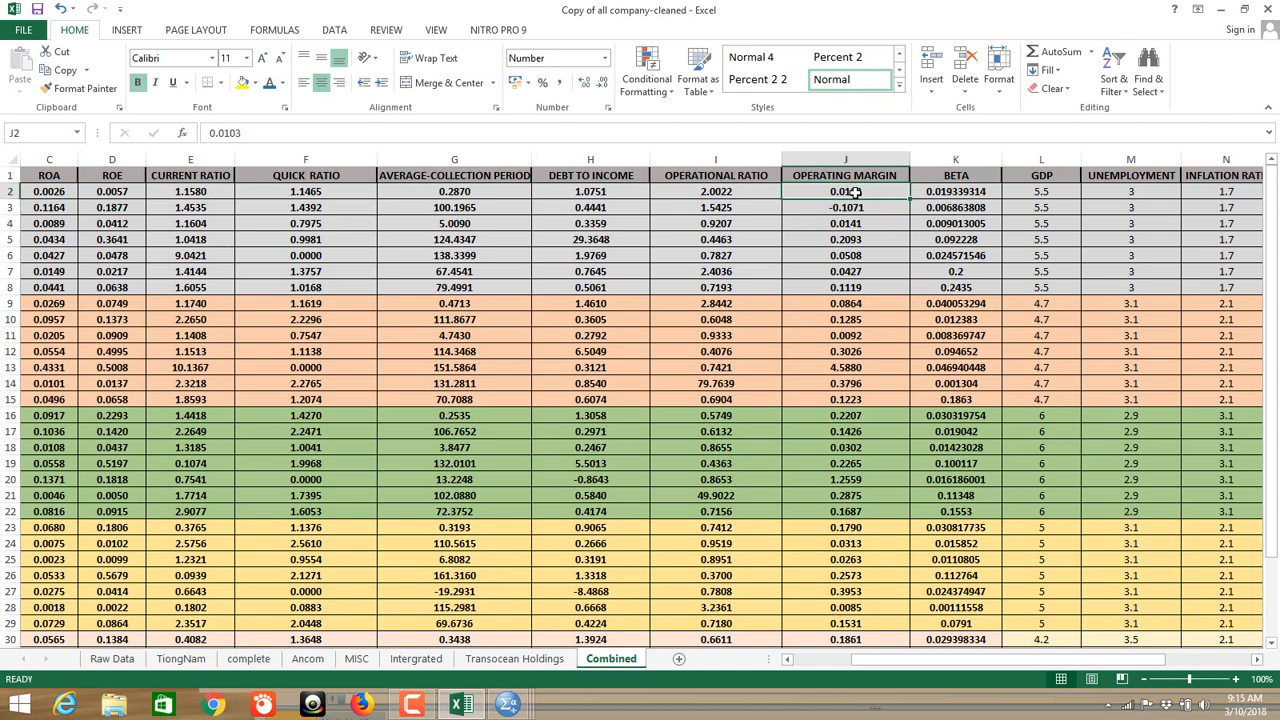
left_click(114, 661)
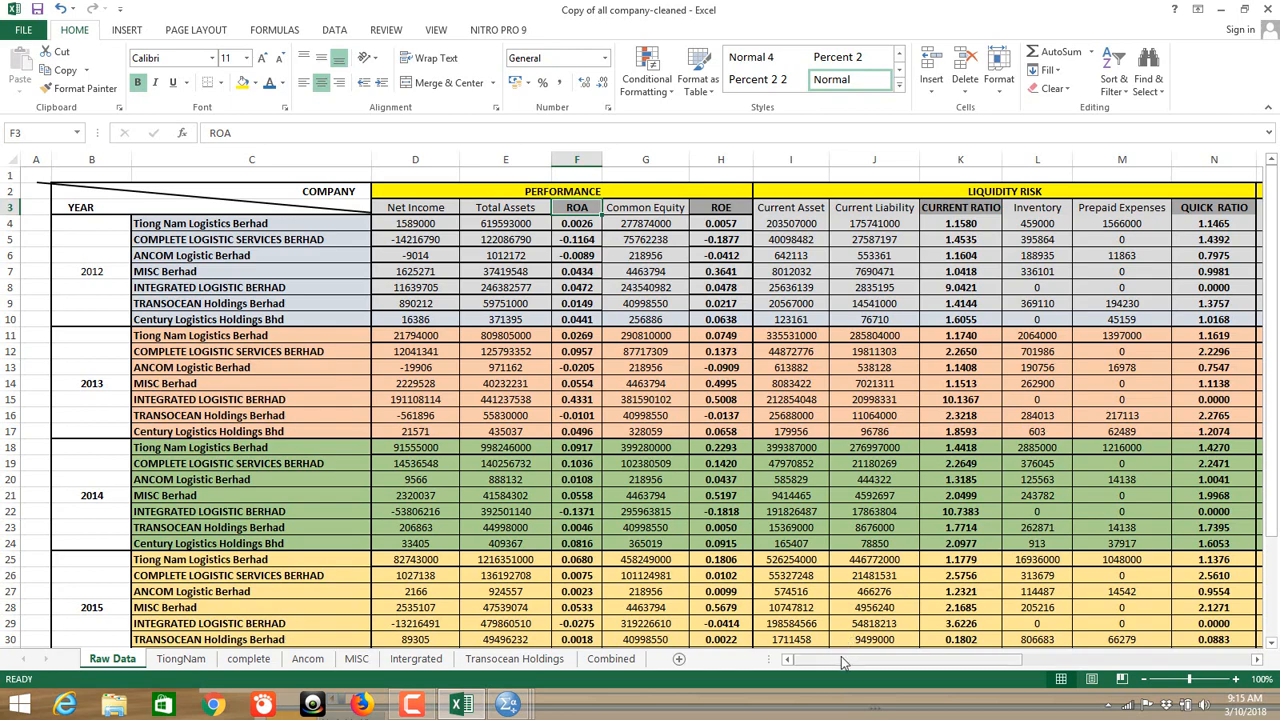
left_click_drag(841, 656, 1038, 668)
left_click(1147, 210)
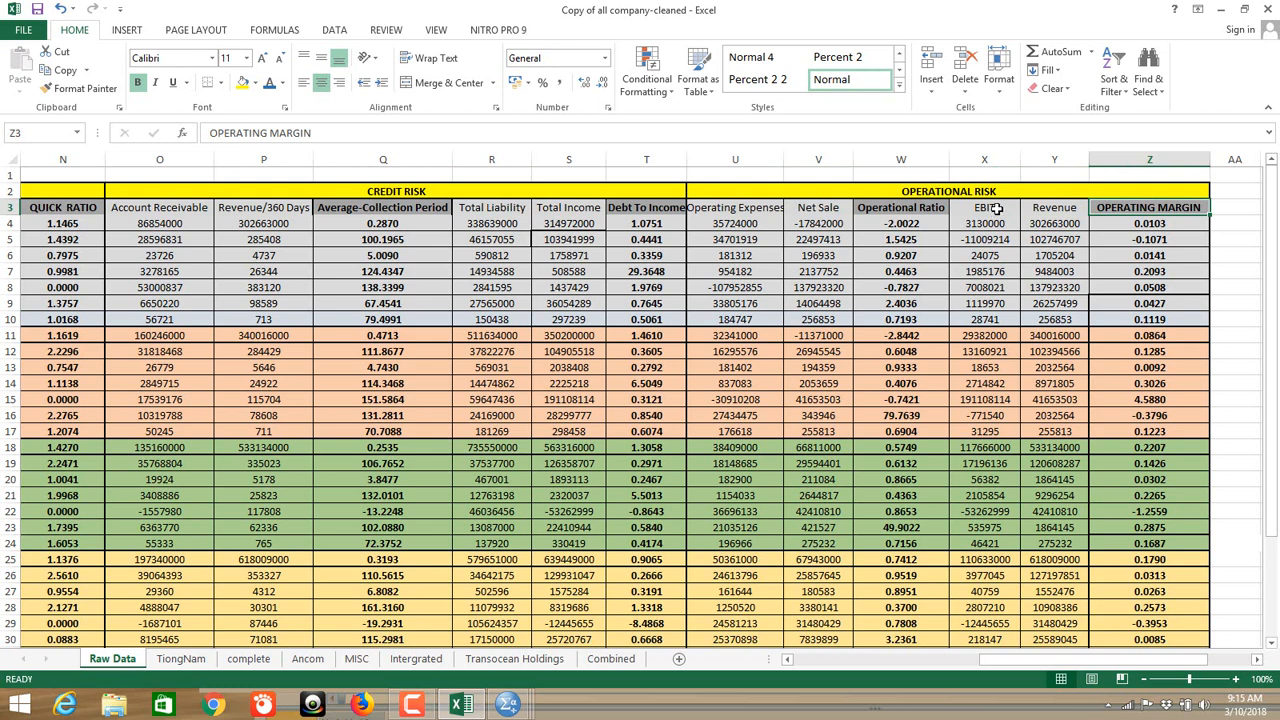
left_click(1064, 207)
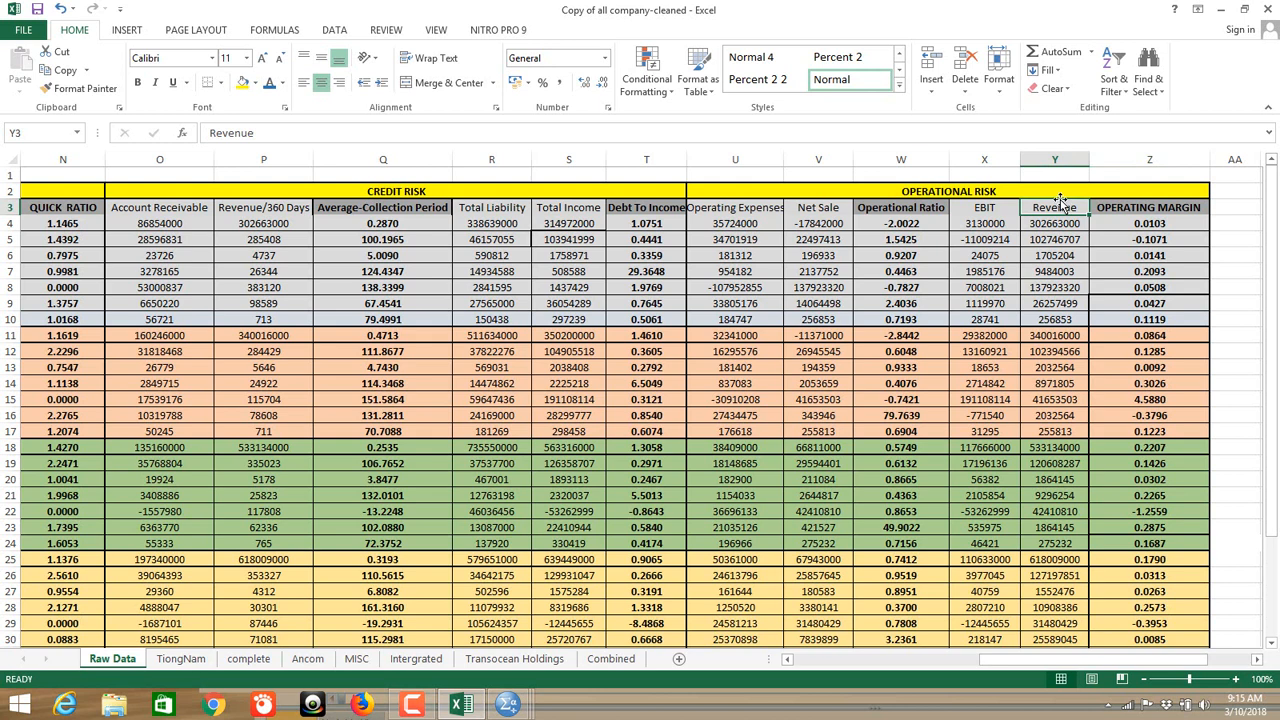
left_click(984, 209)
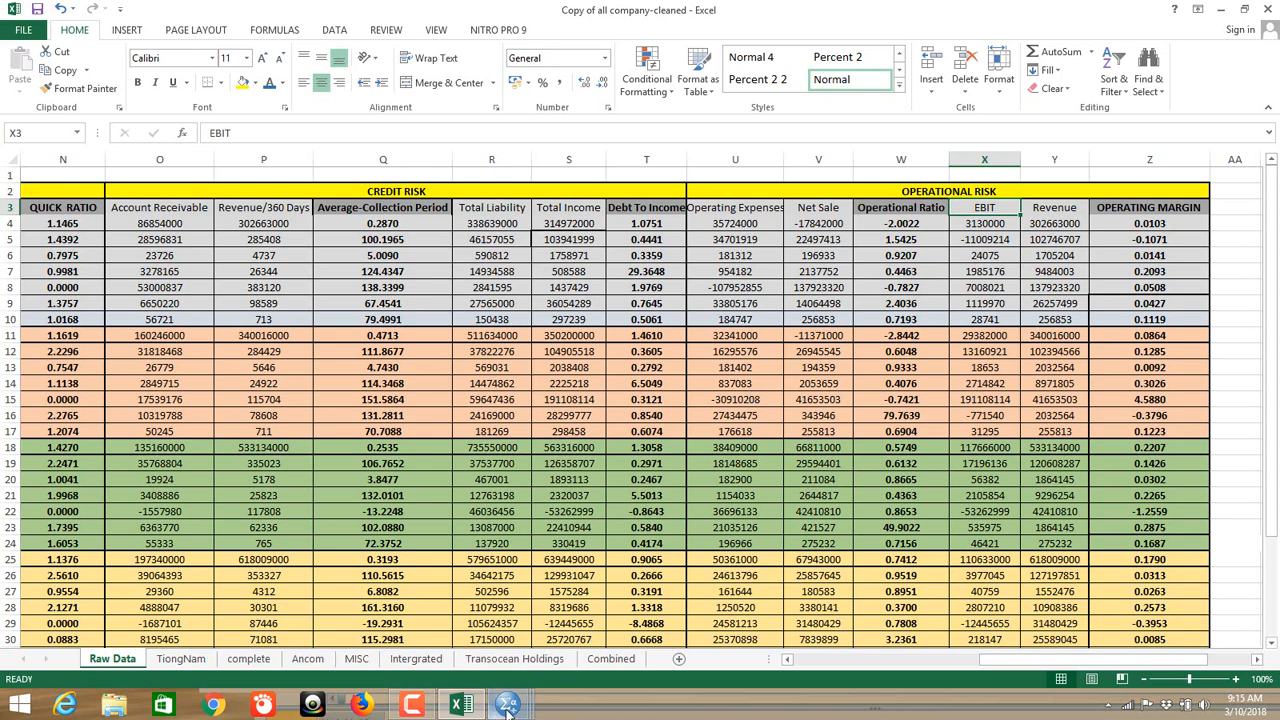
mouse_move(508, 708)
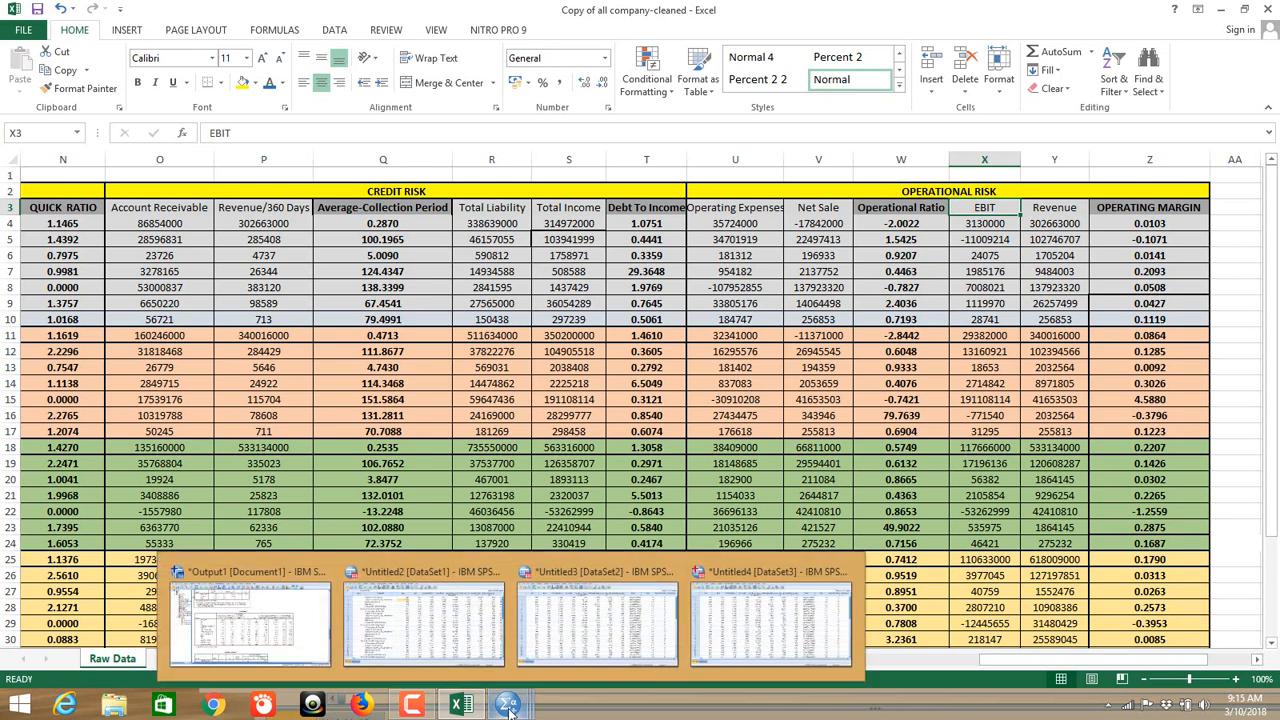
Step: Bring up the DataSet3, DataSet2 and DataSet1 data editors in turn, then return to Output1
left_click(750, 635)
mouse_move(508, 708)
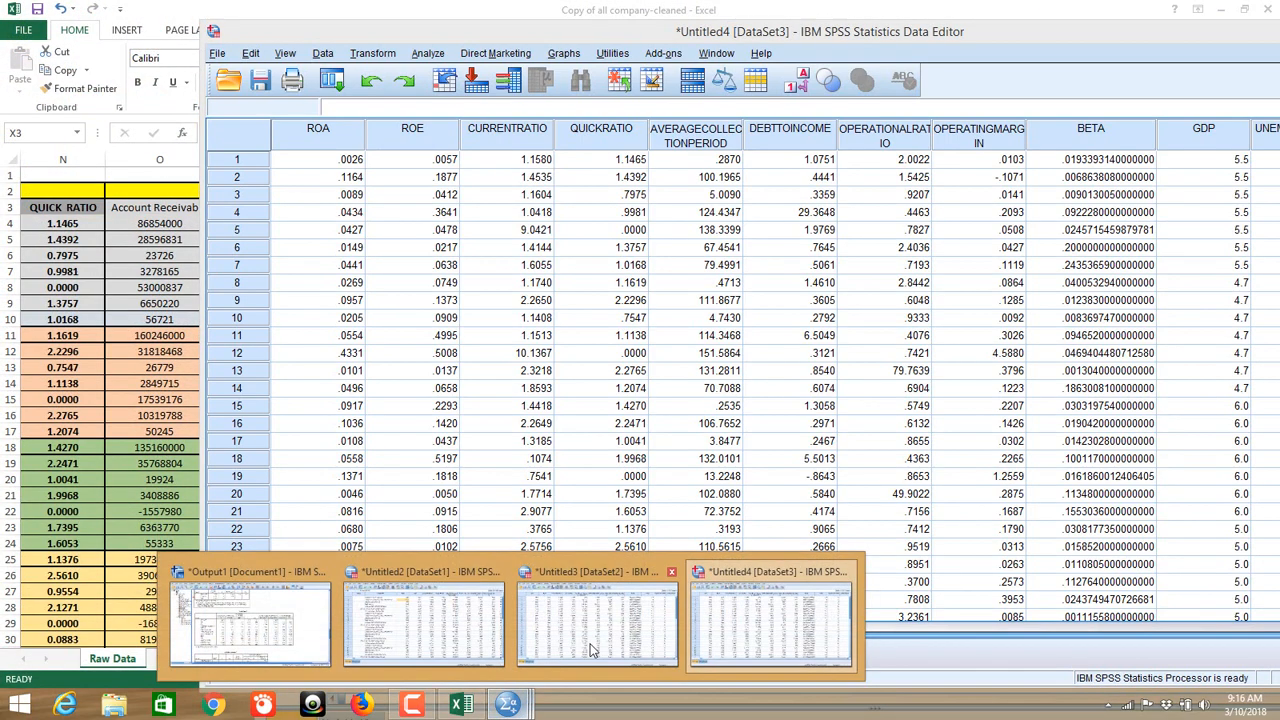
left_click(563, 635)
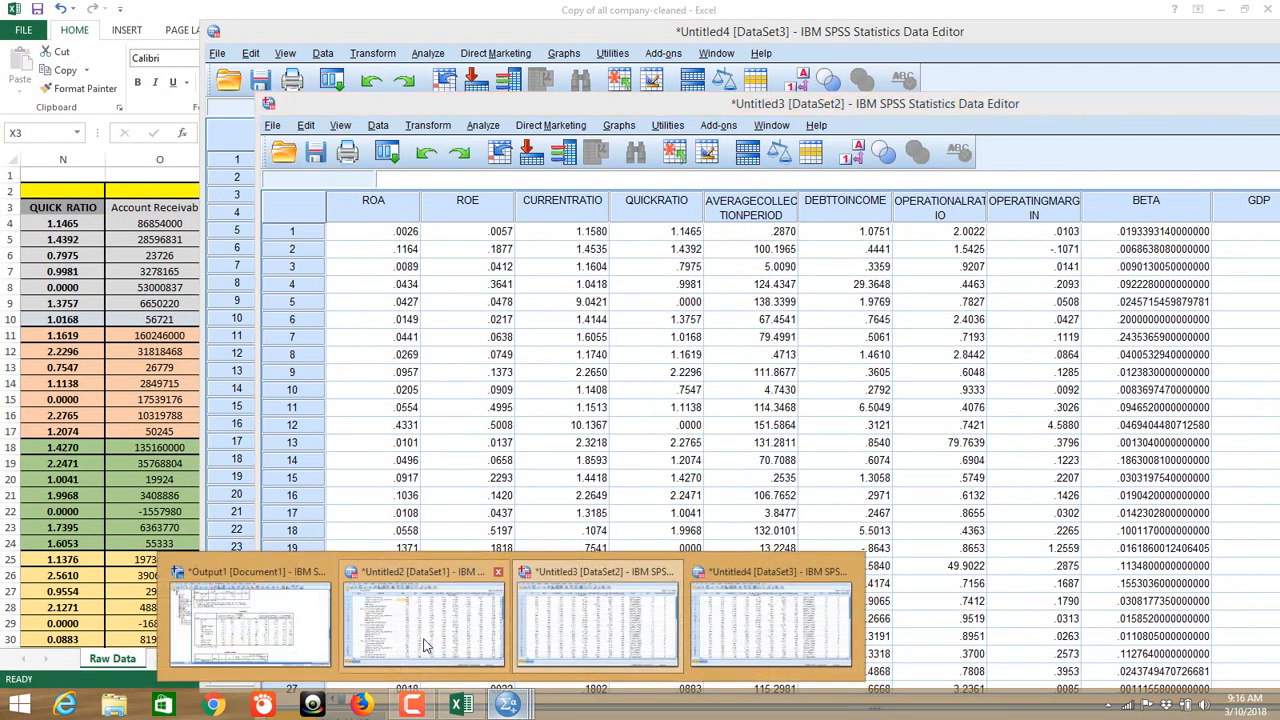
left_click(428, 645)
left_click(250, 615)
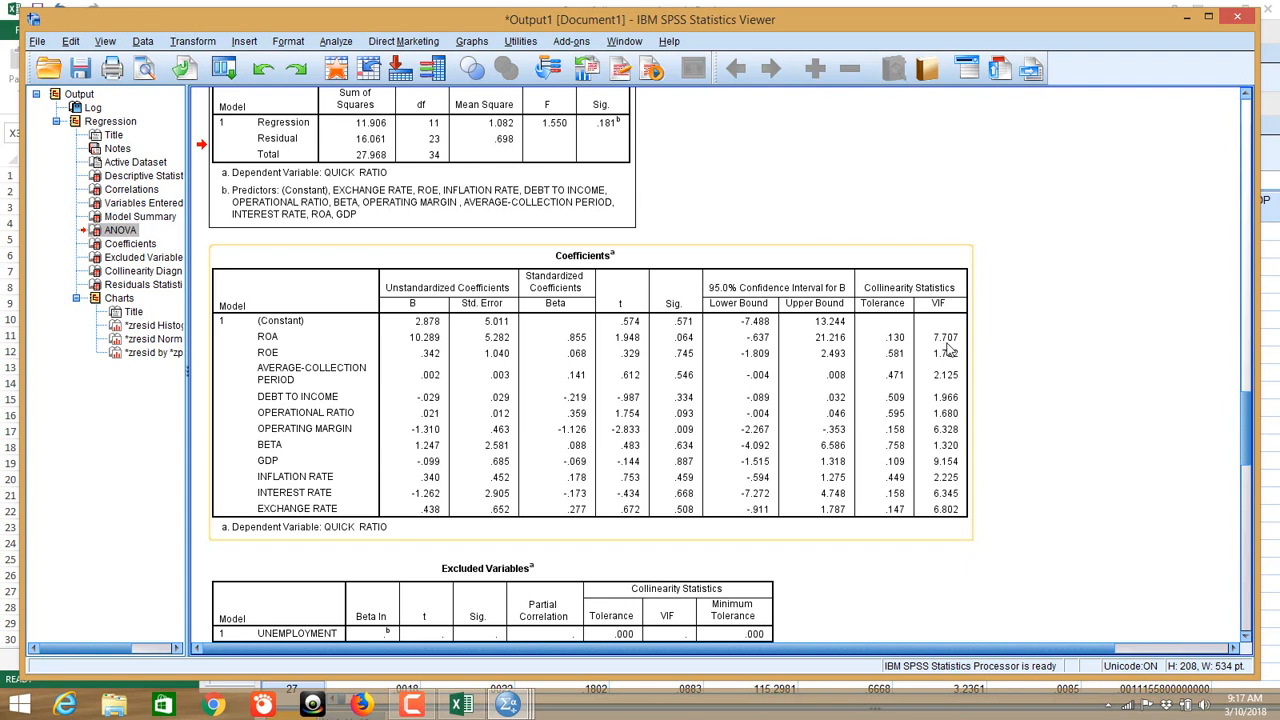
Step: Scroll past Excluded Variables, Collinearity Diagnostics and Residuals Statistics to the QUICK RATIO residual histogram
scroll(948, 348, "down", 3)
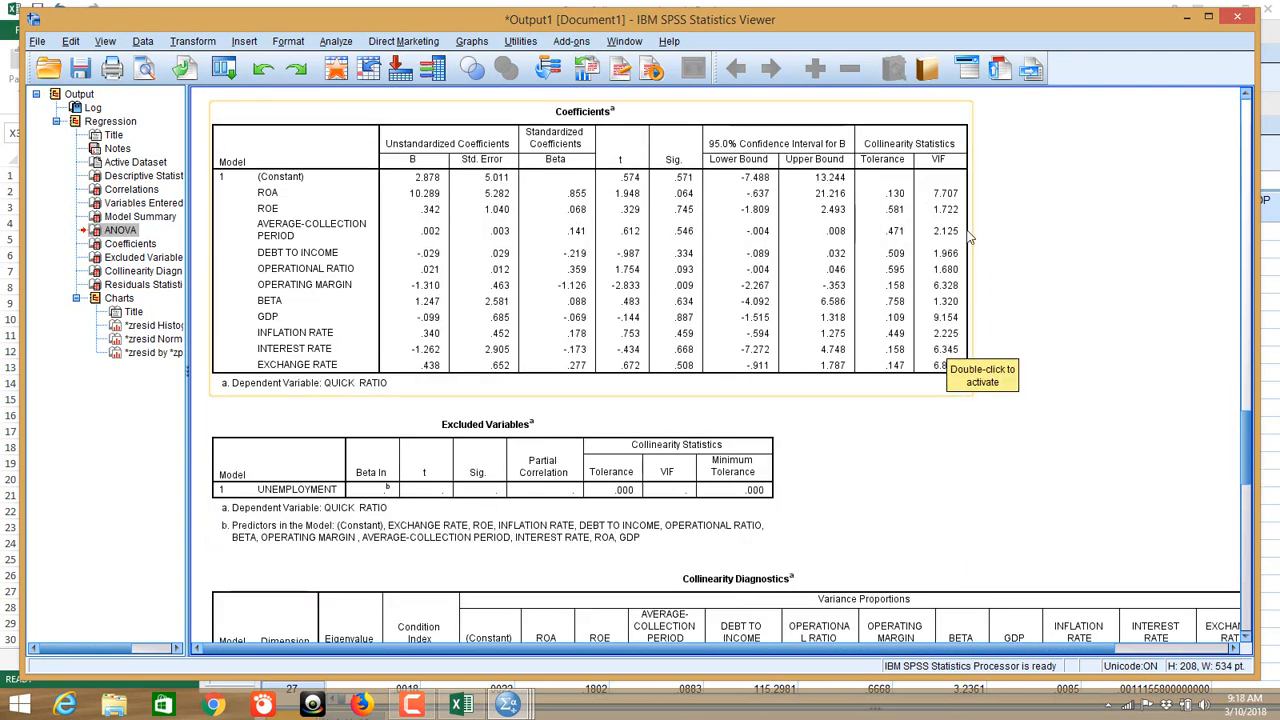
scroll(958, 205, "down", 9)
scroll(965, 216, "up", 7)
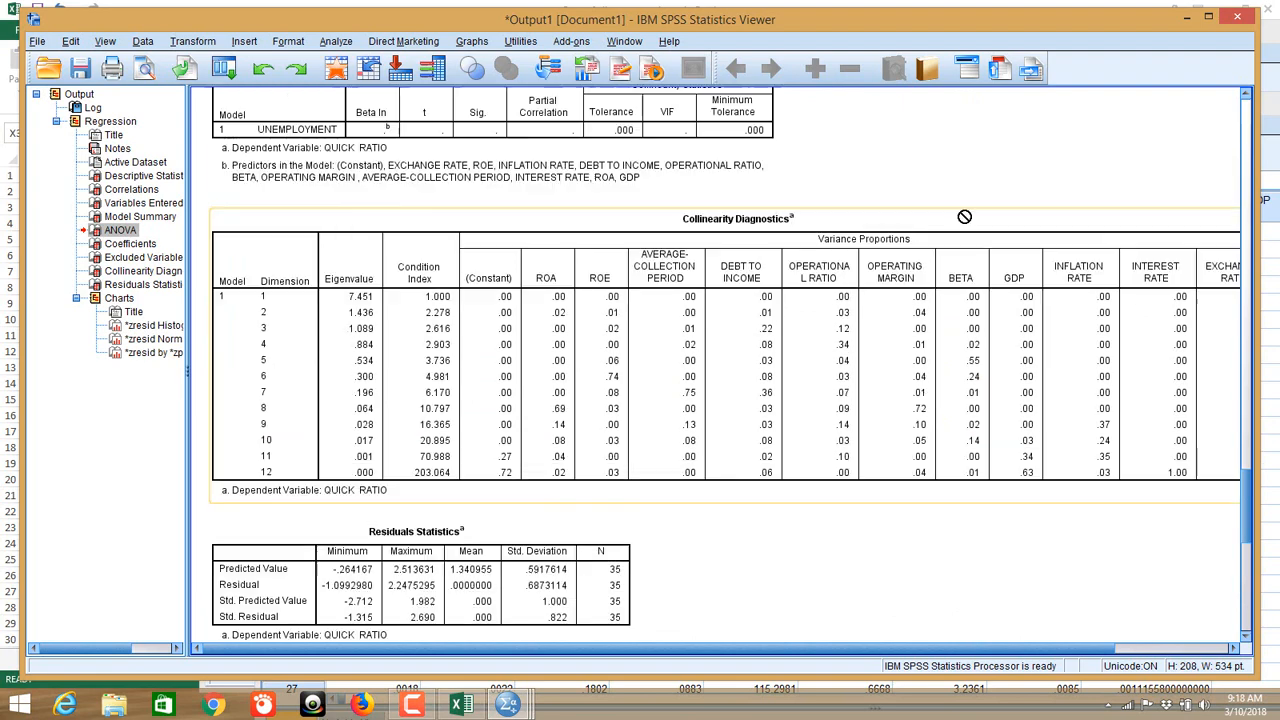
scroll(965, 214, "down", 15)
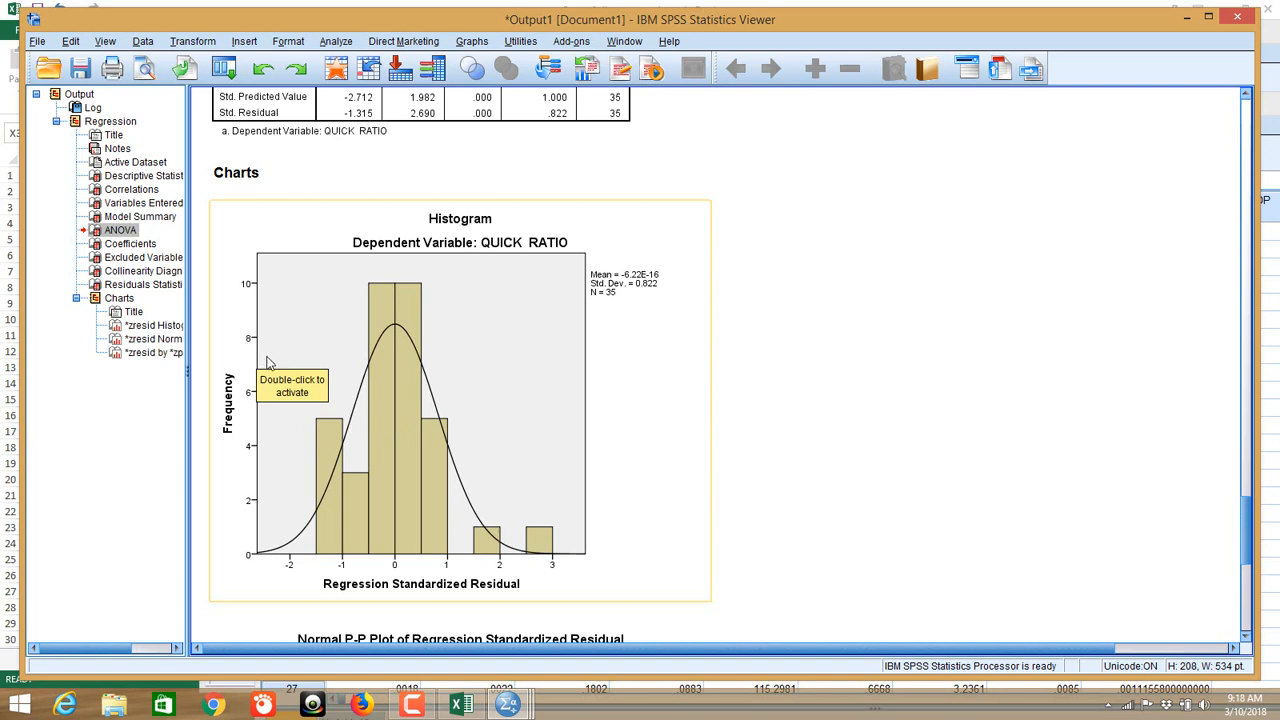
Step: Select the Normal P-P plot of regression standardized residuals for QUICK RATIO
scroll(744, 390, "down", 5)
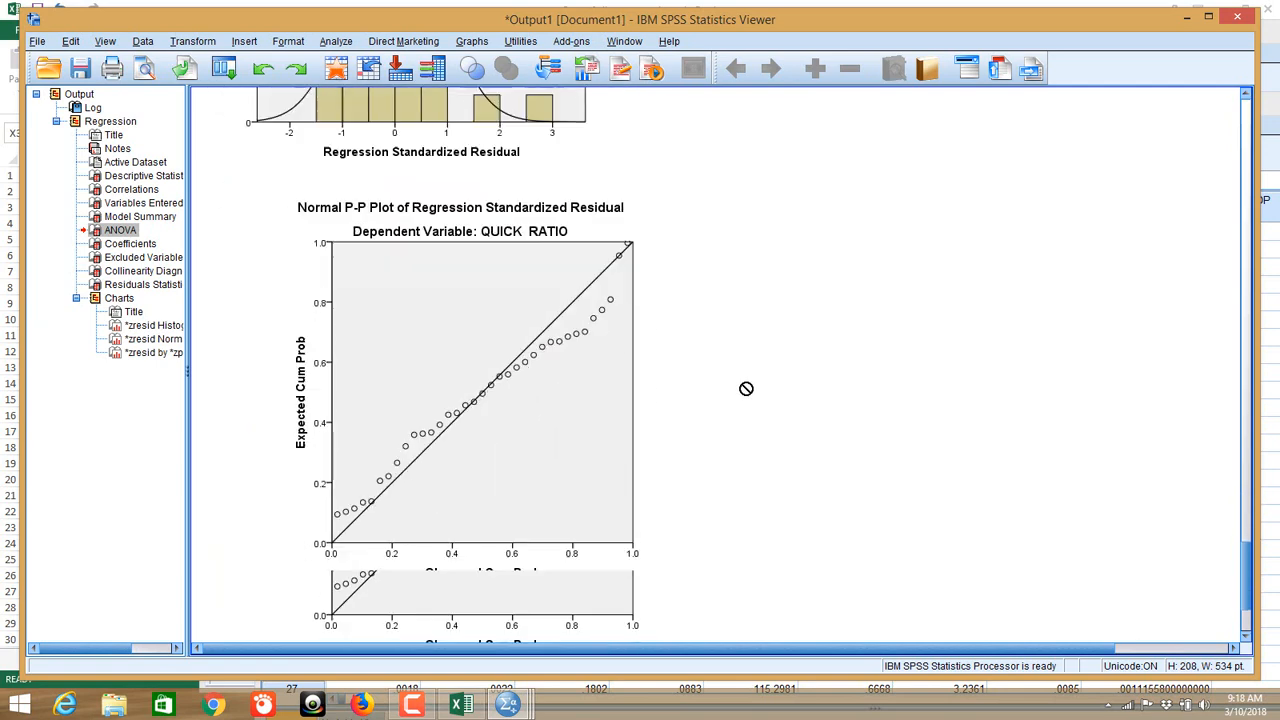
left_click(575, 386)
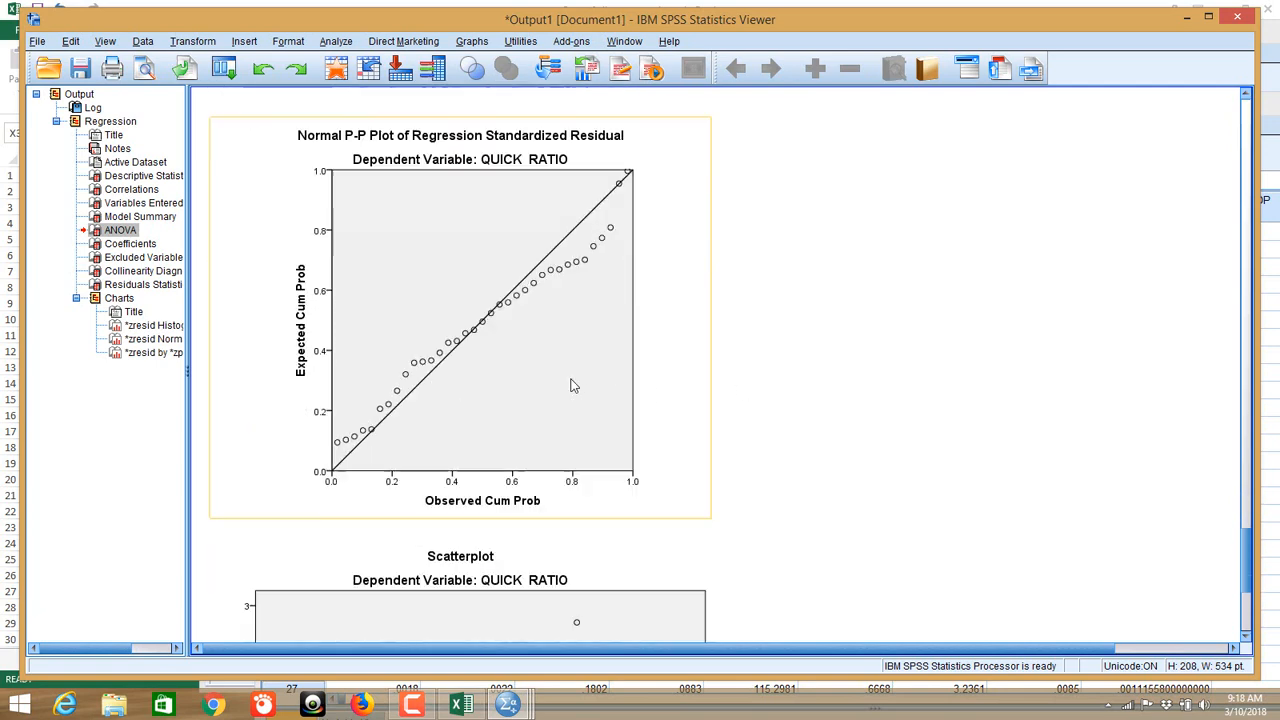
scroll(573, 388, "down", 1)
scroll(575, 386, "up", 1)
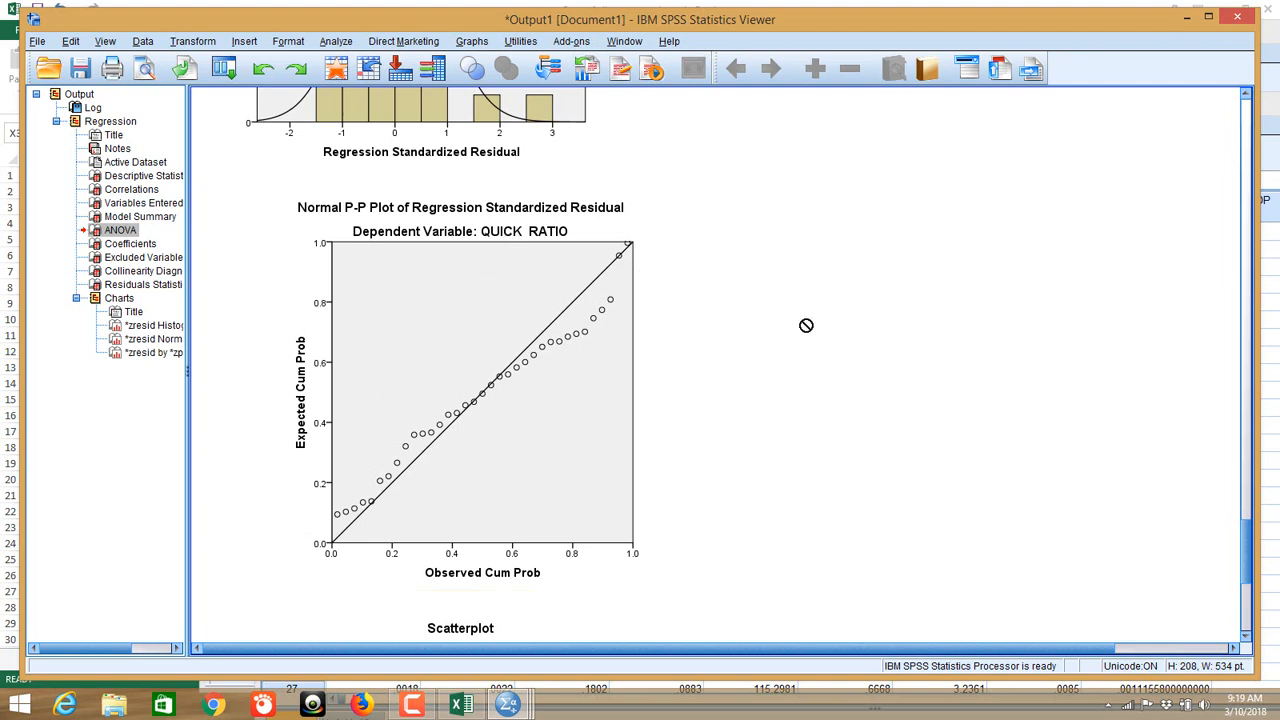
Step: Scroll down to inspect the residual scatterplot
scroll(857, 428, "down", 4)
scroll(862, 428, "up", 2)
scroll(862, 428, "down", 2)
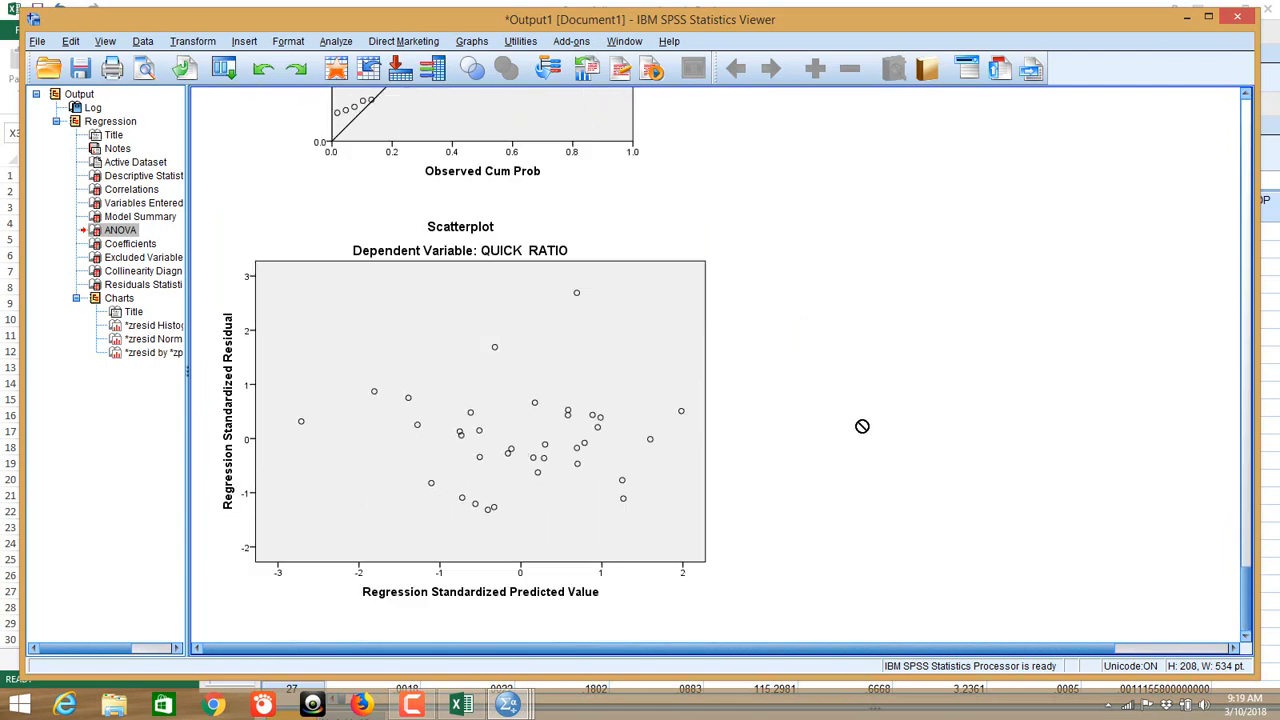
Step: Return to the top of the output, showing the GET DATA and REGRESSION syntax log
scroll(992, 364, "up", 12)
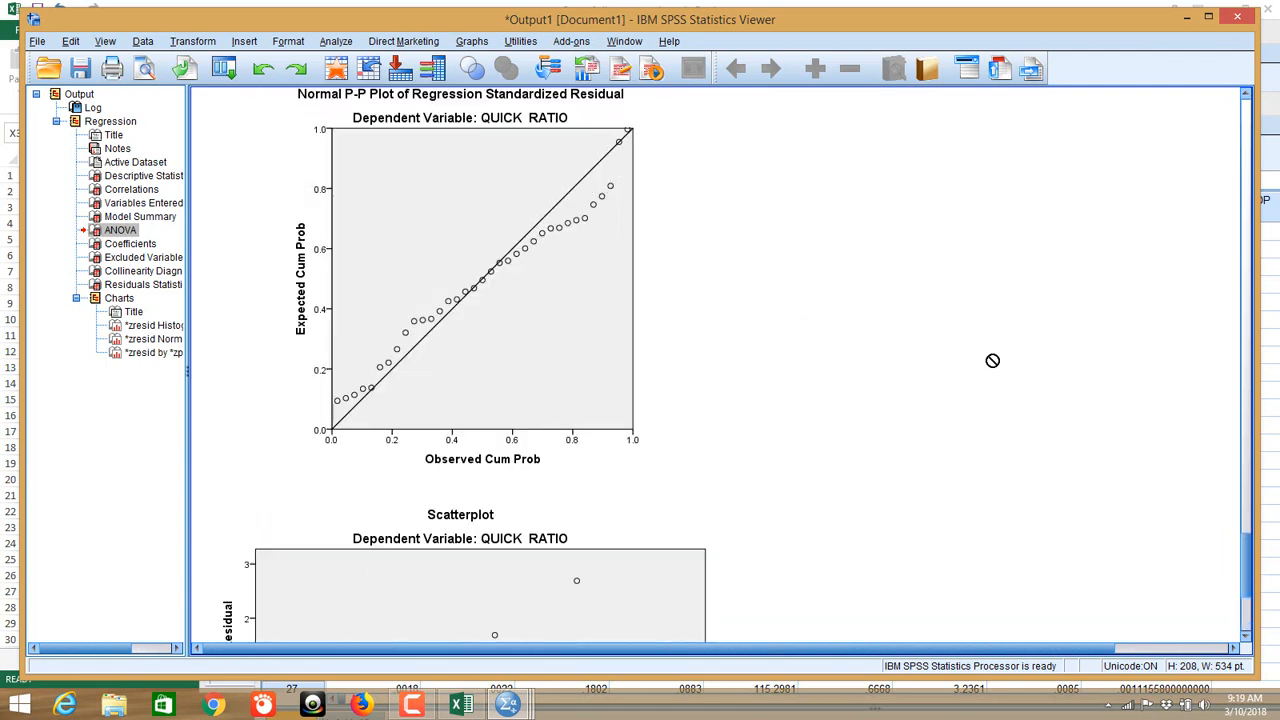
scroll(992, 364, "up", 8)
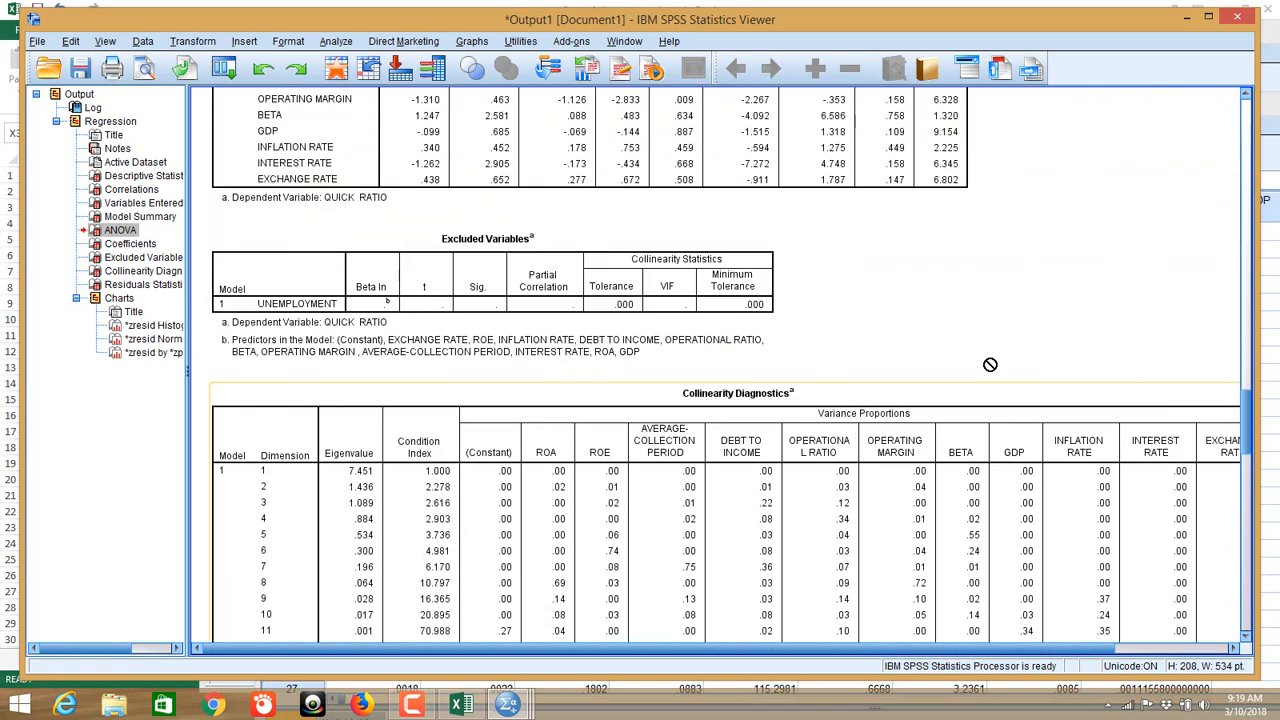
scroll(990, 364, "up", 2)
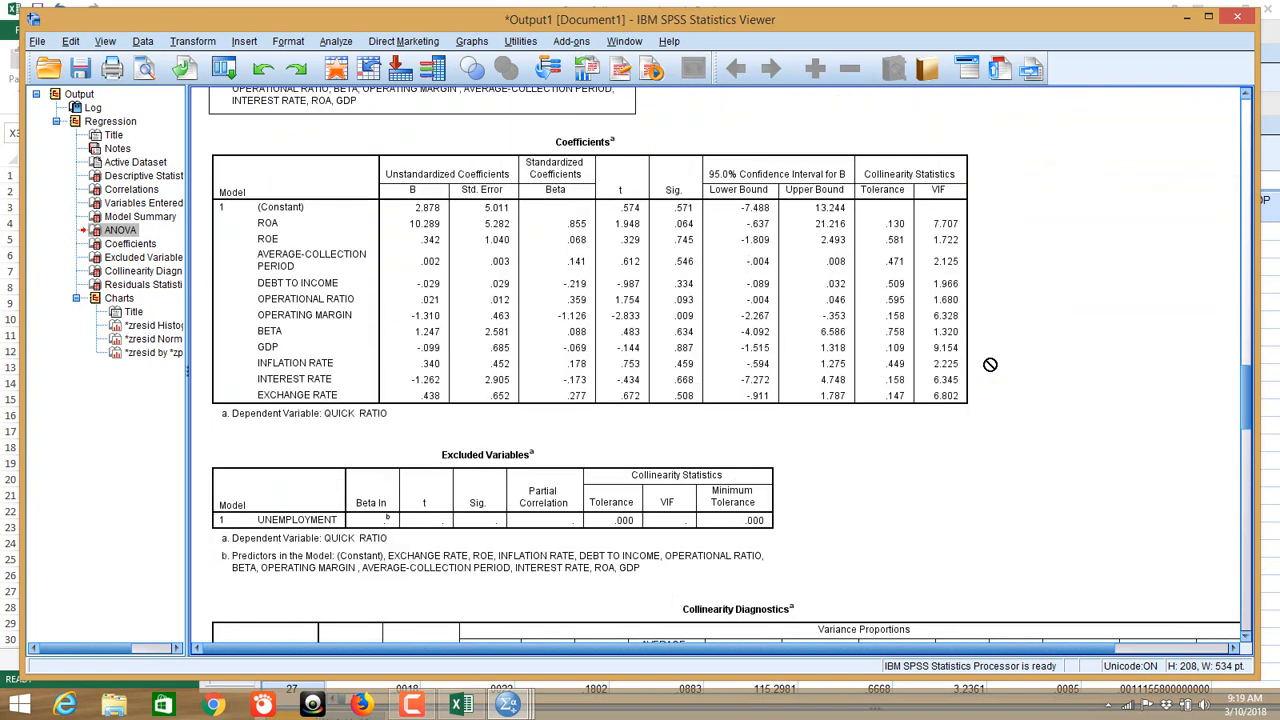
scroll(990, 364, "up", 2)
scroll(990, 364, "up", 9)
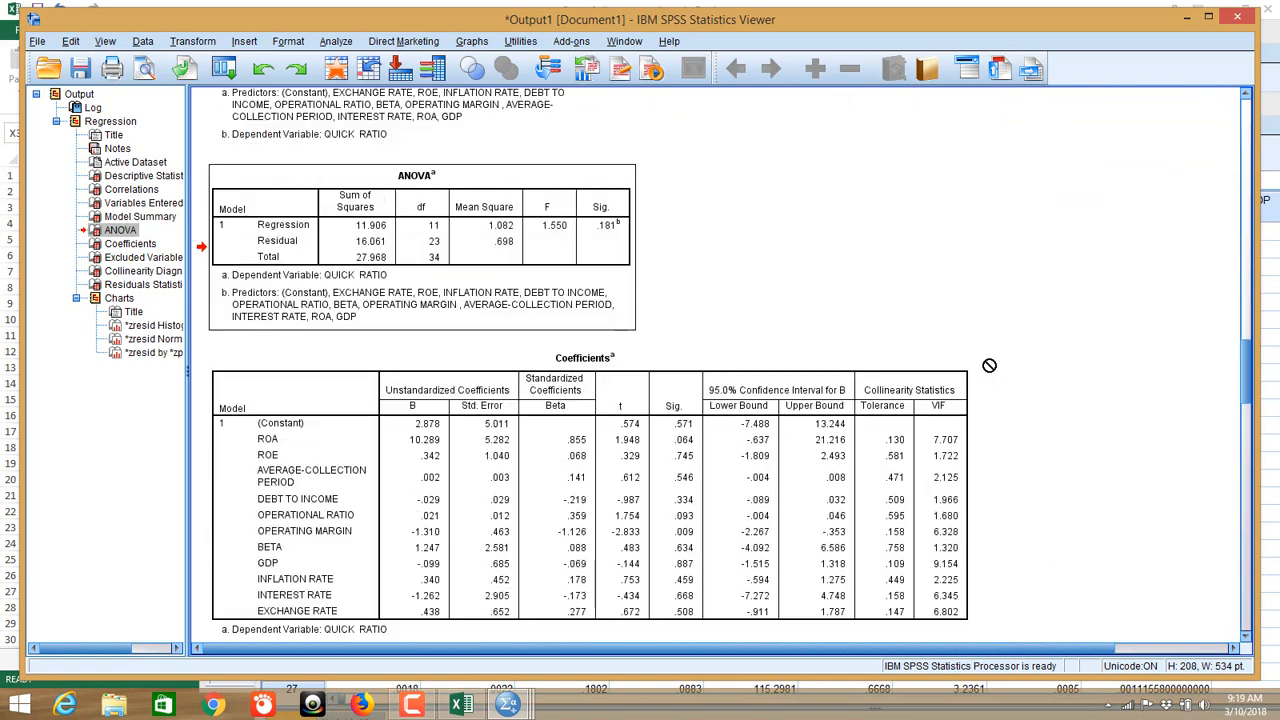
scroll(989, 365, "down", 15)
scroll(989, 365, "up", 6)
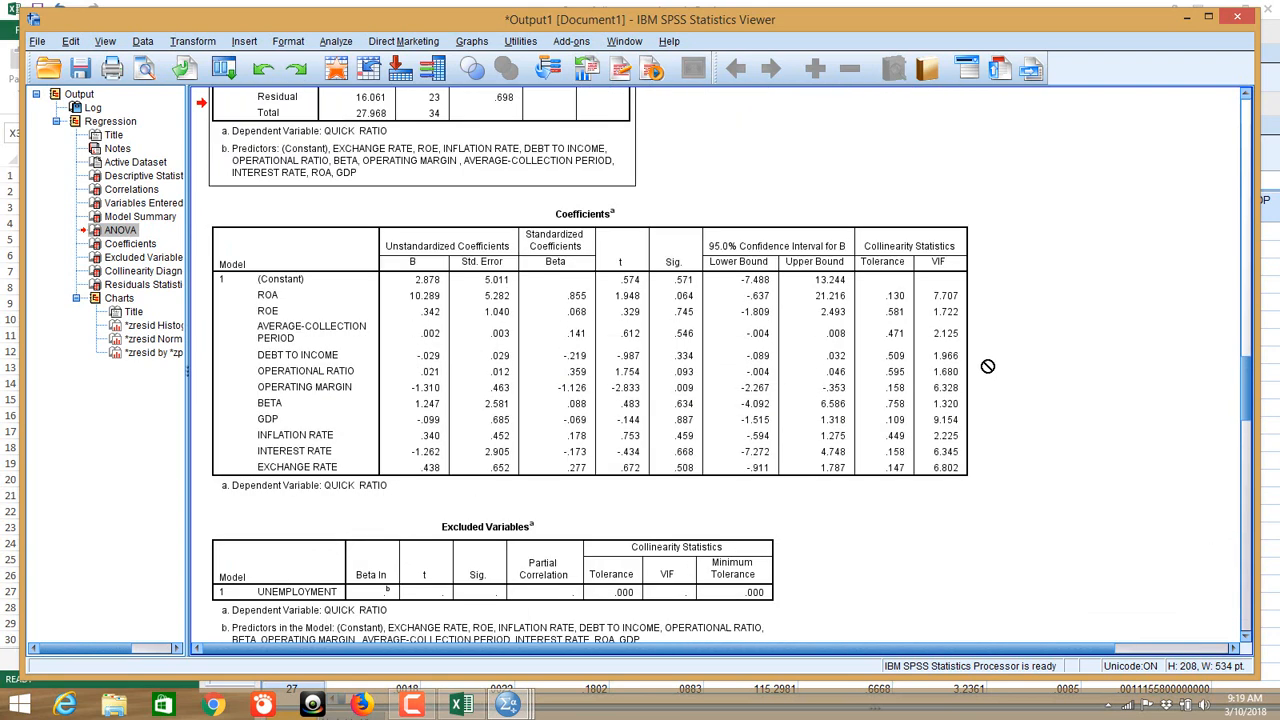
scroll(987, 366, "up", 12)
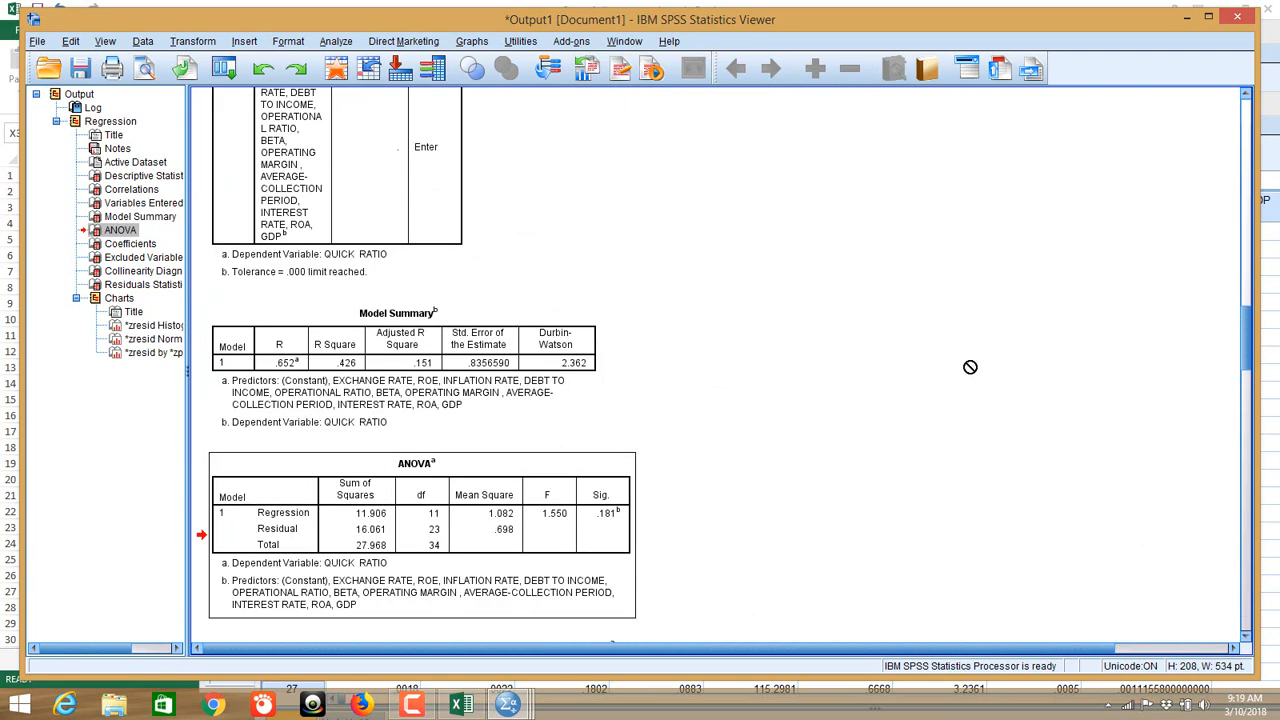
scroll(801, 339, "up", 20)
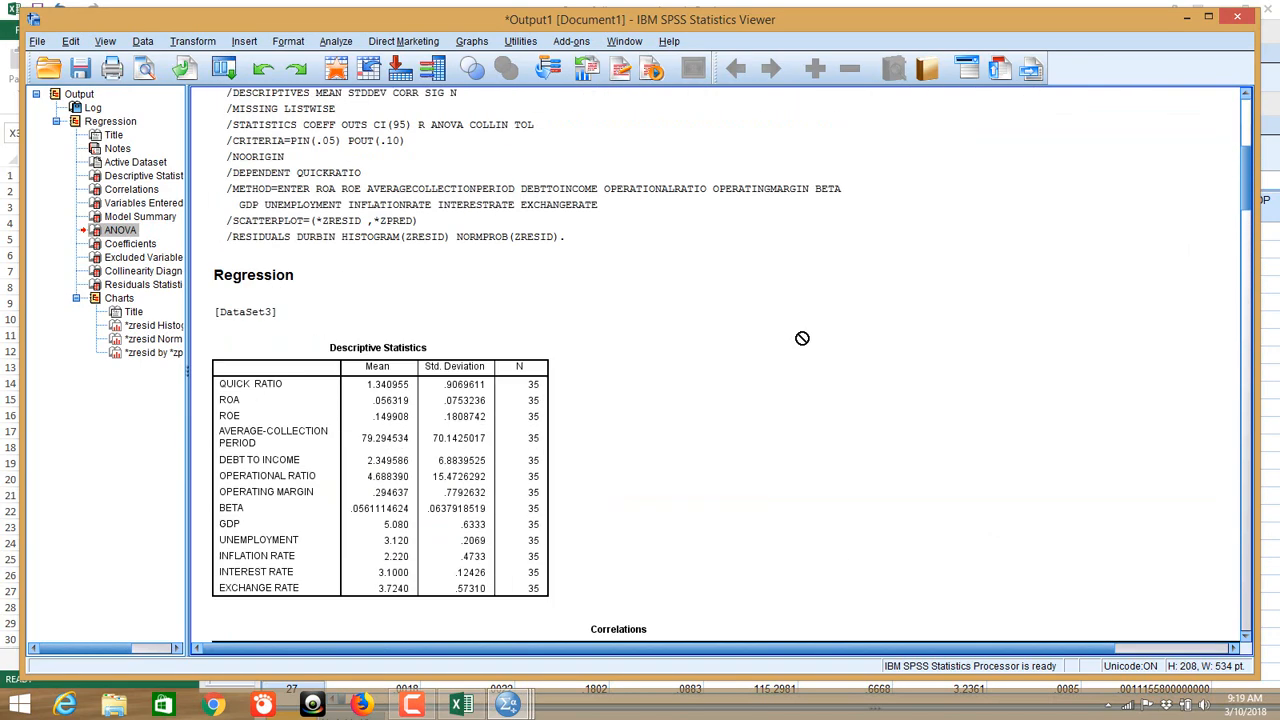
scroll(565, 210, "up", 11)
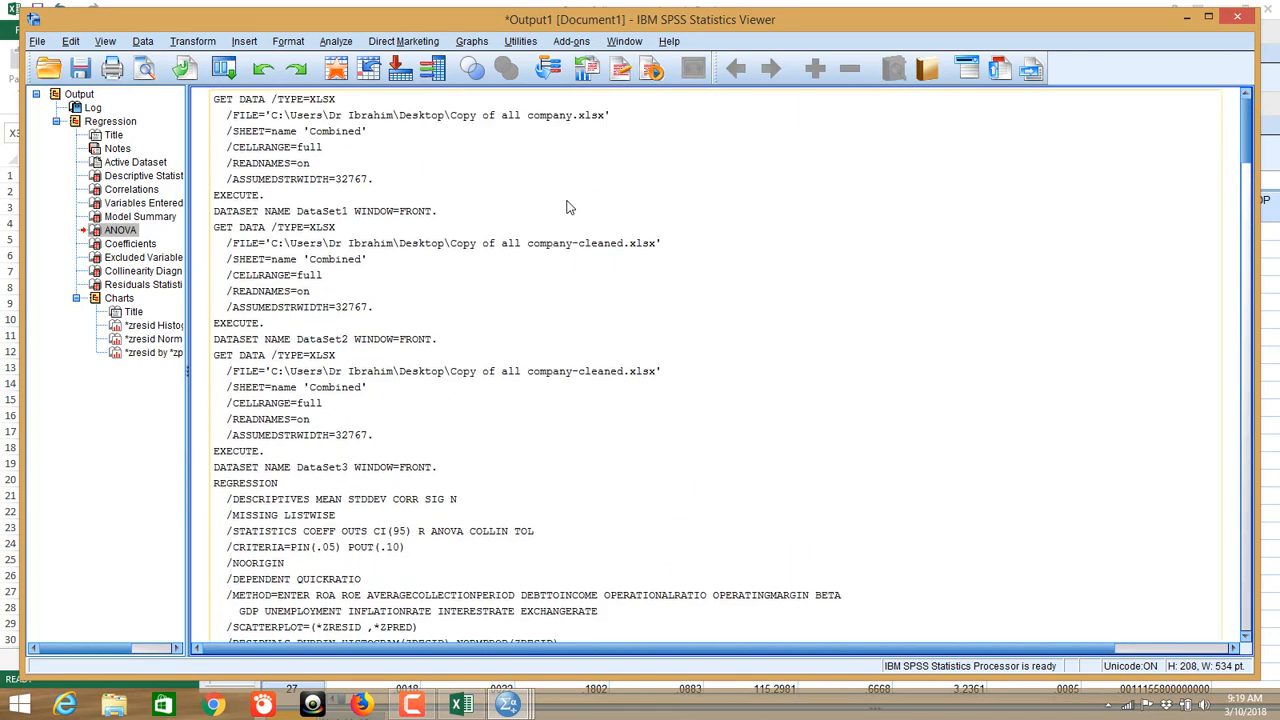
Step: Set the Linear Regression method to Stepwise, then close the dialog without running it
left_click(336, 41)
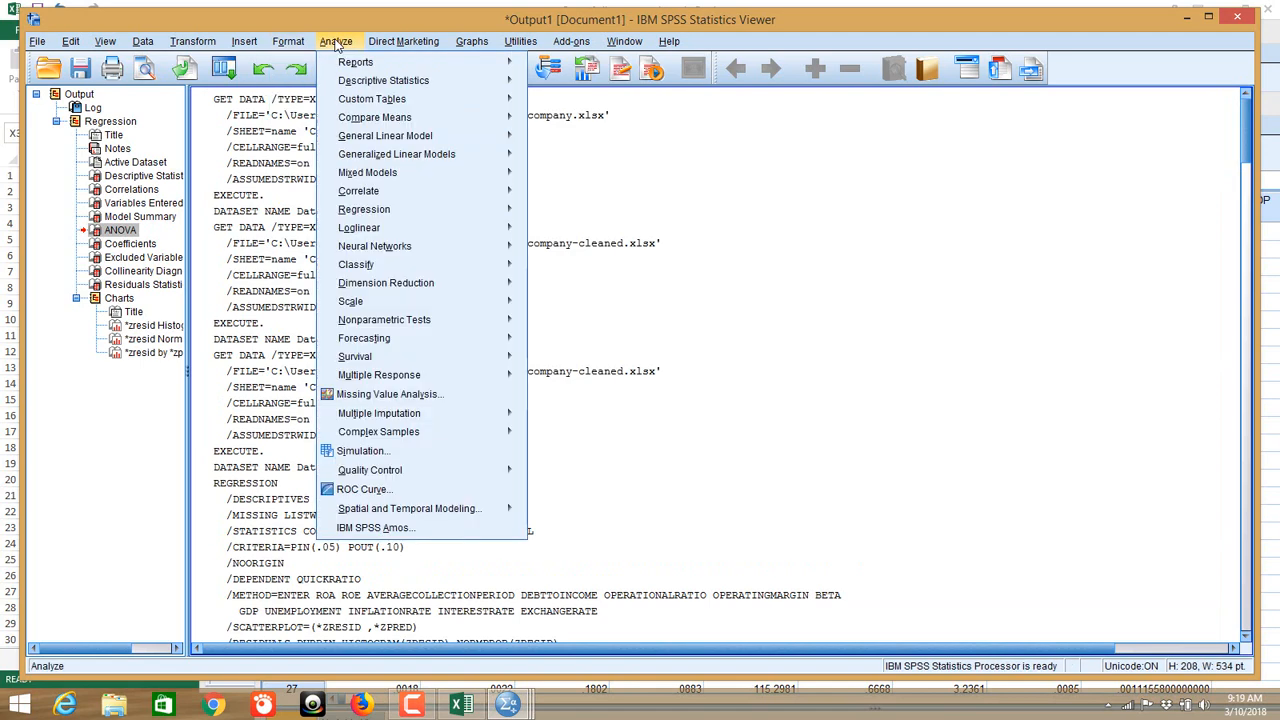
left_click(800, 275)
scroll(794, 303, "down", 7)
scroll(757, 328, "up", 10)
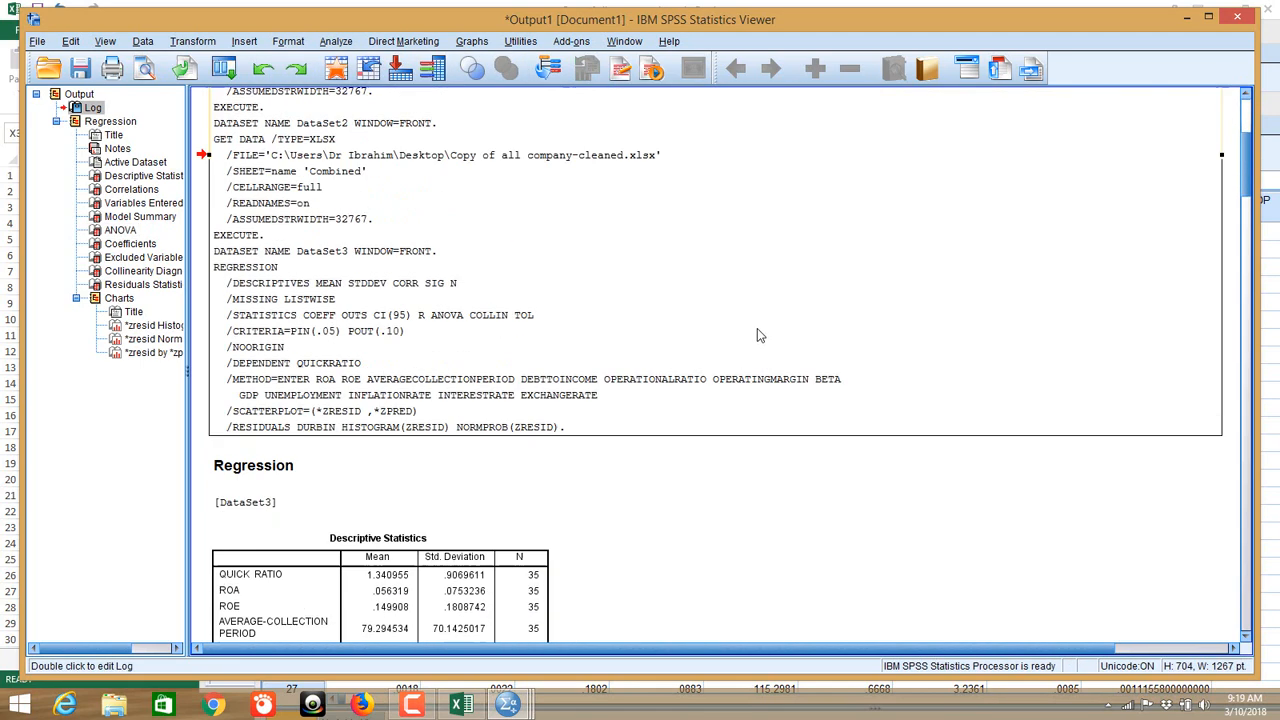
left_click(337, 42)
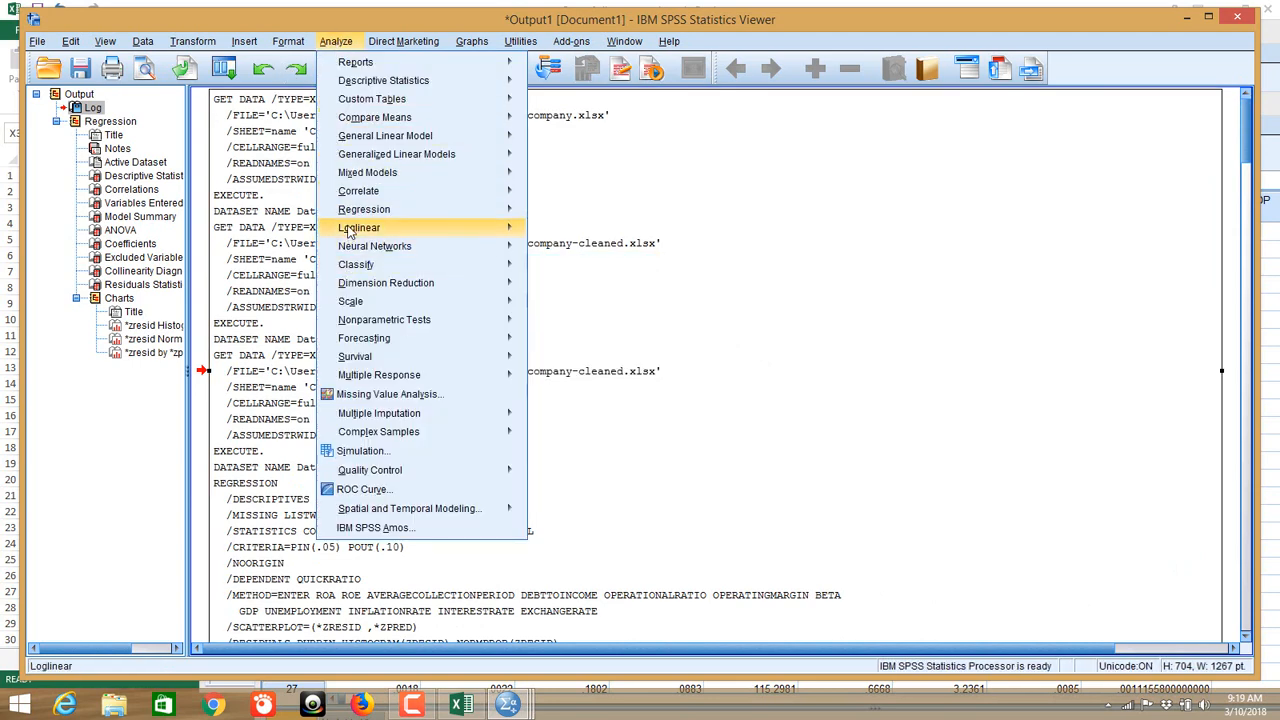
mouse_move(433, 211)
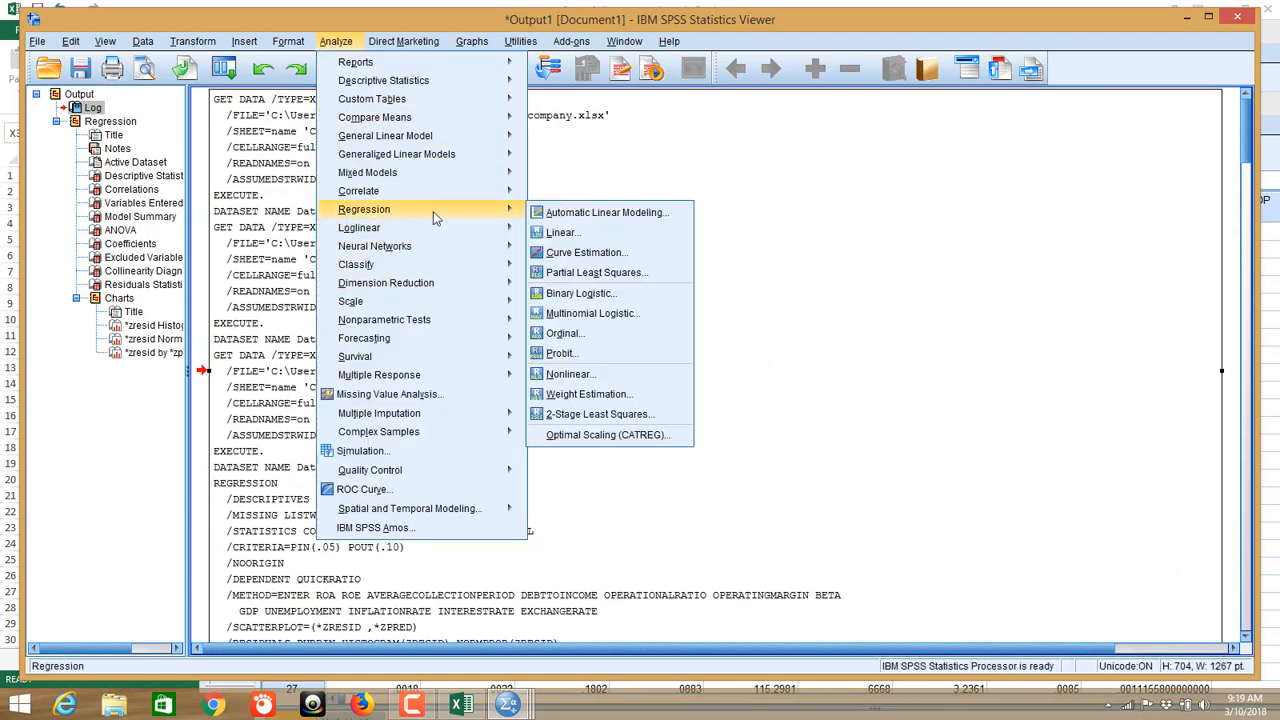
left_click(566, 233)
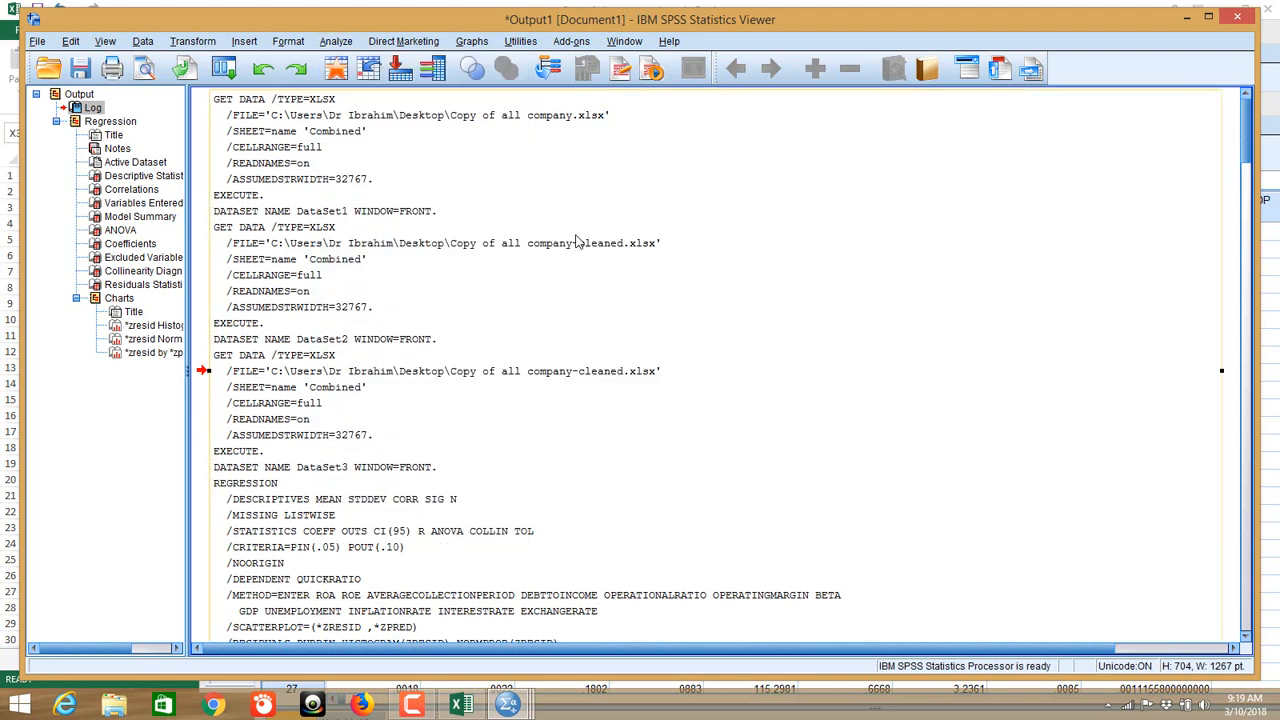
left_click(697, 346)
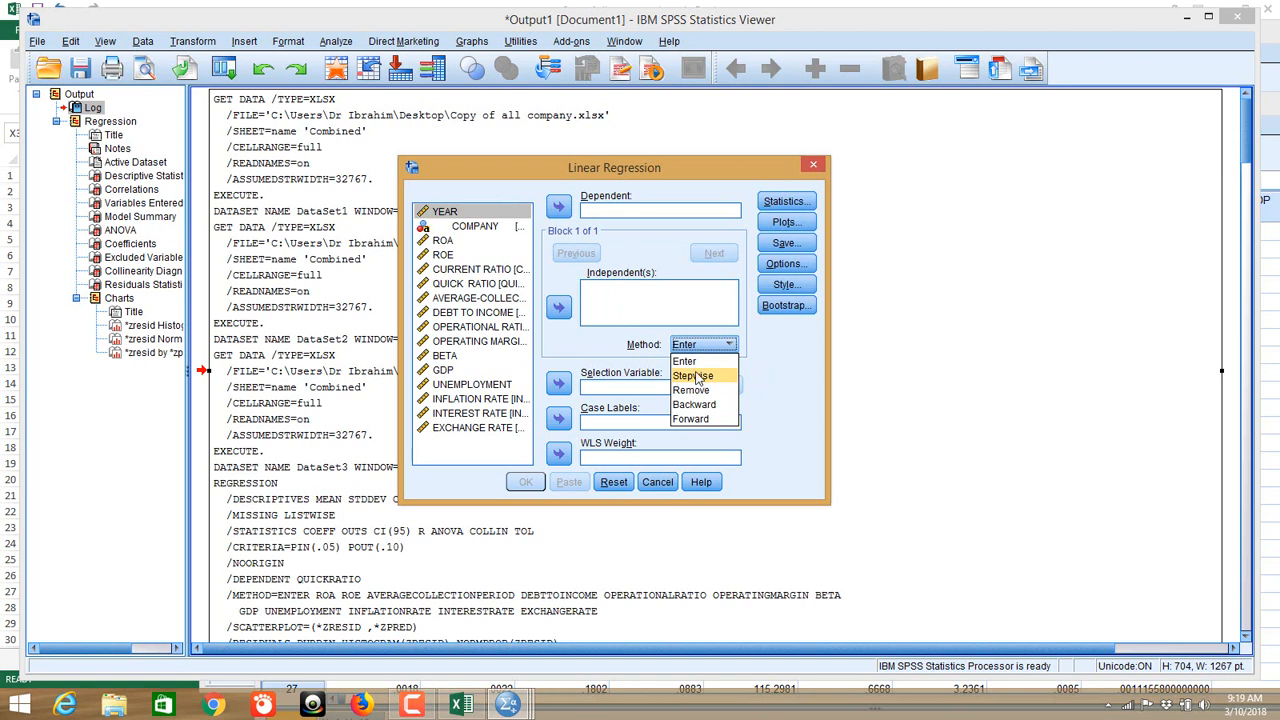
left_click(694, 376)
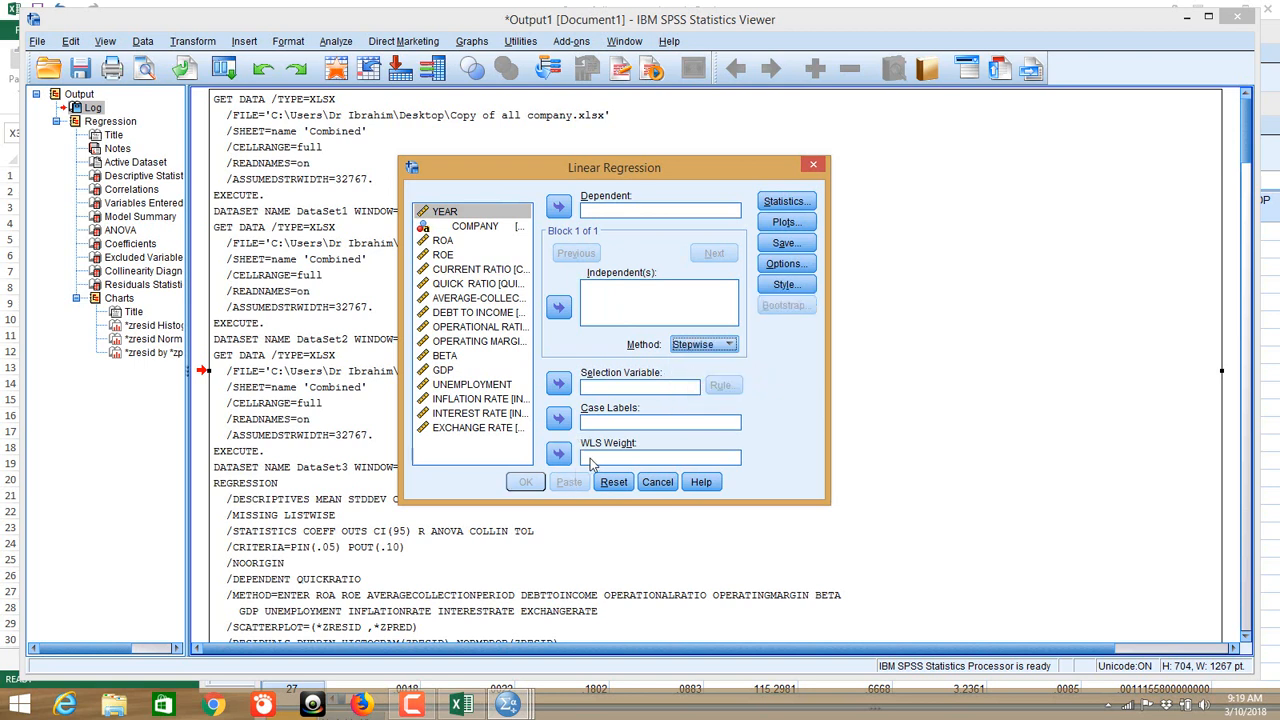
left_click(458, 227)
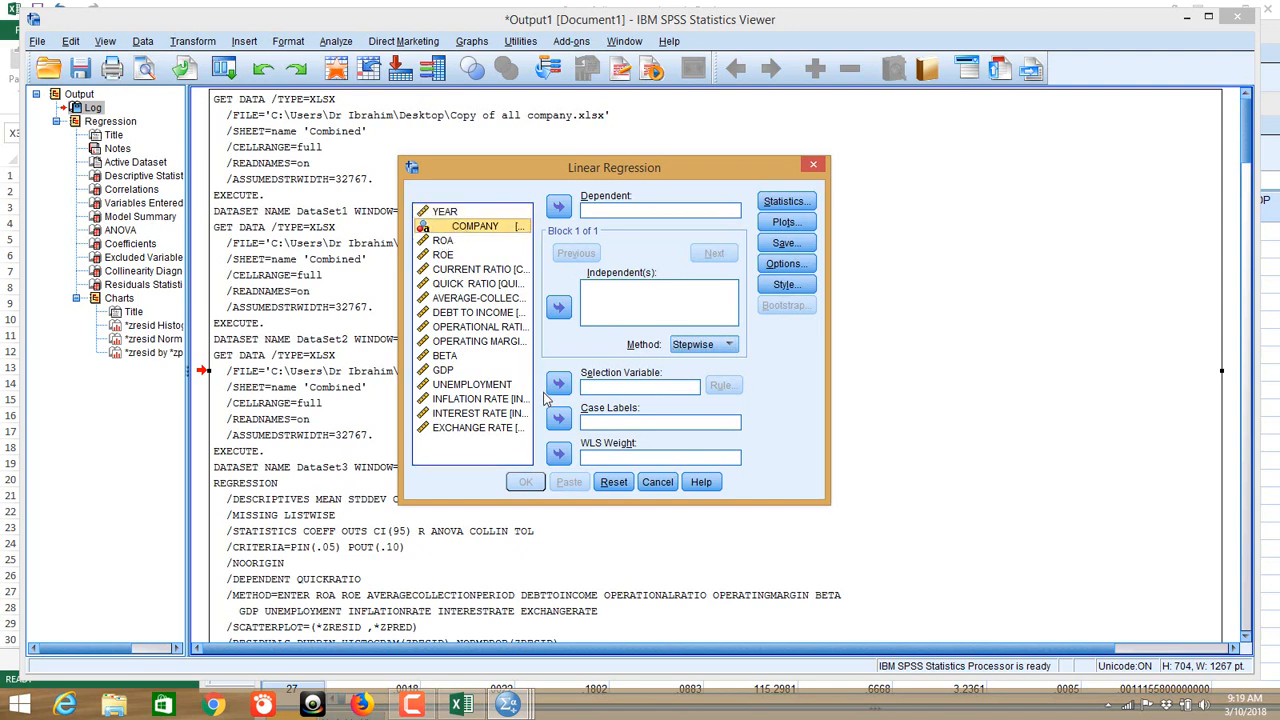
left_click(821, 165)
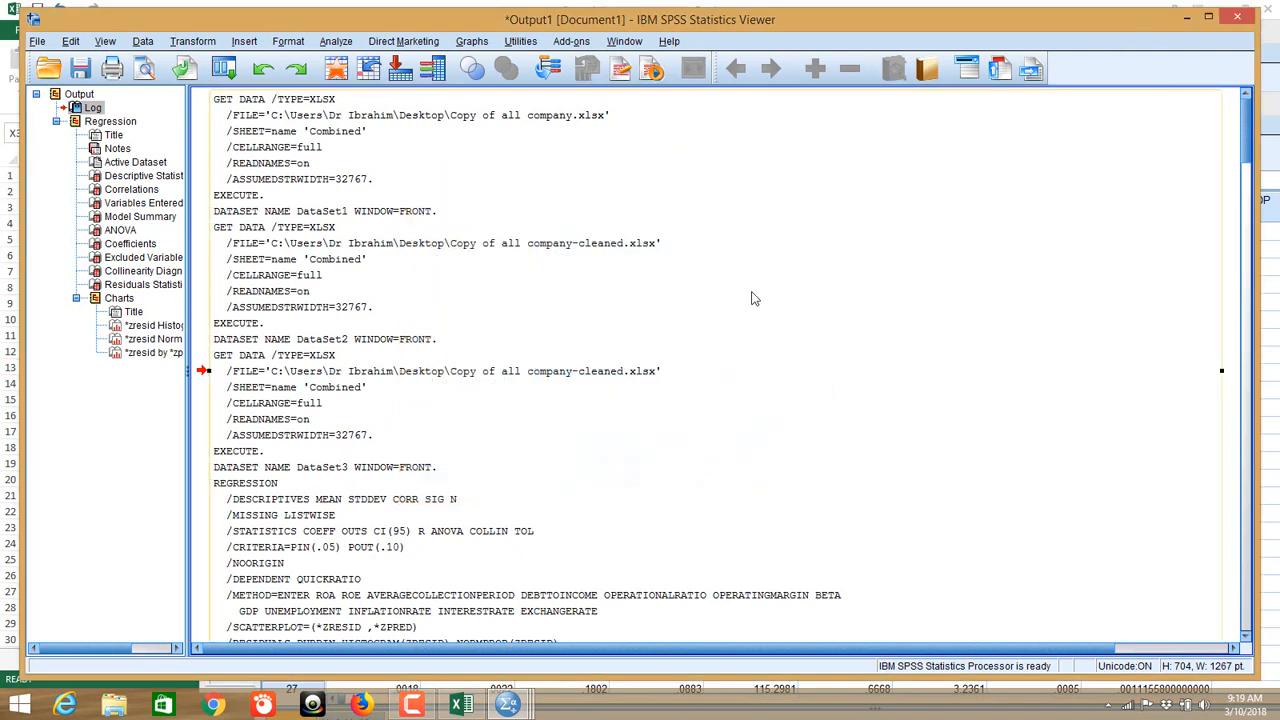
Step: Bring the Untitled4 [DataSet3] data editor to the front from the taskbar and open Analyze
mouse_move(508, 706)
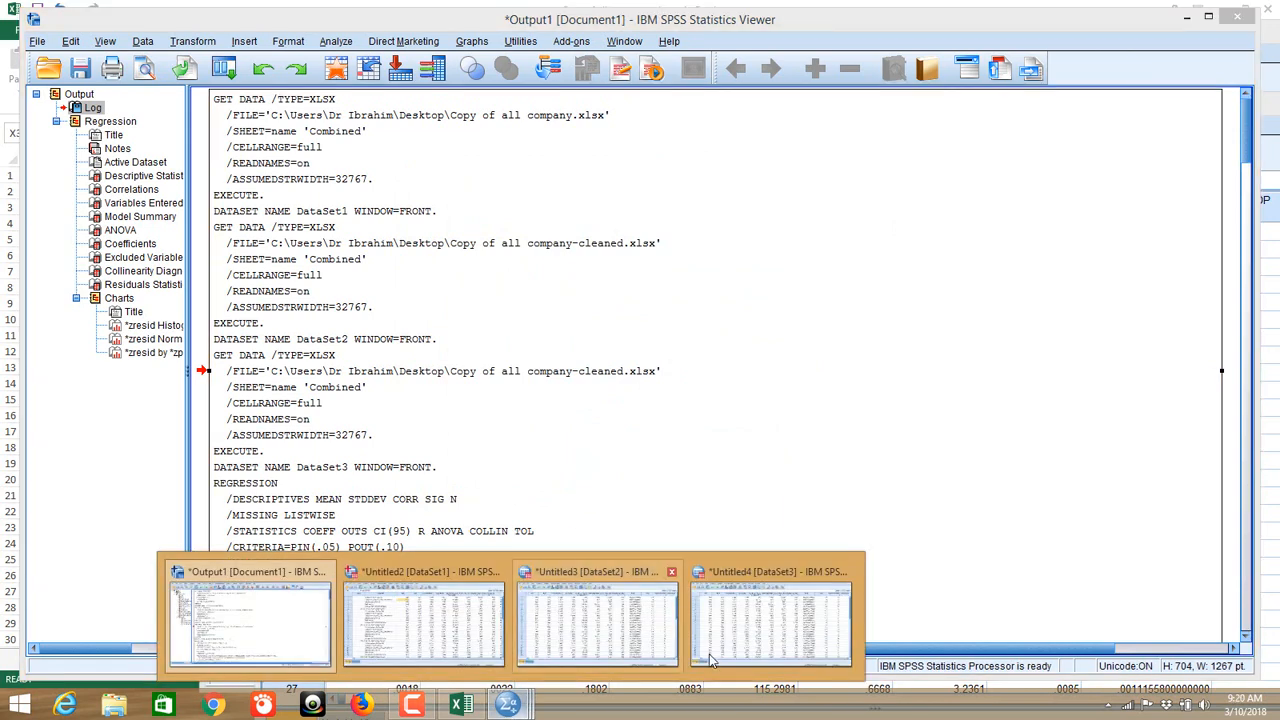
left_click(768, 621)
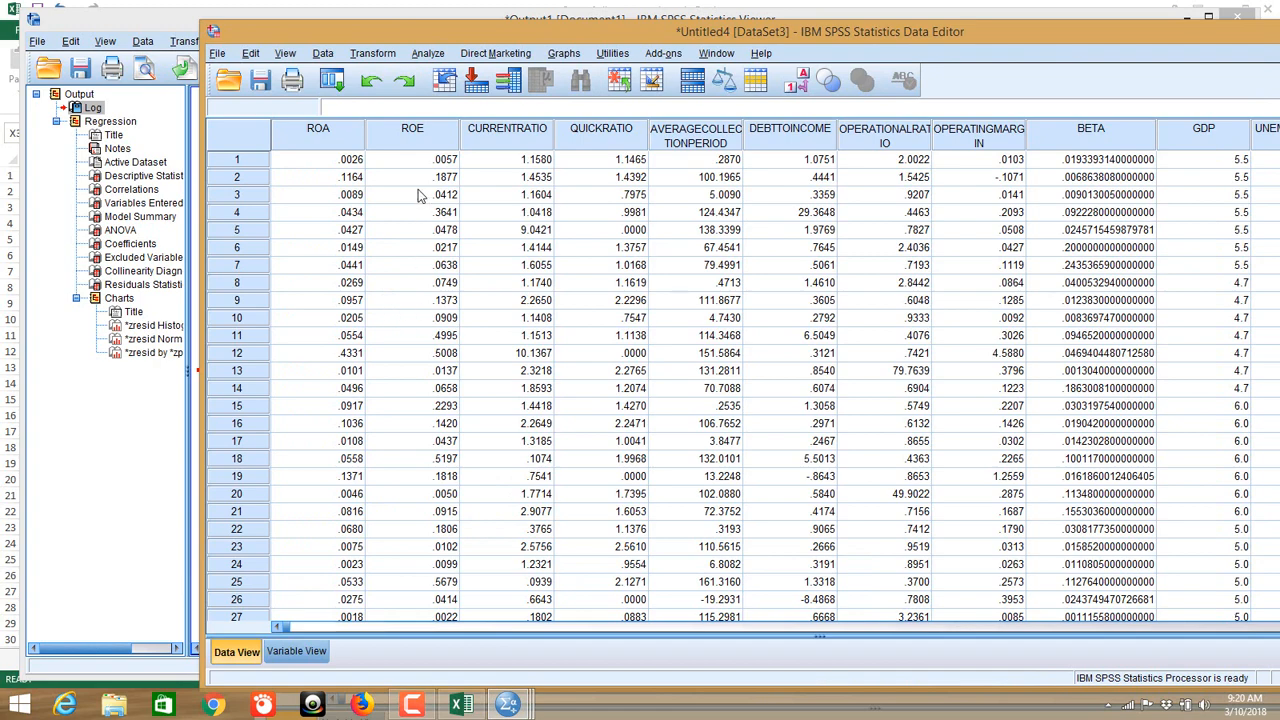
left_click(427, 53)
Step: Run a Stepwise linear regression of QUICK RATIO, which reports no variables entered
mouse_move(503, 221)
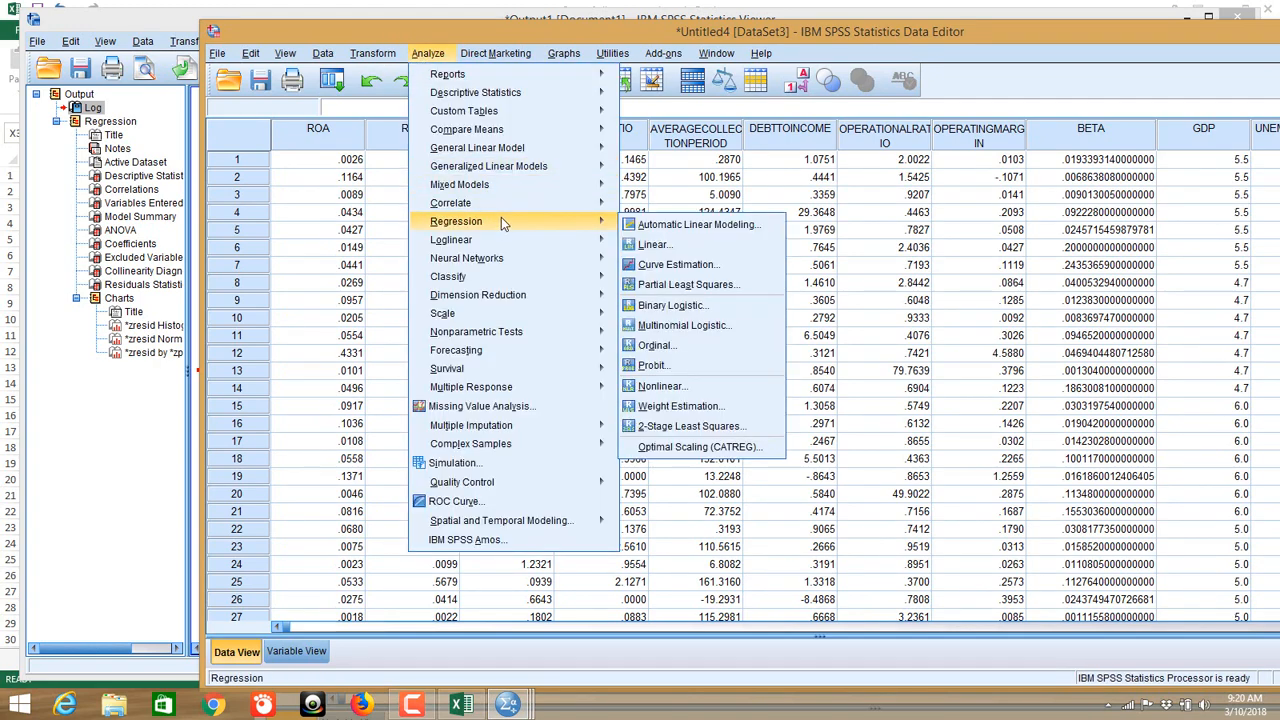
left_click(655, 244)
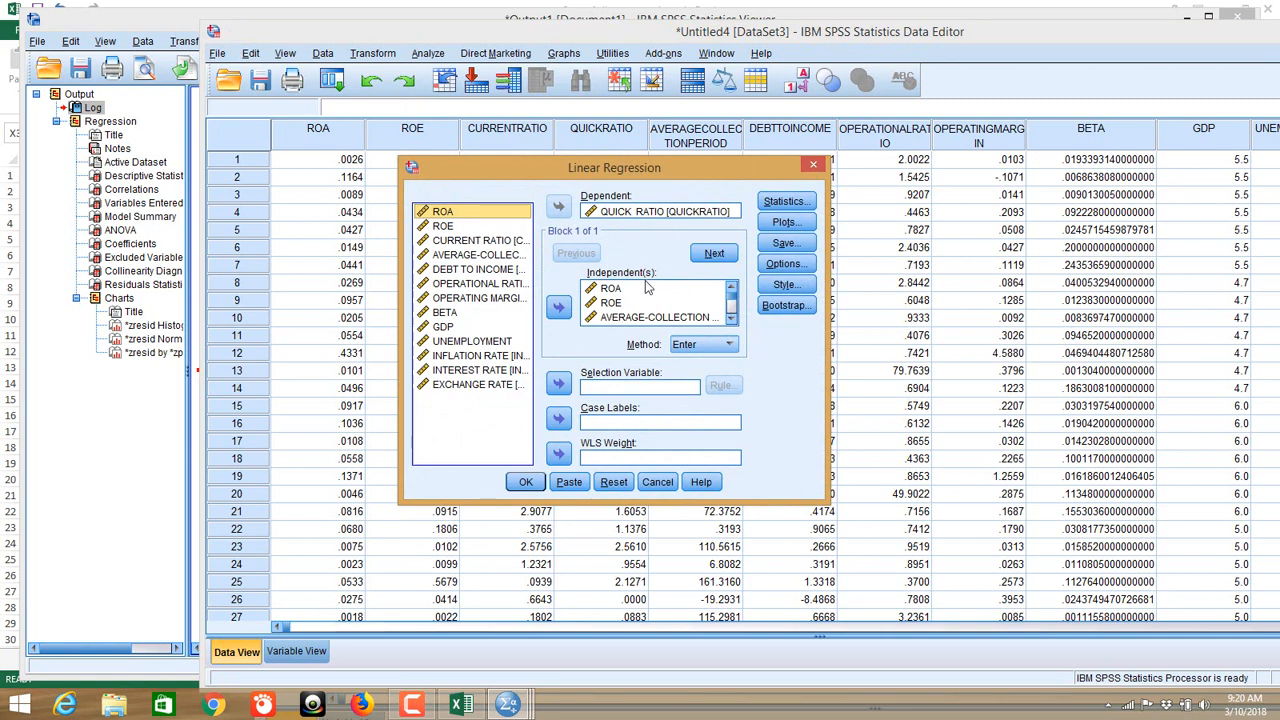
left_click(703, 346)
left_click(697, 376)
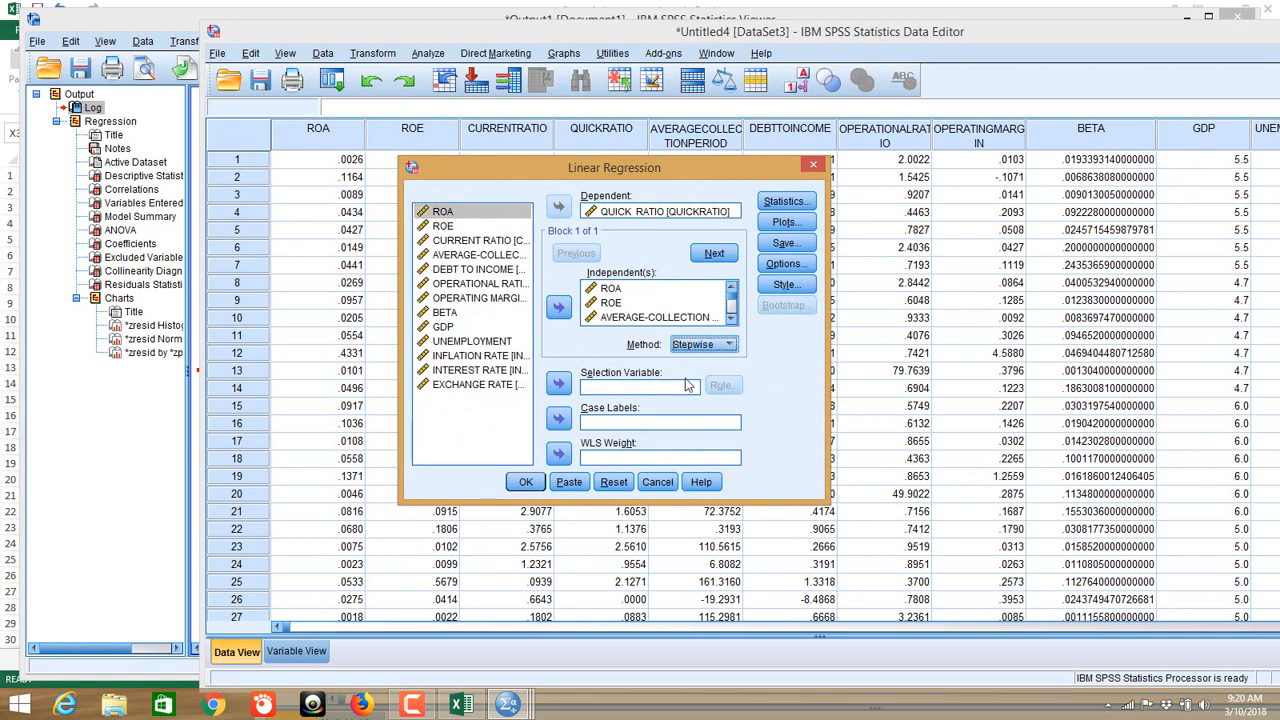
left_click(528, 482)
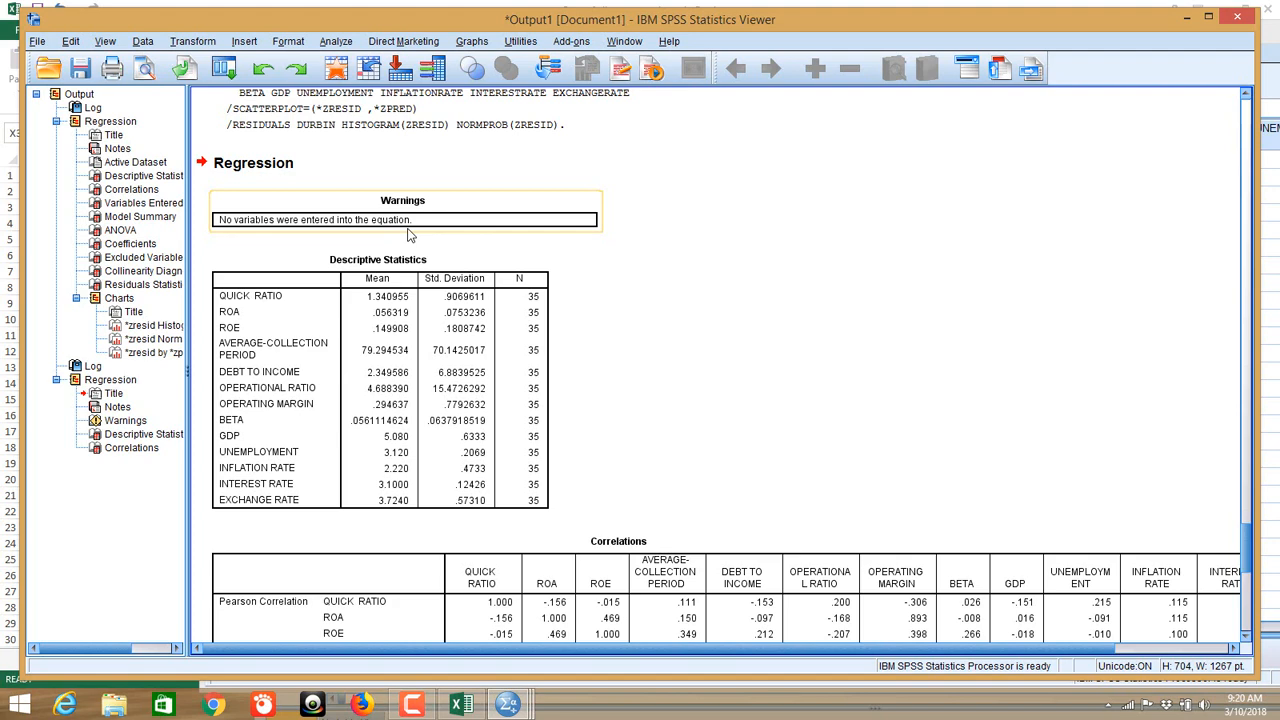
Step: Rerun the QUICK RATIO linear regression with the Method switched back to Enter
left_click(336, 43)
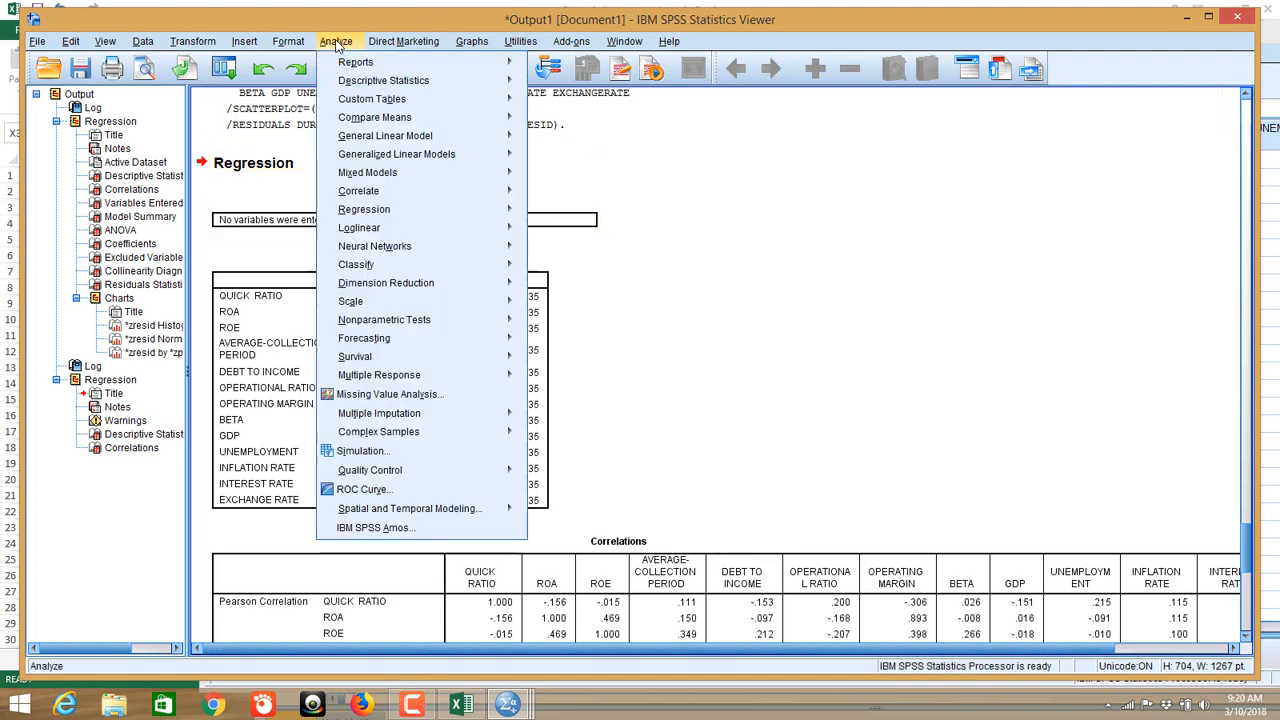
mouse_move(450, 211)
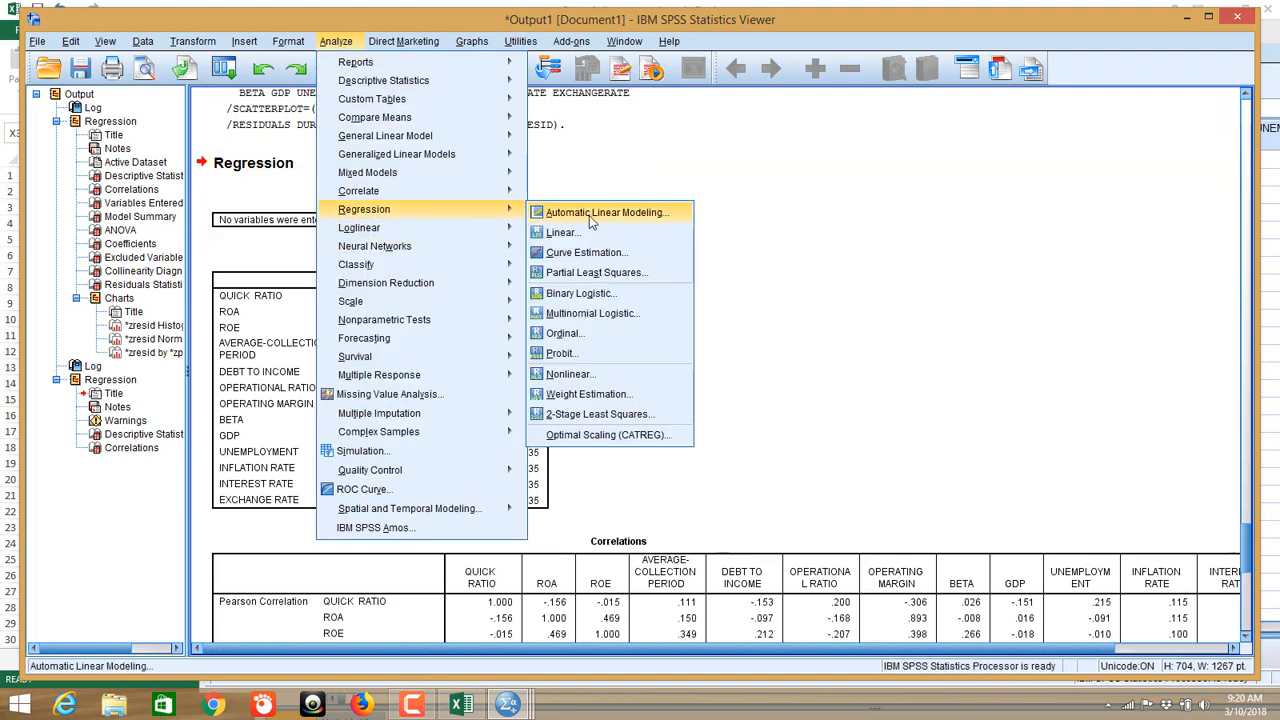
left_click(564, 233)
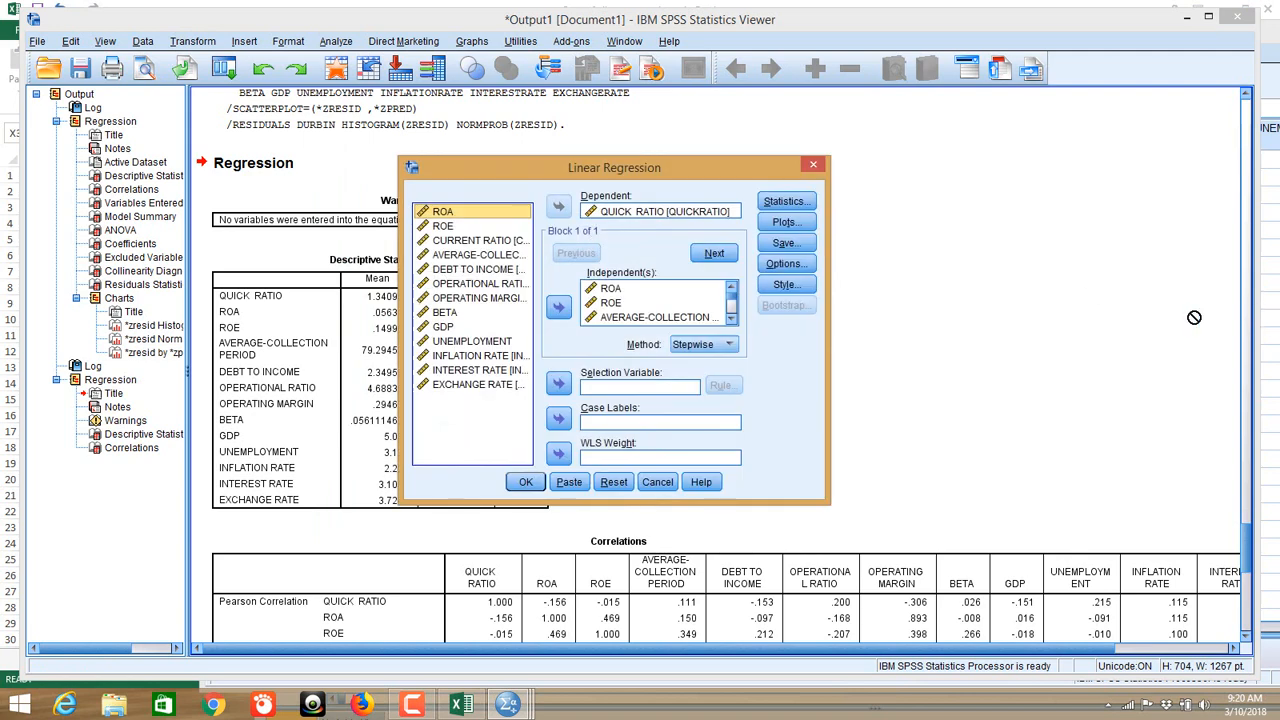
scroll(690, 298, "down", 3)
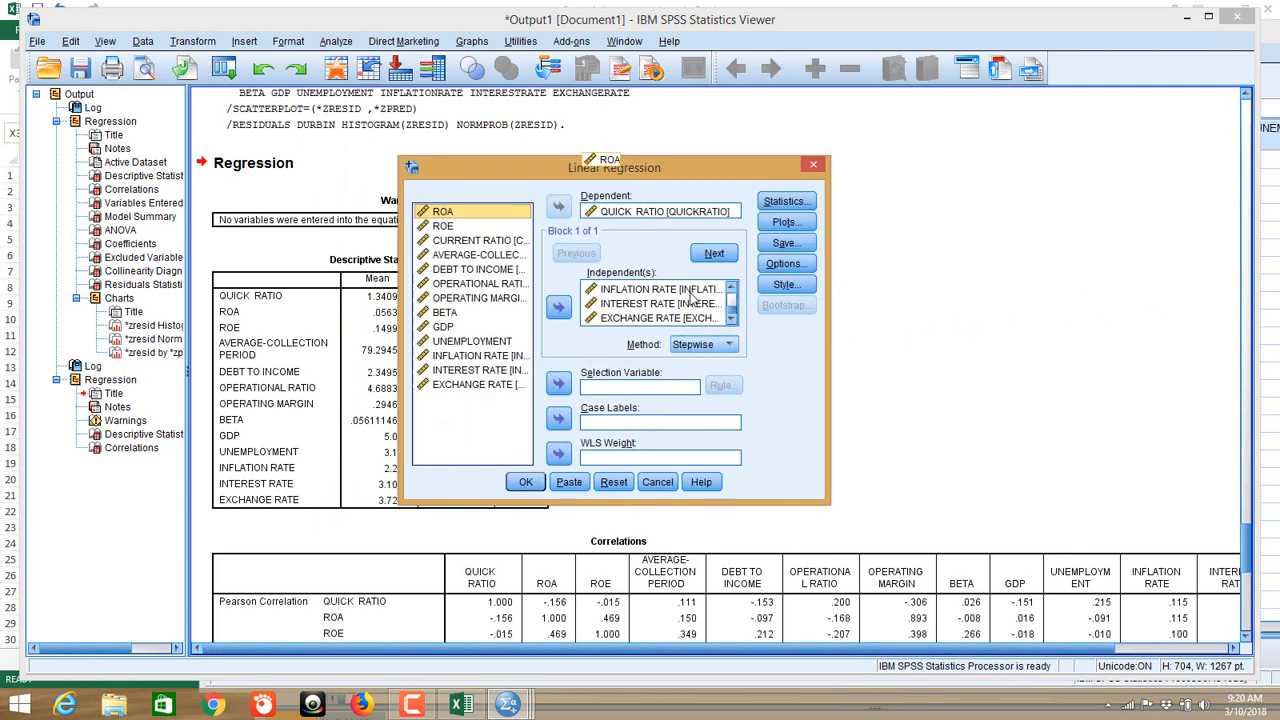
scroll(690, 298, "up", 3)
left_click(700, 344)
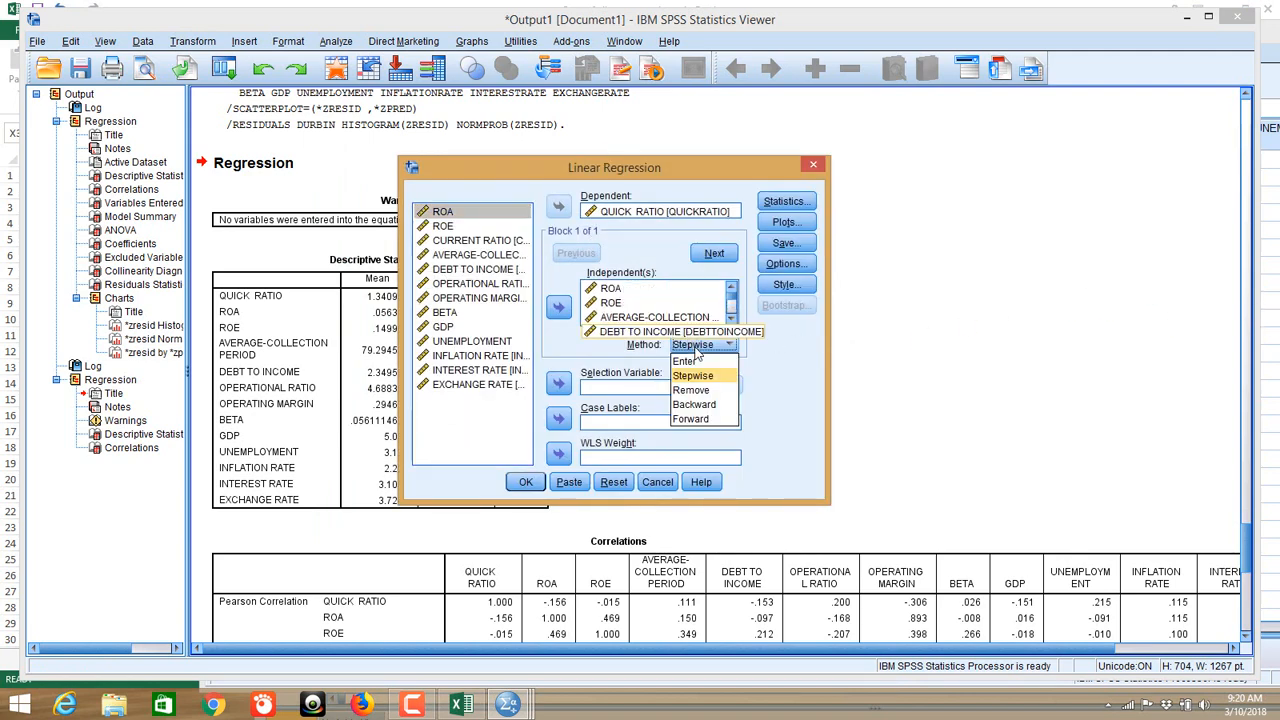
left_click(690, 361)
left_click(528, 482)
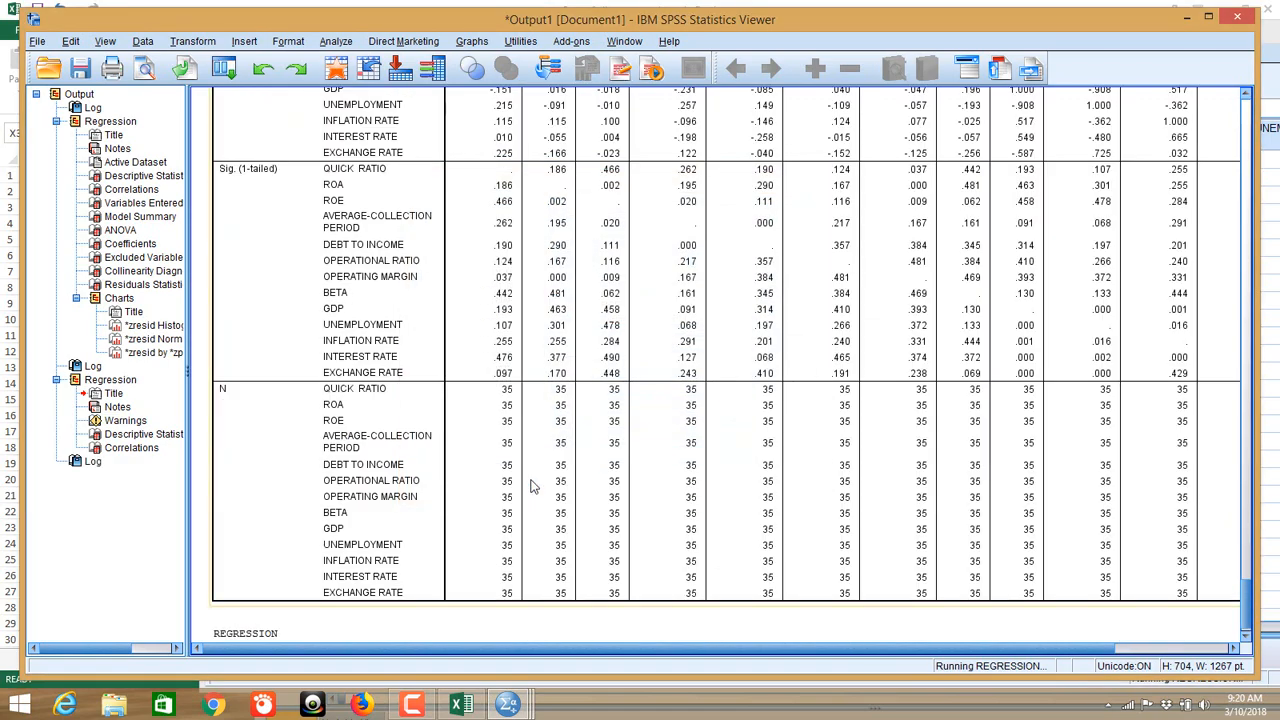
Step: Review the output tables and charts, including Collinearity Diagnostics reaching condition index 203.064
scroll(545, 465, "down", 15)
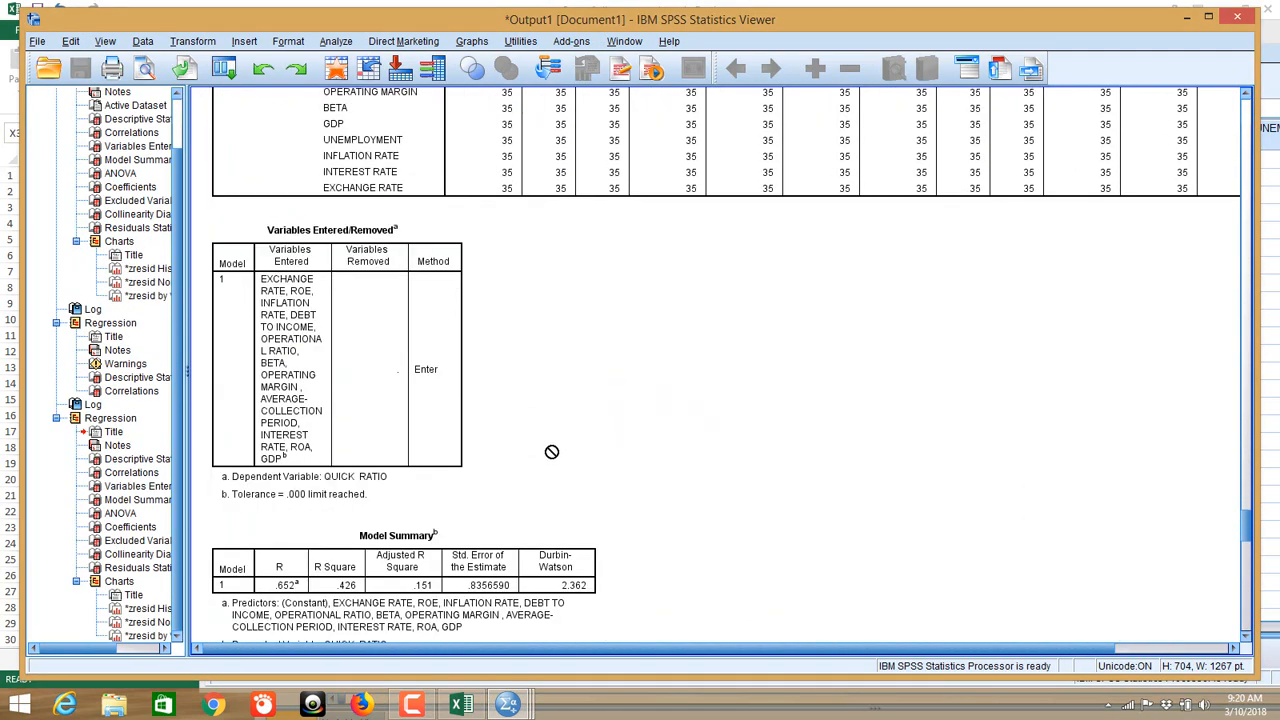
scroll(555, 447, "down", 20)
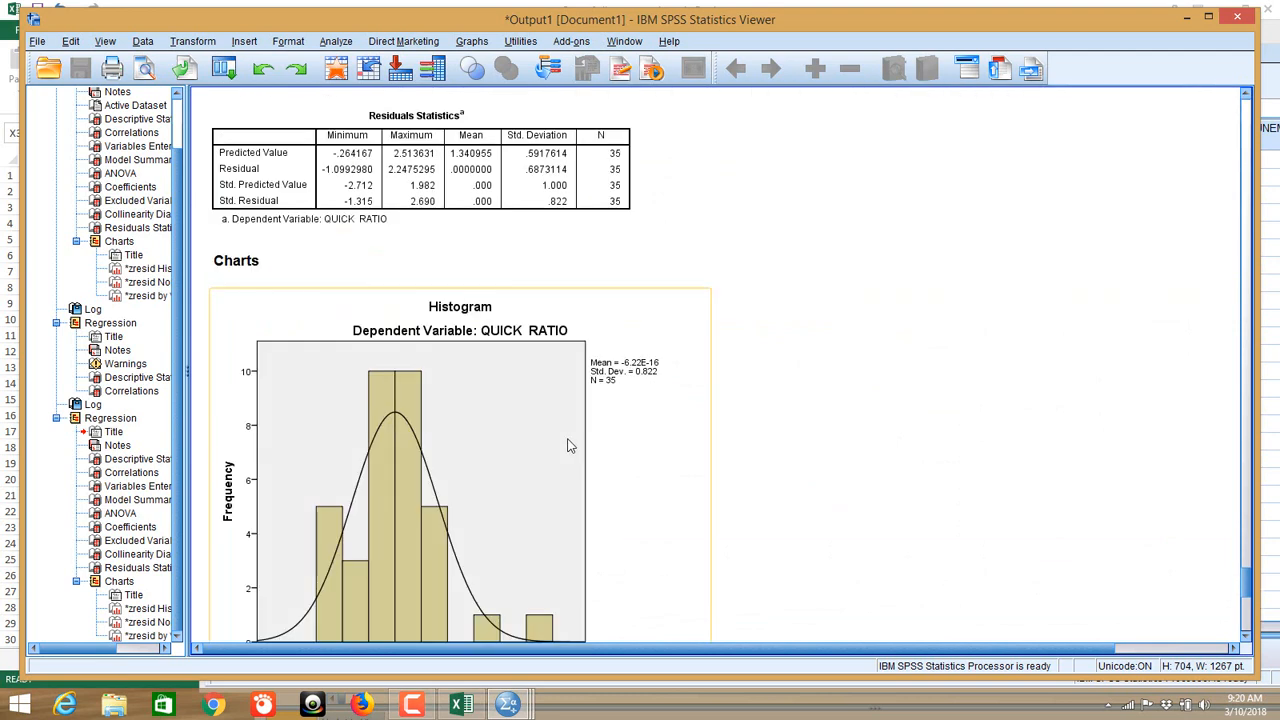
scroll(837, 417, "down", 5)
scroll(917, 397, "up", 8)
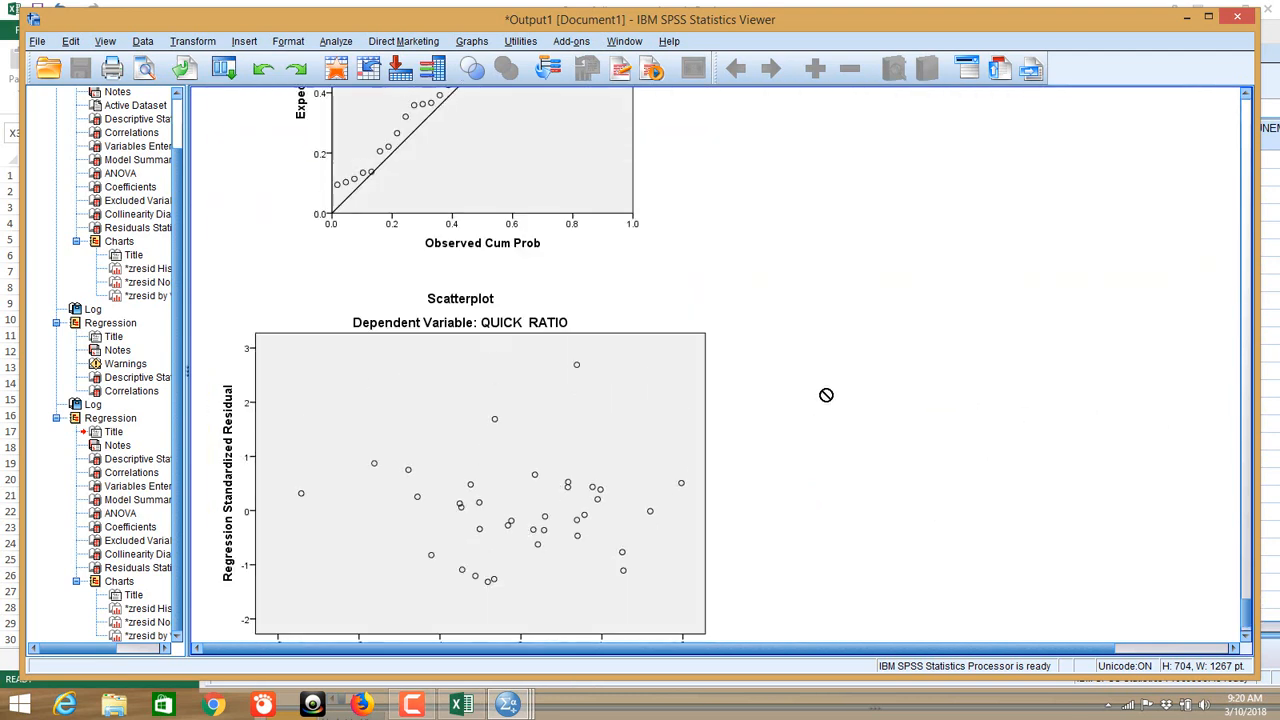
scroll(826, 395, "up", 6)
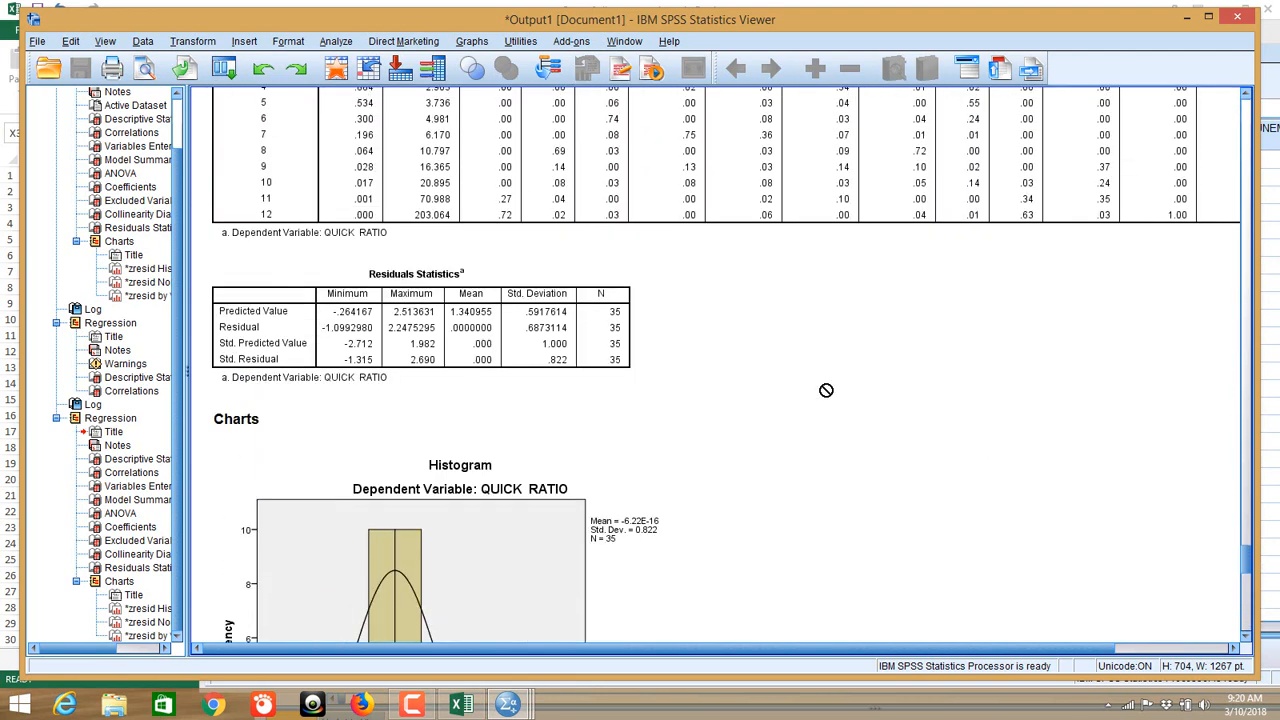
scroll(826, 390, "up", 4)
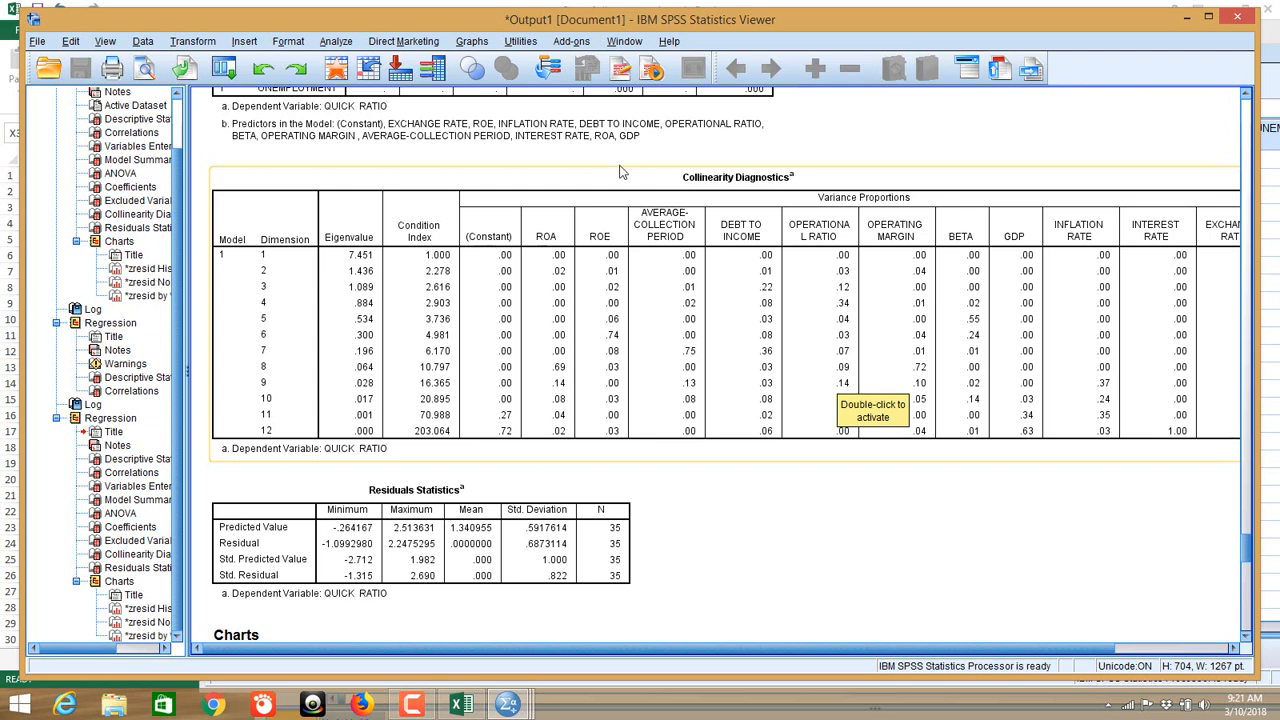
Step: Minimize the SPSS Viewer, data editors and Excel workbook to reach the desktop
left_click(38, 42)
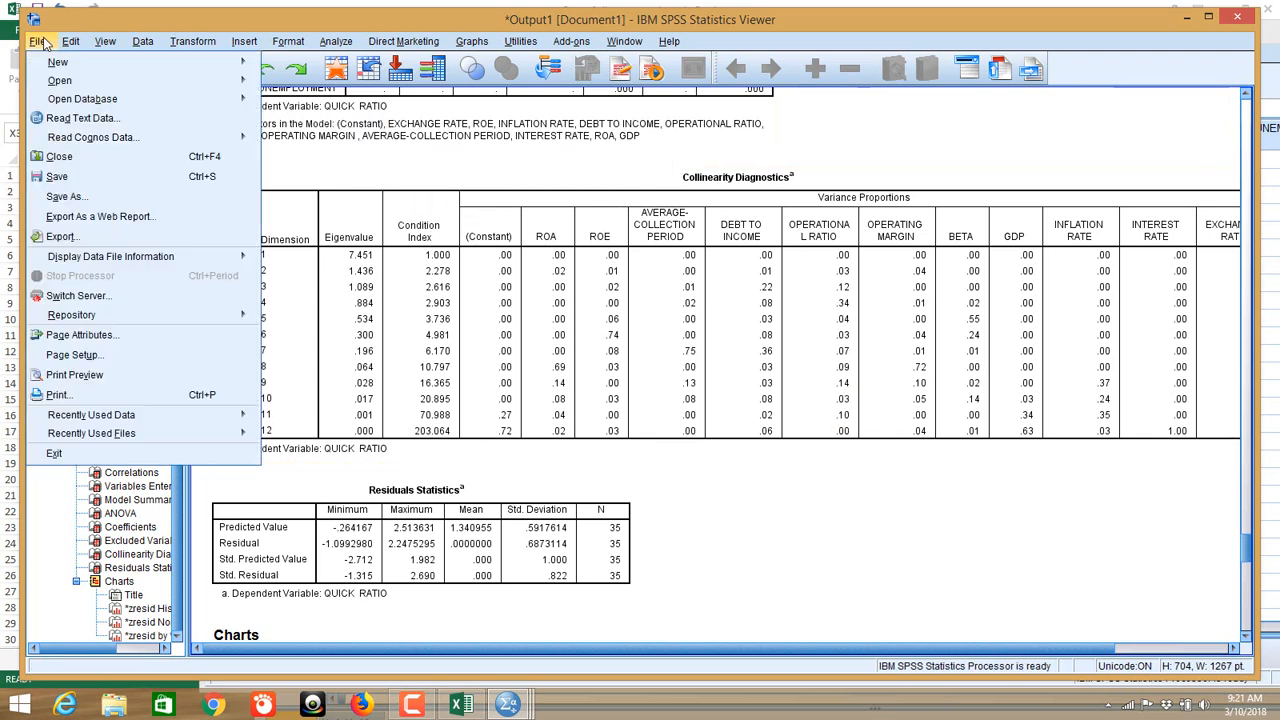
left_click(1187, 16)
left_click(1188, 15)
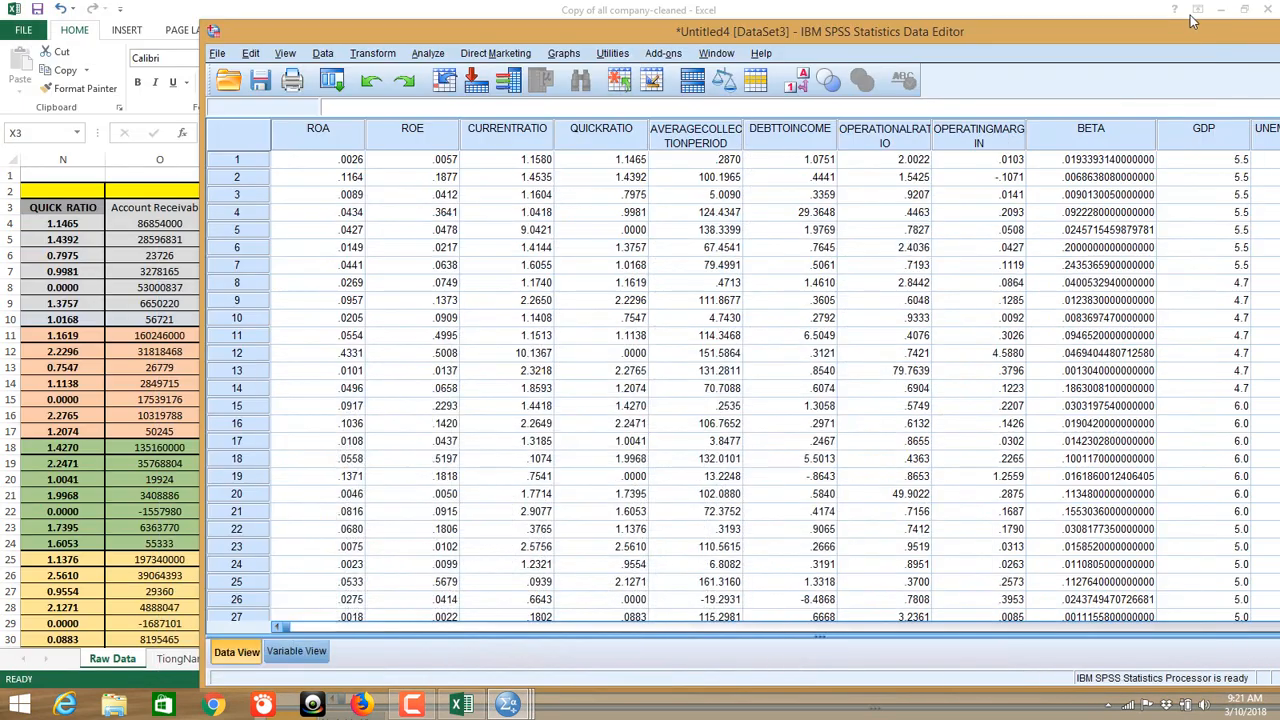
double_click(1201, 31)
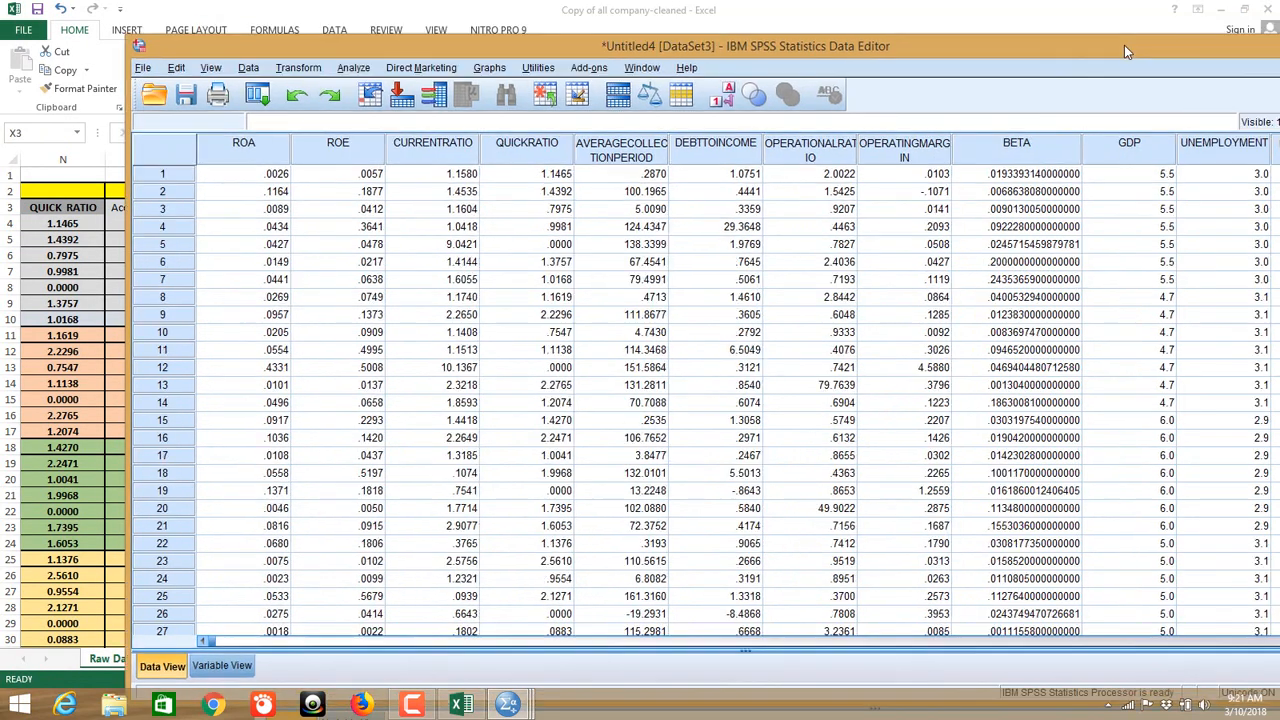
left_click(1205, 47)
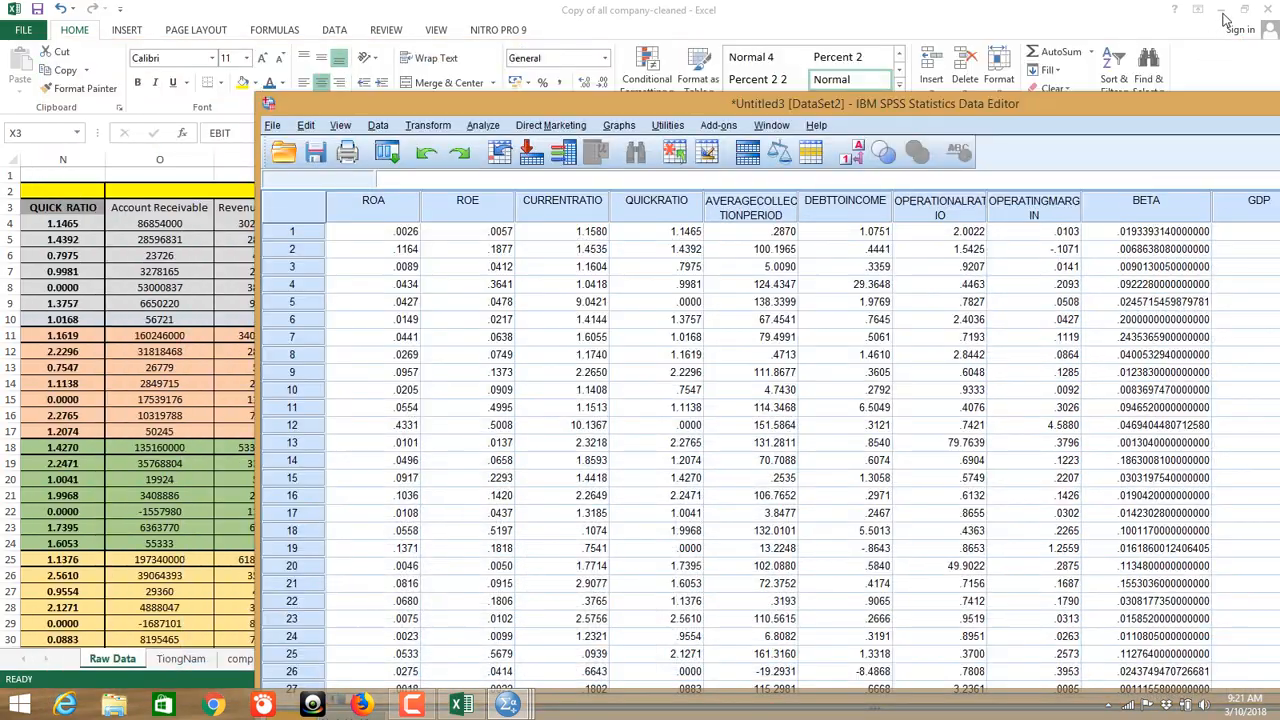
left_click_drag(1142, 106, 1135, 44)
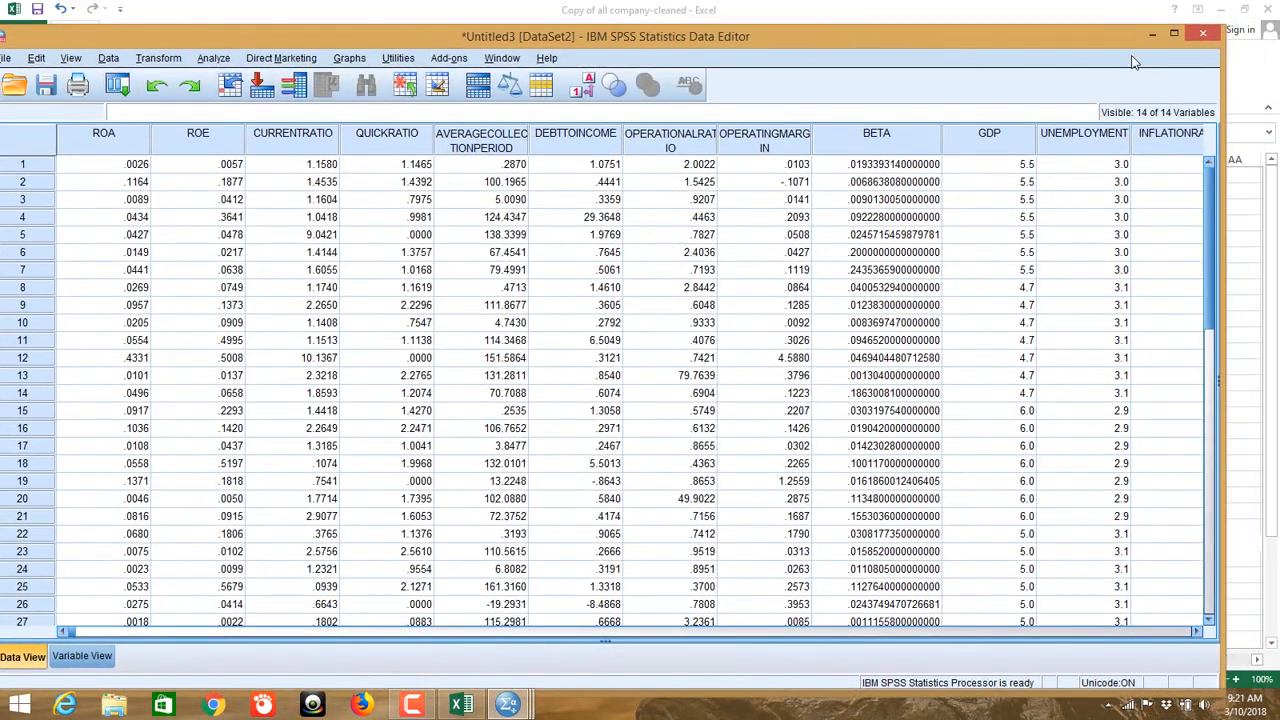
left_click(1150, 36)
left_click(1222, 9)
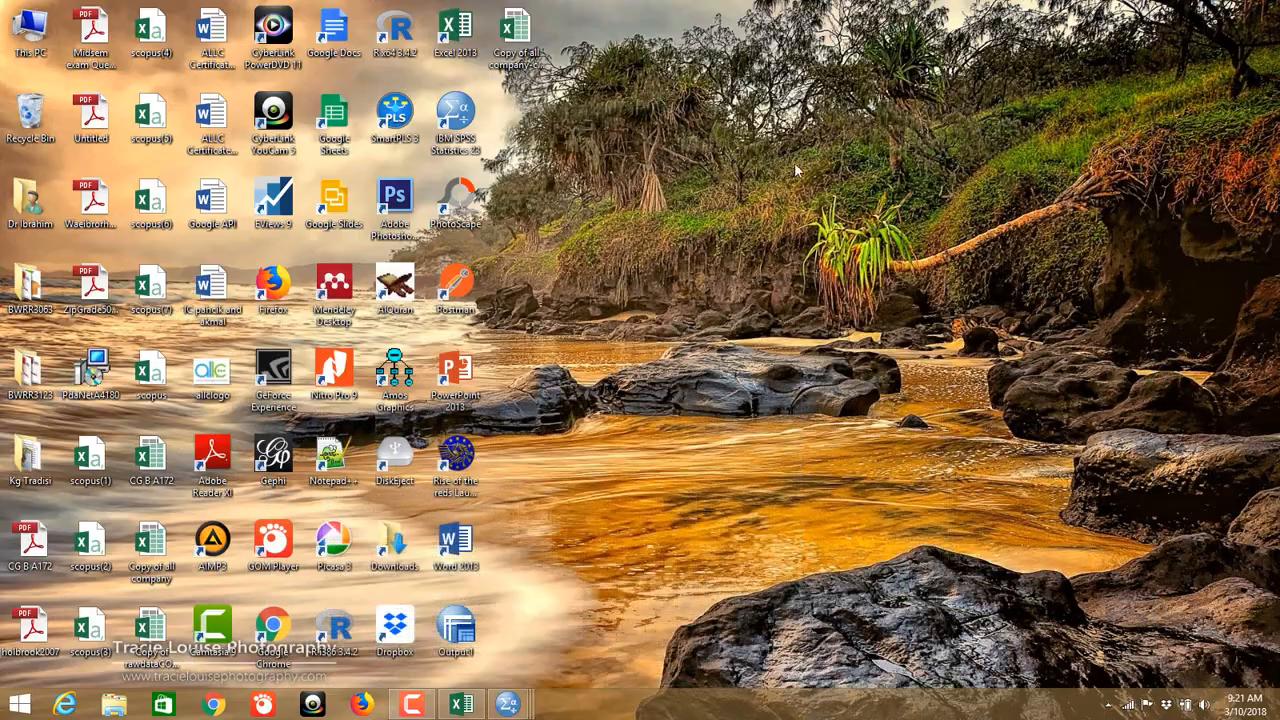
Step: Select the Copy of rawdataCOMPLETE desktop file, bring up Untitled4 [DataSet3], then return to Excel
left_click(155, 626)
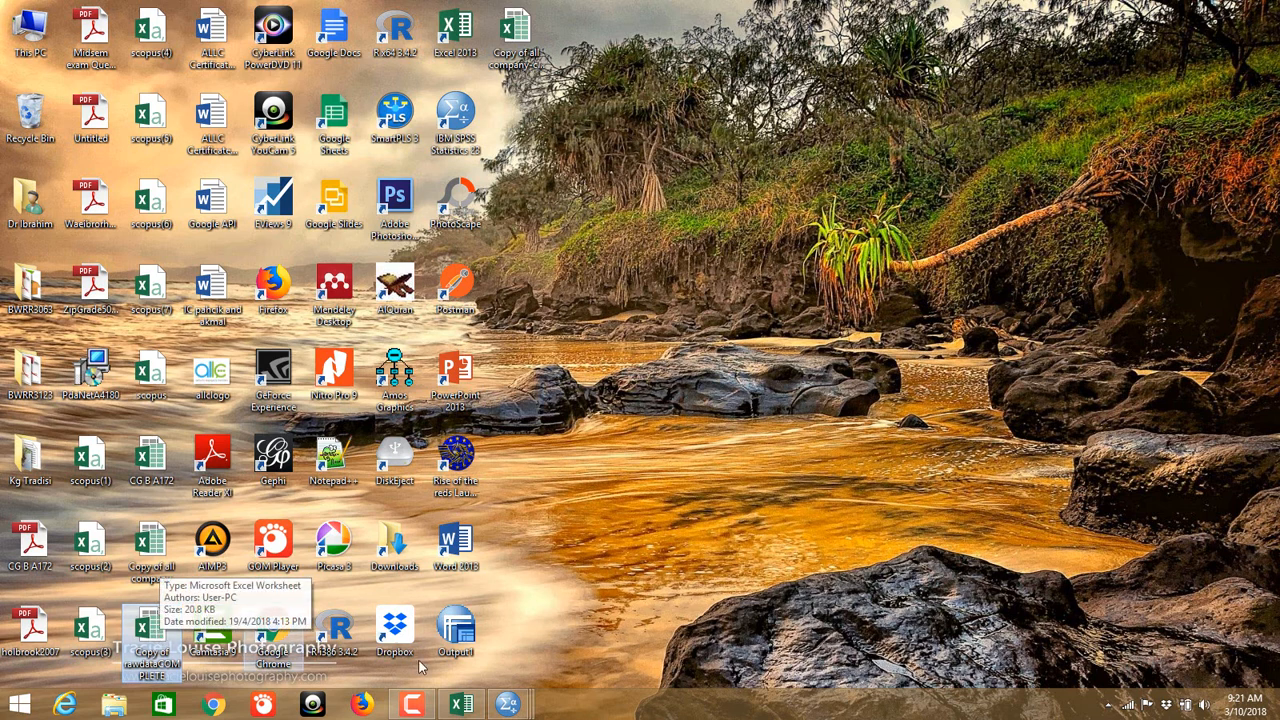
mouse_move(507, 706)
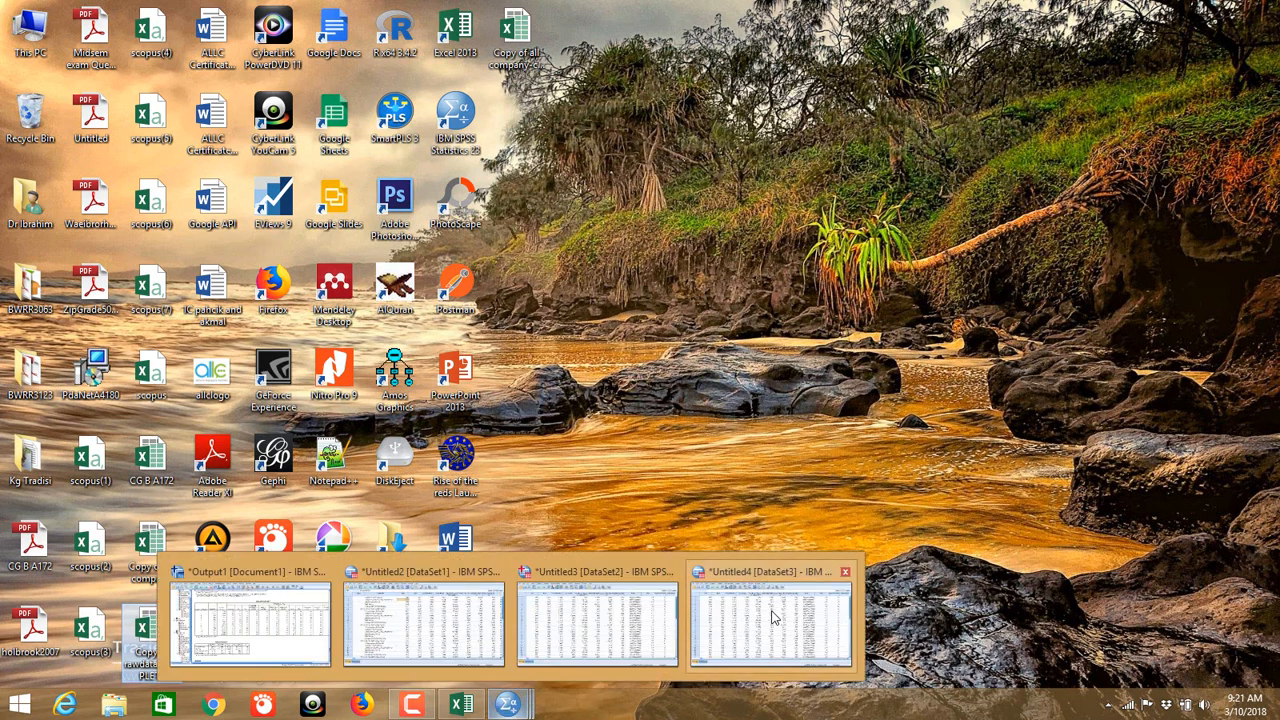
left_click(772, 626)
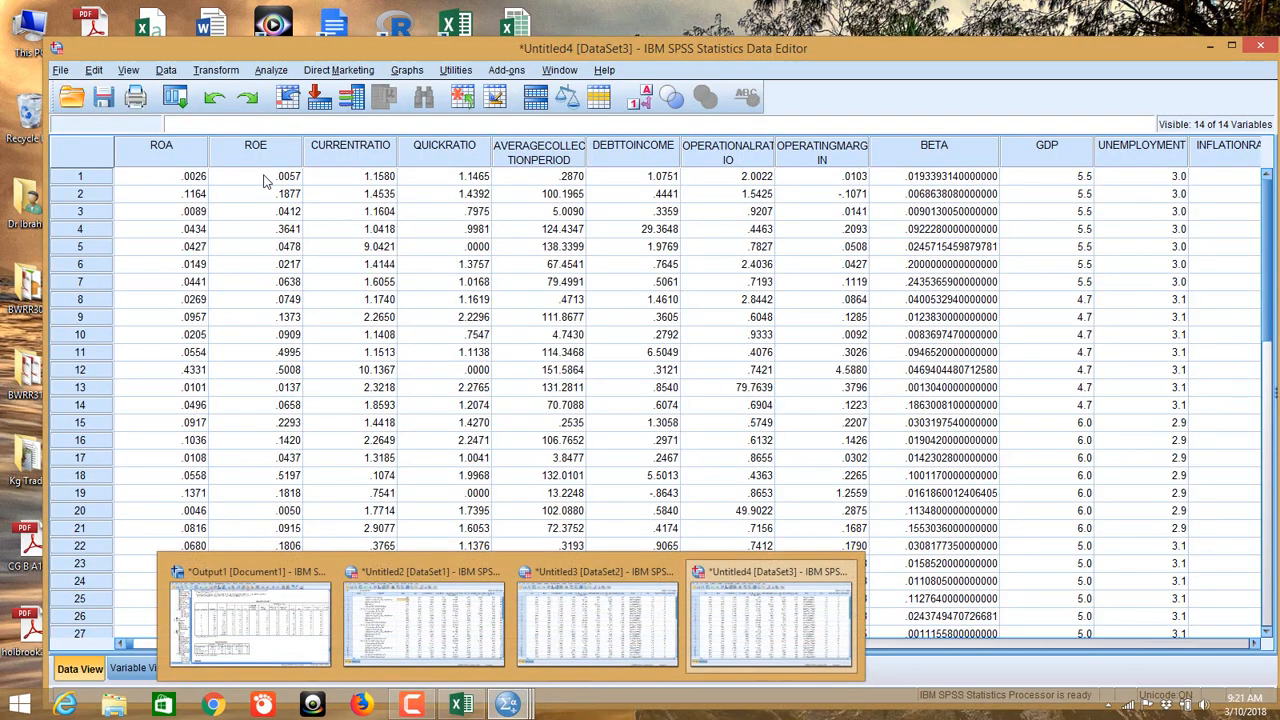
left_click(61, 70)
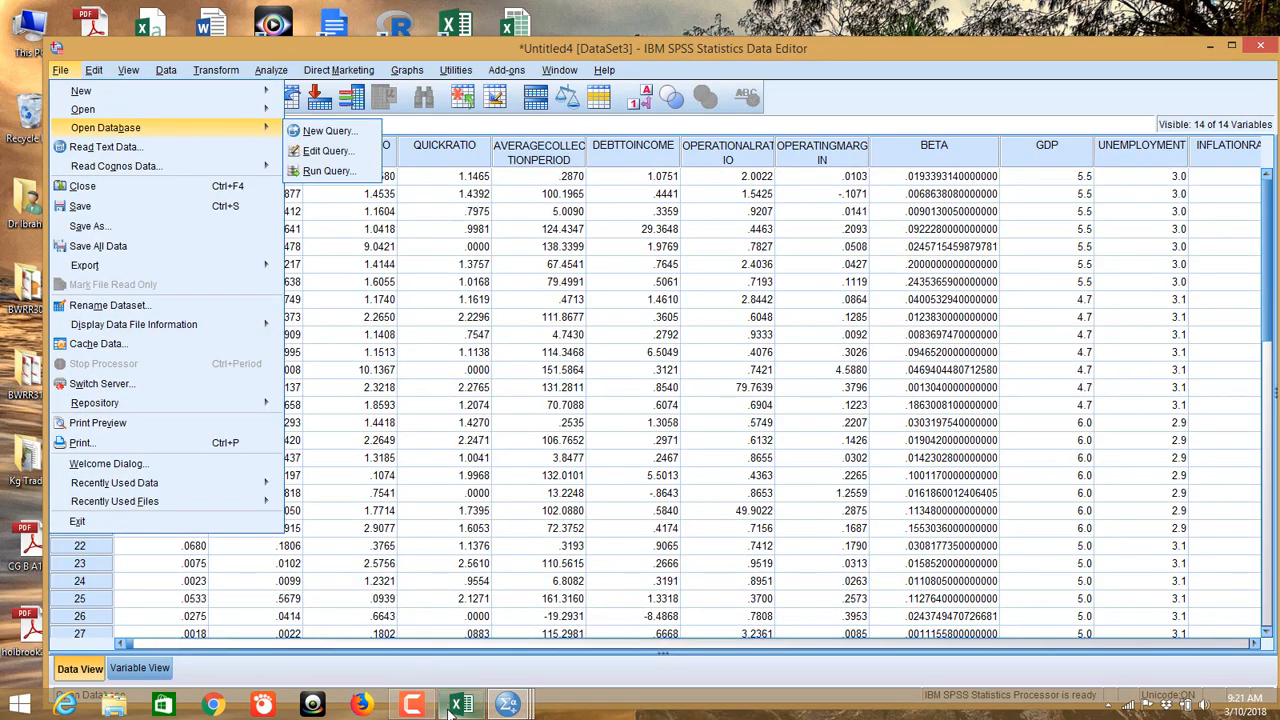
left_click(461, 706)
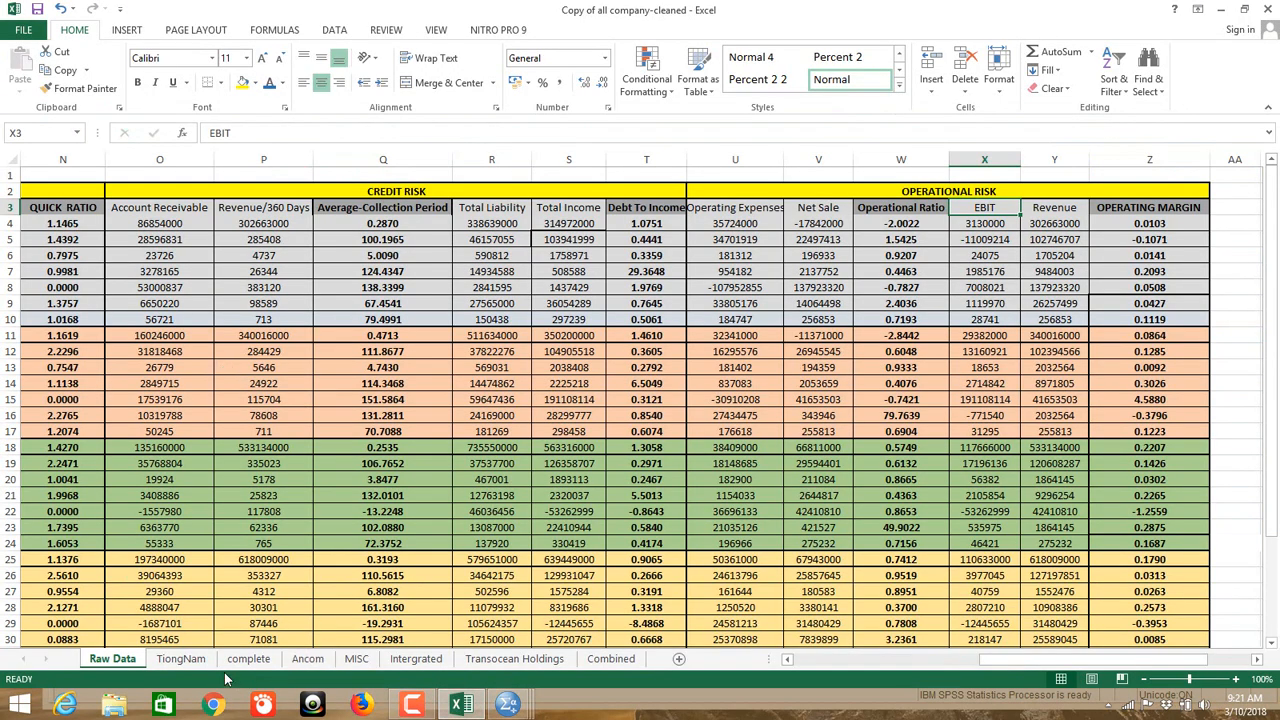
Step: Browse the TiongNam, Raw Data, Combined, complete and Ancom sheets of the workbook
left_click(181, 659)
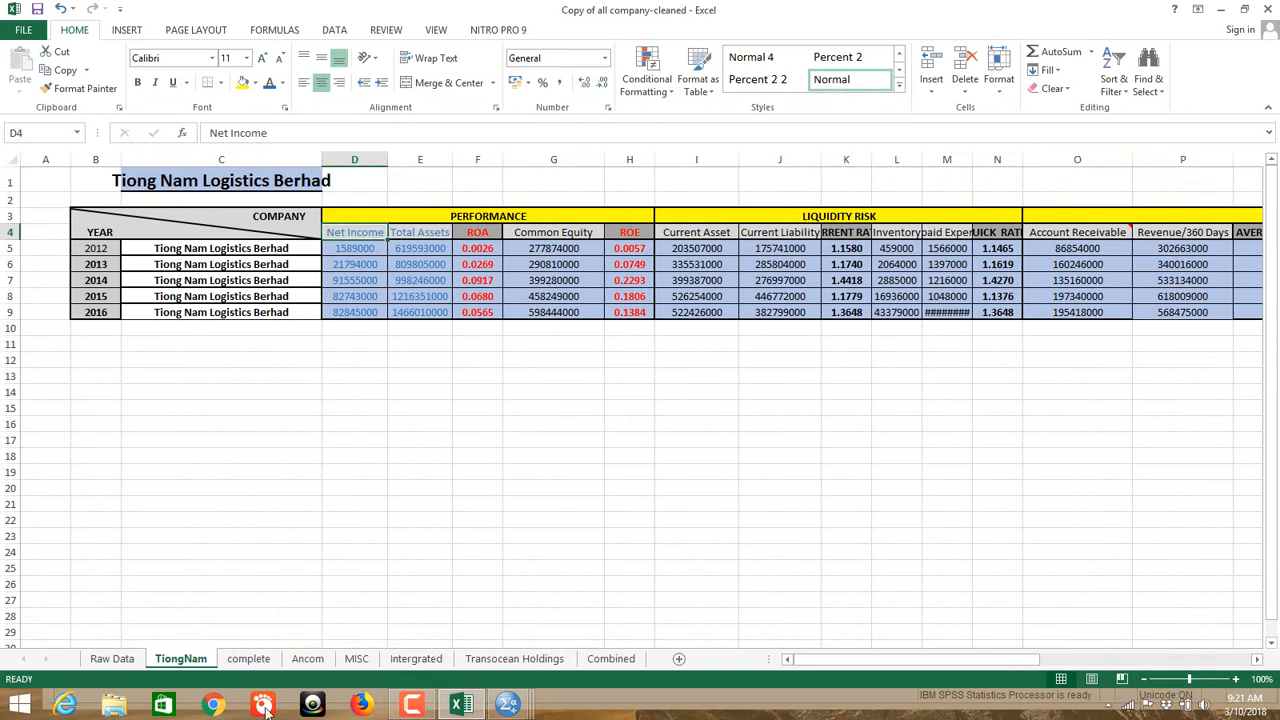
left_click(112, 659)
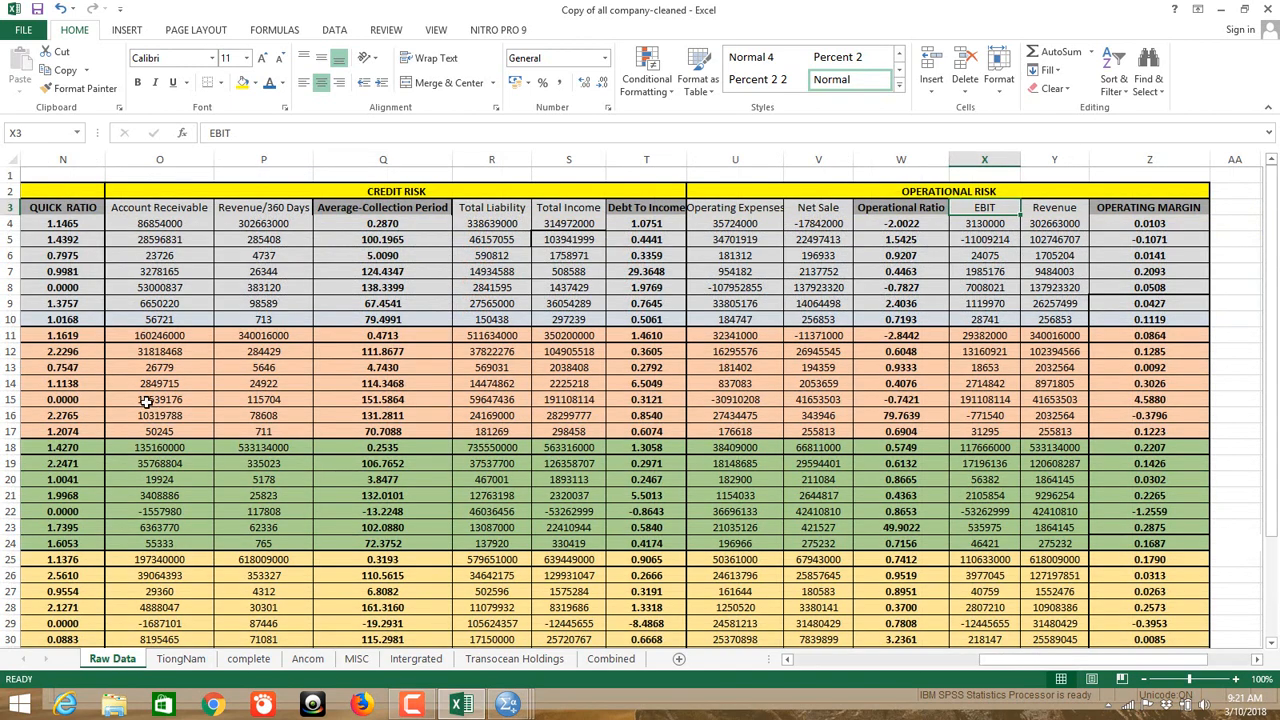
left_click(606, 660)
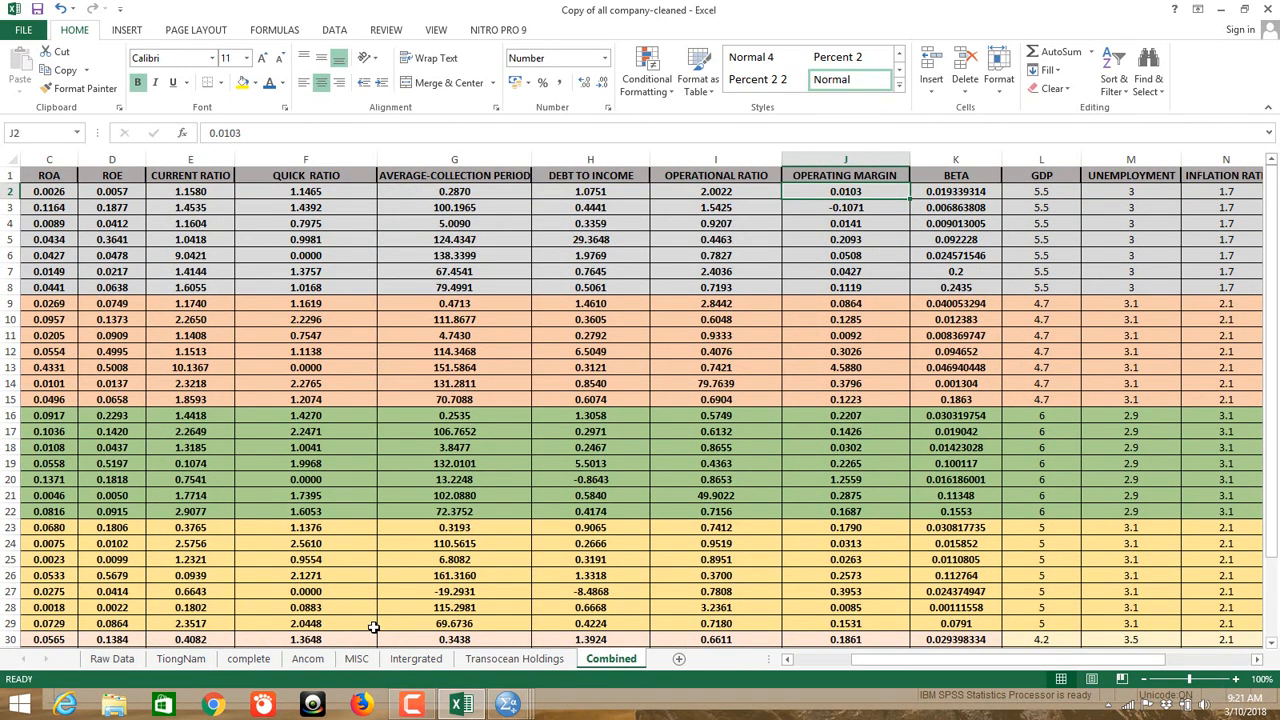
left_click(249, 659)
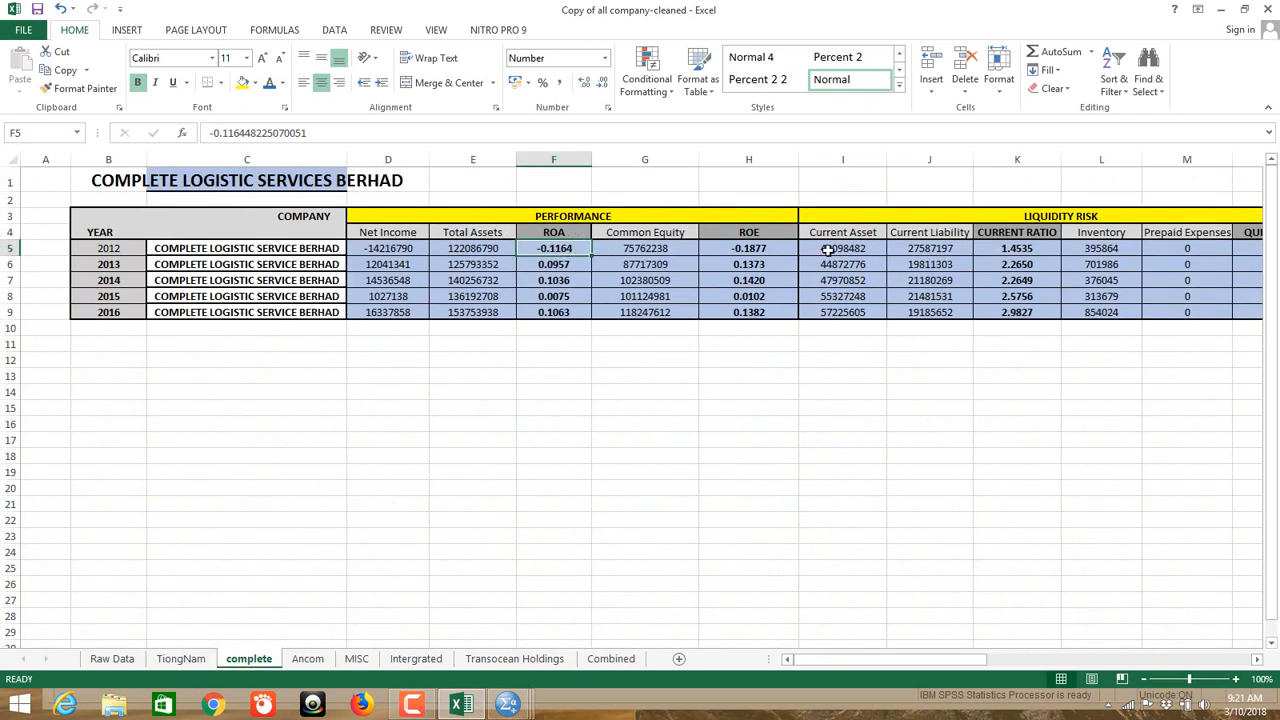
left_click(308, 660)
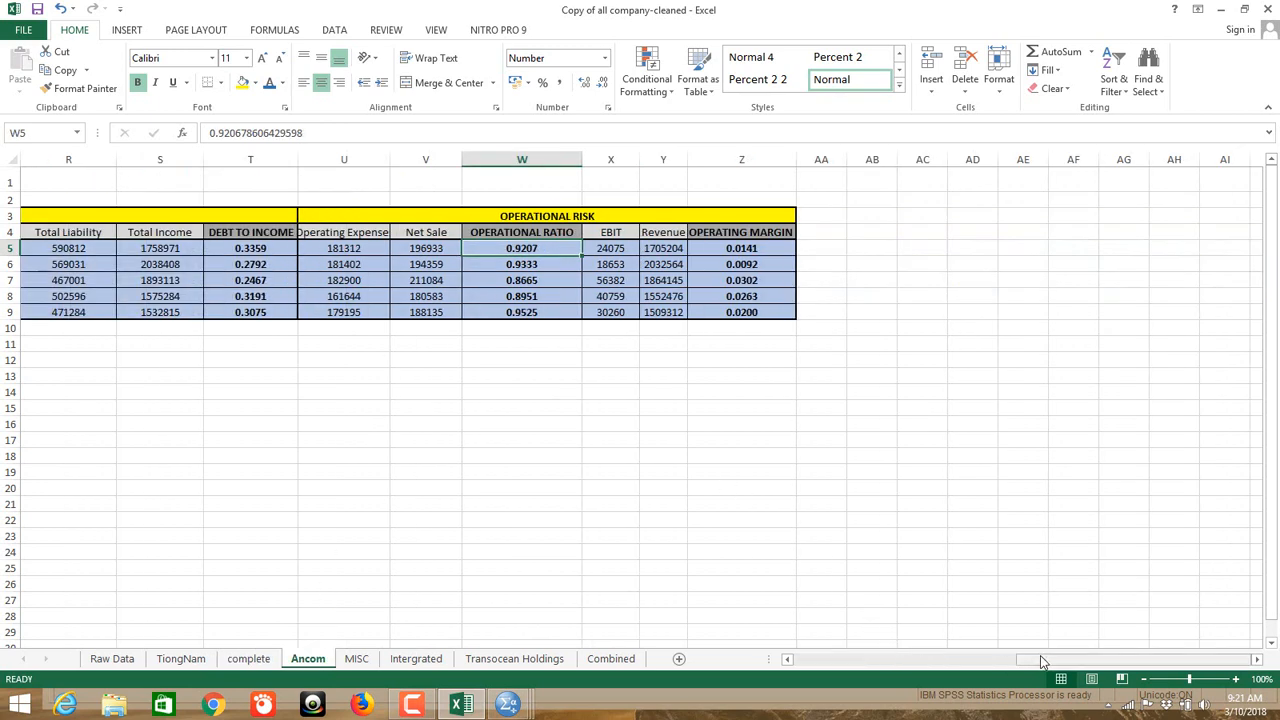
Step: View the Intergrated and Transocean Holdings sheets, then minimize Excel and the SPSS data editor
left_click_drag(1043, 661, 614, 707)
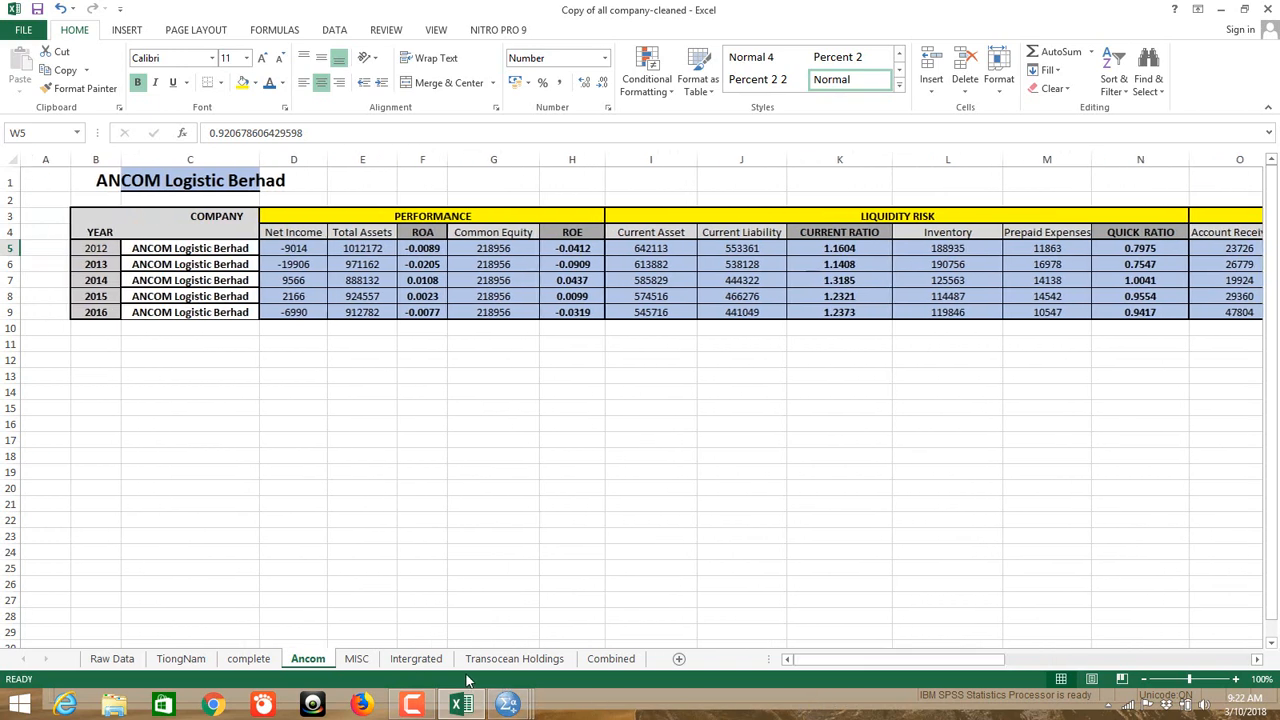
left_click(416, 659)
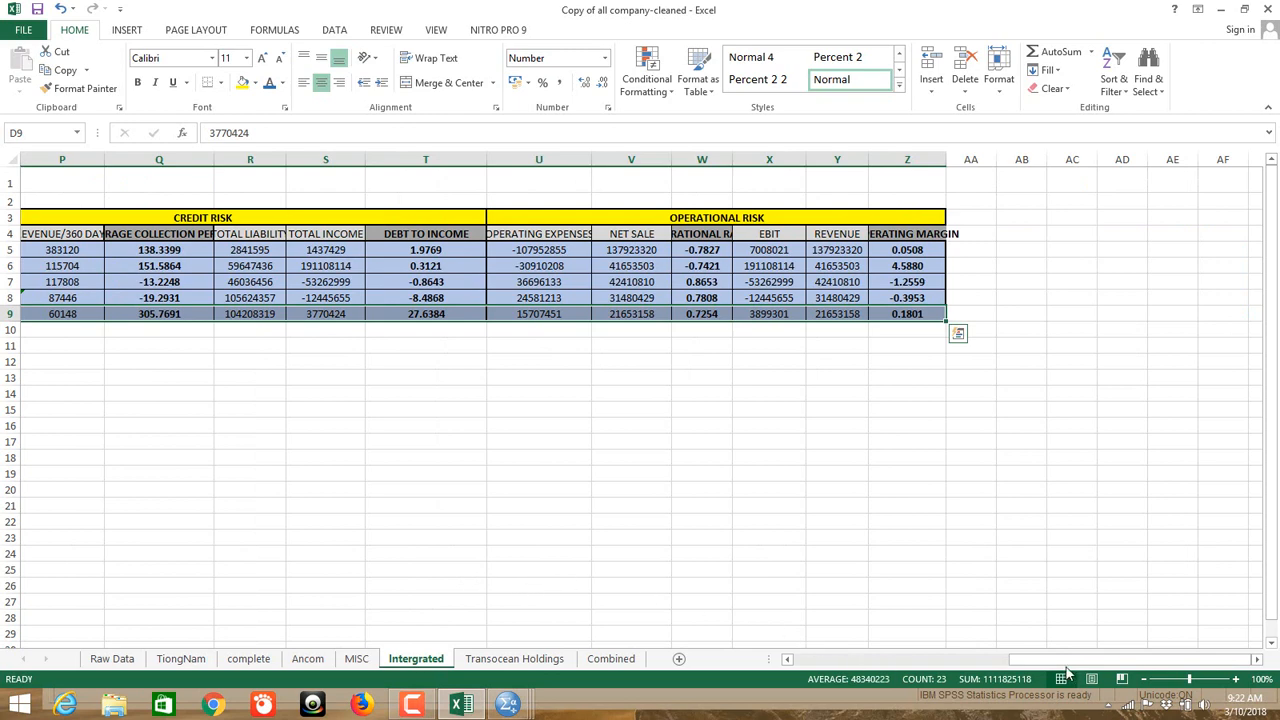
left_click_drag(1066, 672, 815, 681)
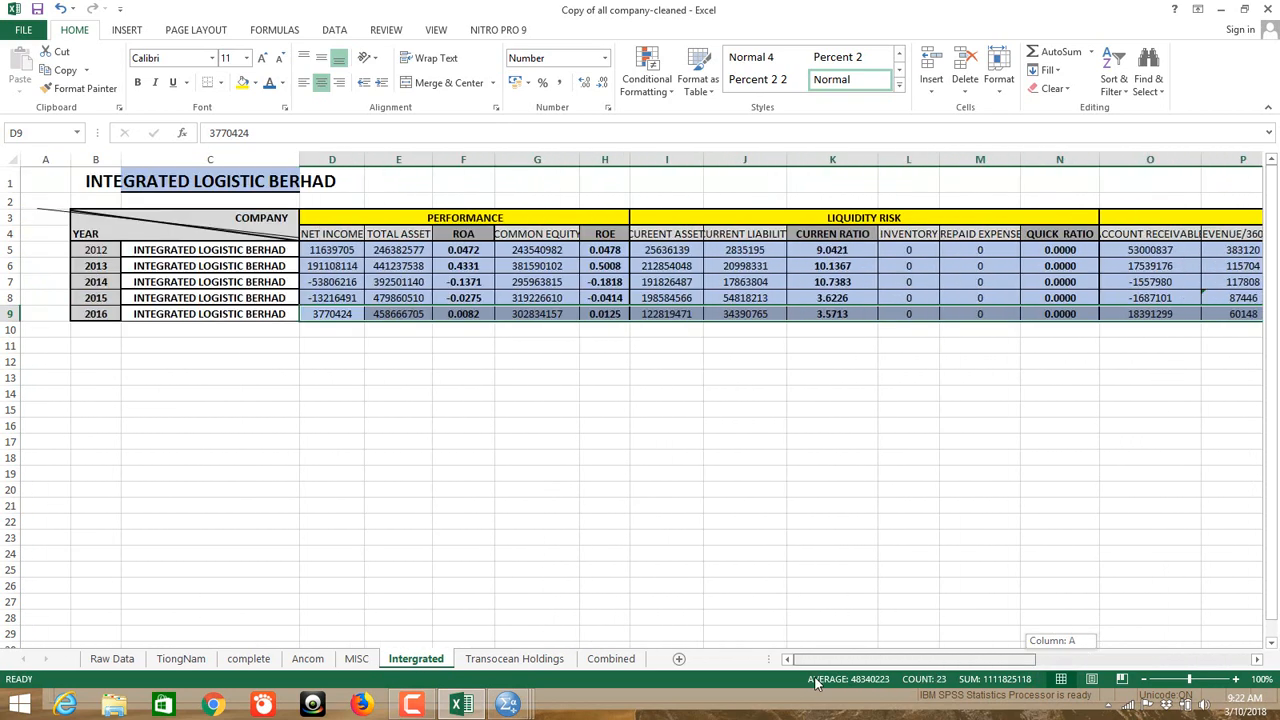
left_click(517, 662)
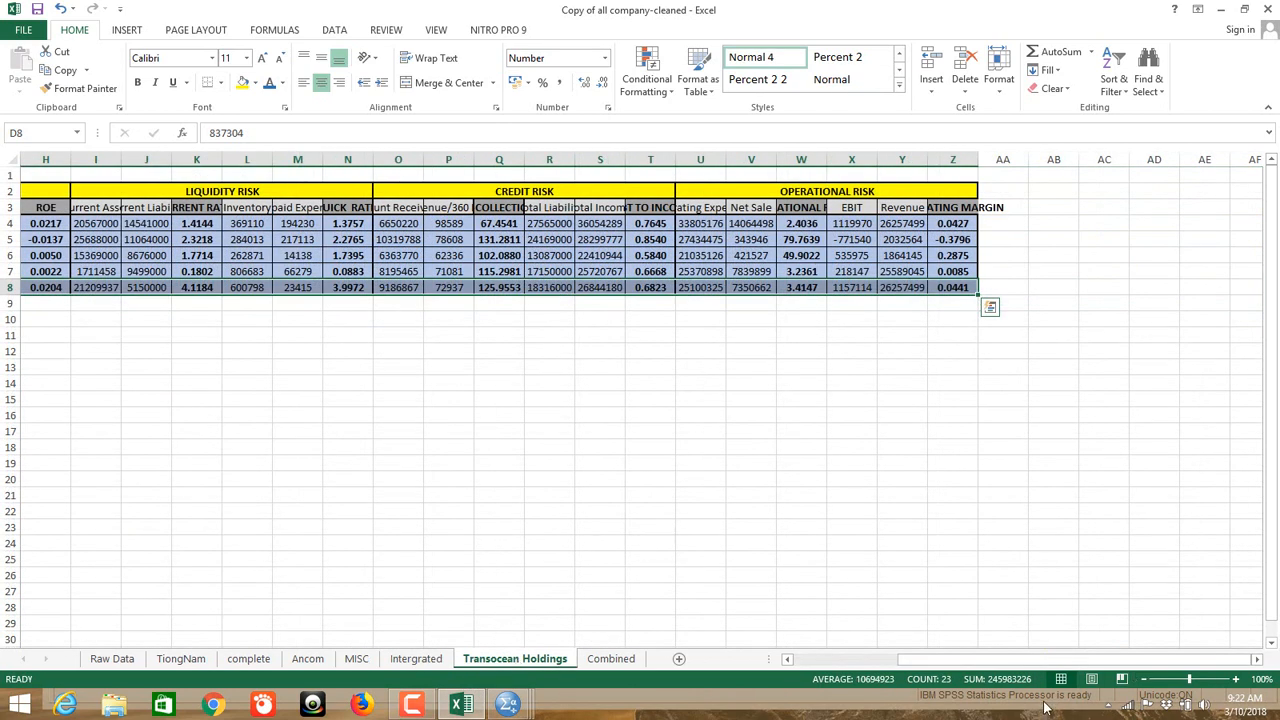
left_click_drag(1050, 668, 810, 676)
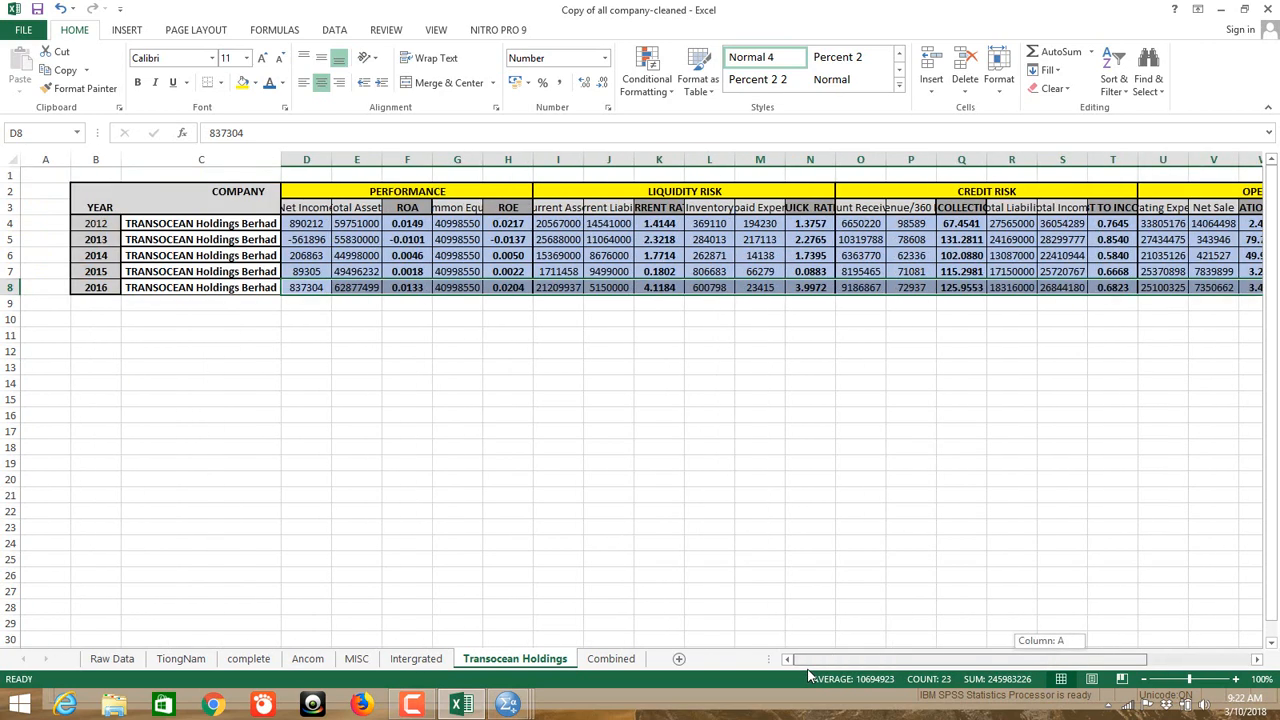
left_click_drag(810, 676, 810, 670)
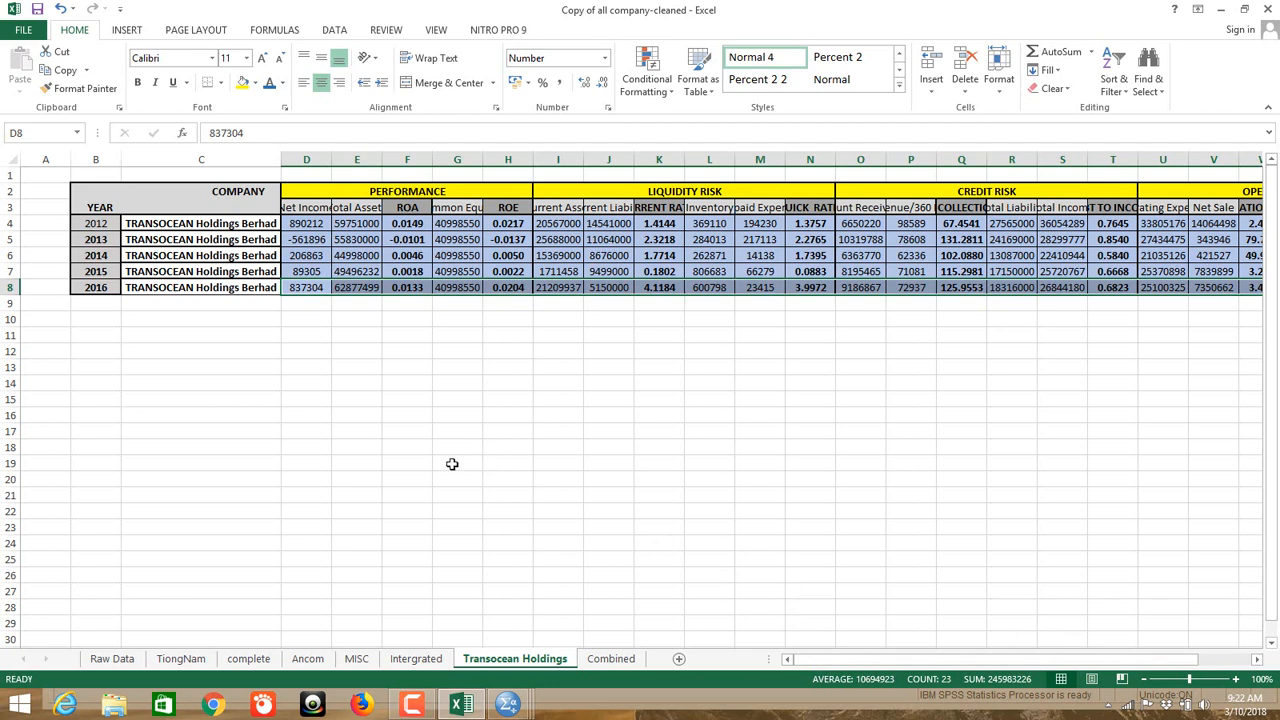
left_click(407, 317)
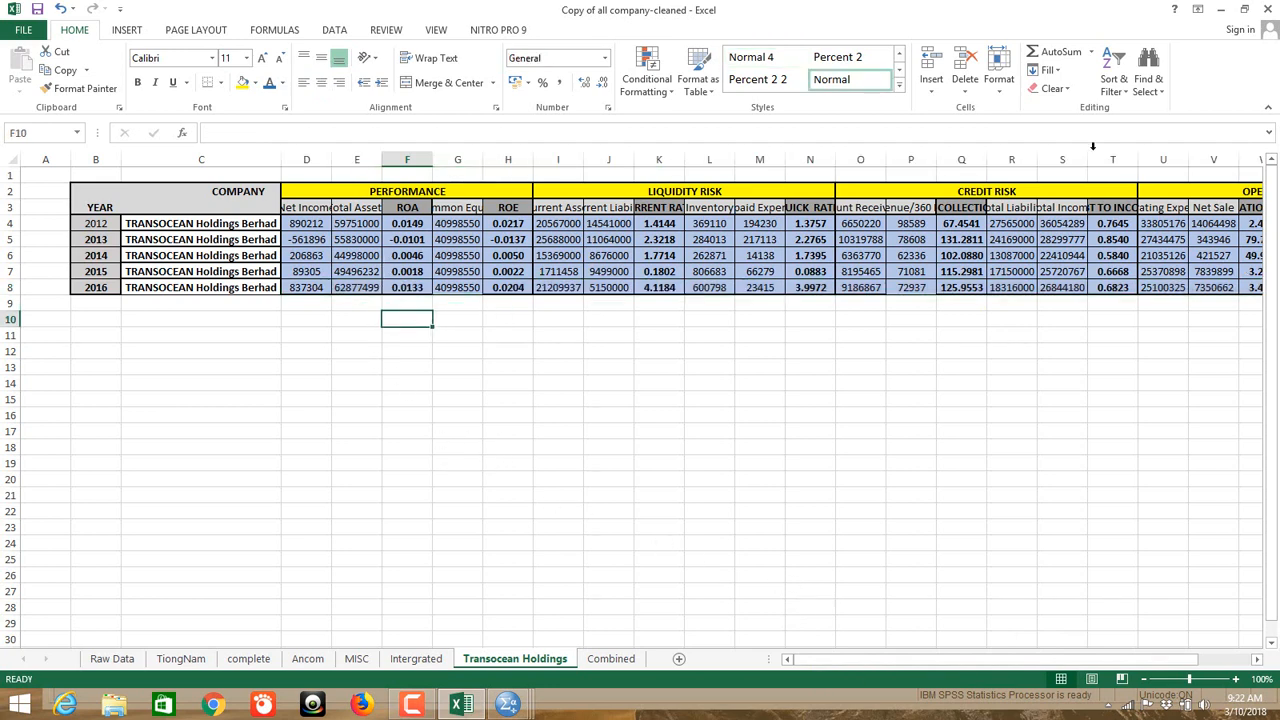
left_click(1220, 9)
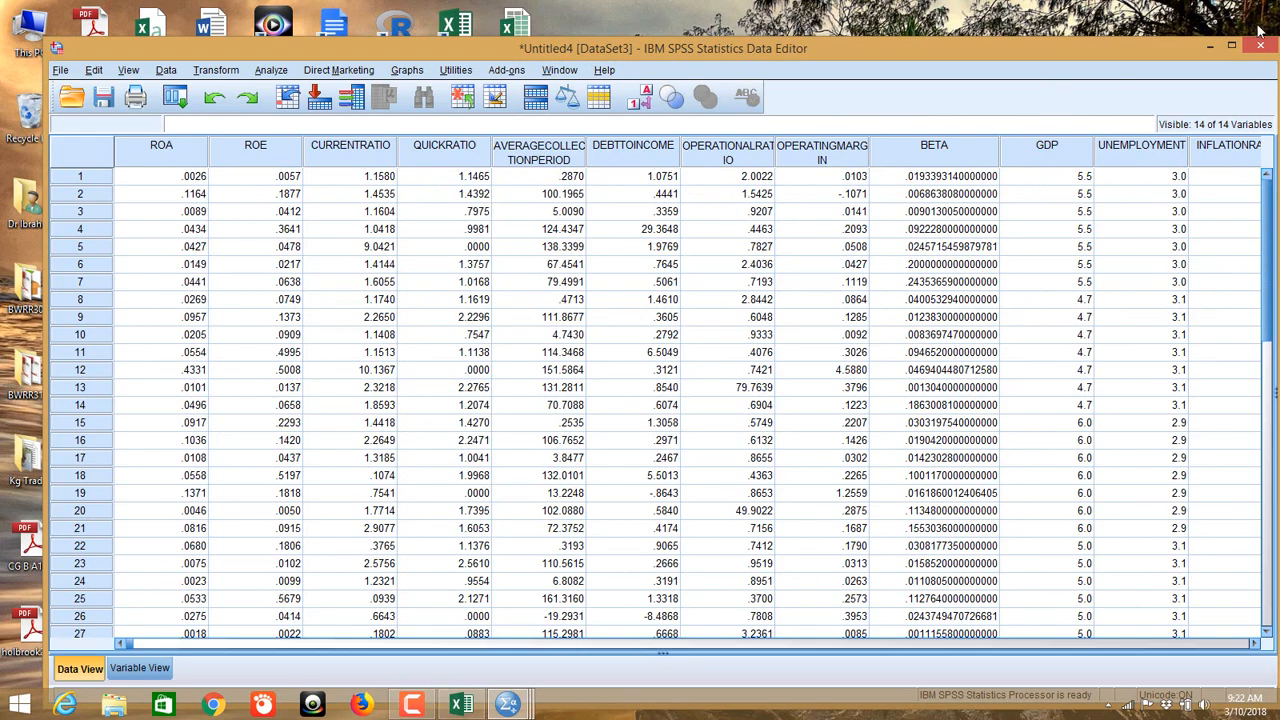
left_click(1211, 45)
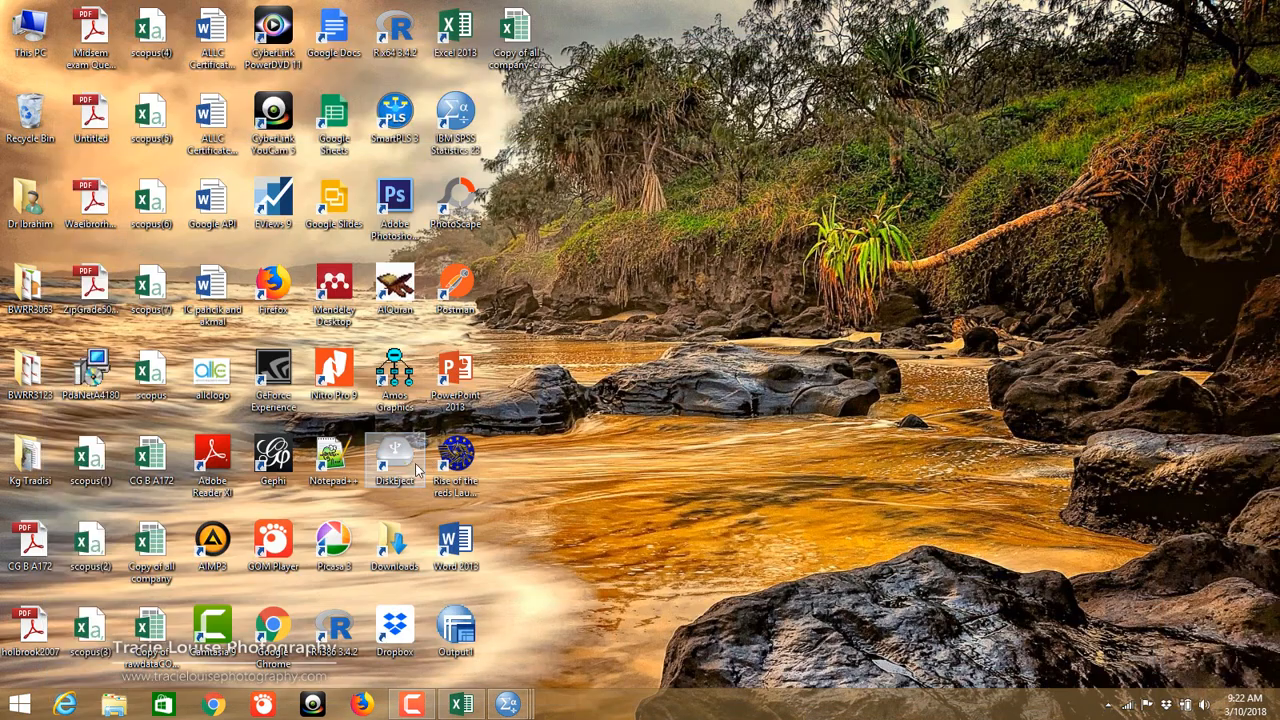
Step: Open the Copy of rawdataCOMPLETE workbook and move through its sheets to COMBINED
double_click(130, 636)
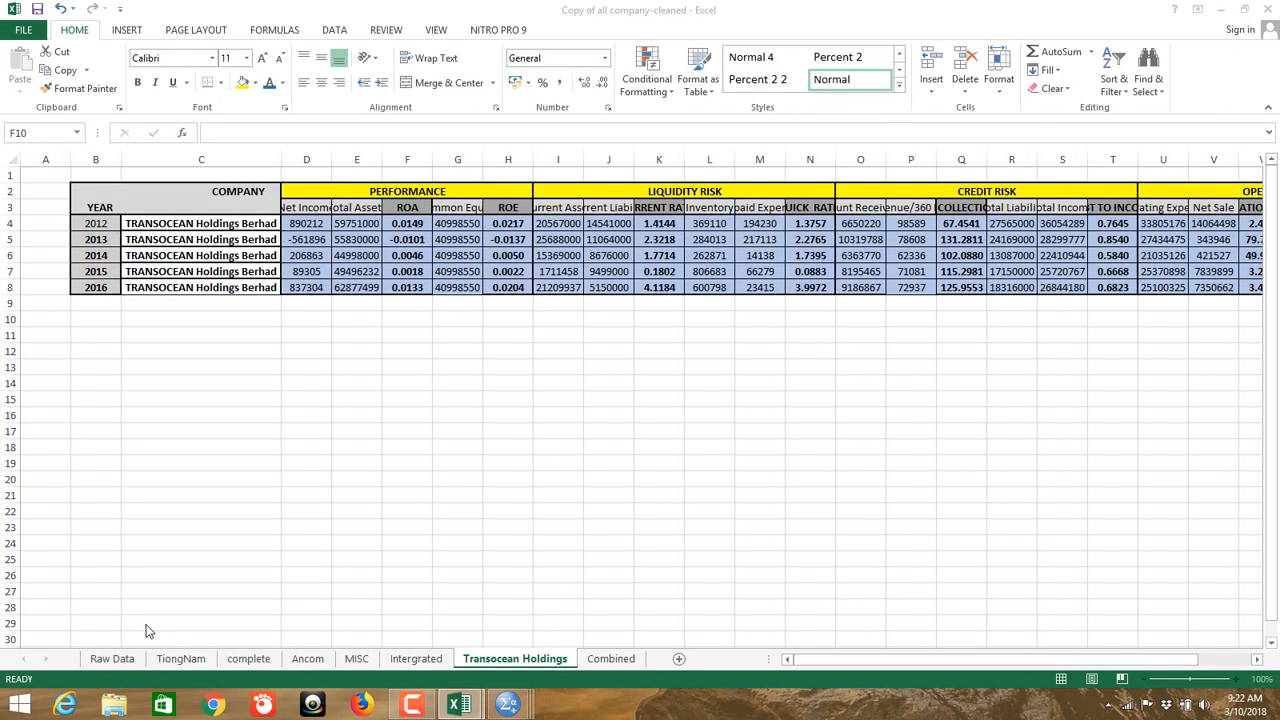
left_click(136, 659)
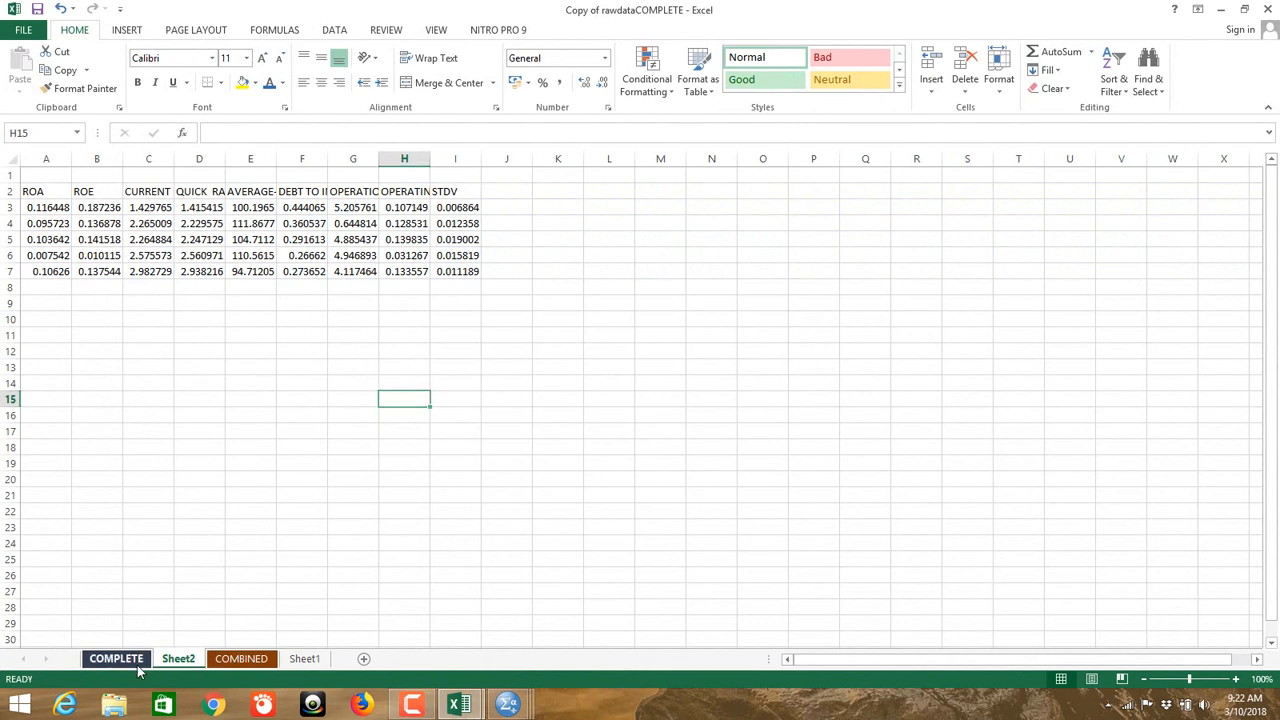
left_click(890, 660)
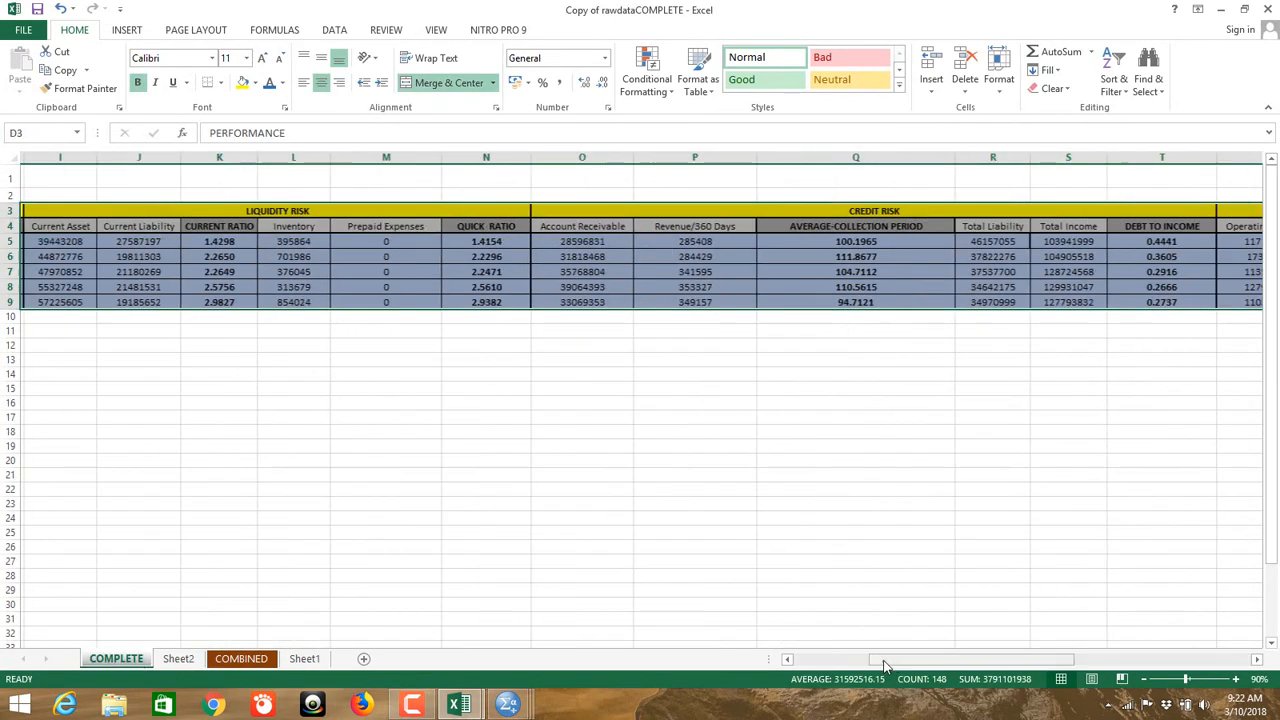
left_click(855, 661)
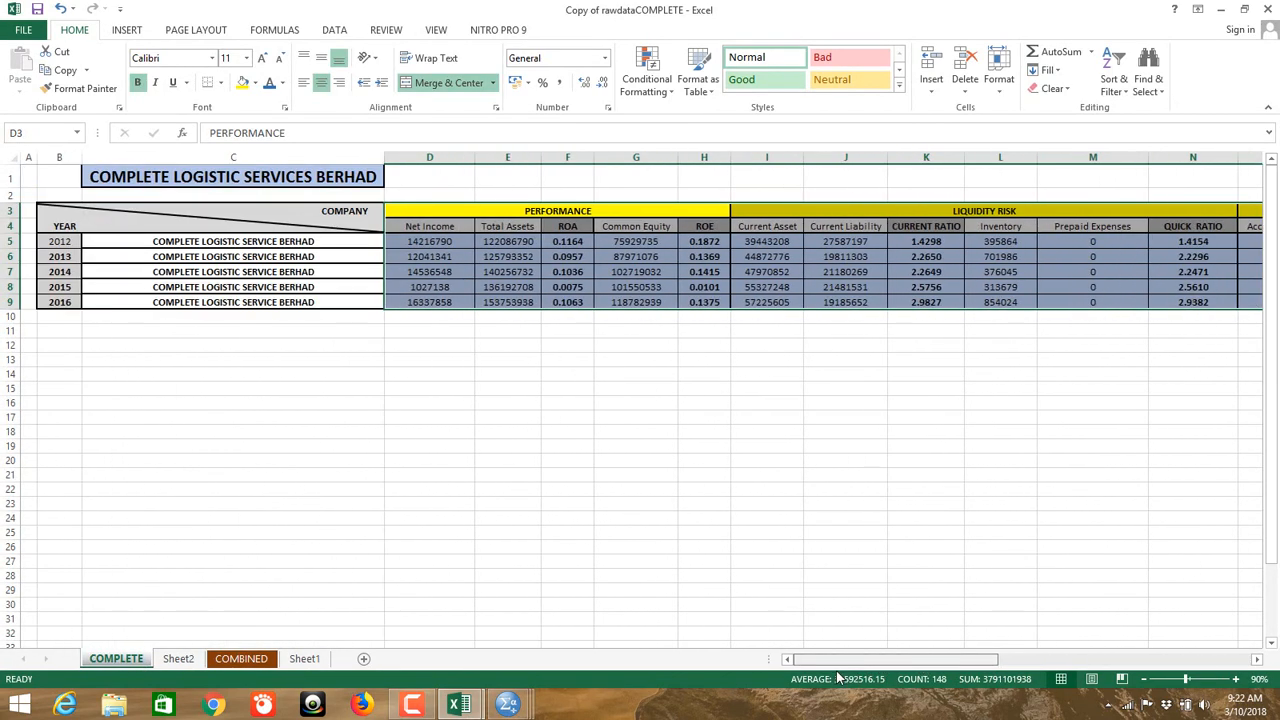
left_click(179, 658)
left_click(241, 658)
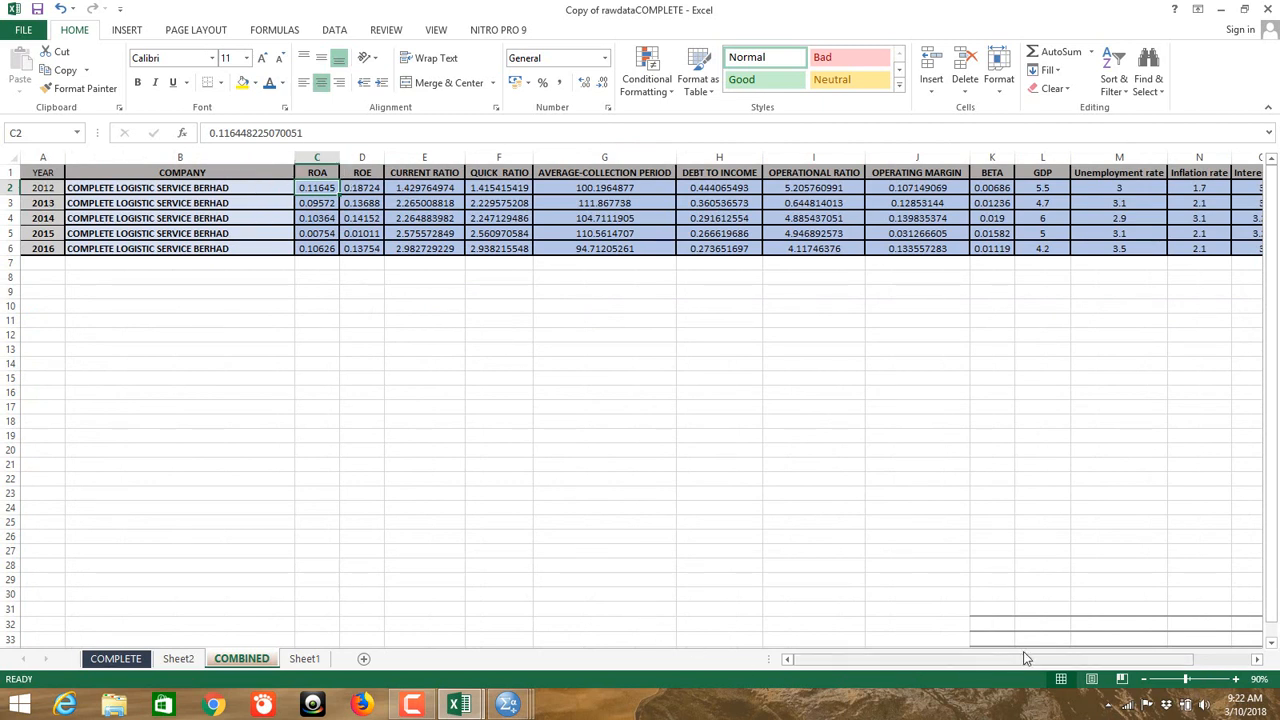
Step: Check the COMBINED sheet's GDP column, including the 2014 value in L4, then return to SPSS Untitled2
left_click_drag(1042, 175, 1056, 248)
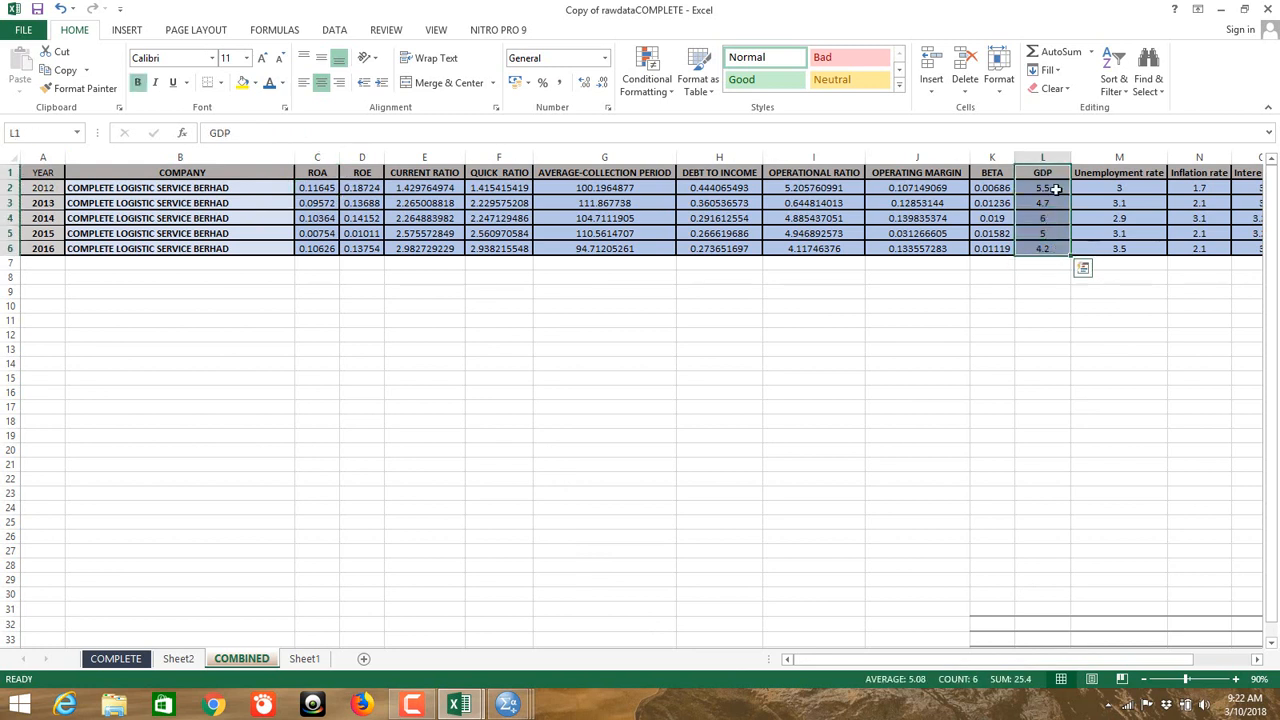
left_click(1041, 212)
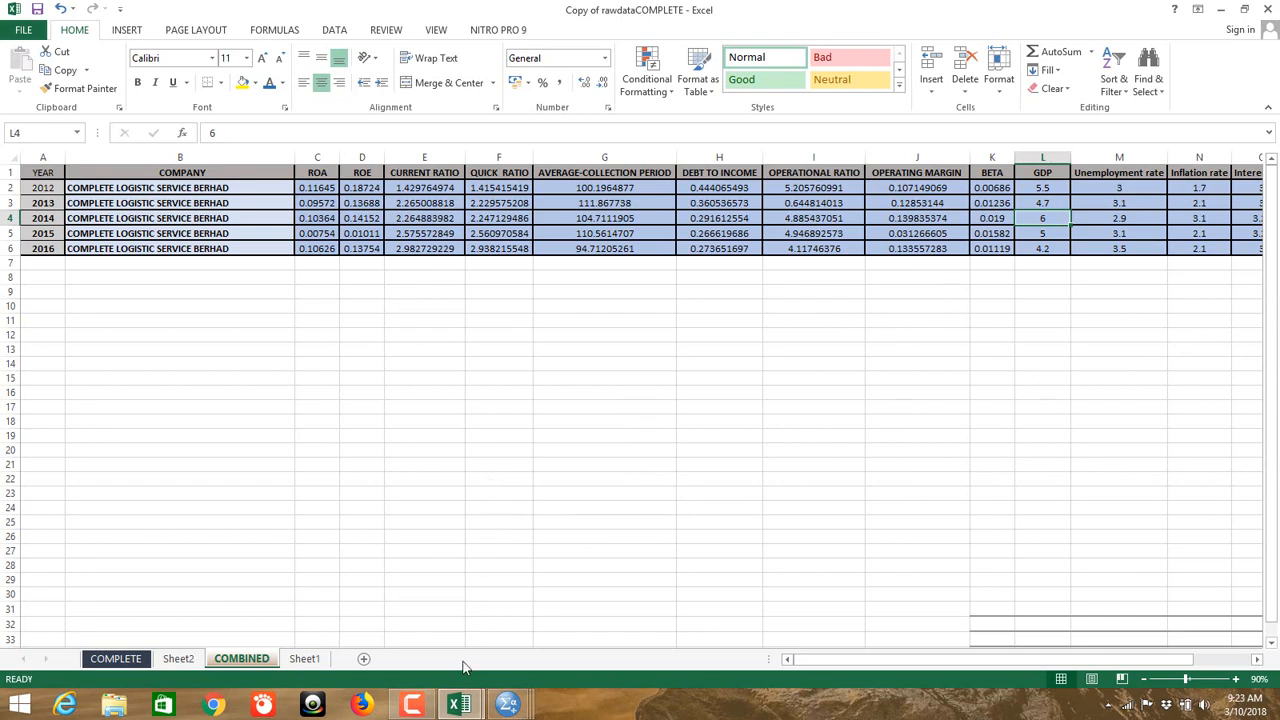
mouse_move(508, 705)
left_click(420, 620)
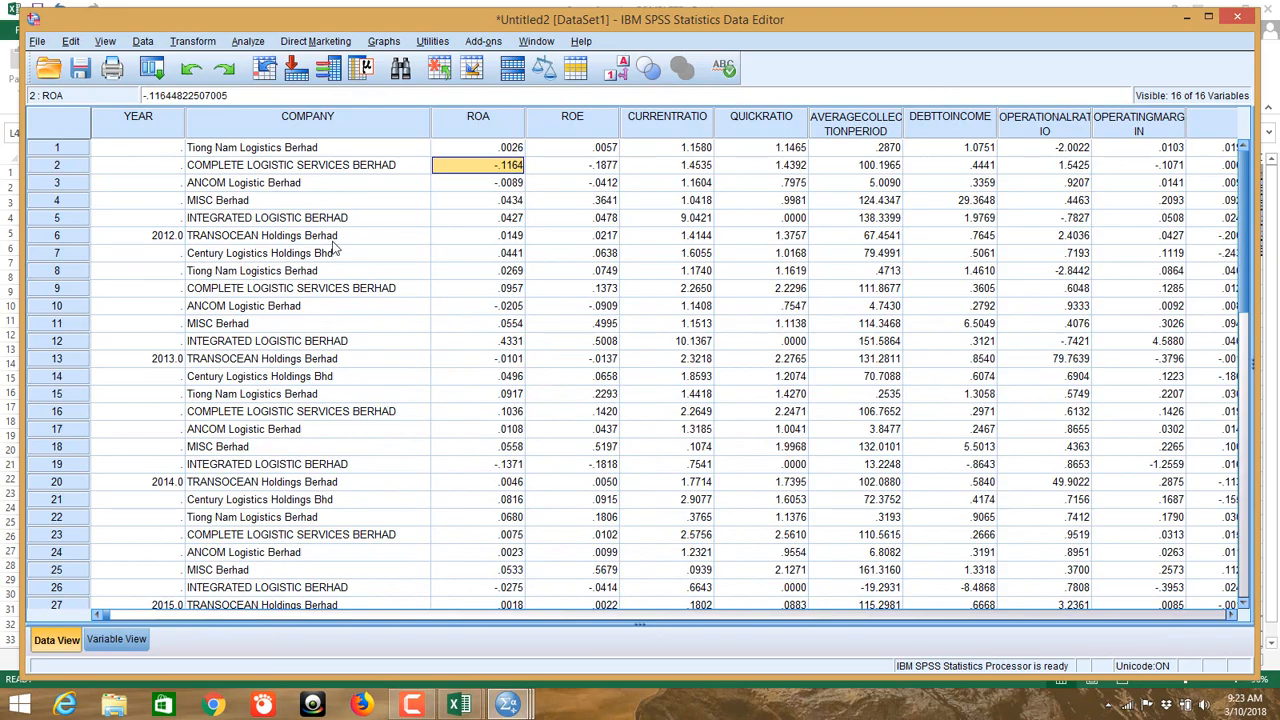
Step: Open Copy of rawdataCOMPLETE.xlsx as data, with Files of type set to Excel
left_click(34, 44)
mouse_move(68, 78)
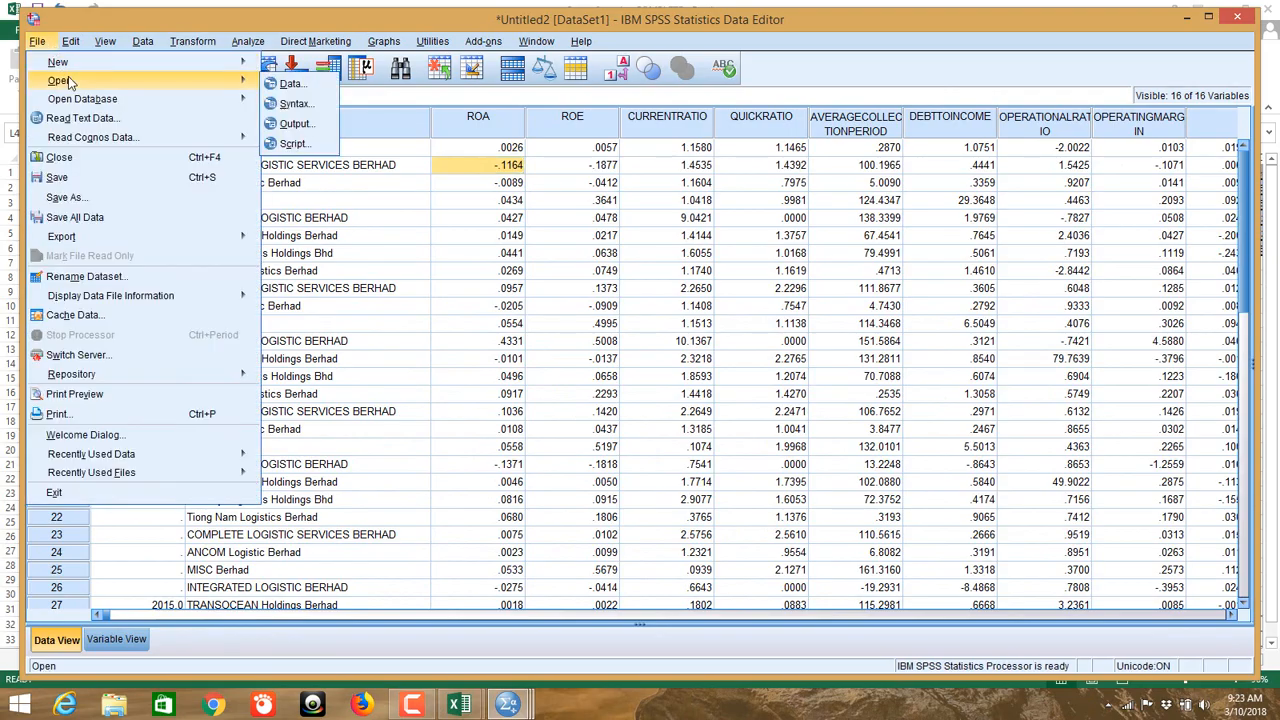
left_click(318, 90)
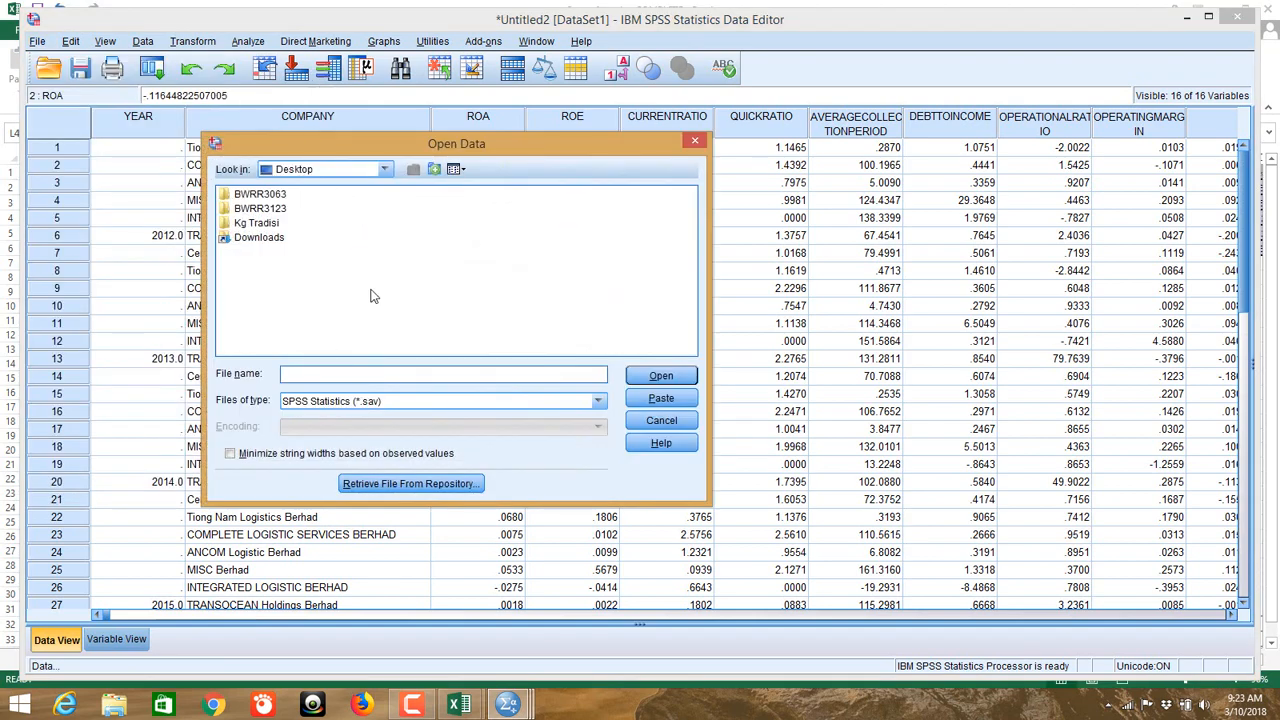
left_click(406, 403)
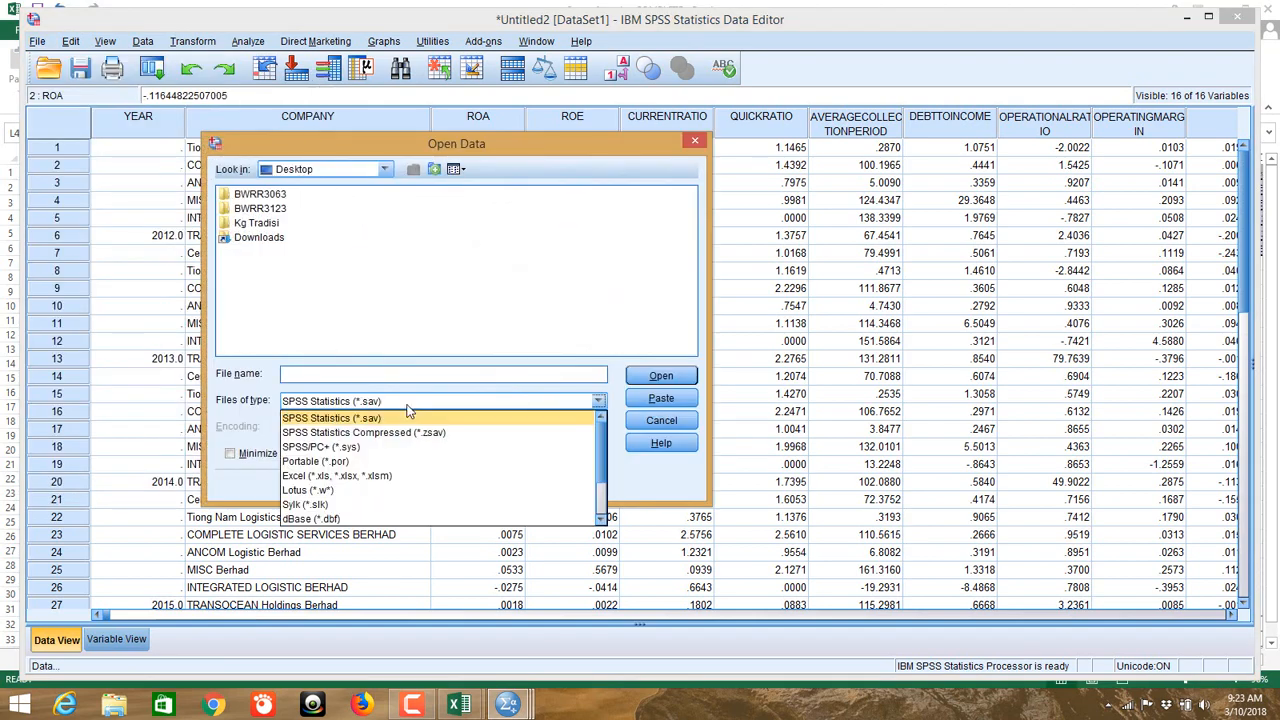
left_click(398, 476)
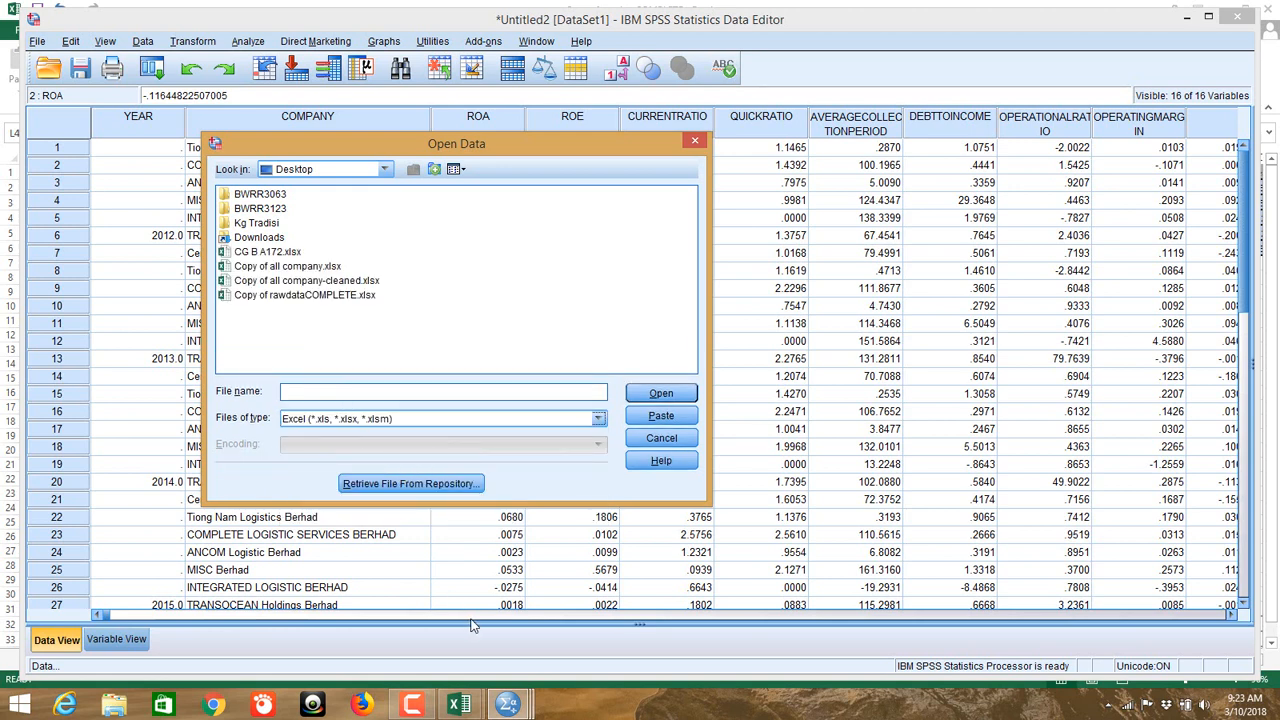
mouse_move(452, 692)
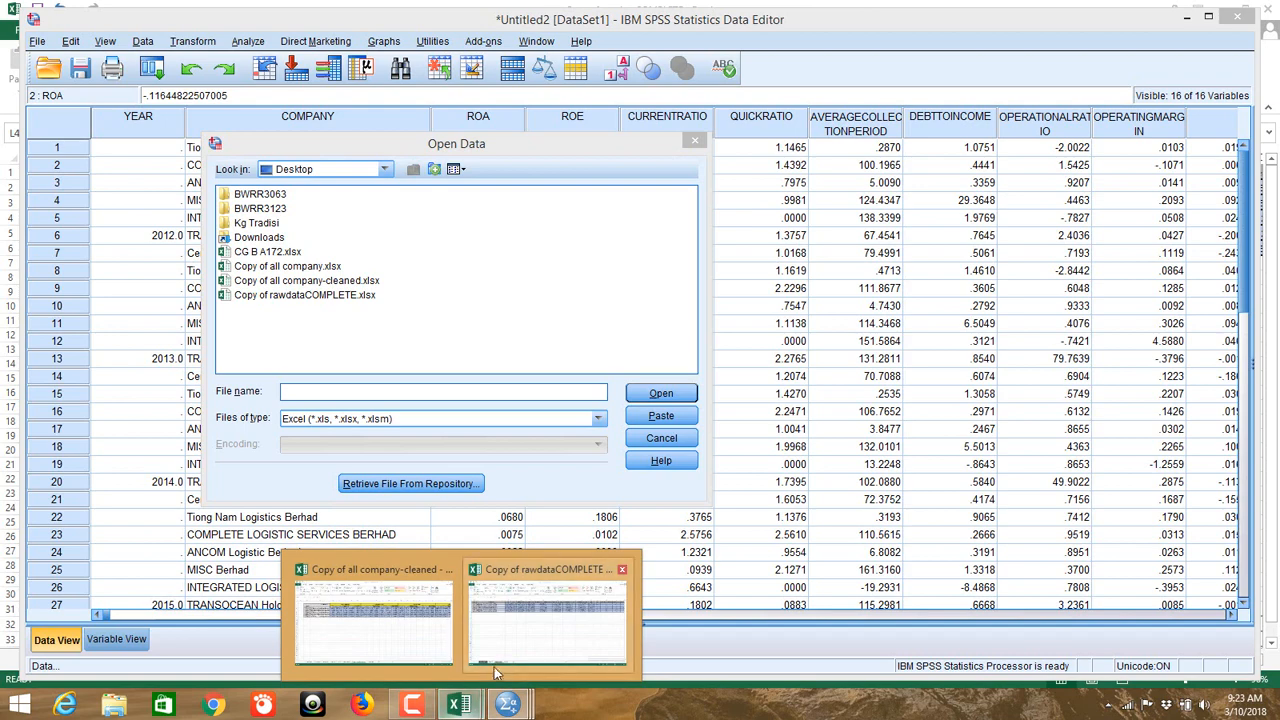
mouse_move(492, 671)
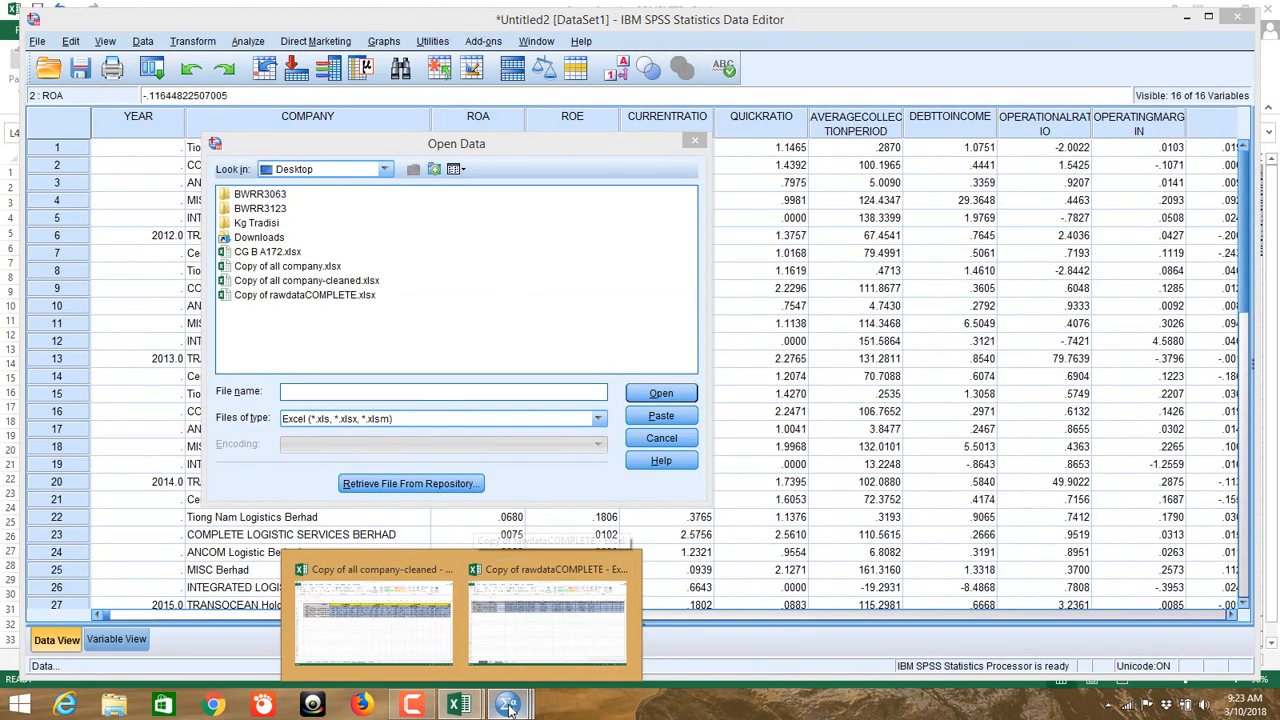
left_click(313, 333)
left_click(318, 295)
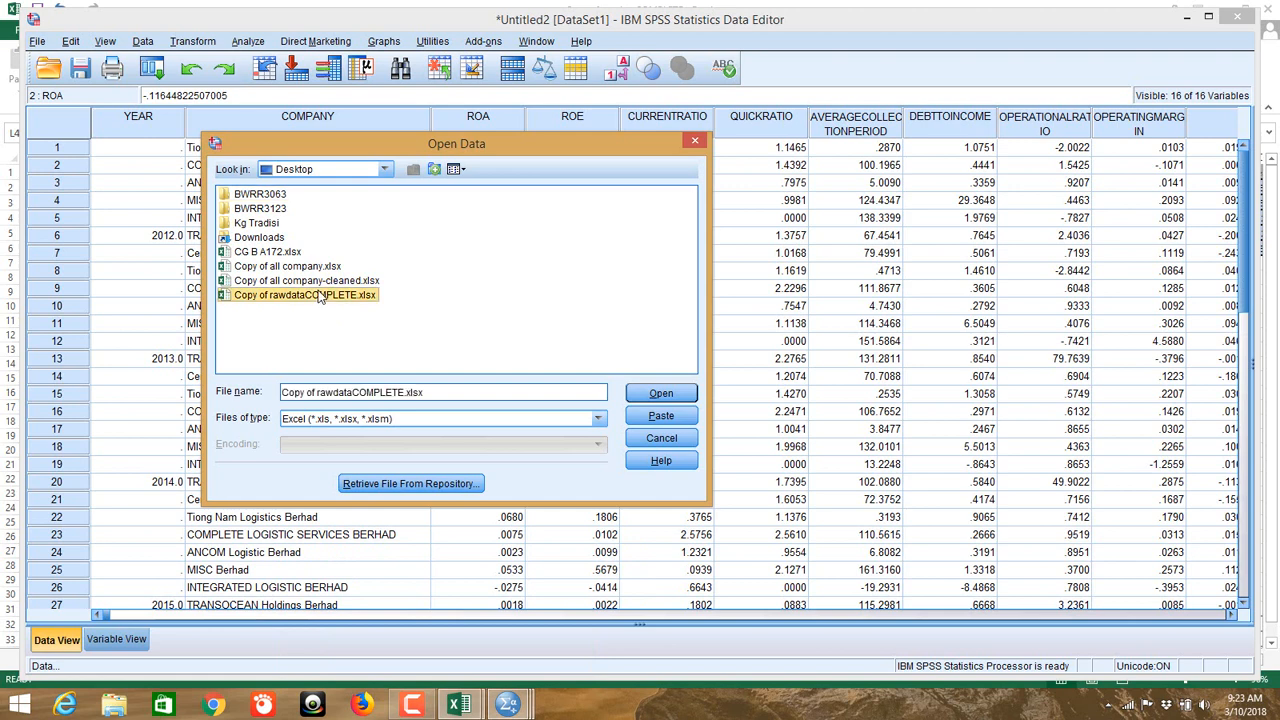
left_click(661, 395)
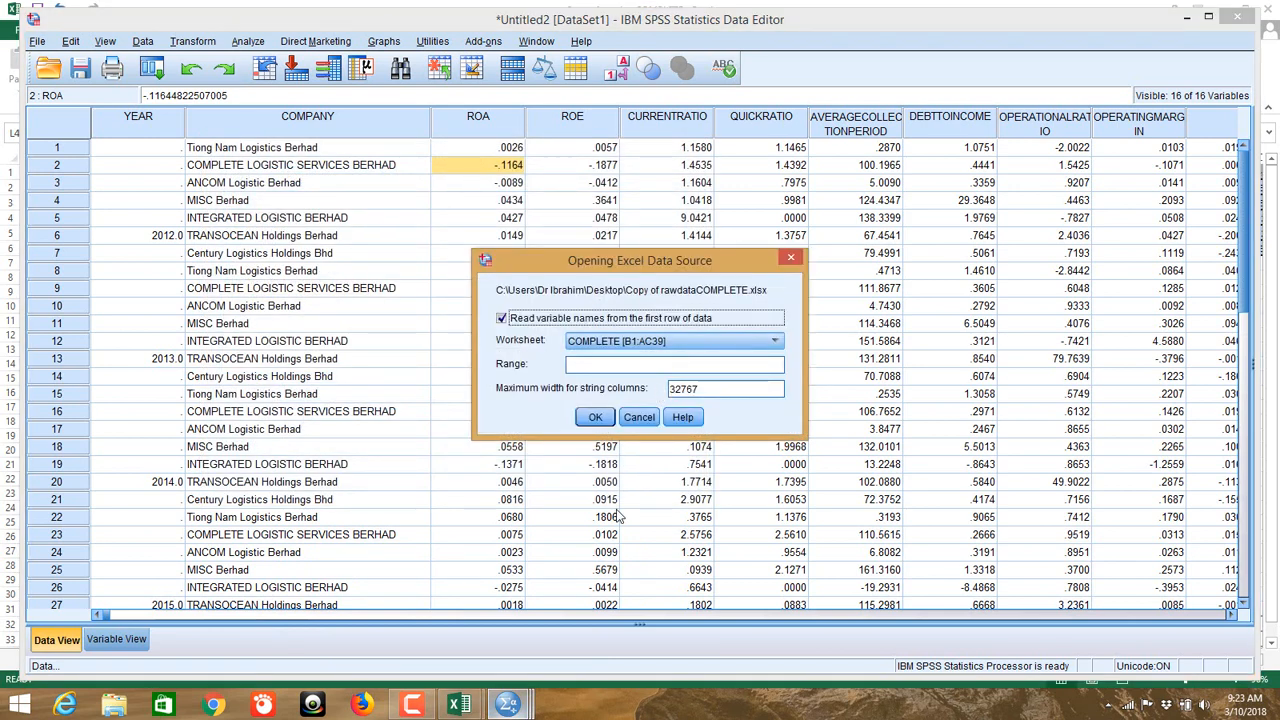
Step: After checking the workbook's sheets in Excel, import worksheet COMBINED [A1:P34] into a new dataset
mouse_move(478, 706)
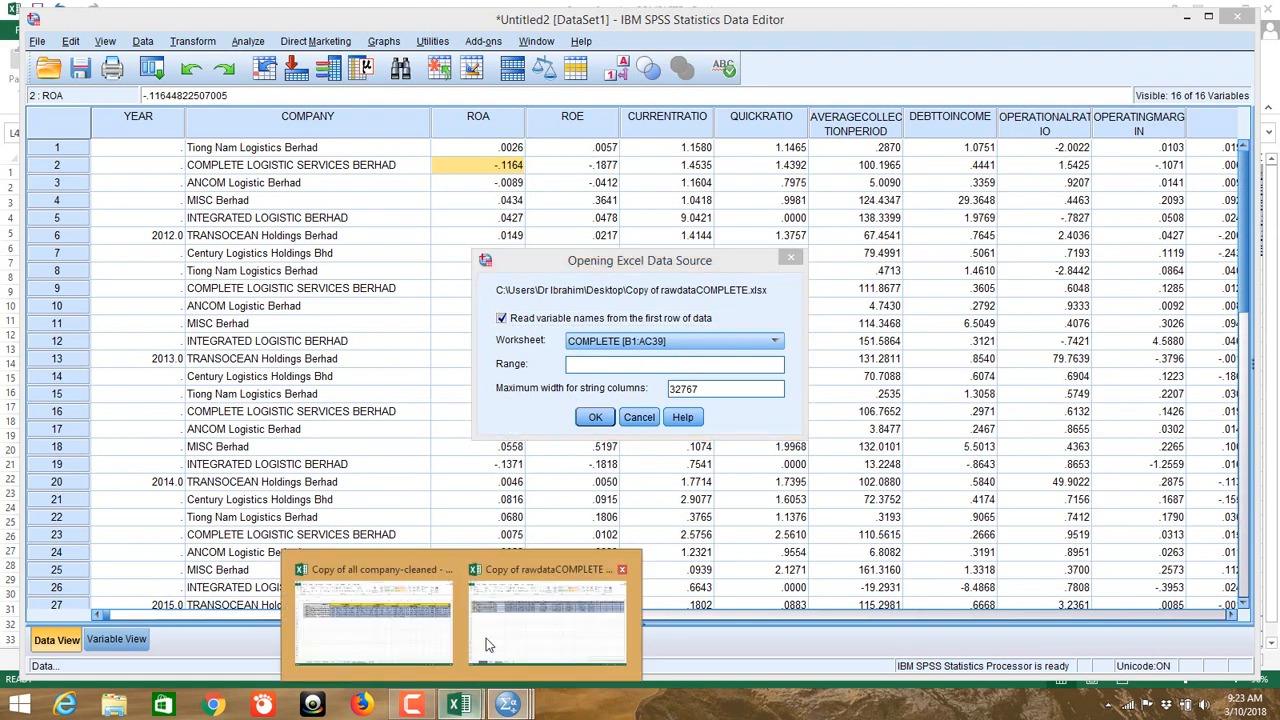
left_click(490, 645)
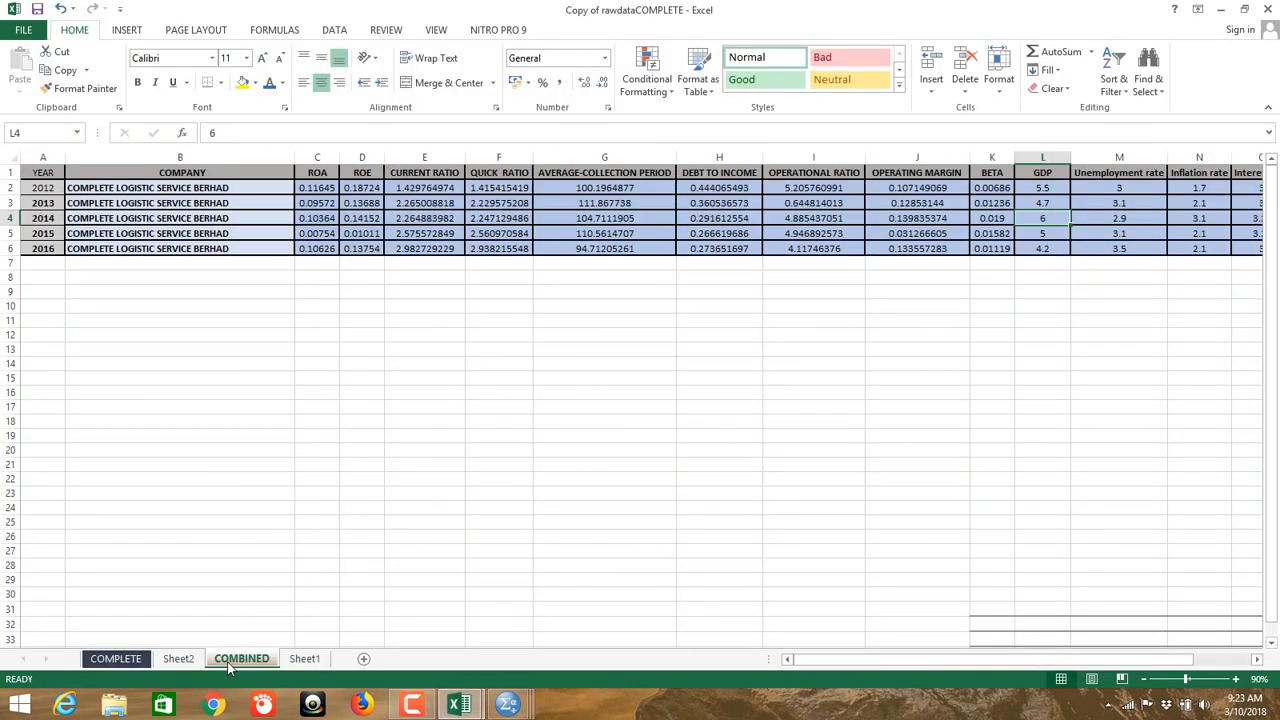
left_click(125, 660)
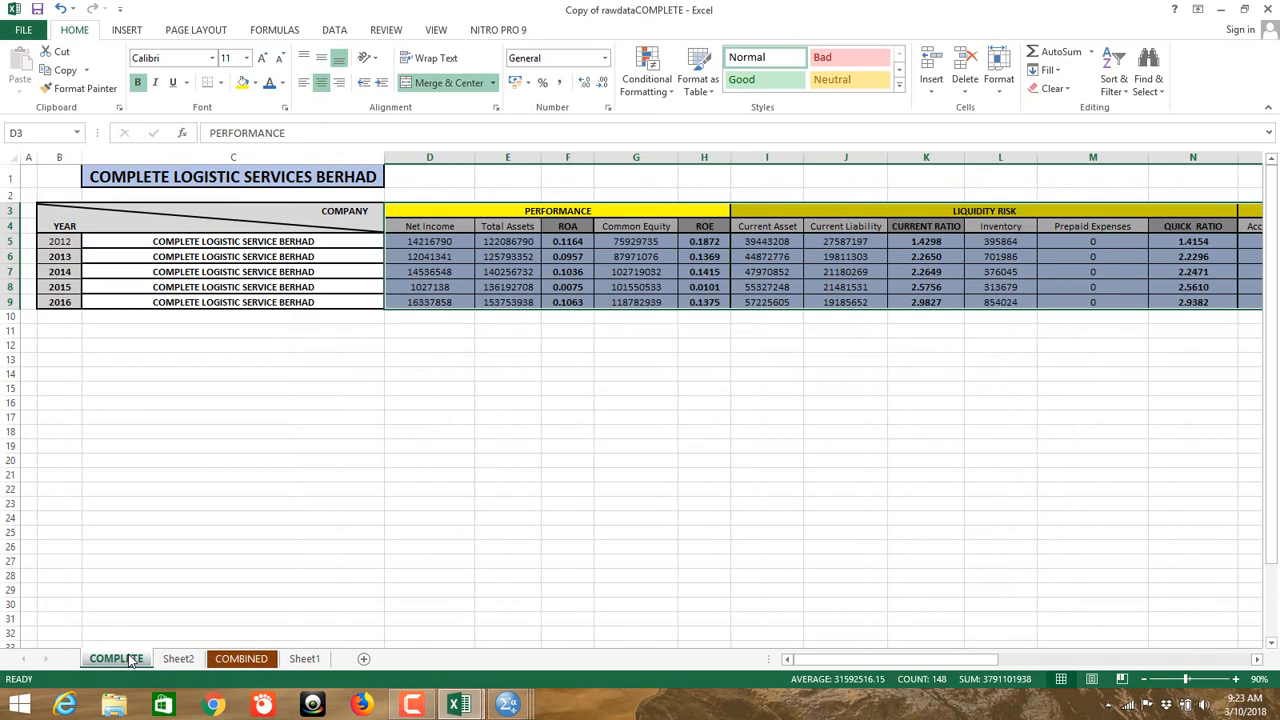
left_click(255, 658)
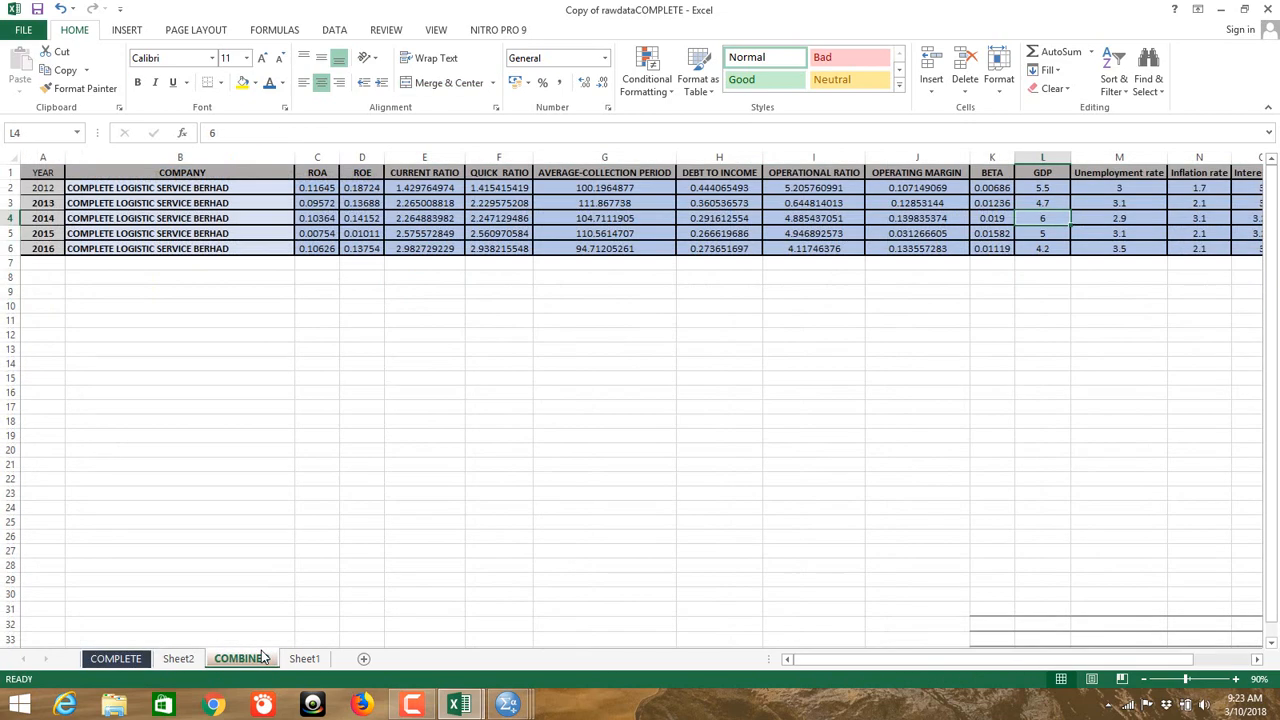
left_click(508, 704)
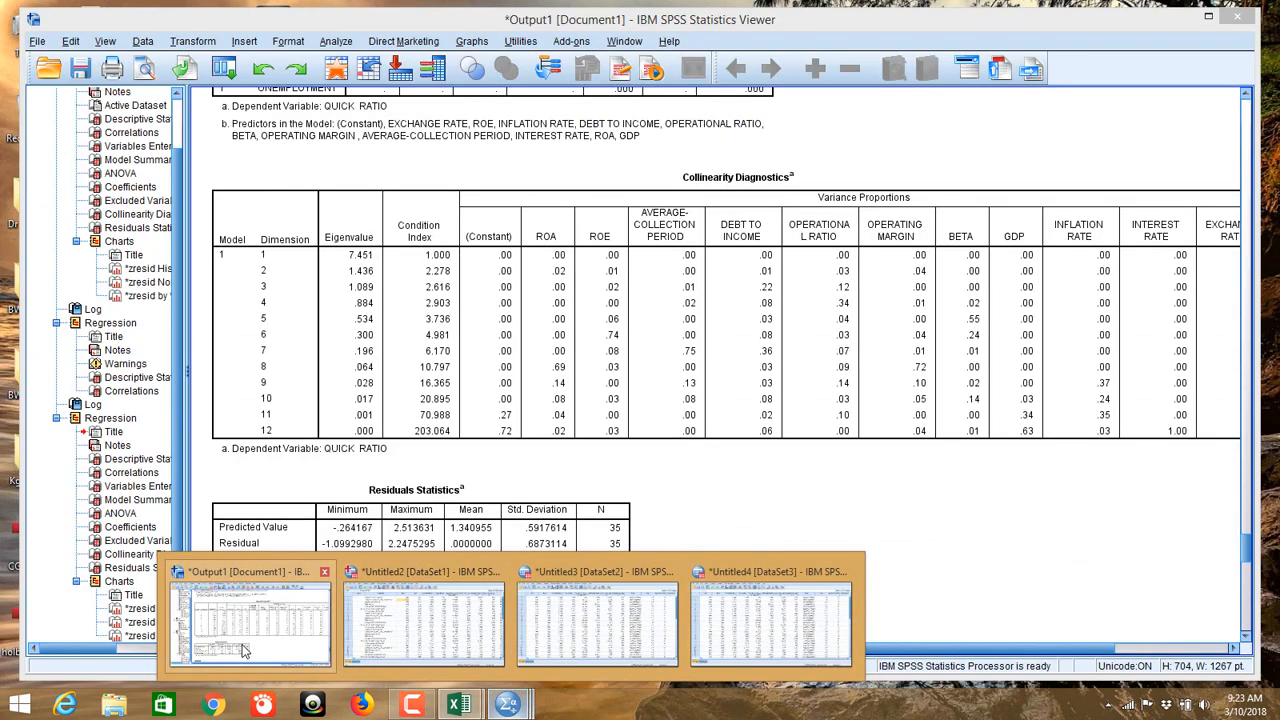
left_click(424, 617)
left_click(670, 342)
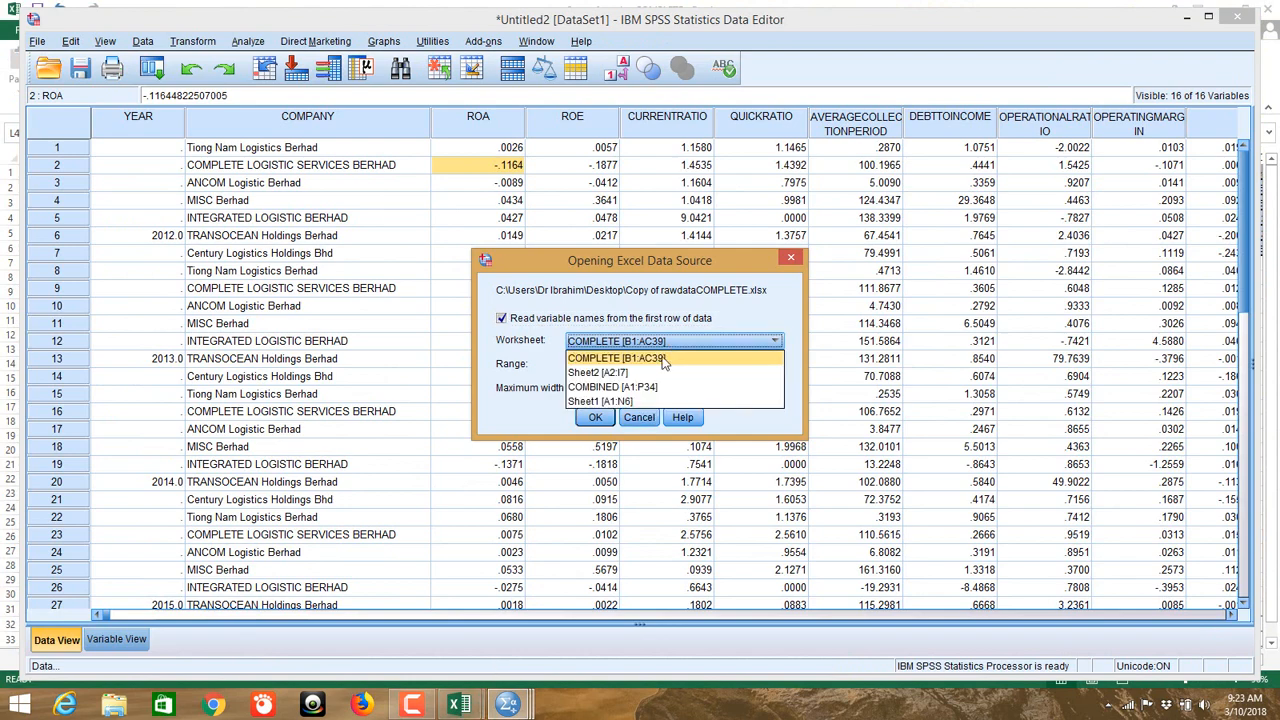
left_click(660, 396)
left_click(596, 418)
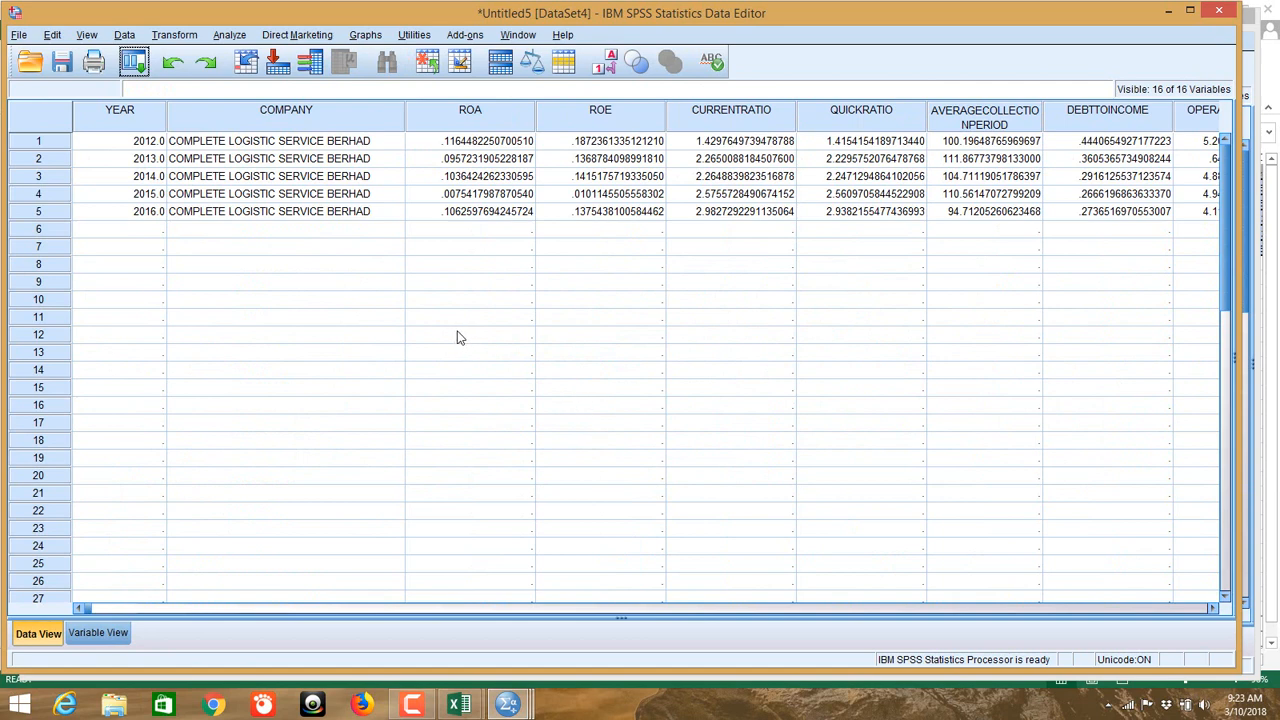
Step: Clear the YEAR and COMPANY variables in Variable View, then return to Data View
left_click(98, 632)
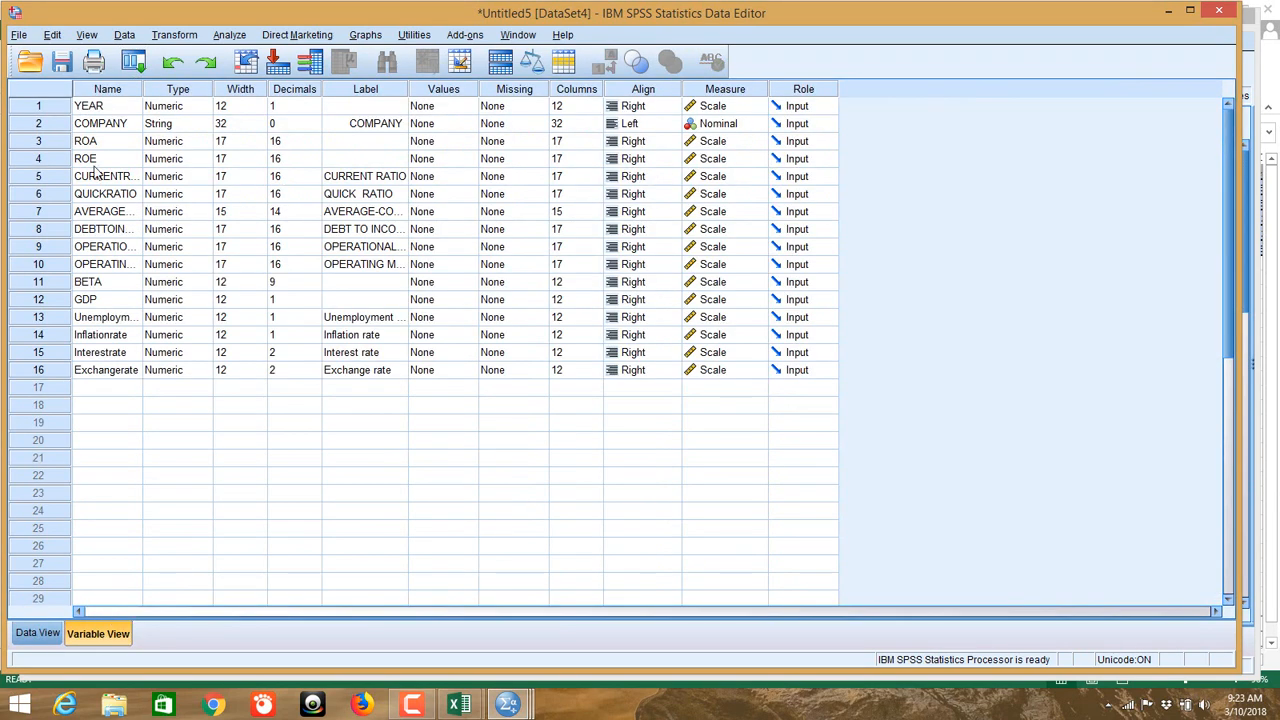
left_click(37, 106)
right_click(37, 106)
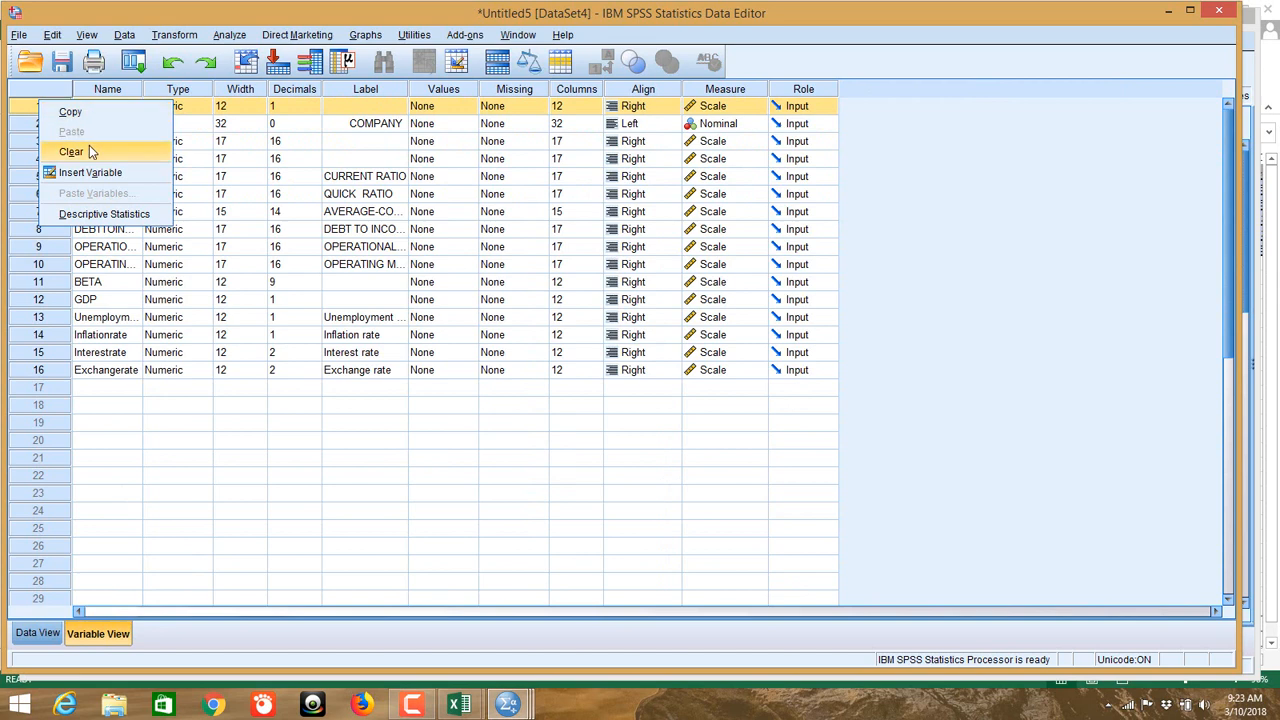
left_click(90, 150)
left_click(37, 106)
right_click(37, 107)
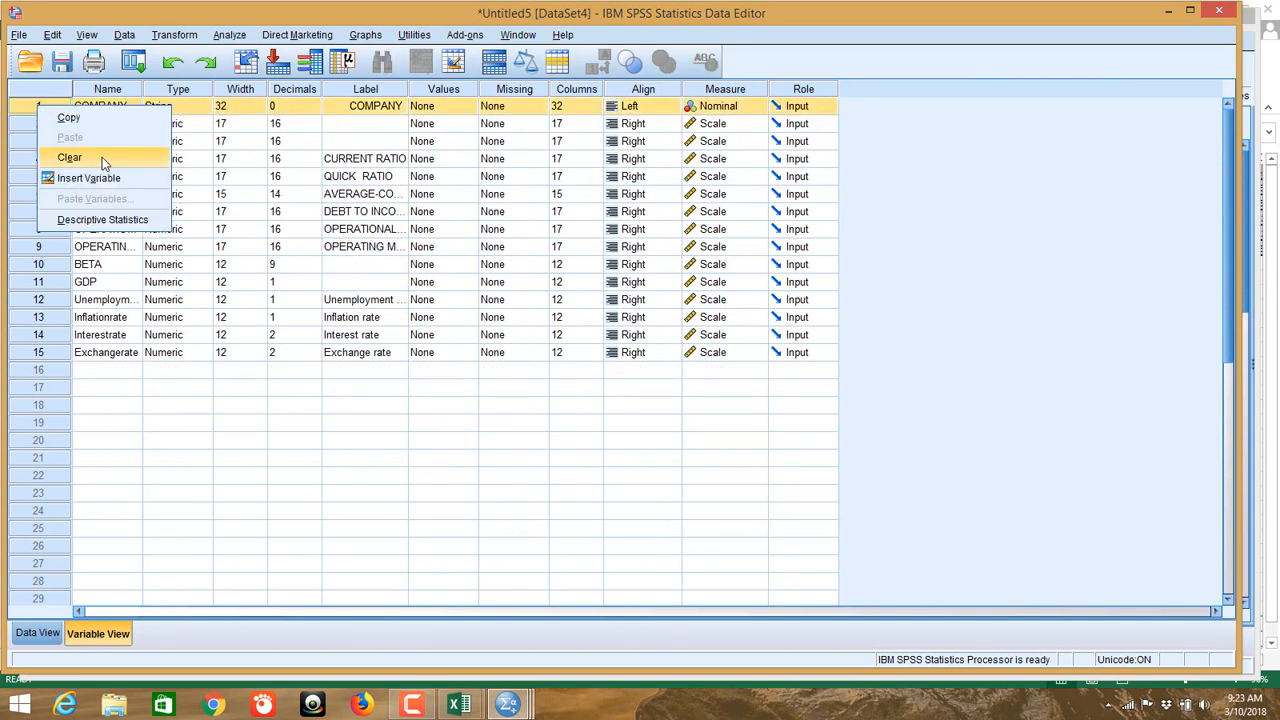
left_click(102, 157)
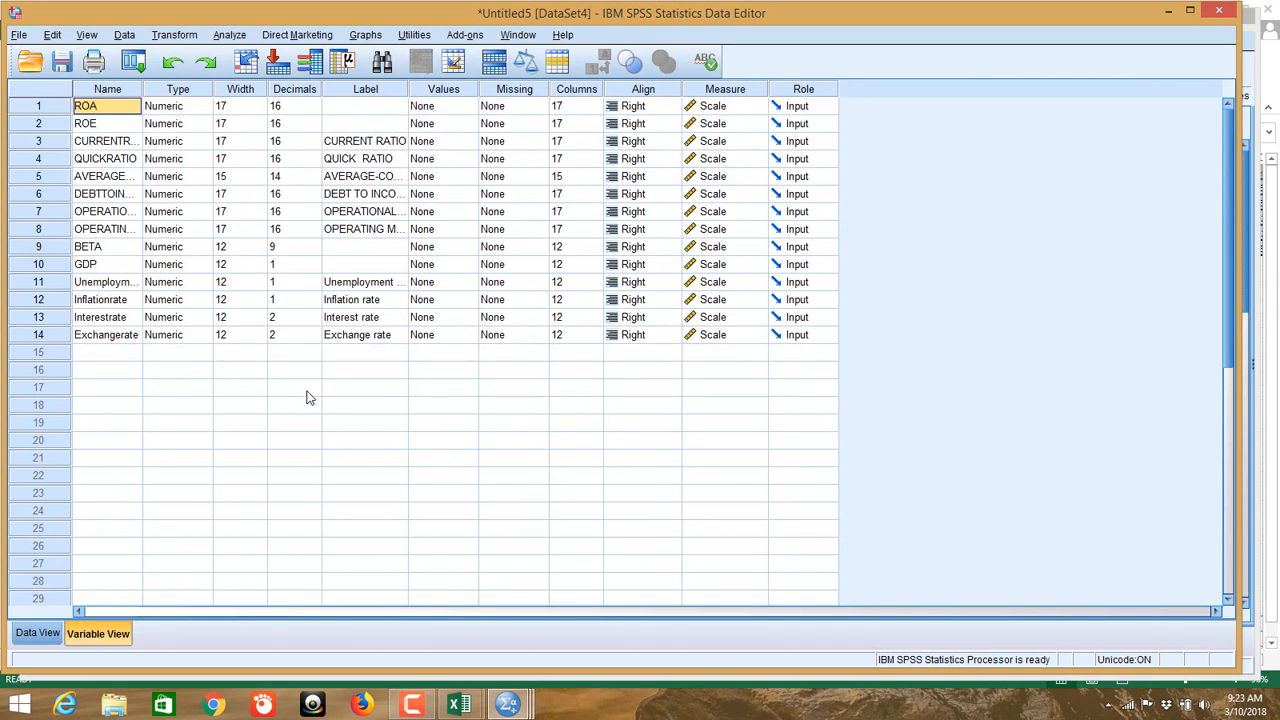
left_click(37, 633)
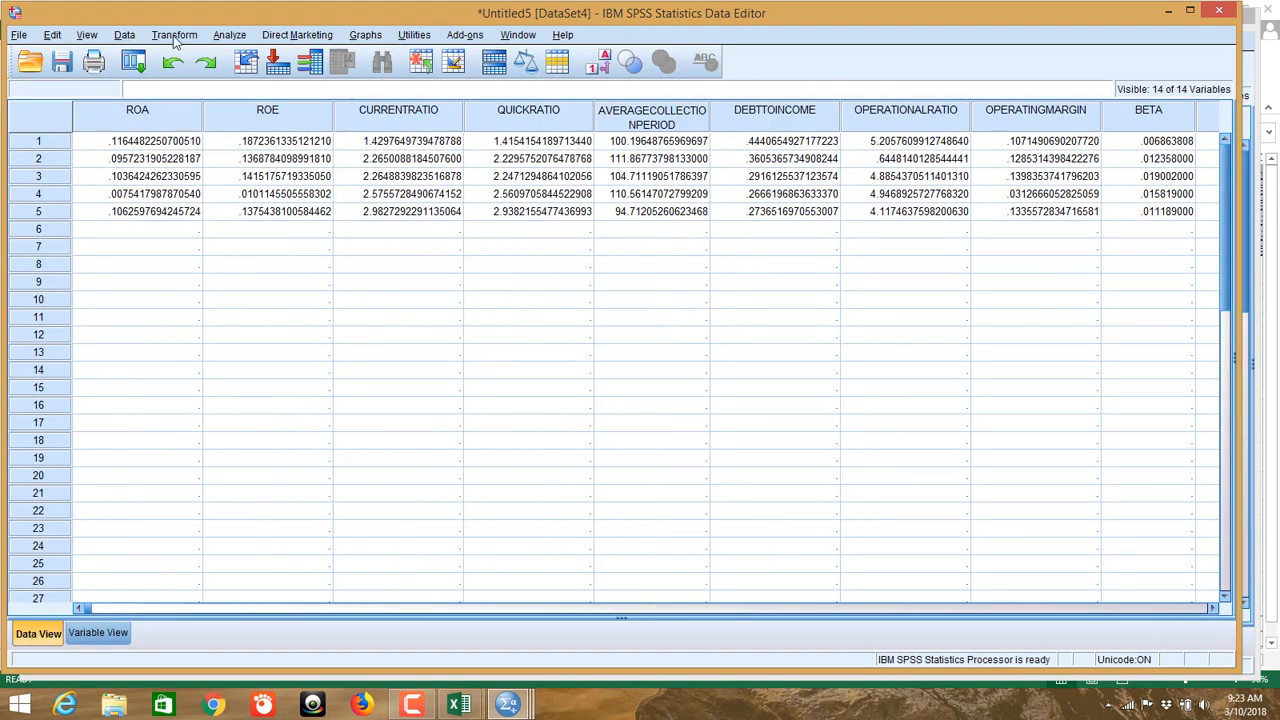
left_click_drag(383, 7, 445, 76)
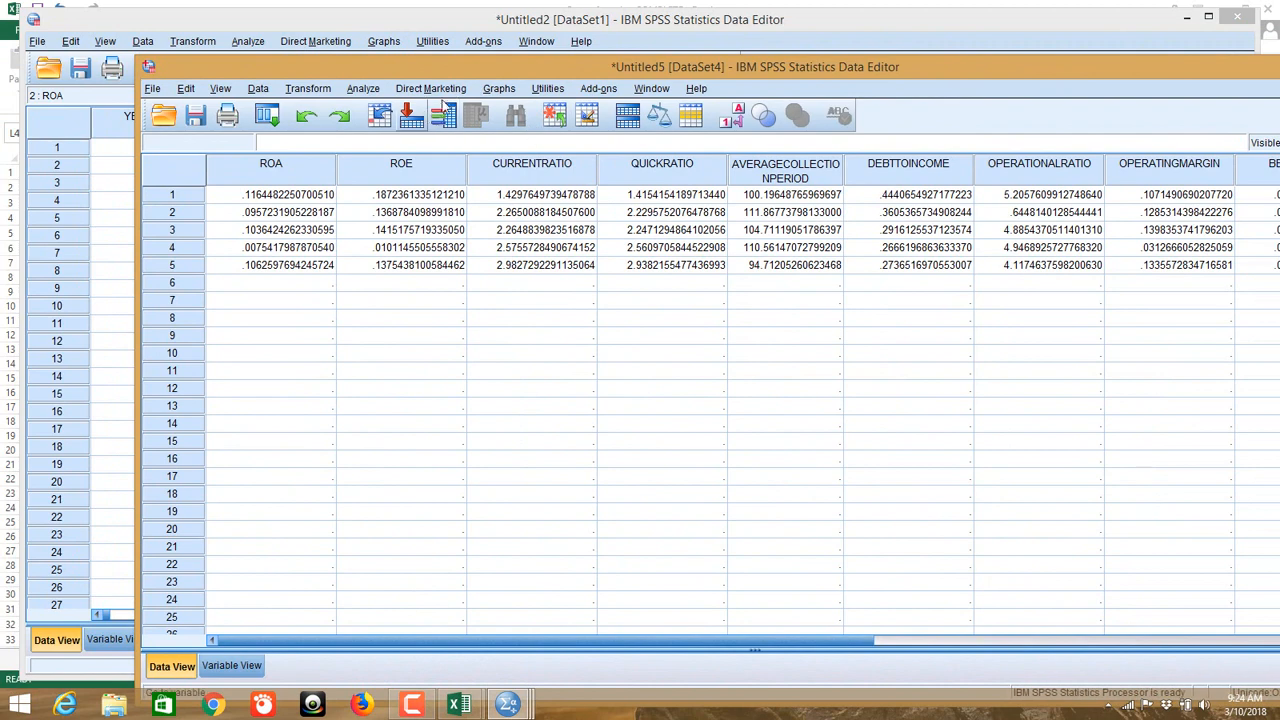
Step: In Linear Regression, make ROA the dependent and QUICK RATIO through Exchange rate the independents
left_click(376, 90)
mouse_move(420, 256)
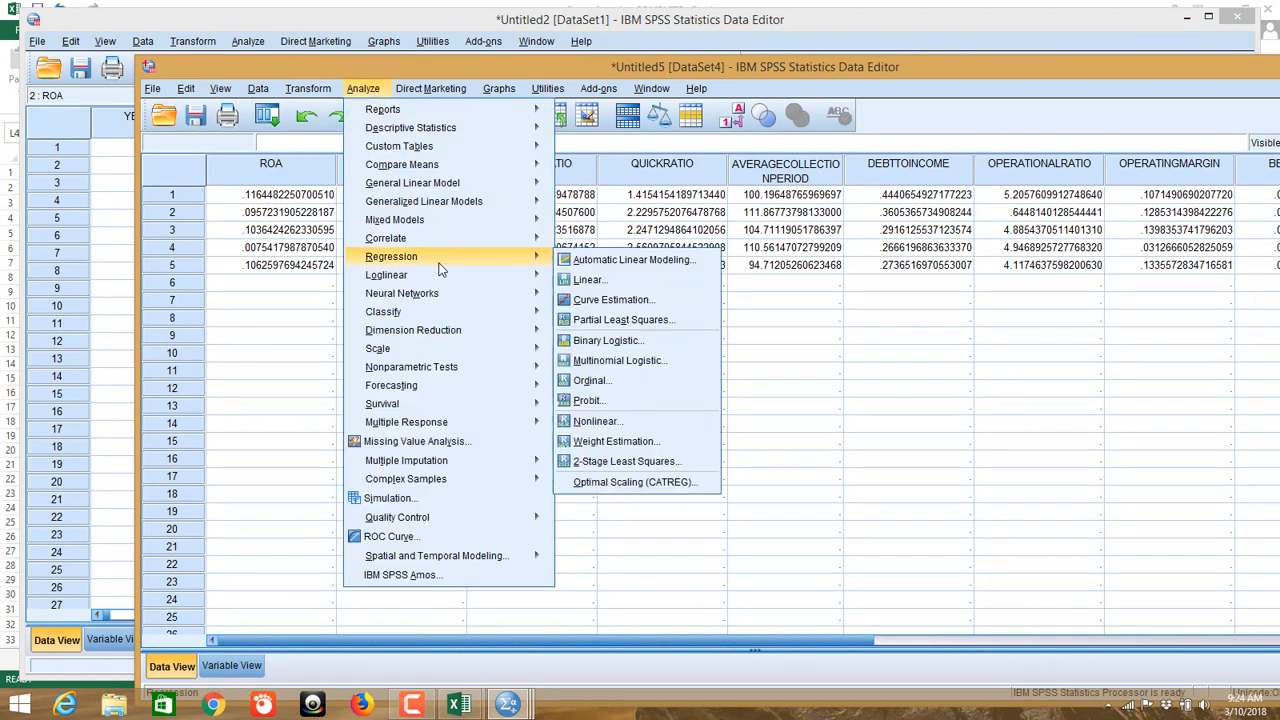
left_click(616, 280)
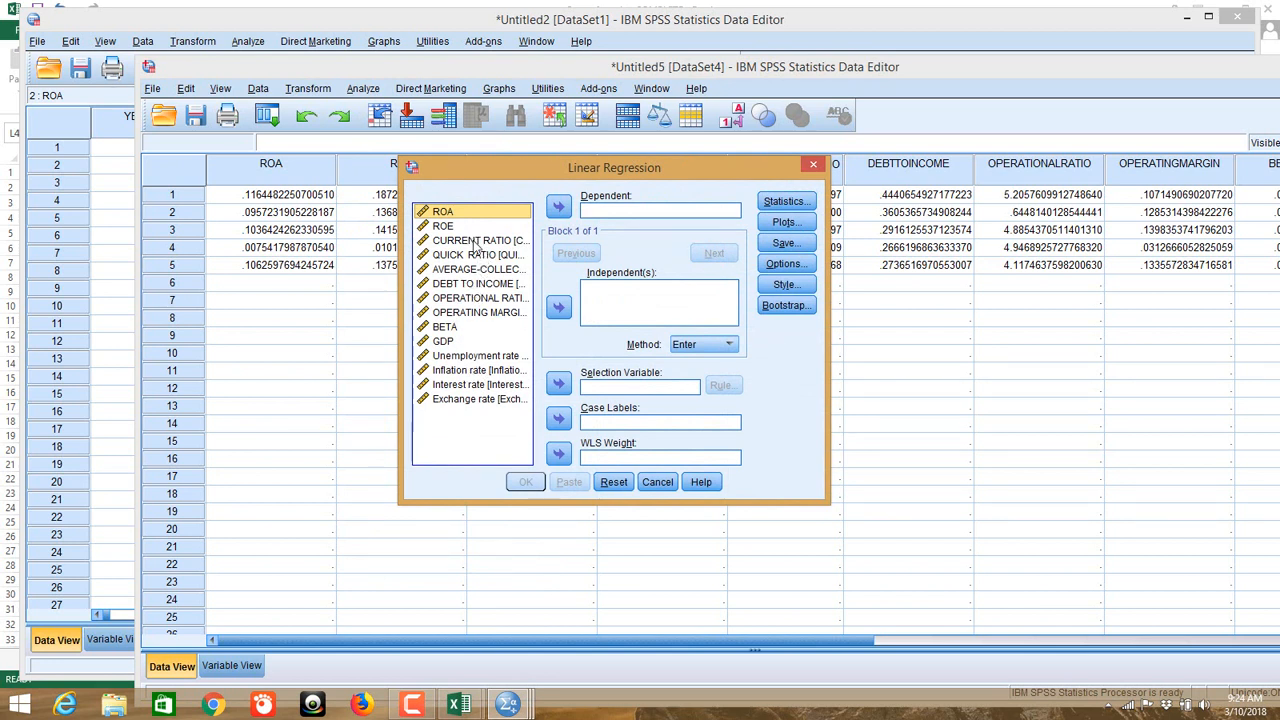
left_click(557, 210)
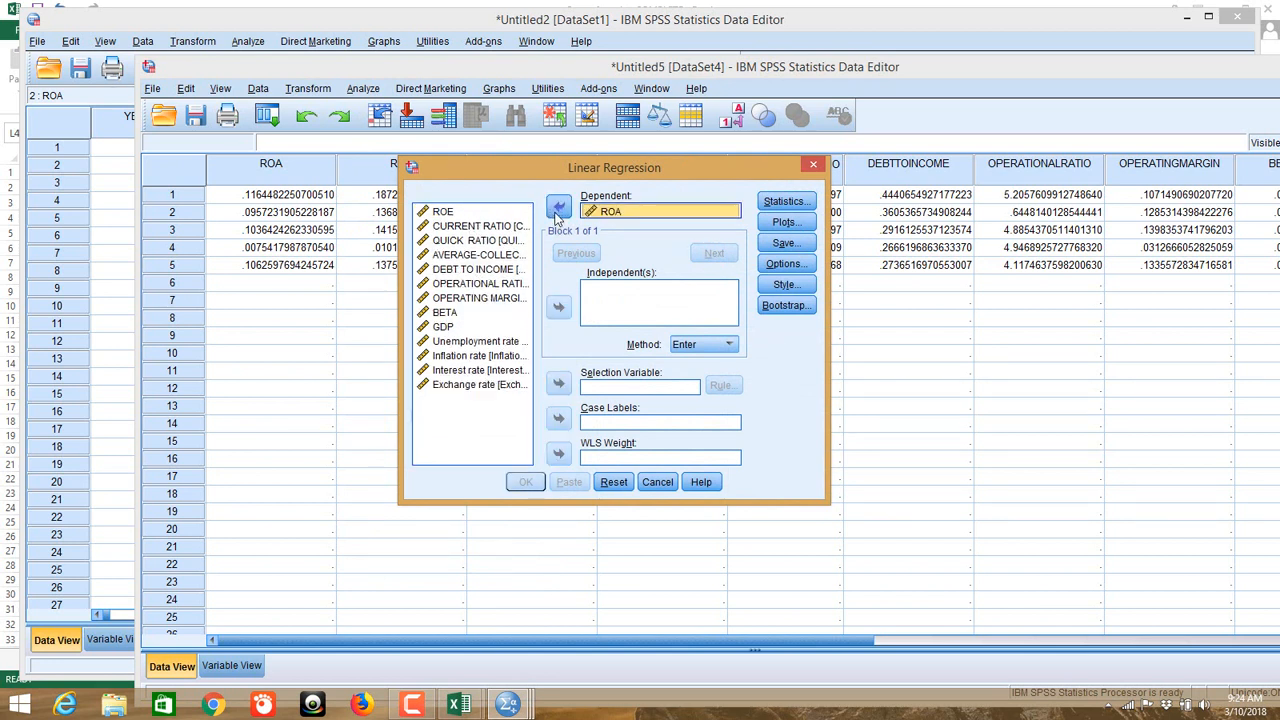
left_click(453, 227)
left_click(453, 242)
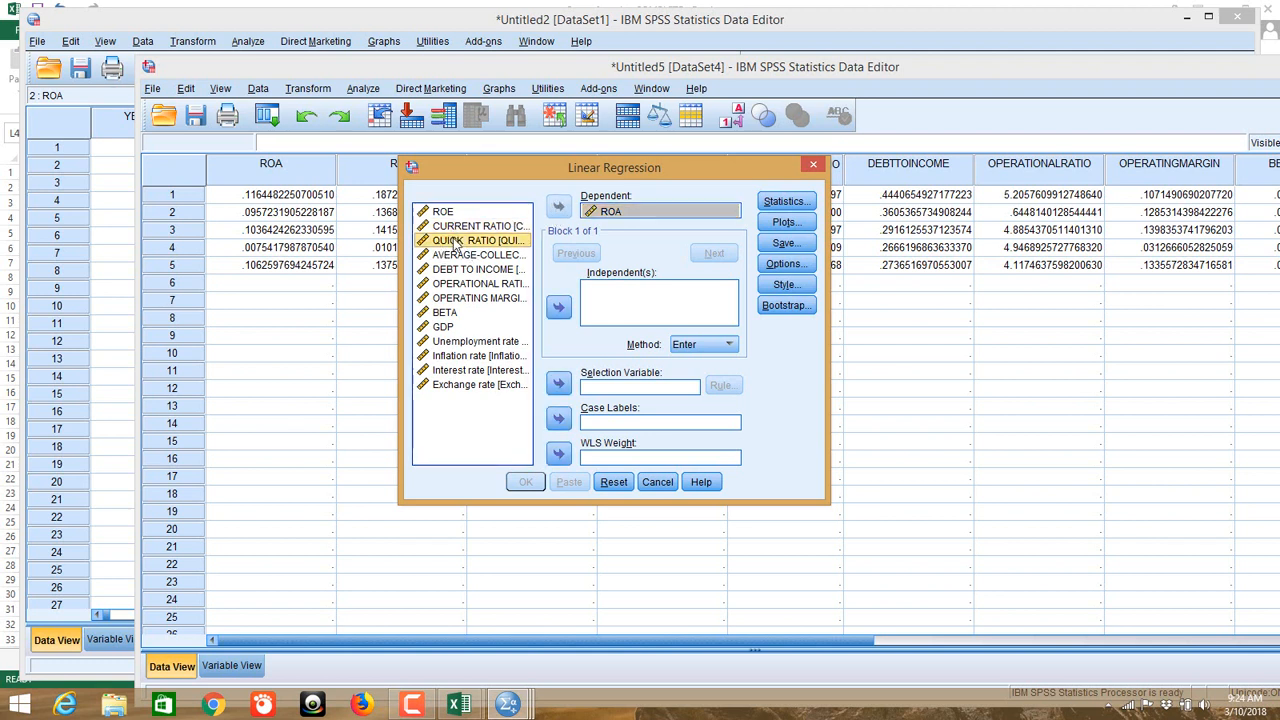
key("shift+Down")
key("shift+Down")
key("shift+Down")
key("shift+Down")
key("shift+Down")
key("shift+Down")
key("shift+Down")
key("shift+Down")
key("shift+Down")
key("shift+Down")
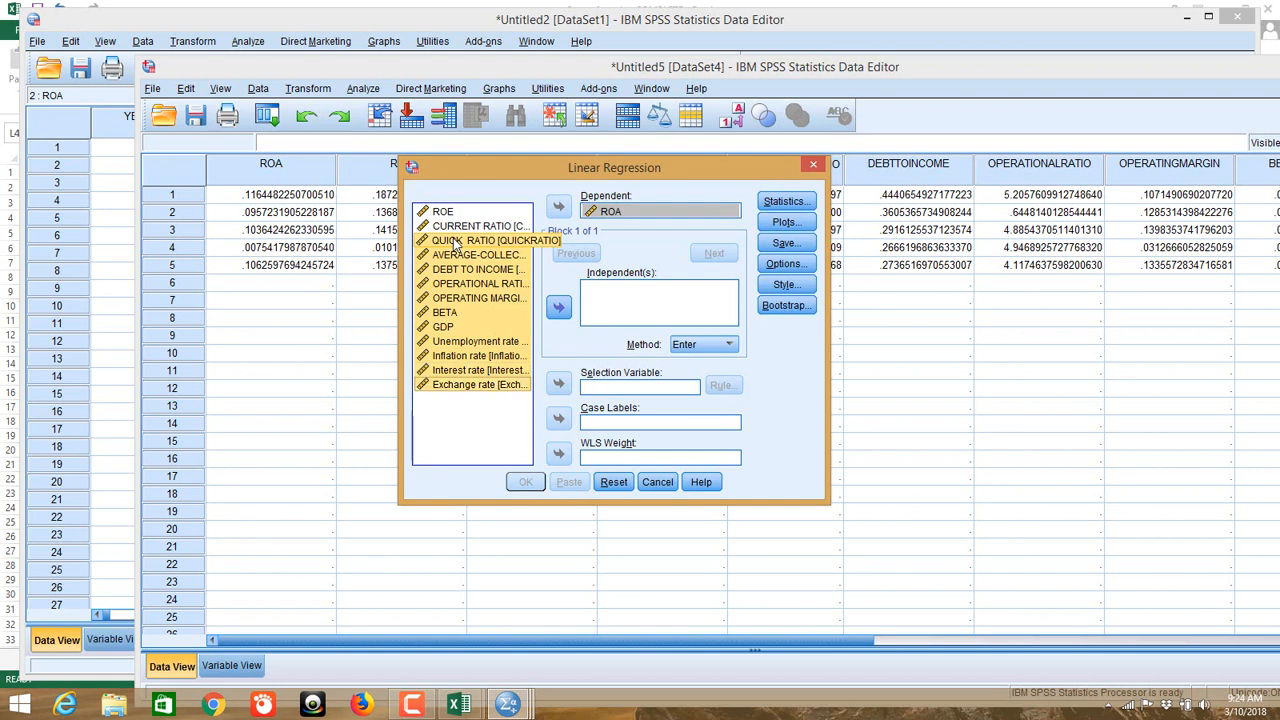
left_click(559, 308)
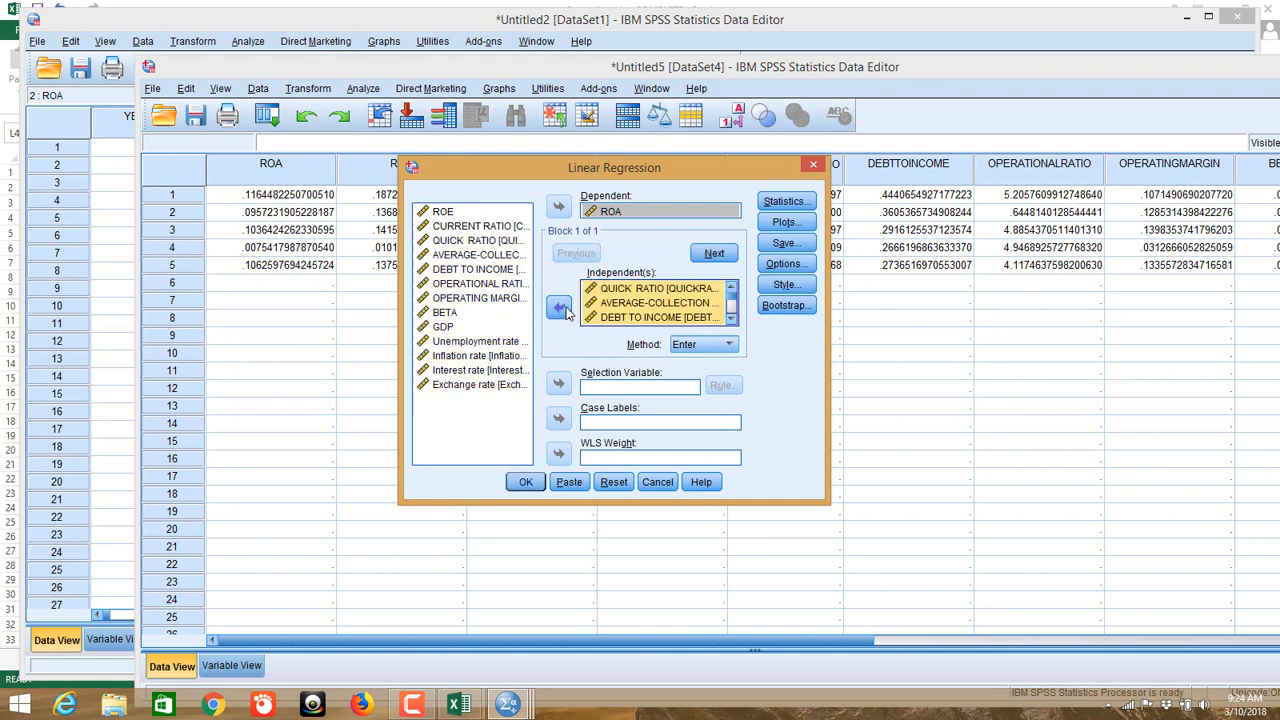
left_click(785, 201)
Step: Request descriptives, collinearity diagnostics, confidence intervals and Durbin-Watson in regression Statistics
left_click(440, 219)
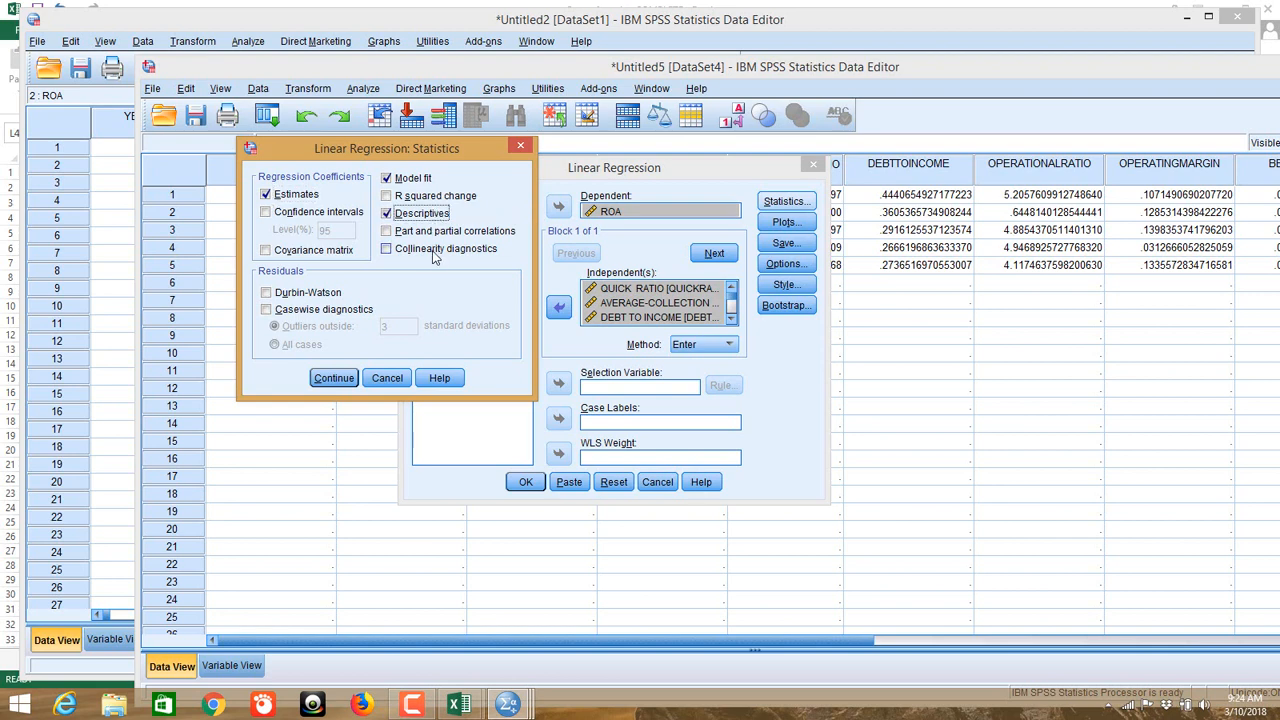
left_click(437, 256)
left_click(338, 213)
left_click(322, 292)
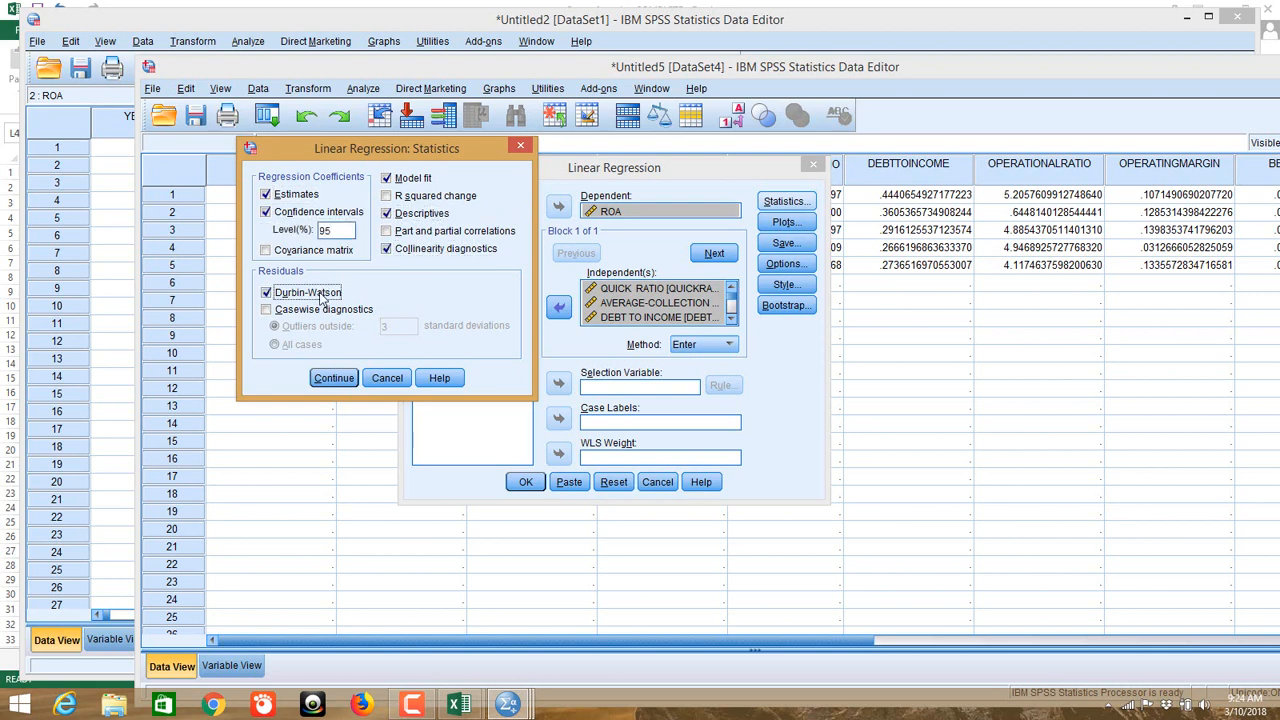
left_click(334, 378)
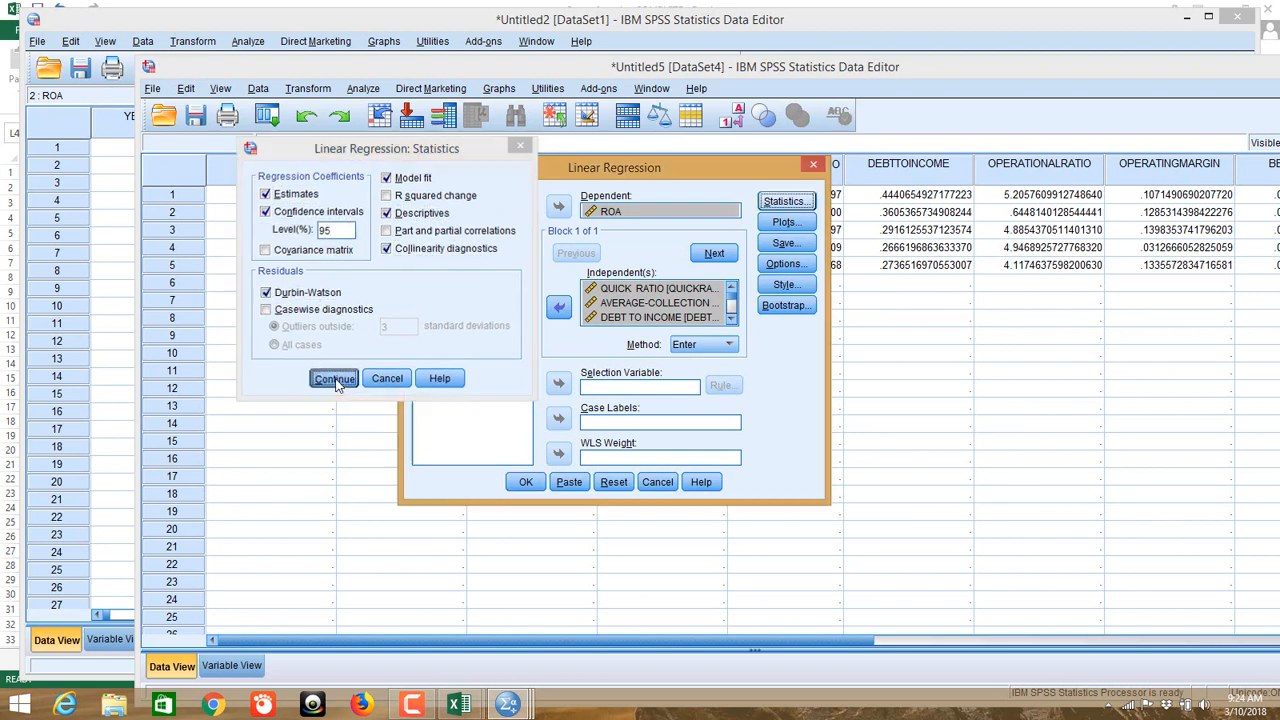
Step: Plot *ZRESID against *ZPRED and add a residual histogram and normal probability plot
left_click(784, 222)
left_click(490, 273)
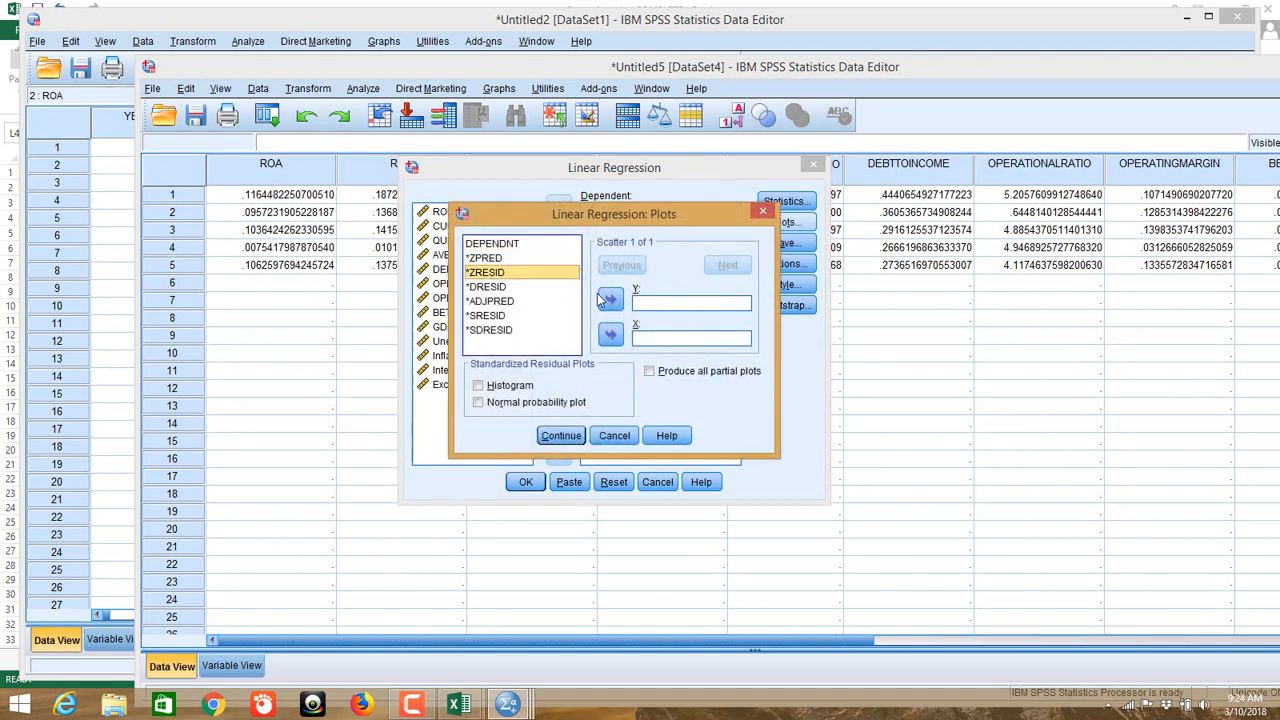
left_click(604, 299)
left_click(534, 258)
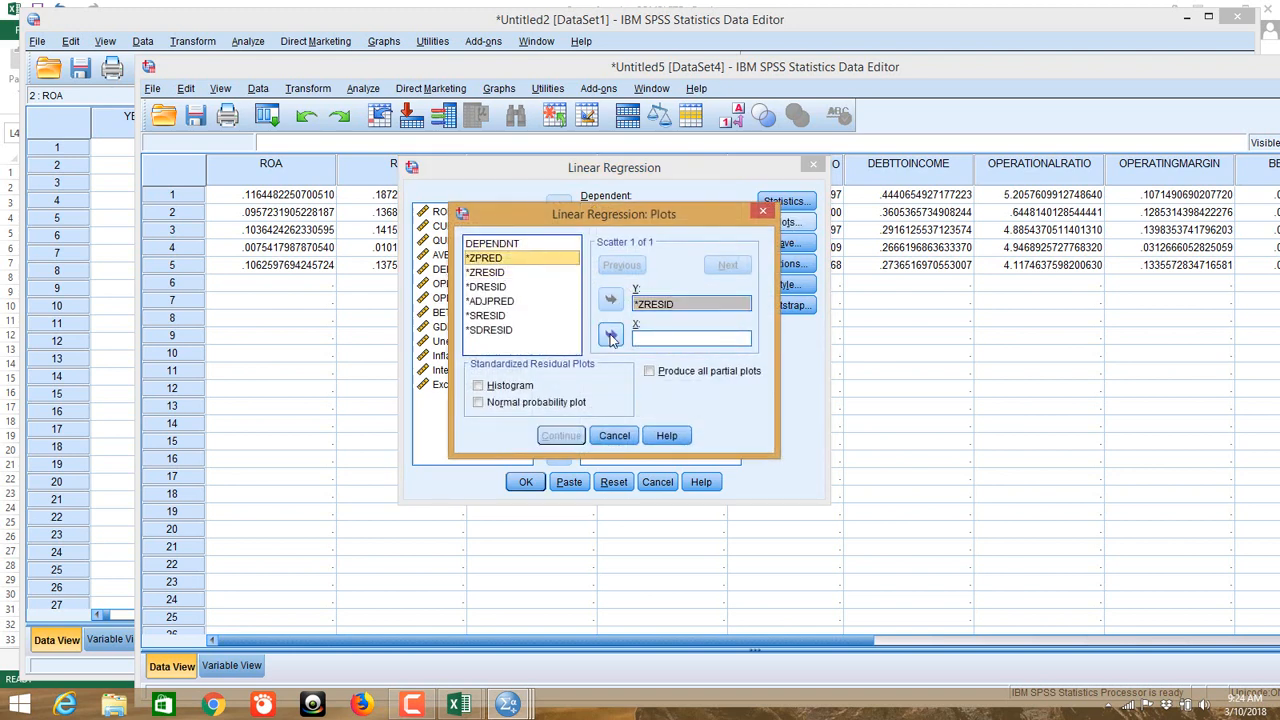
left_click(611, 334)
left_click(528, 388)
left_click(528, 404)
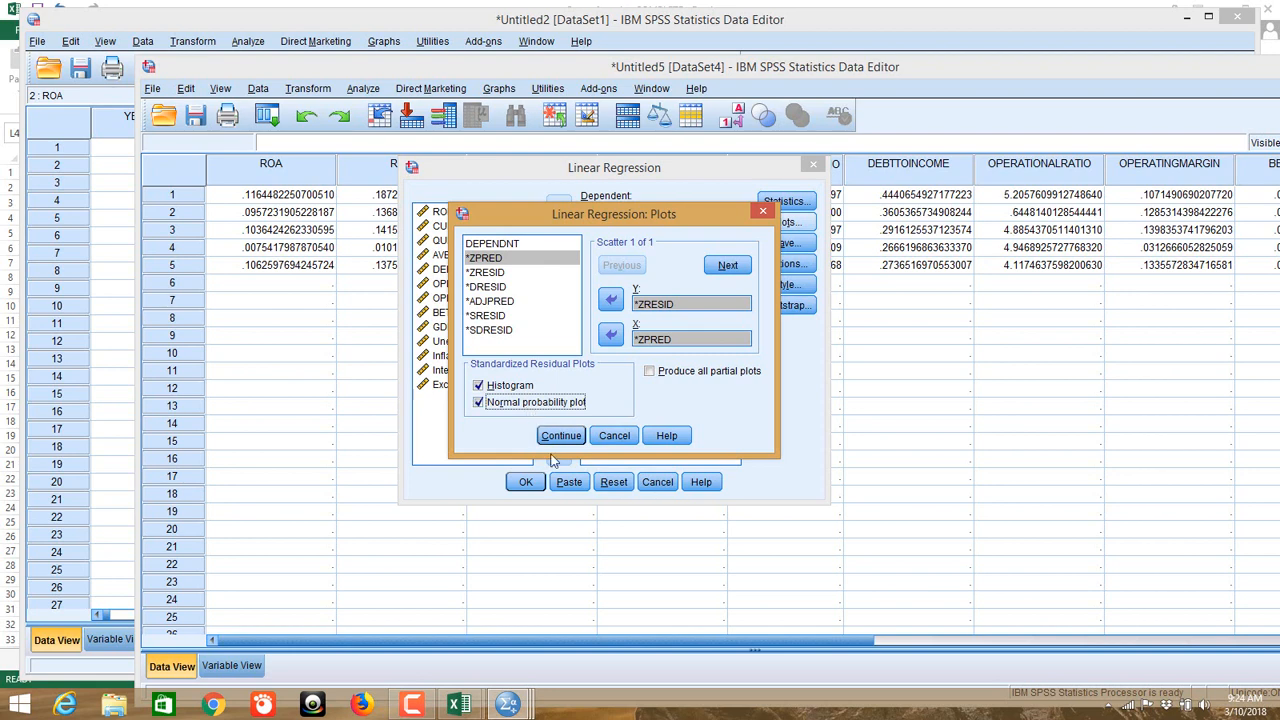
left_click(558, 438)
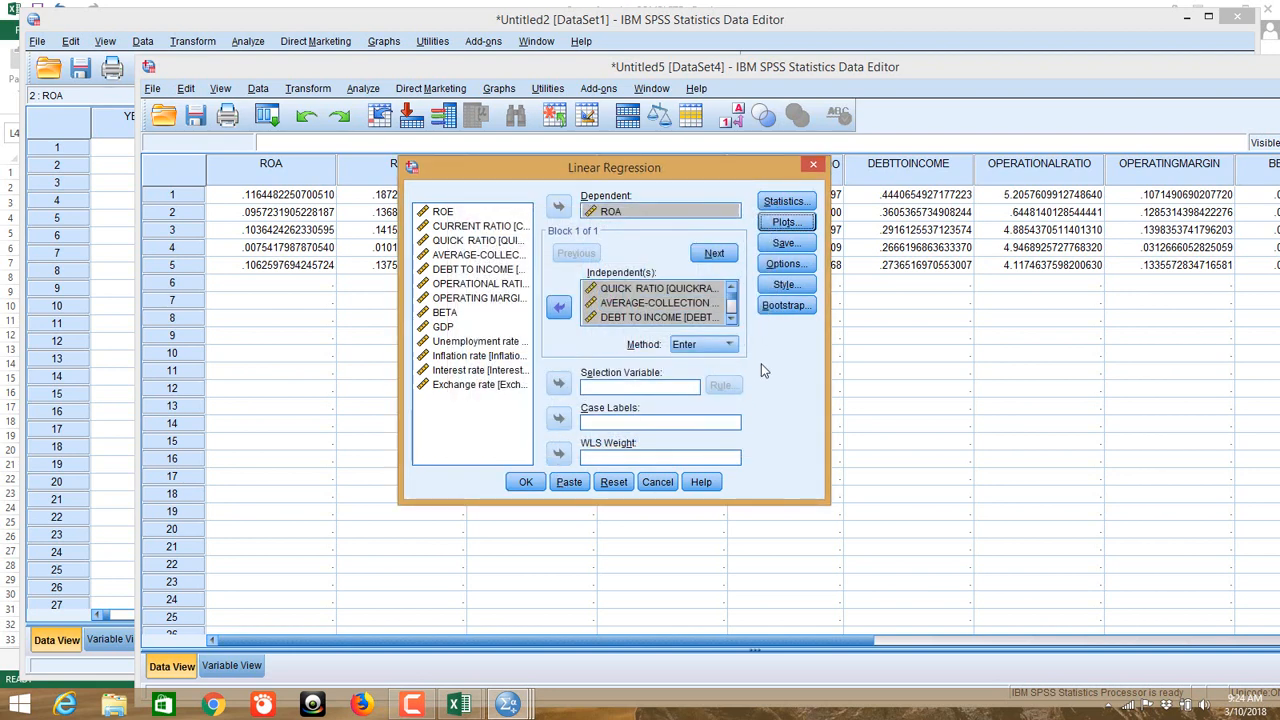
Step: Run the Enter regression of ROA and scroll through the Descriptive Statistics and Correlations tables
left_click(525, 484)
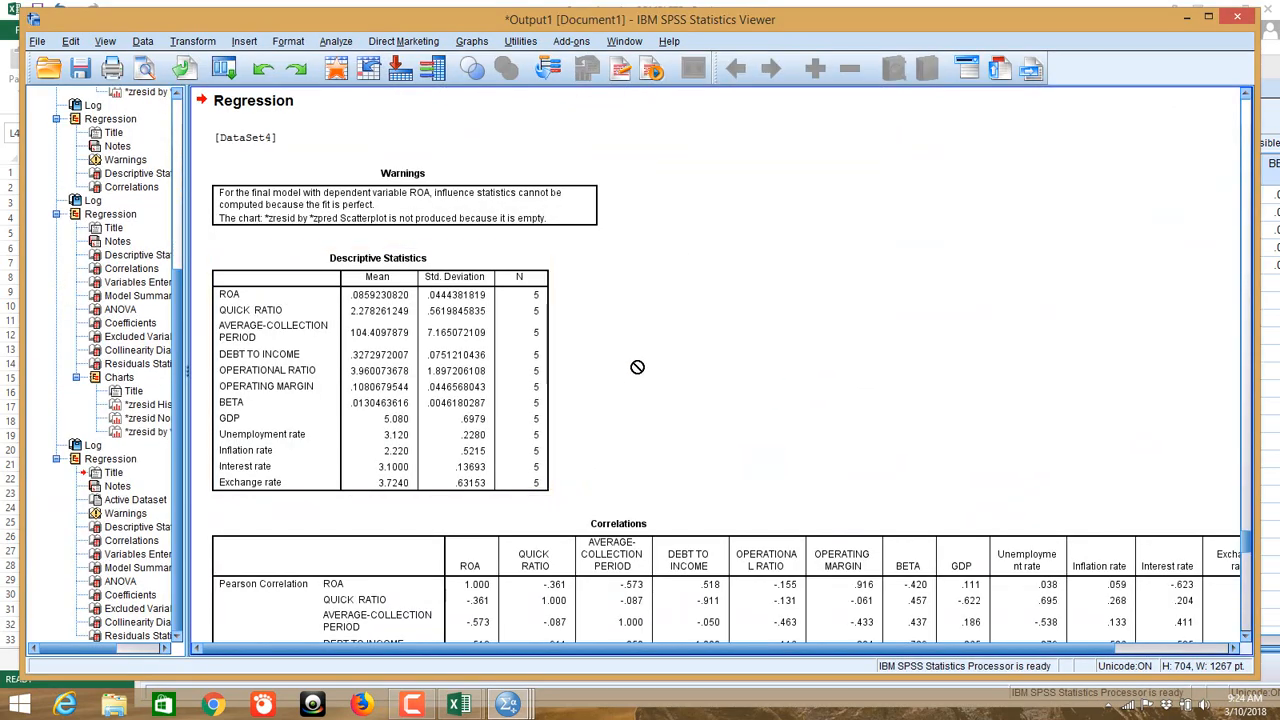
scroll(636, 372, "down", 10)
scroll(640, 364, "down", 5)
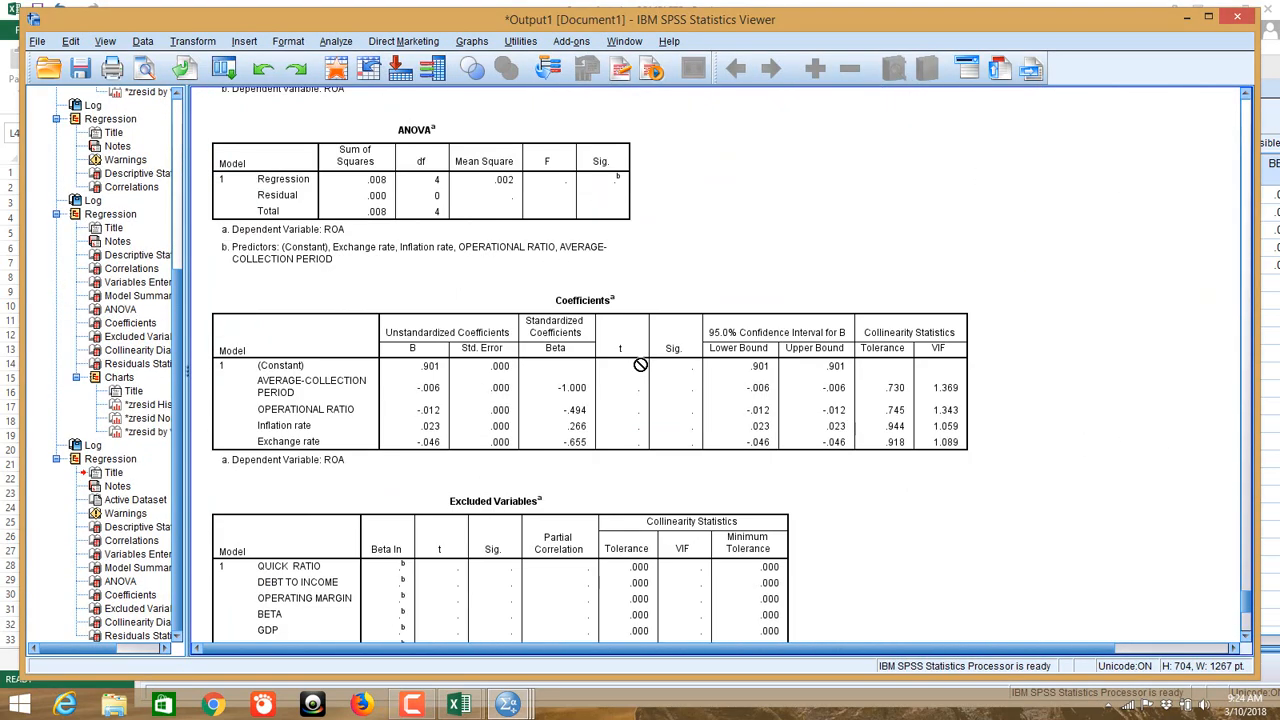
scroll(640, 364, "up", 12)
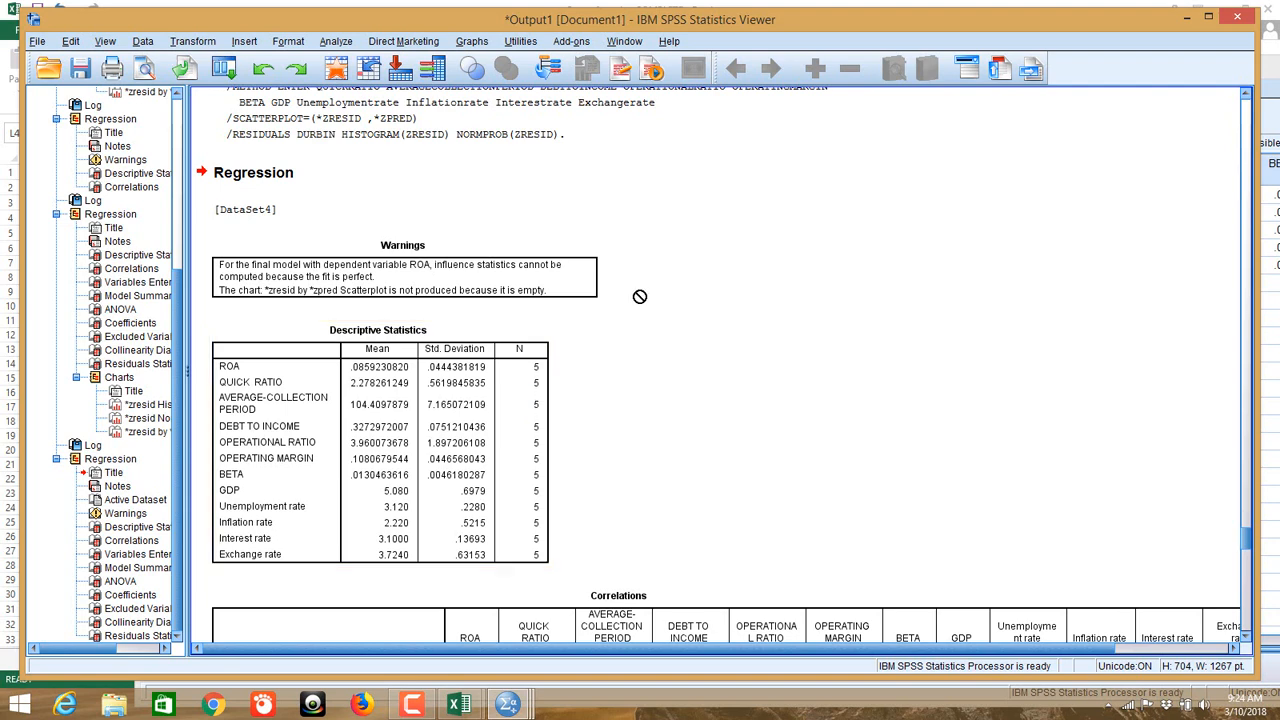
scroll(668, 298, "down", 3)
scroll(668, 298, "down", 4)
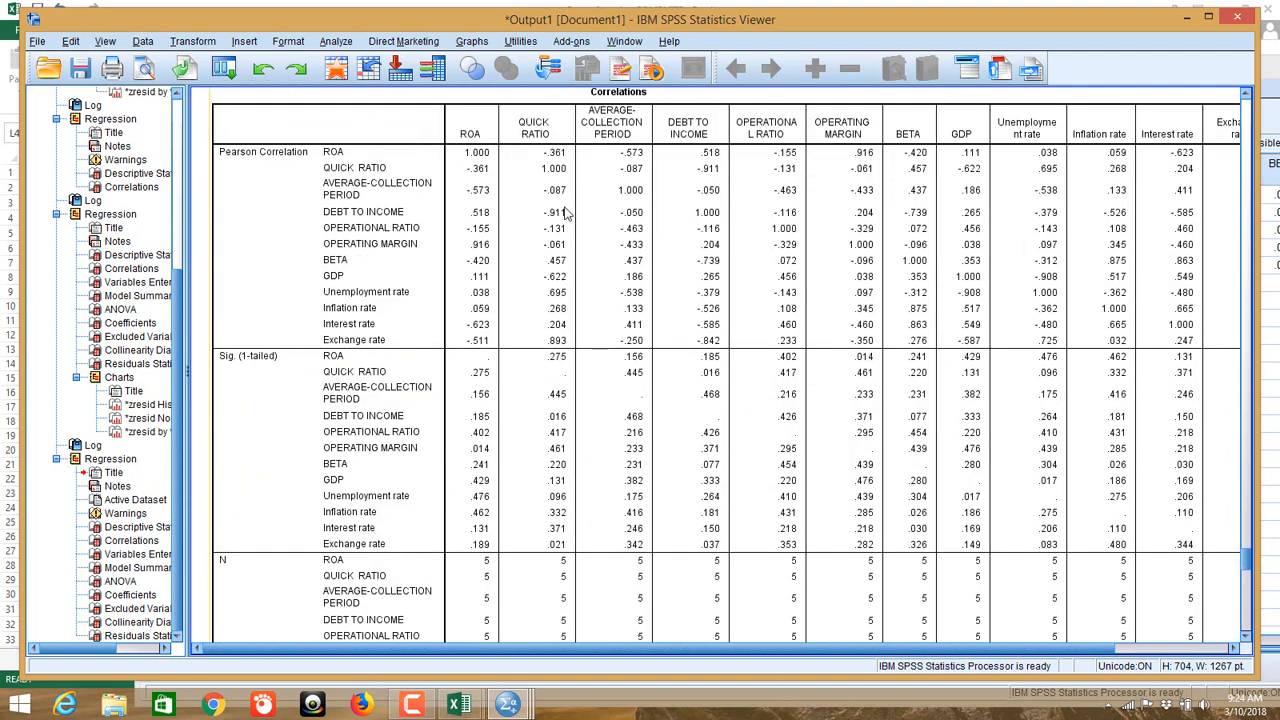
scroll(665, 200, "down", 6)
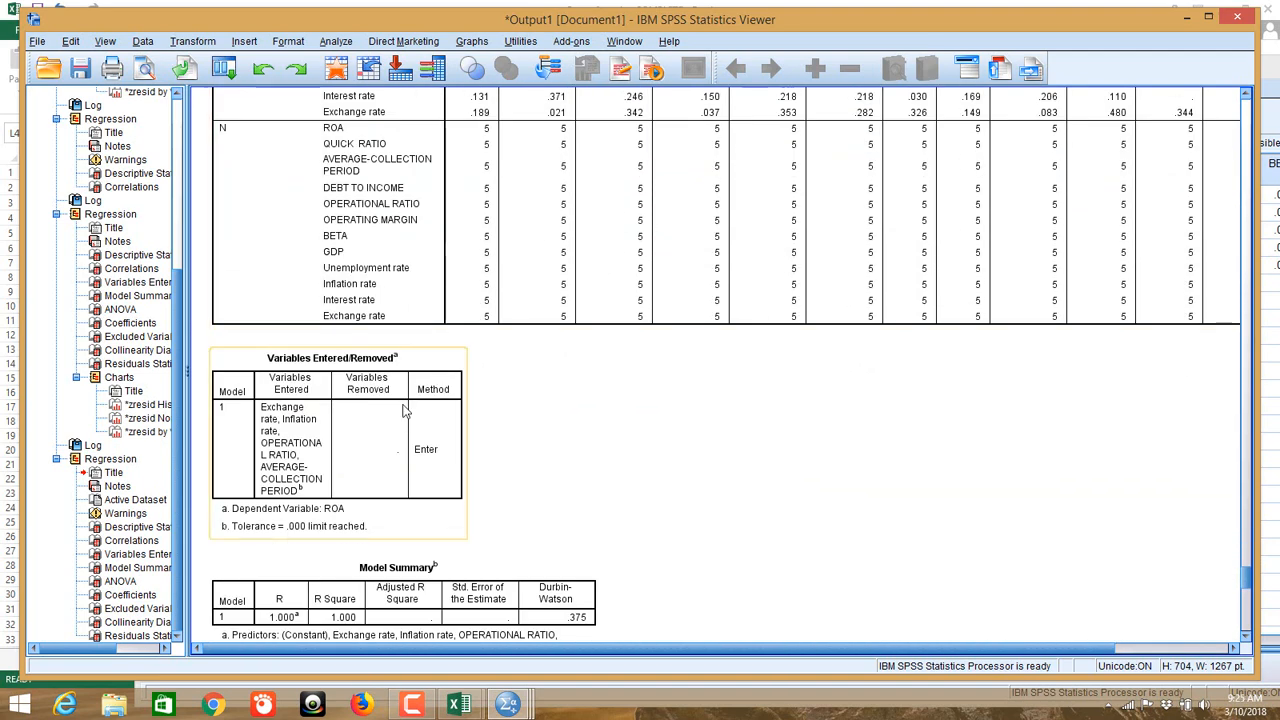
scroll(450, 421, "down", 3)
Step: Review Model Summary (R Square 1.000, Durbin-Watson .375), ANOVA and Coefficients with seven excluded predictors
scroll(418, 290, "up", 1)
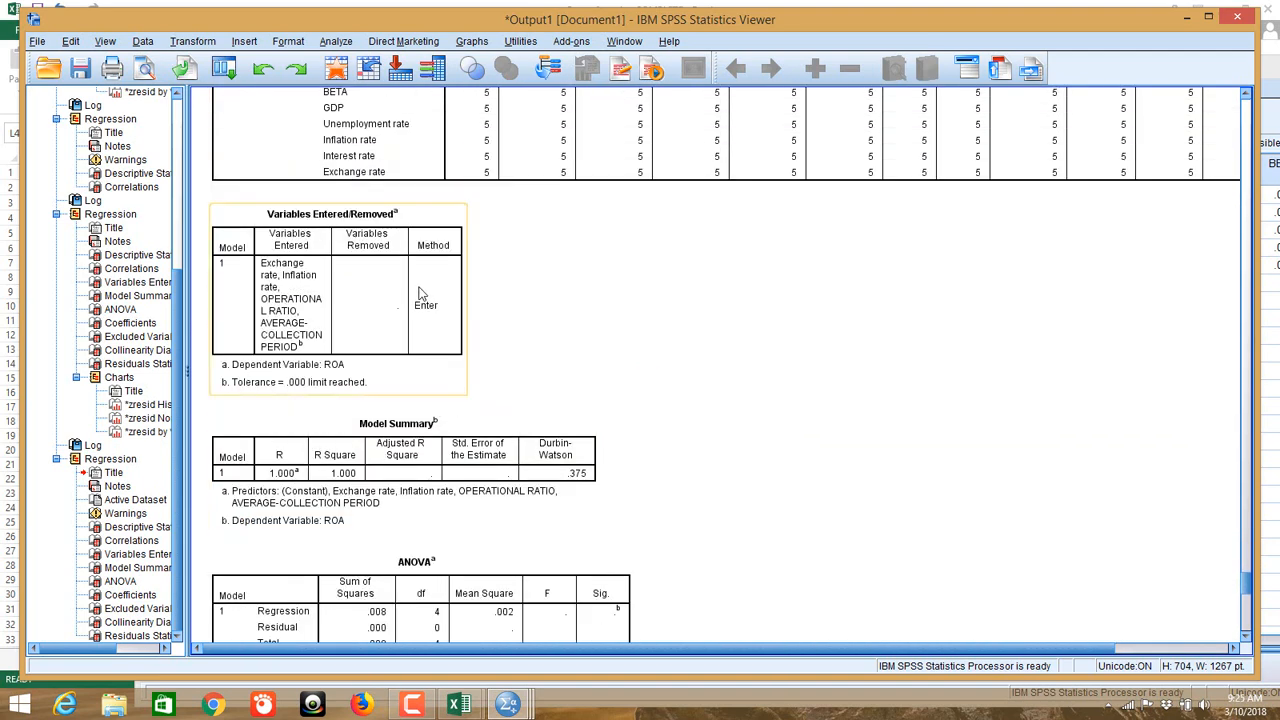
scroll(420, 293, "down", 2)
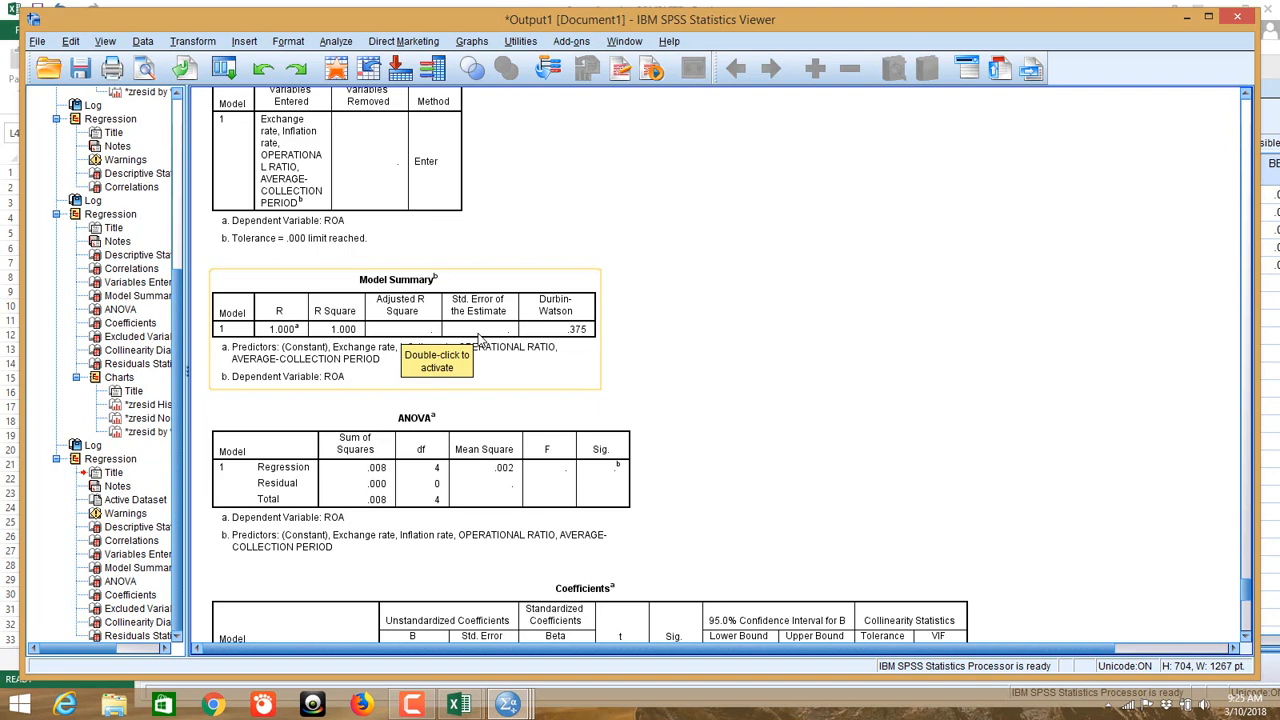
scroll(668, 315, "down", 9)
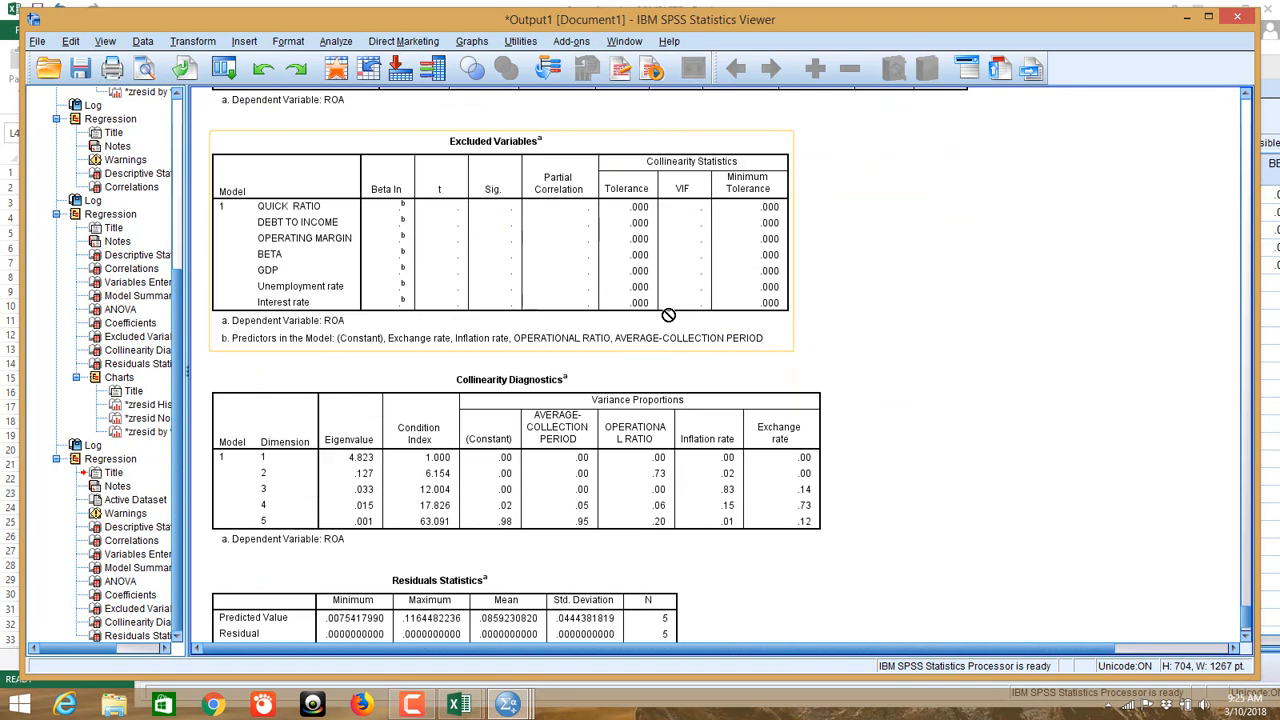
scroll(668, 315, "up", 5)
scroll(668, 441, "down", 3)
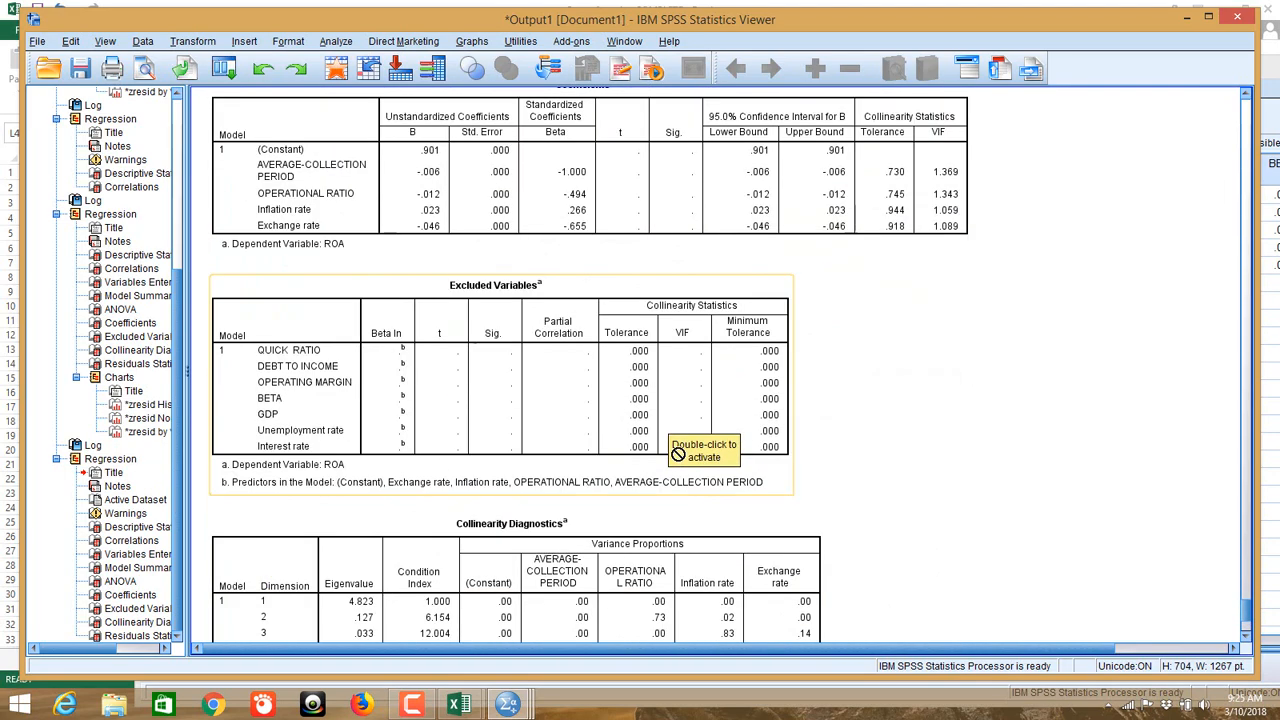
scroll(675, 409, "up", 9)
scroll(675, 409, "up", 10)
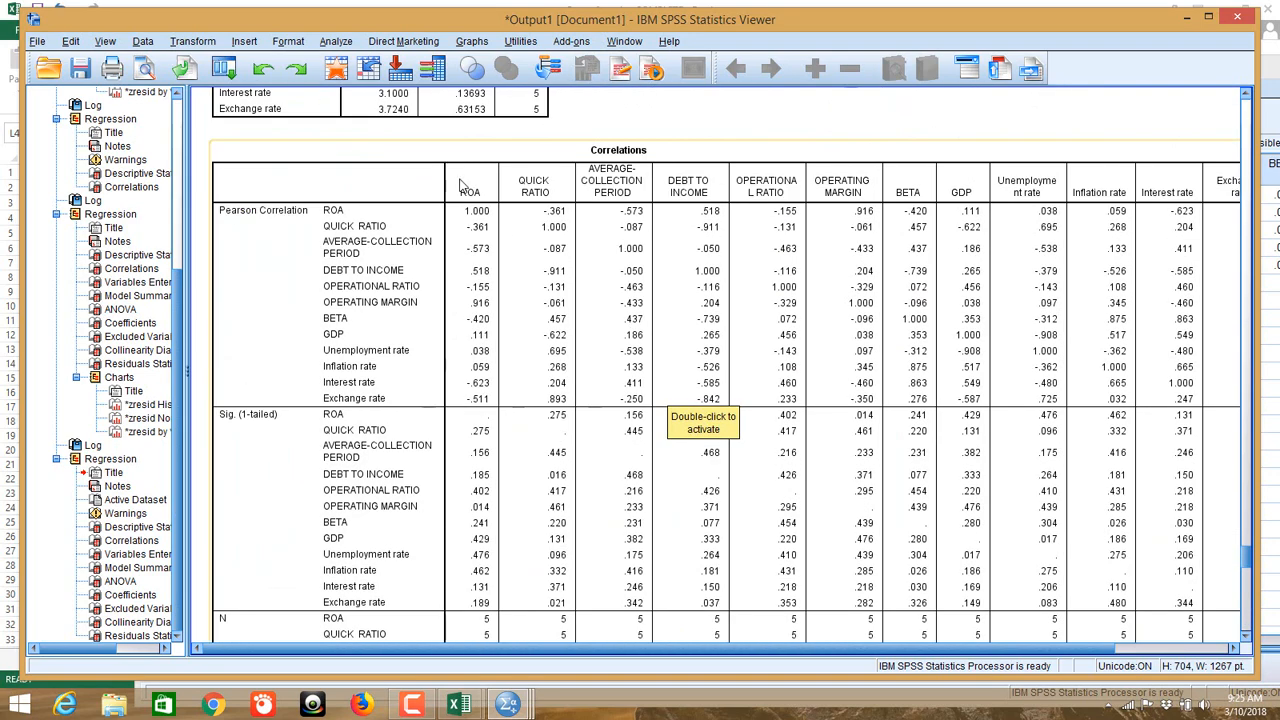
left_click(336, 41)
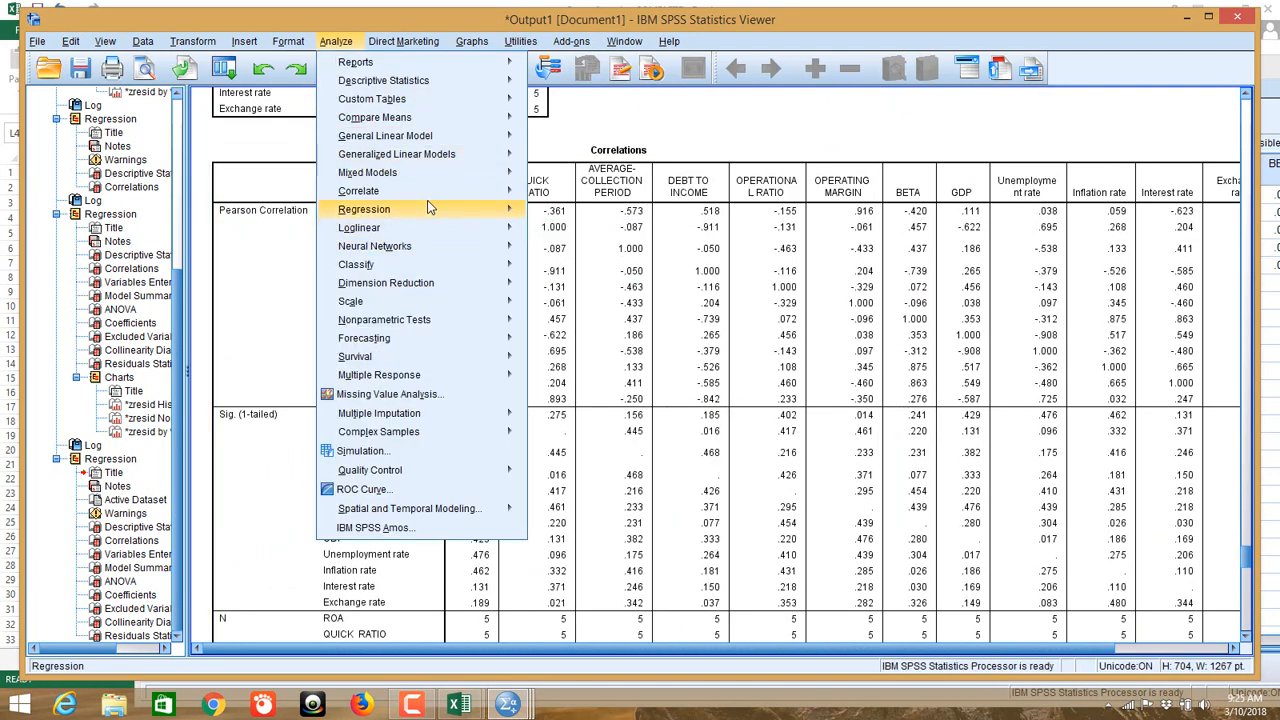
Step: Rerun the ROA linear regression with the Method set to Stepwise
mouse_move(430, 209)
left_click(605, 232)
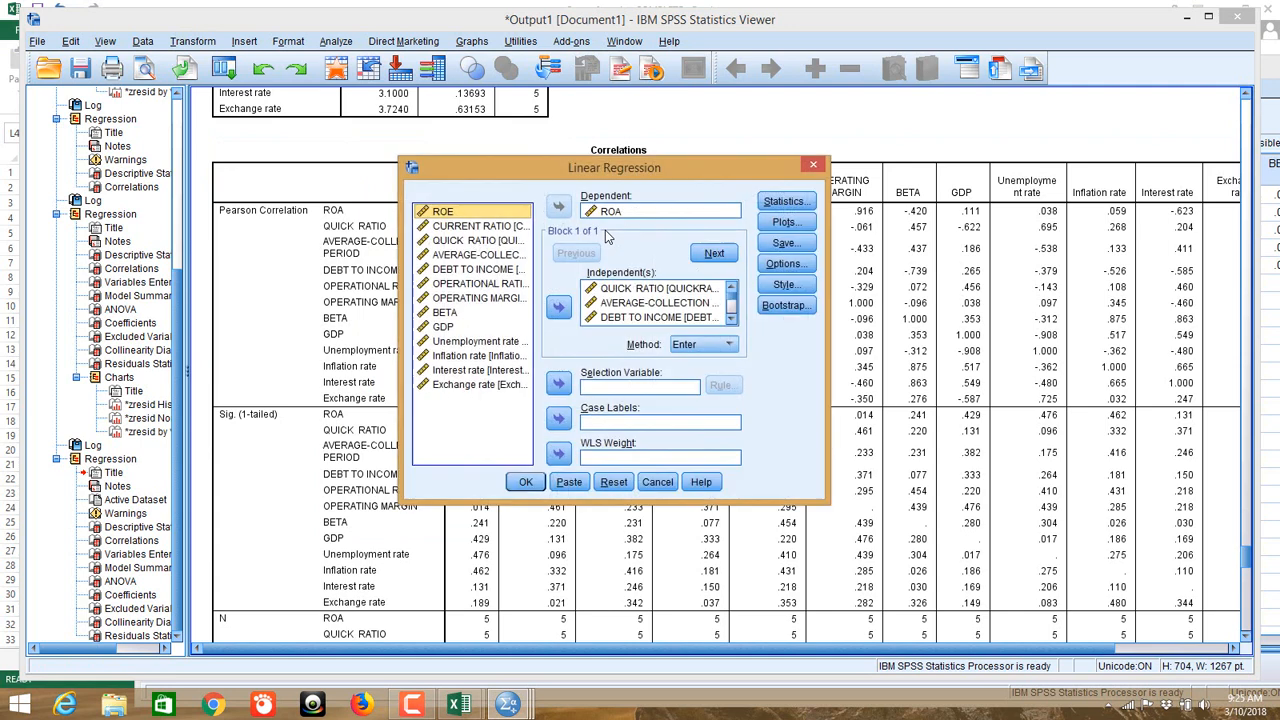
left_click(703, 346)
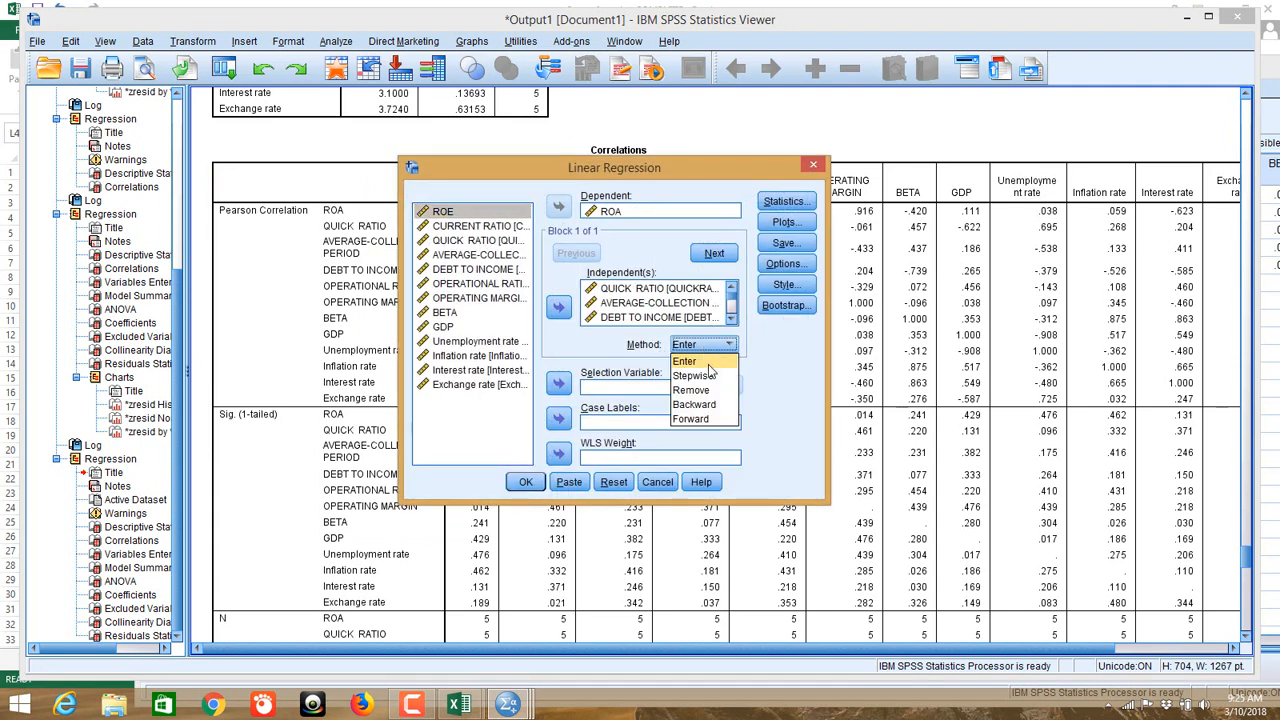
left_click(710, 375)
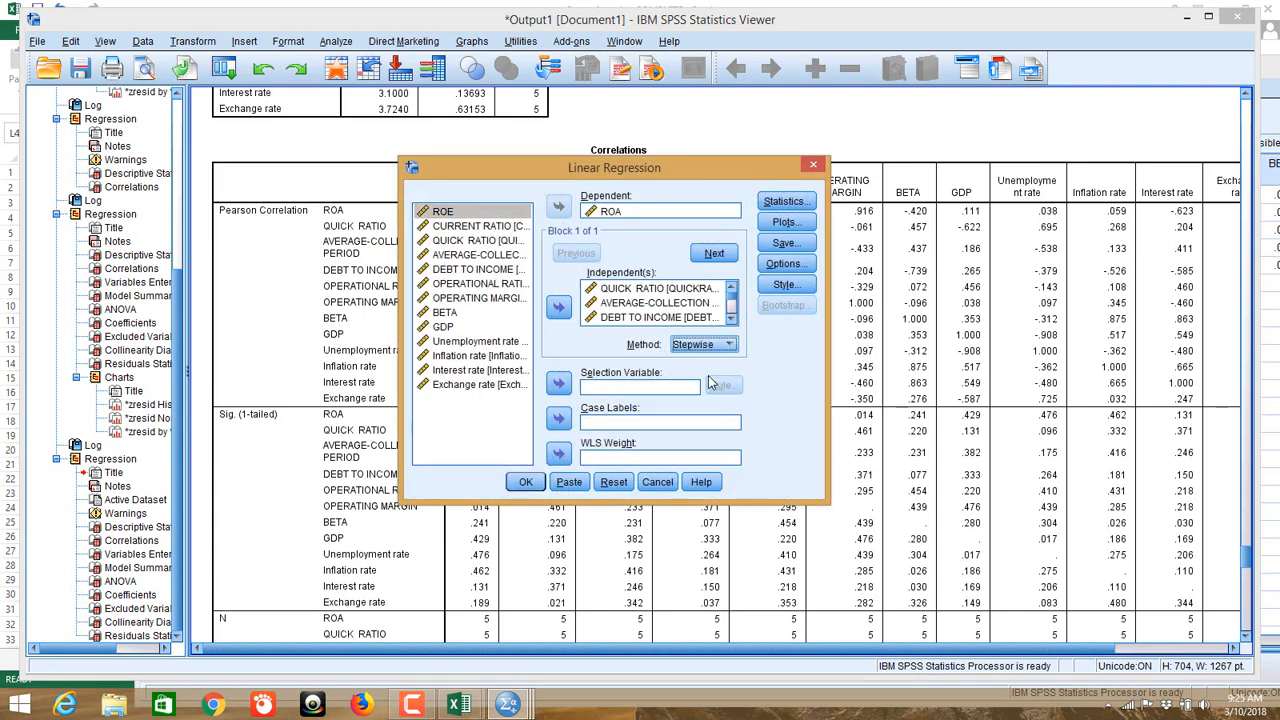
left_click(524, 483)
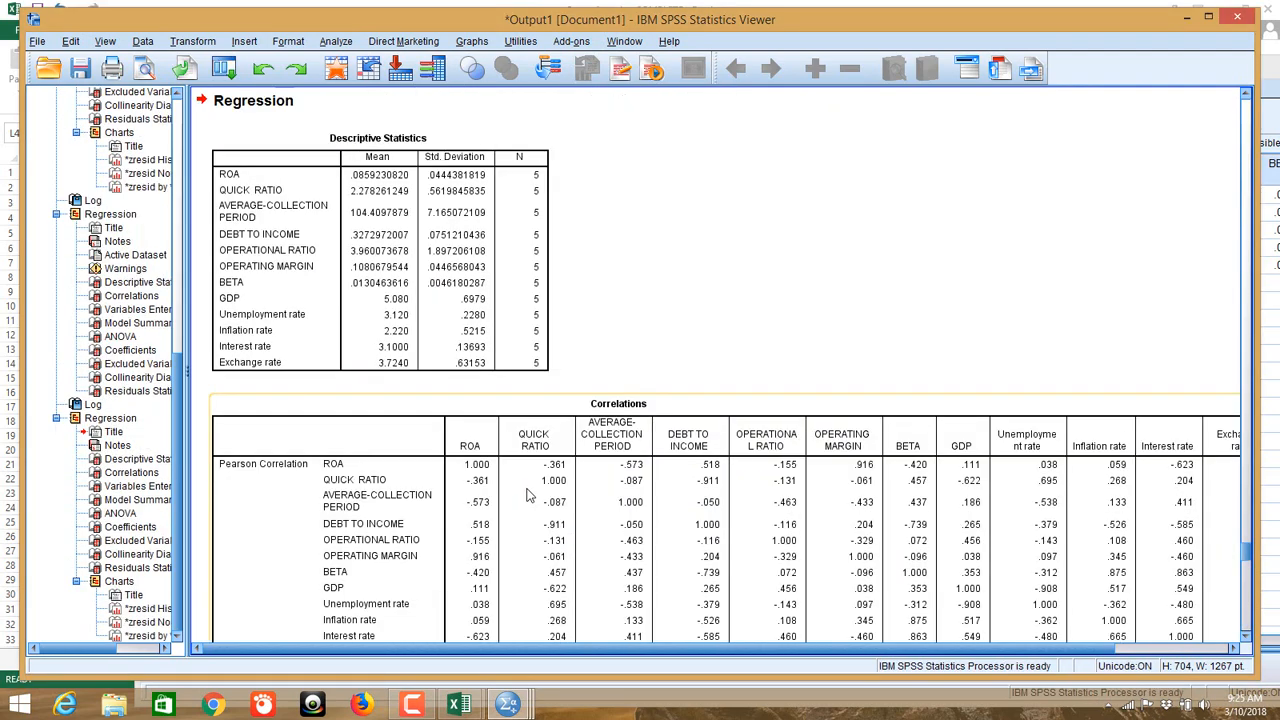
Step: Inspect the Stepwise Model Summary and ANOVA: only OPERATING MARGIN enters, R Square .840, F 15.706
scroll(529, 494, "down", 10)
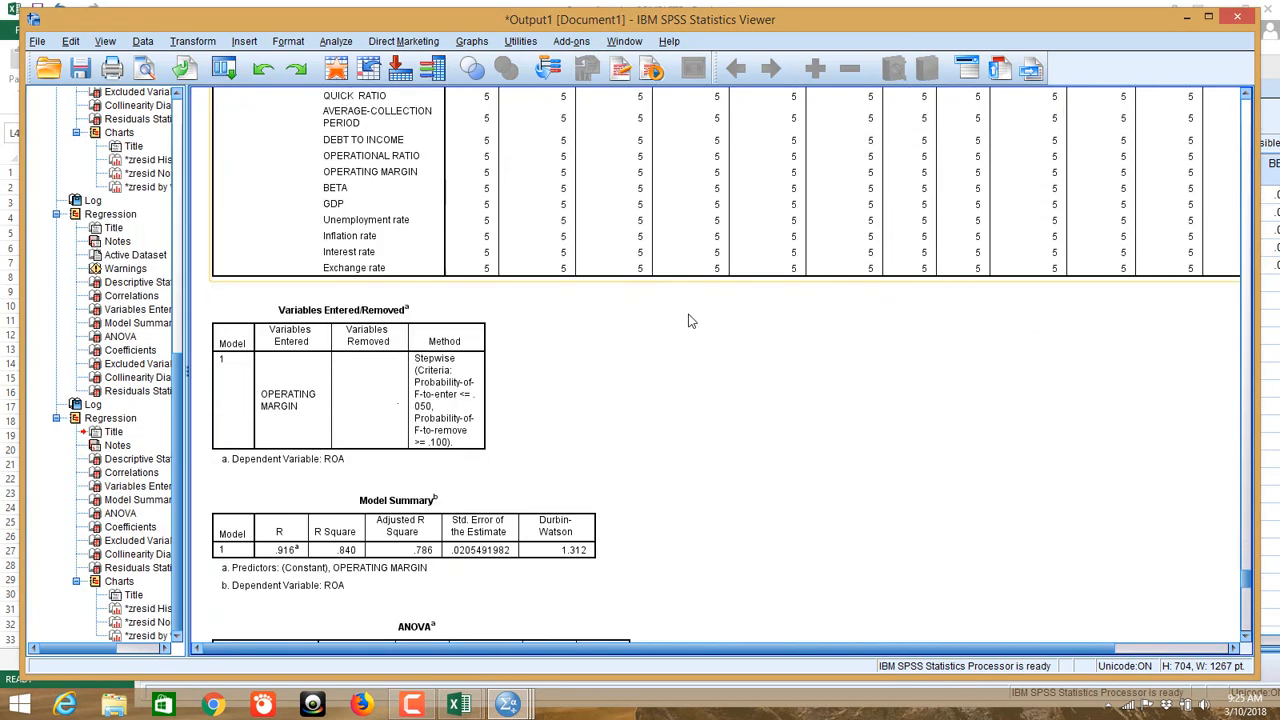
scroll(690, 318, "down", 3)
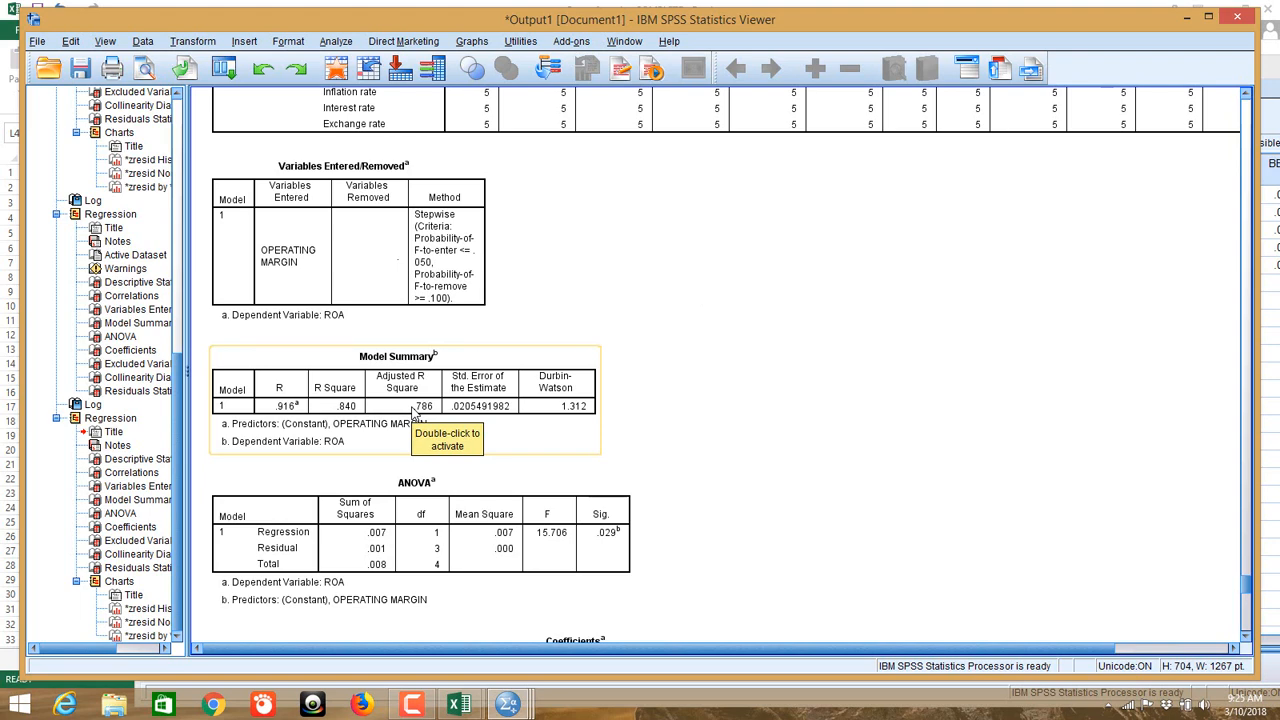
scroll(680, 362, "down", 9)
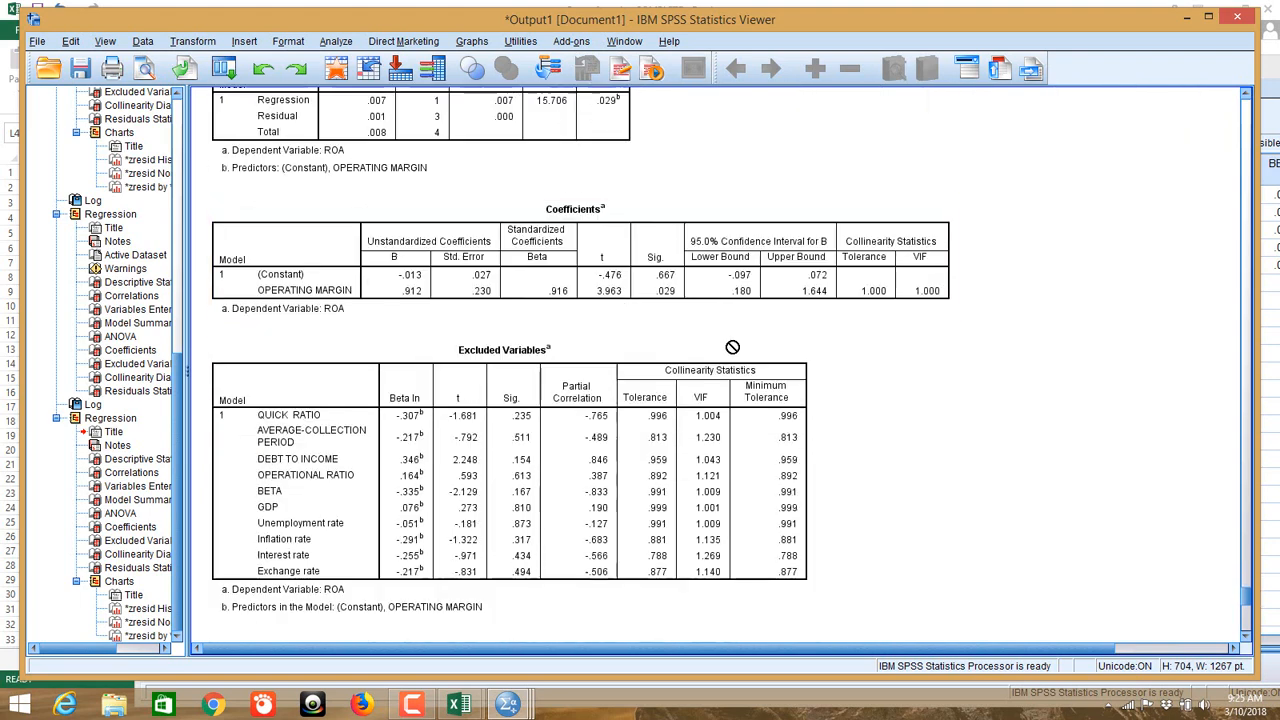
scroll(651, 306, "up", 6)
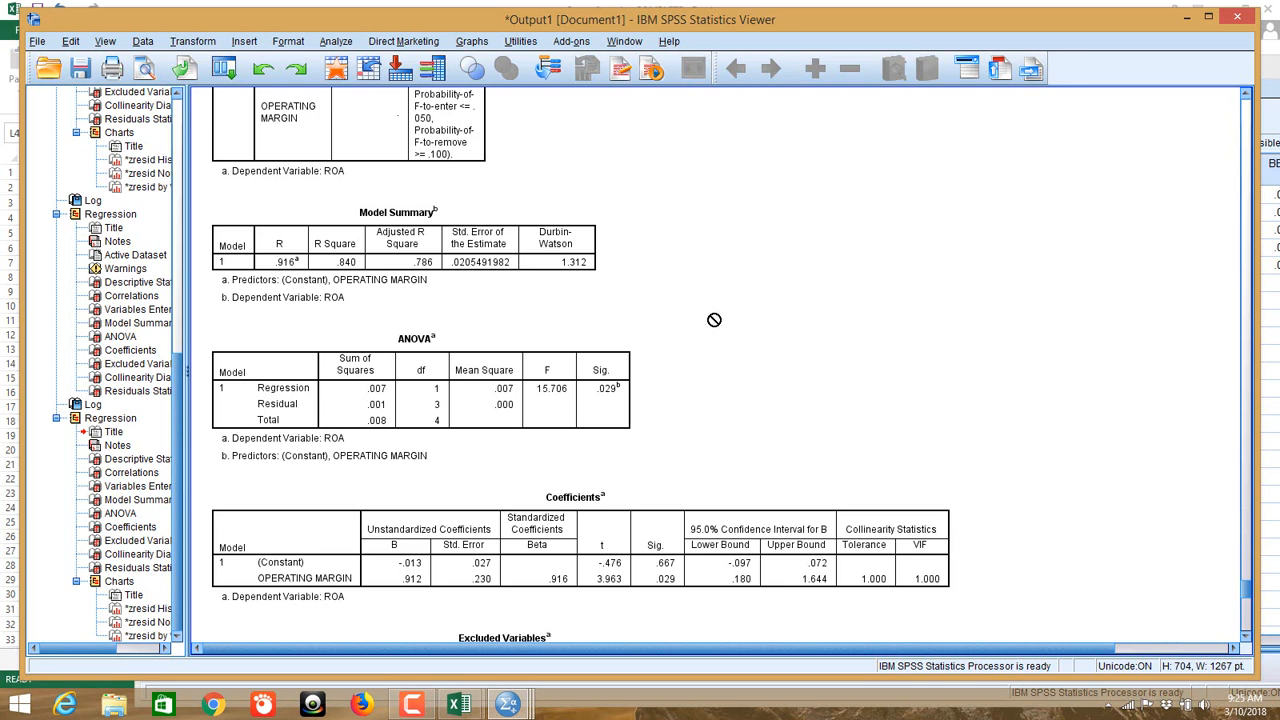
scroll(715, 320, "up", 15)
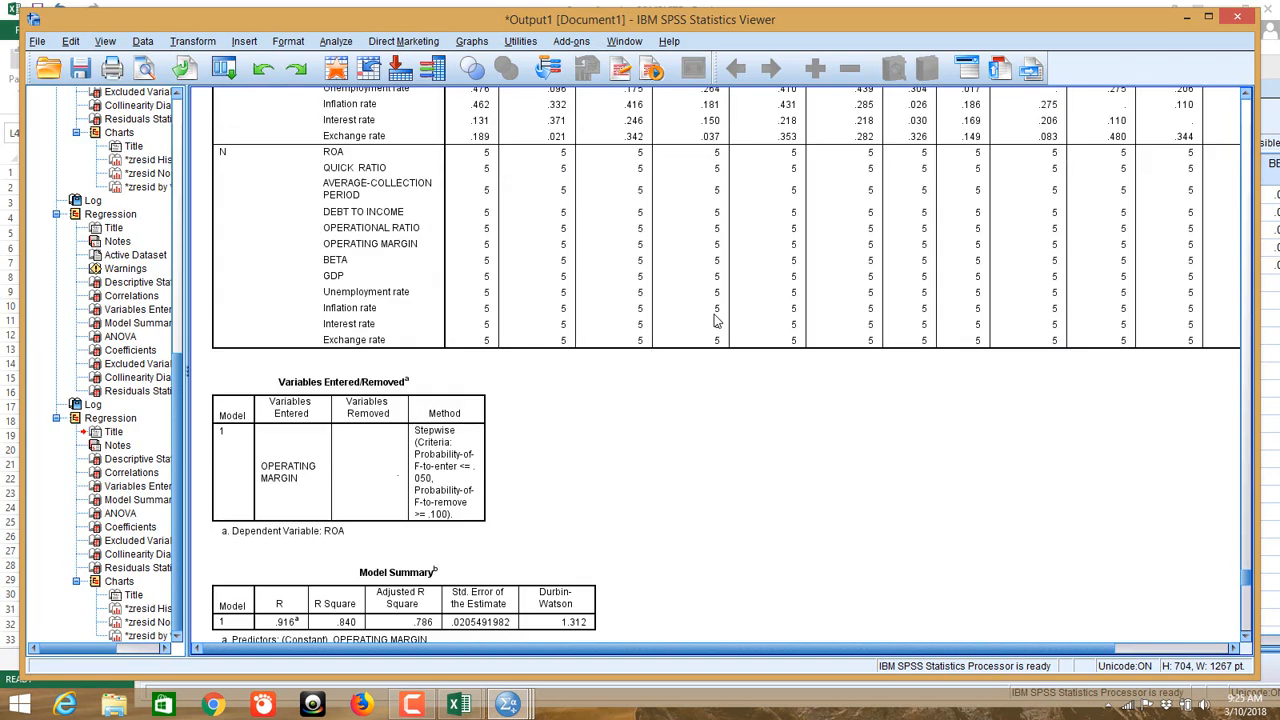
left_click(372, 420)
scroll(372, 420, "down", 5)
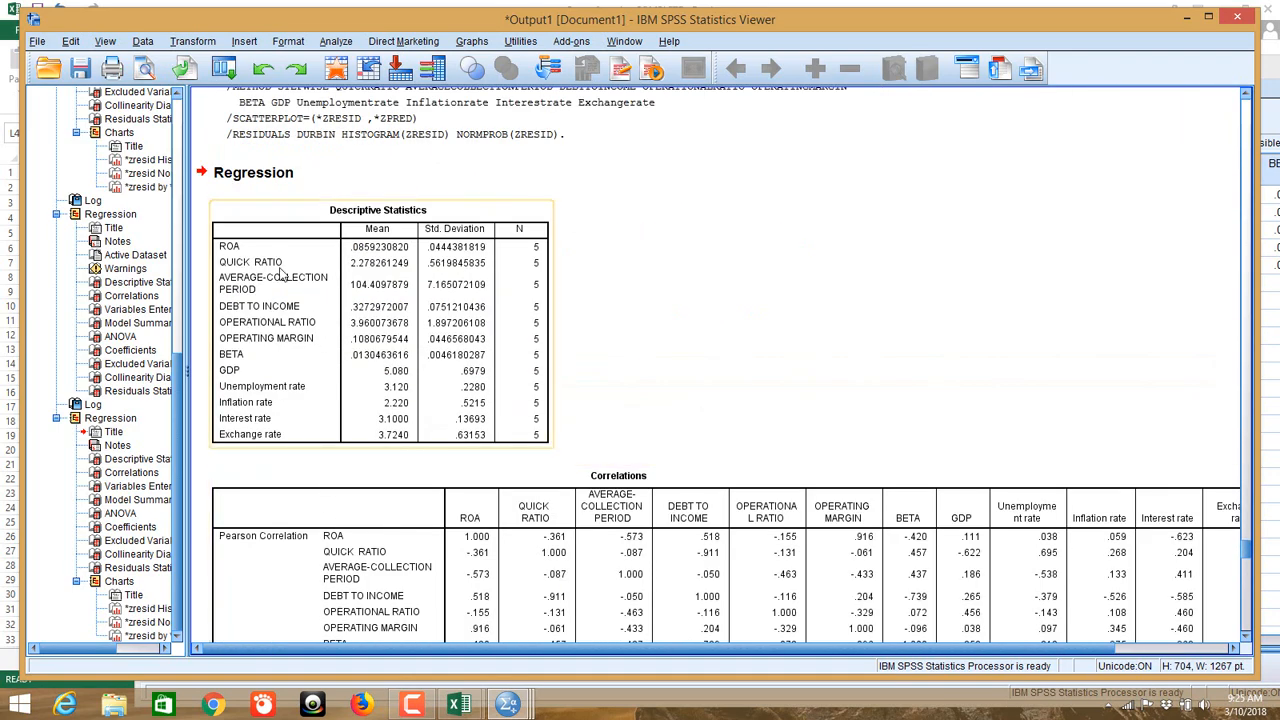
left_click(689, 346)
scroll(689, 346, "down", 20)
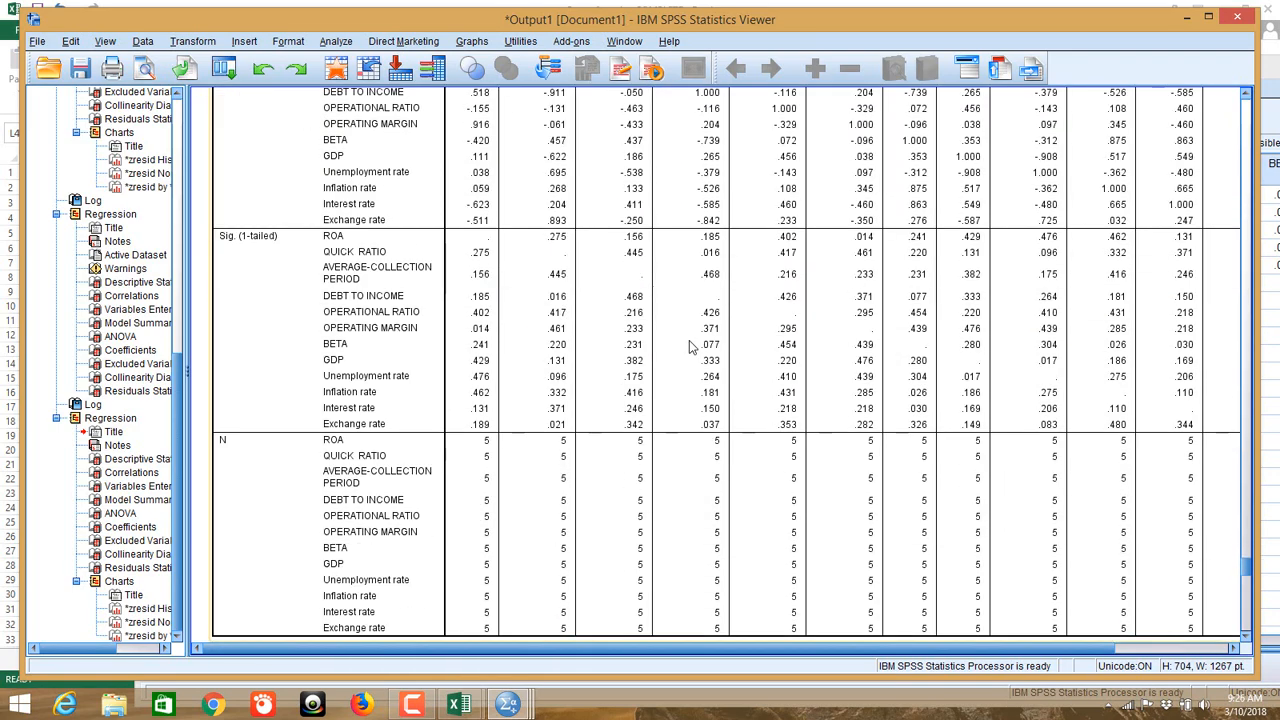
left_click(280, 356)
scroll(292, 380, "down", 3)
left_click(290, 382)
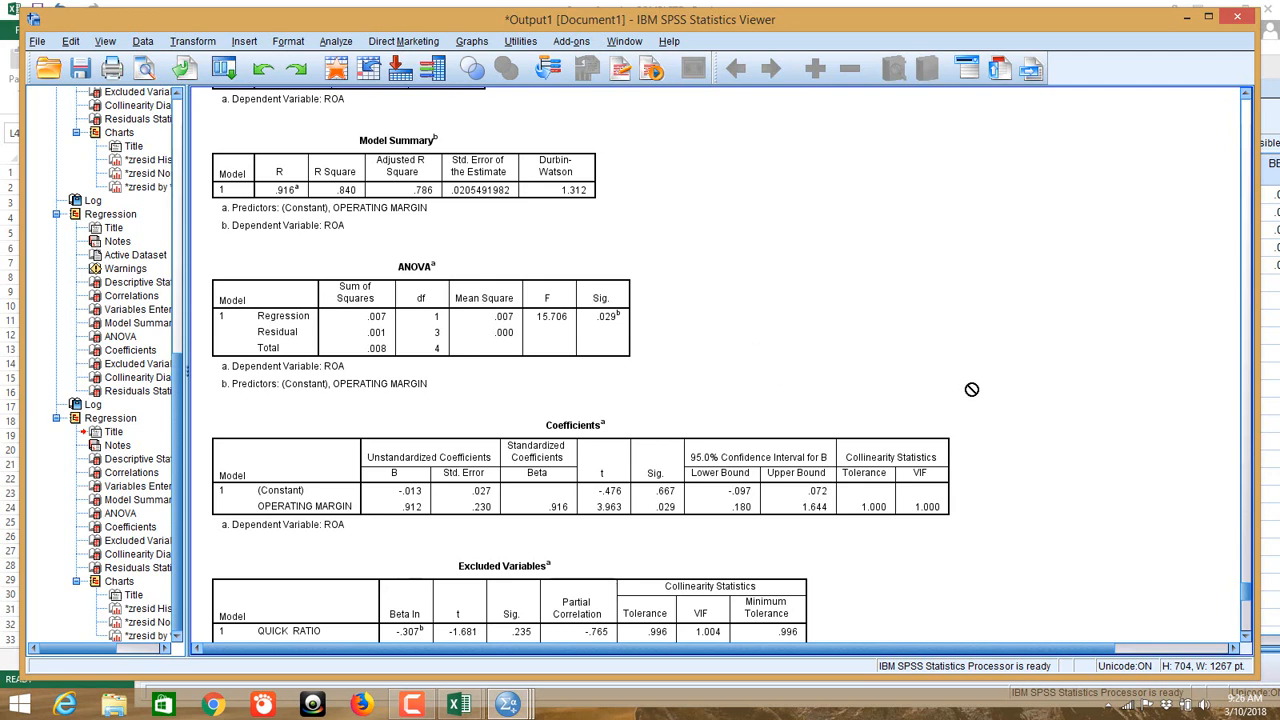
scroll(972, 388, "down", 4)
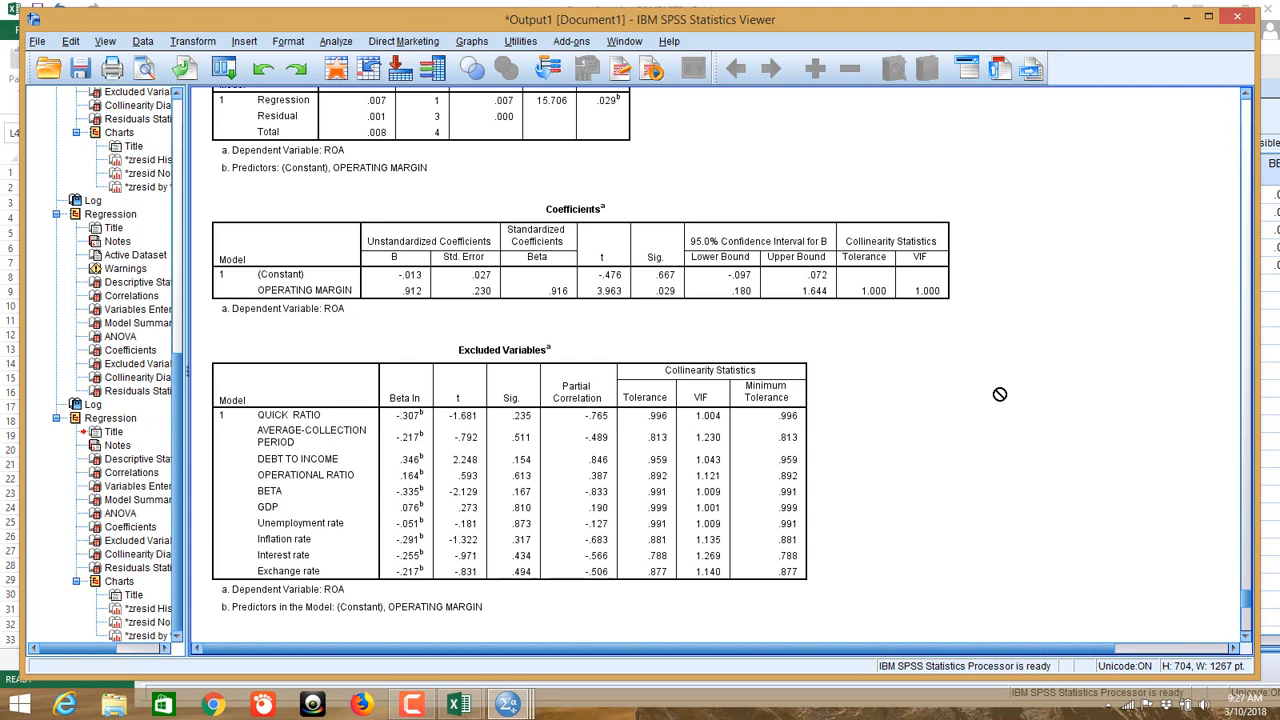
scroll(873, 371, "down", 5)
scroll(873, 371, "down", 6)
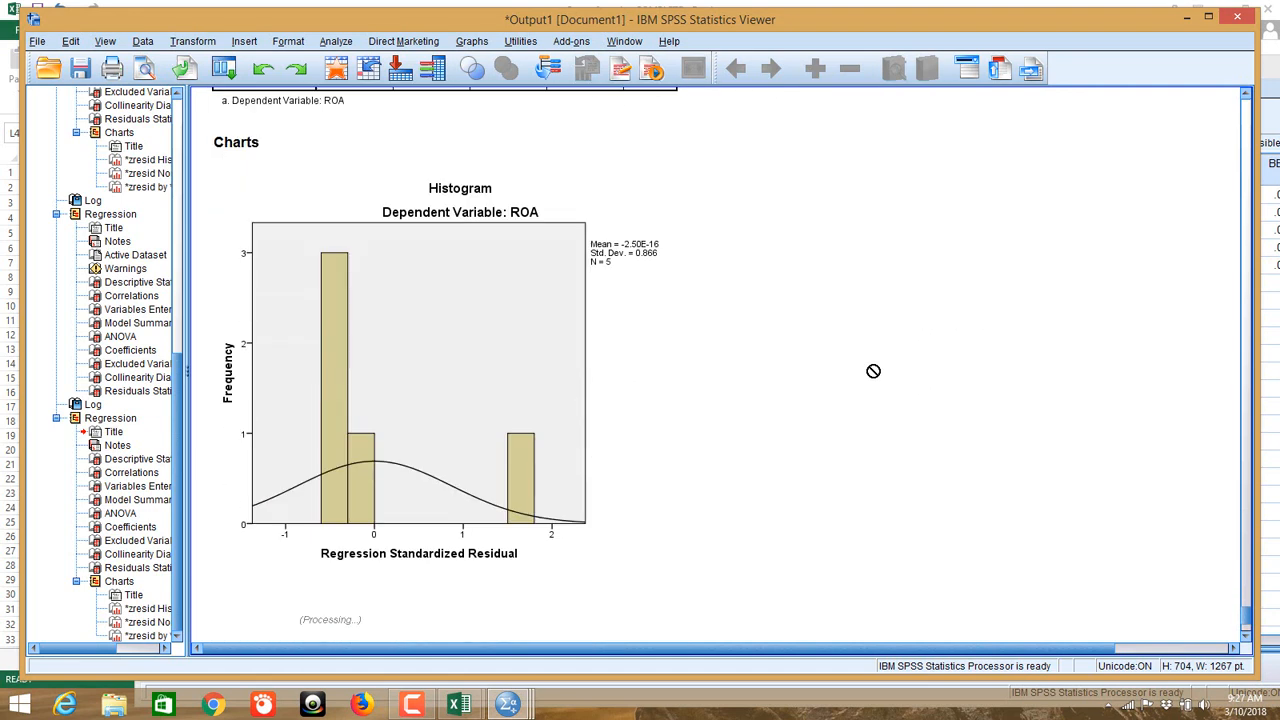
scroll(873, 371, "up", 6)
scroll(873, 371, "down", 7)
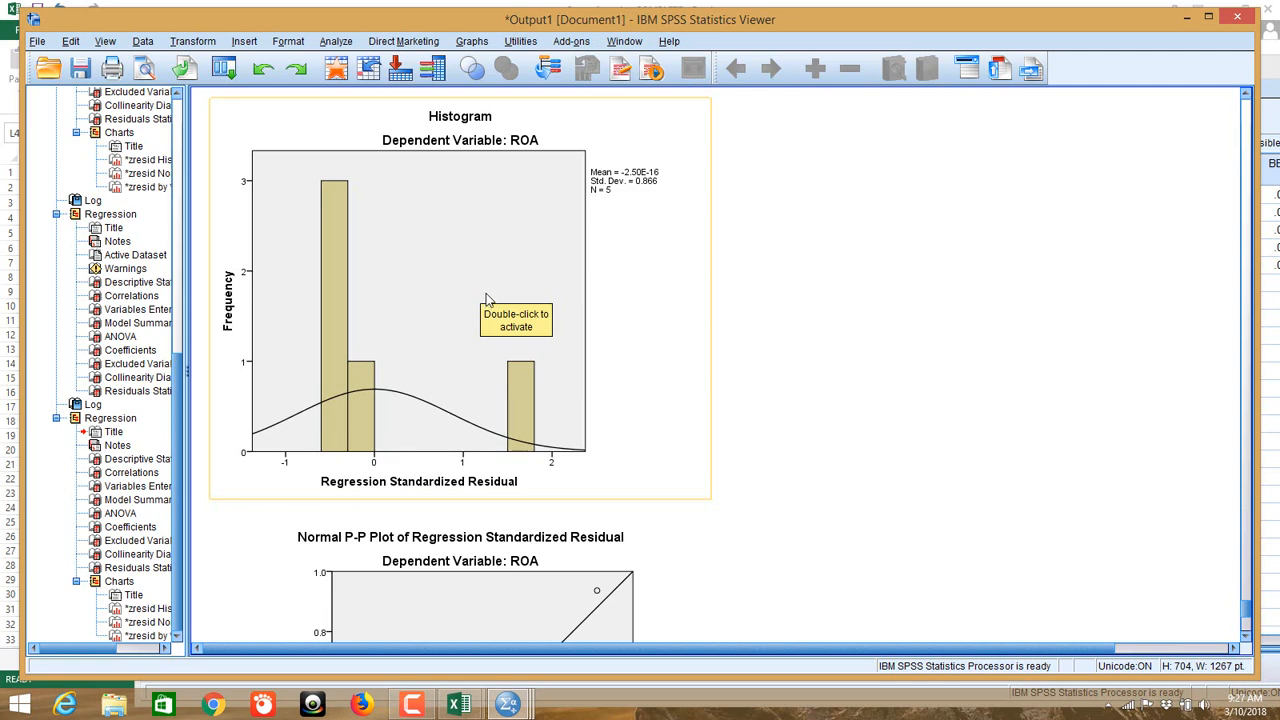
scroll(490, 290, "down", 3)
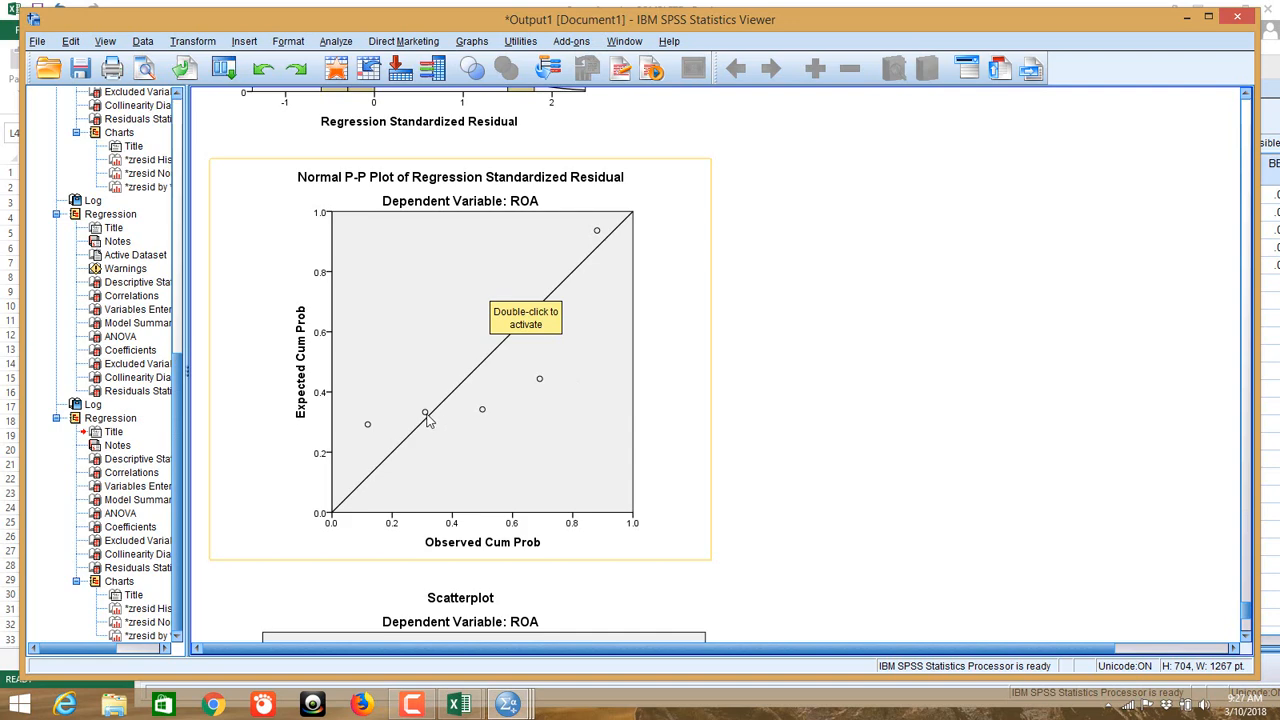
scroll(490, 416, "down", 5)
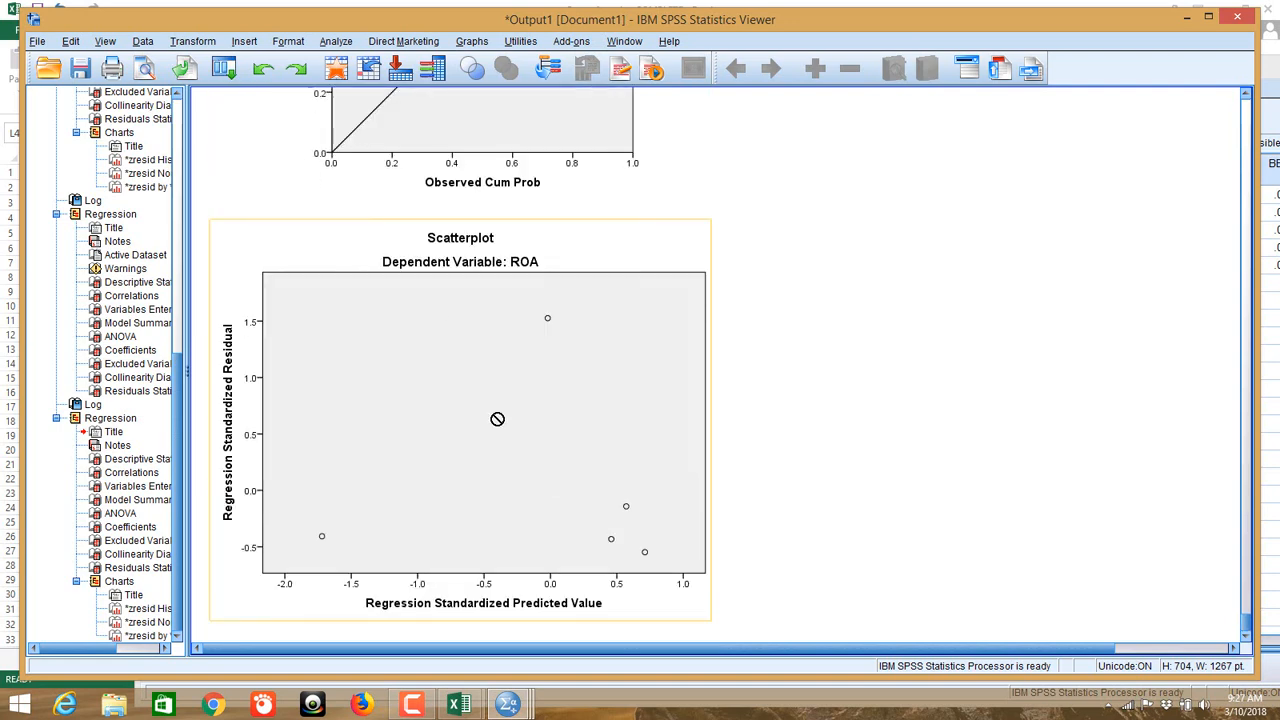
scroll(496, 418, "up", 12)
scroll(496, 418, "up", 15)
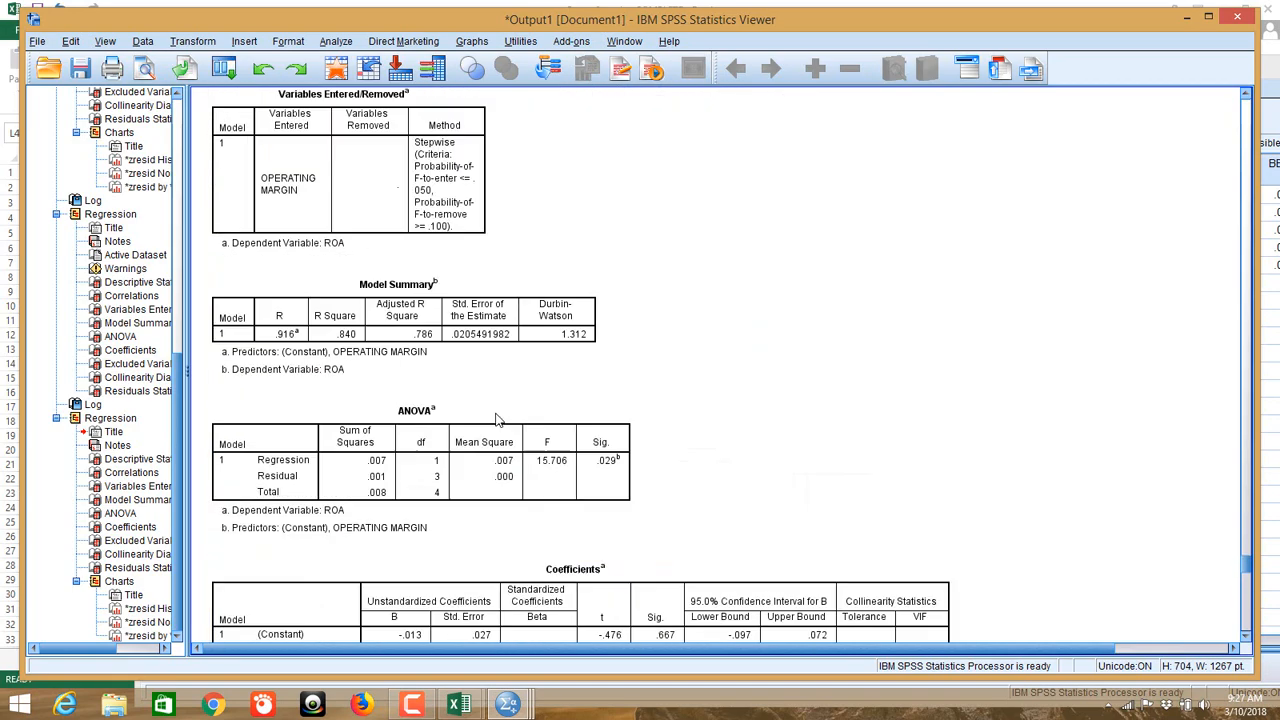
scroll(496, 418, "up", 10)
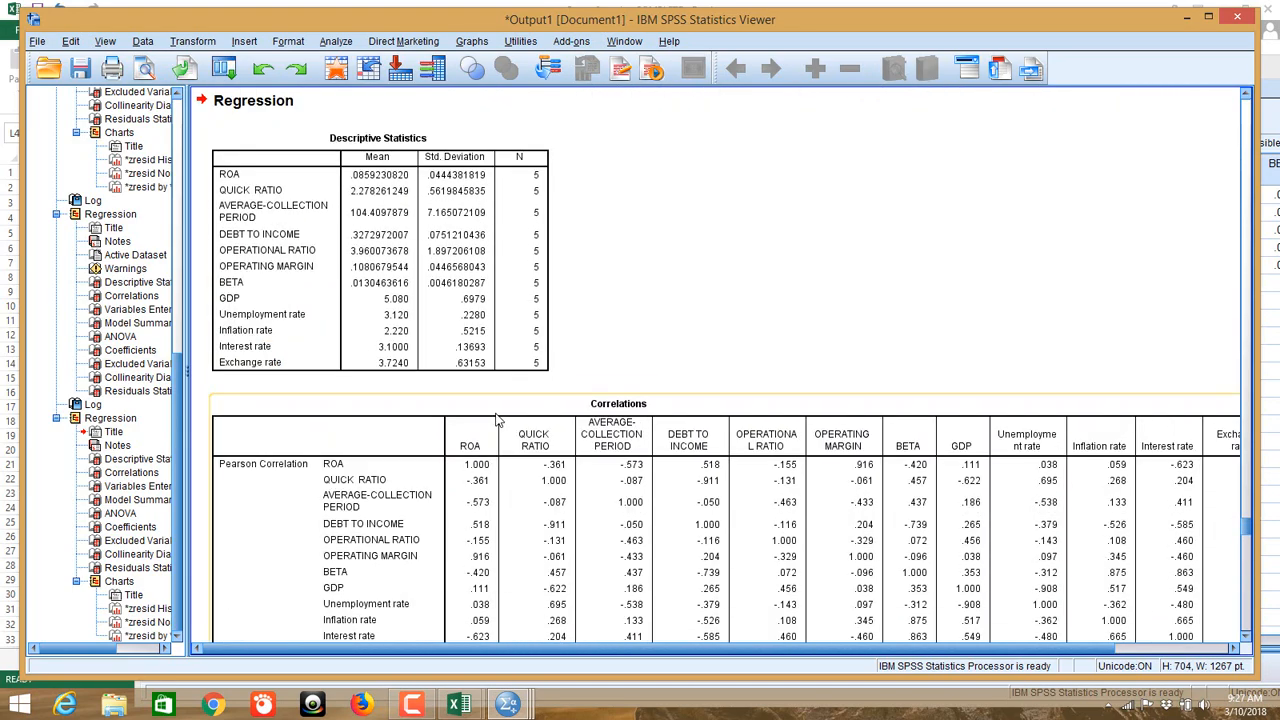
left_click_drag(533, 225, 790, 288)
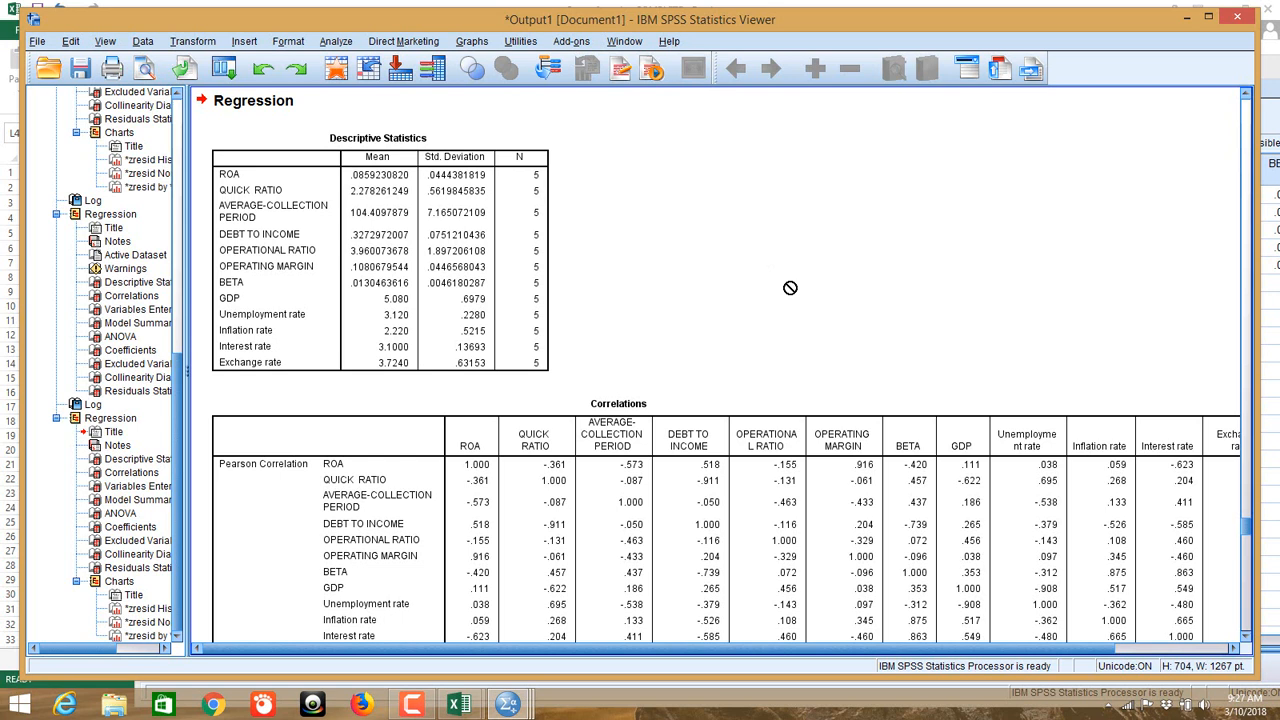
left_click_drag(790, 288, 764, 296)
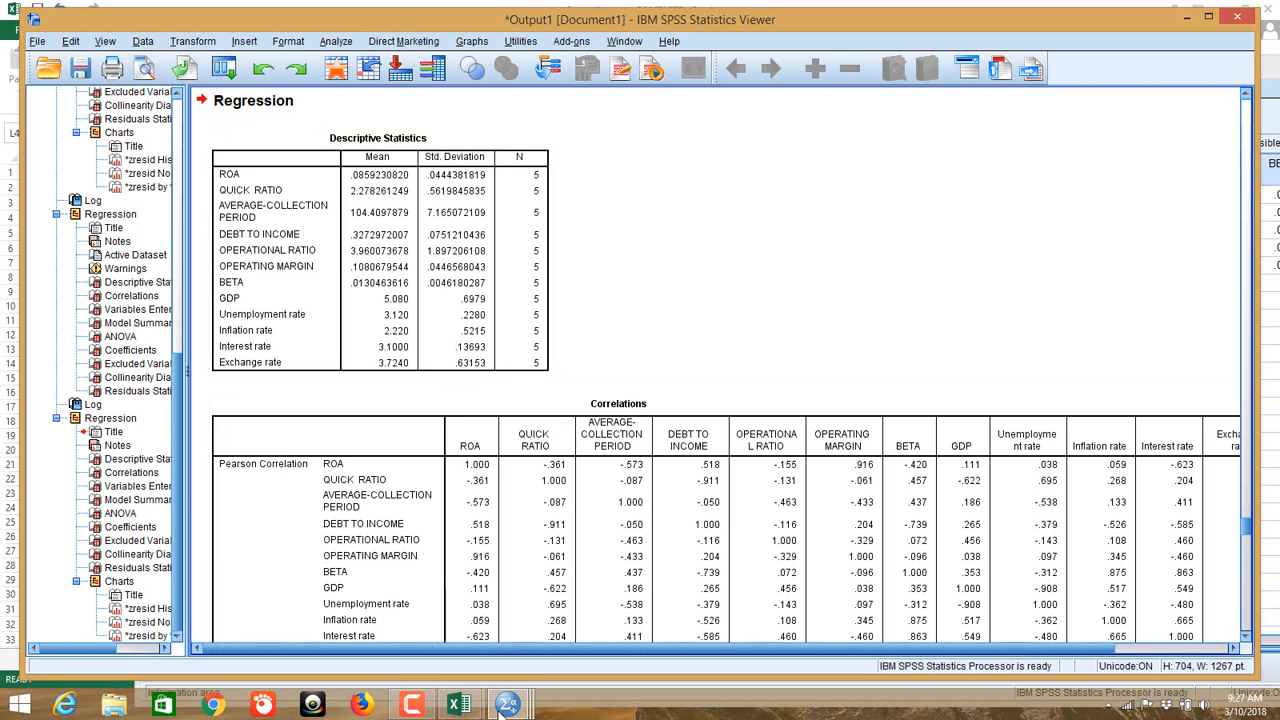
mouse_move(459, 705)
left_click(565, 628)
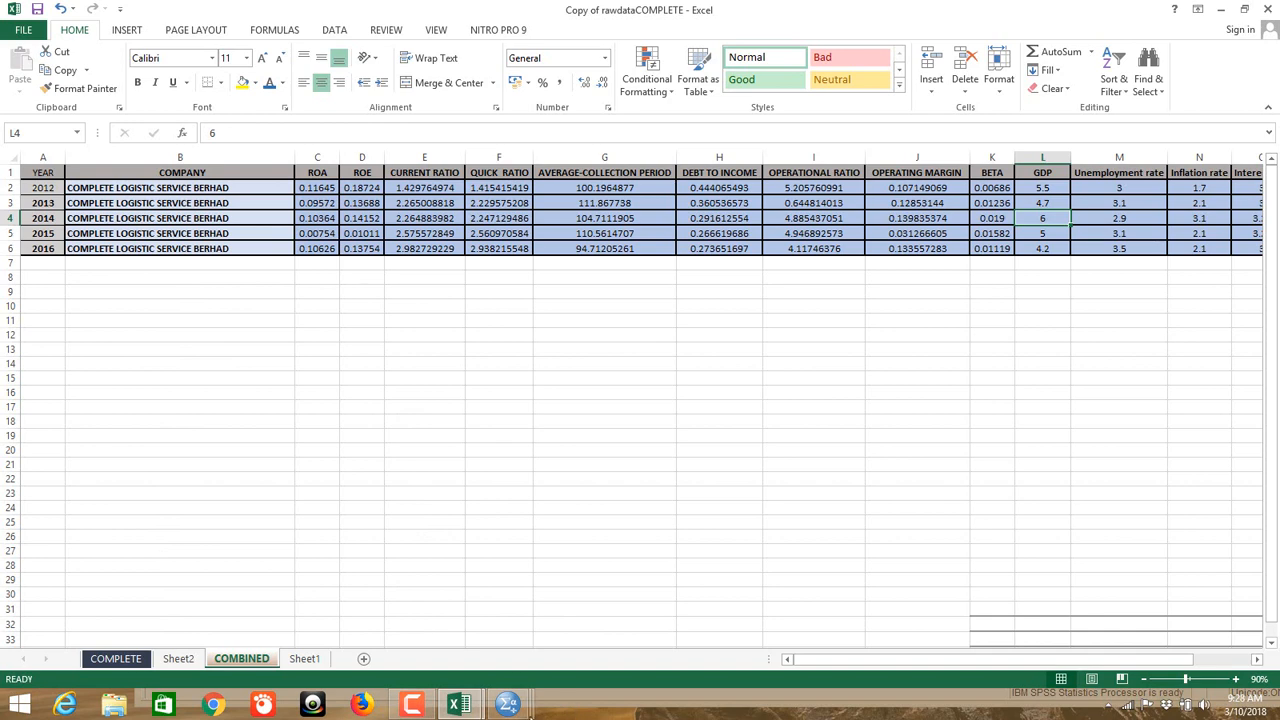
left_click(527, 708)
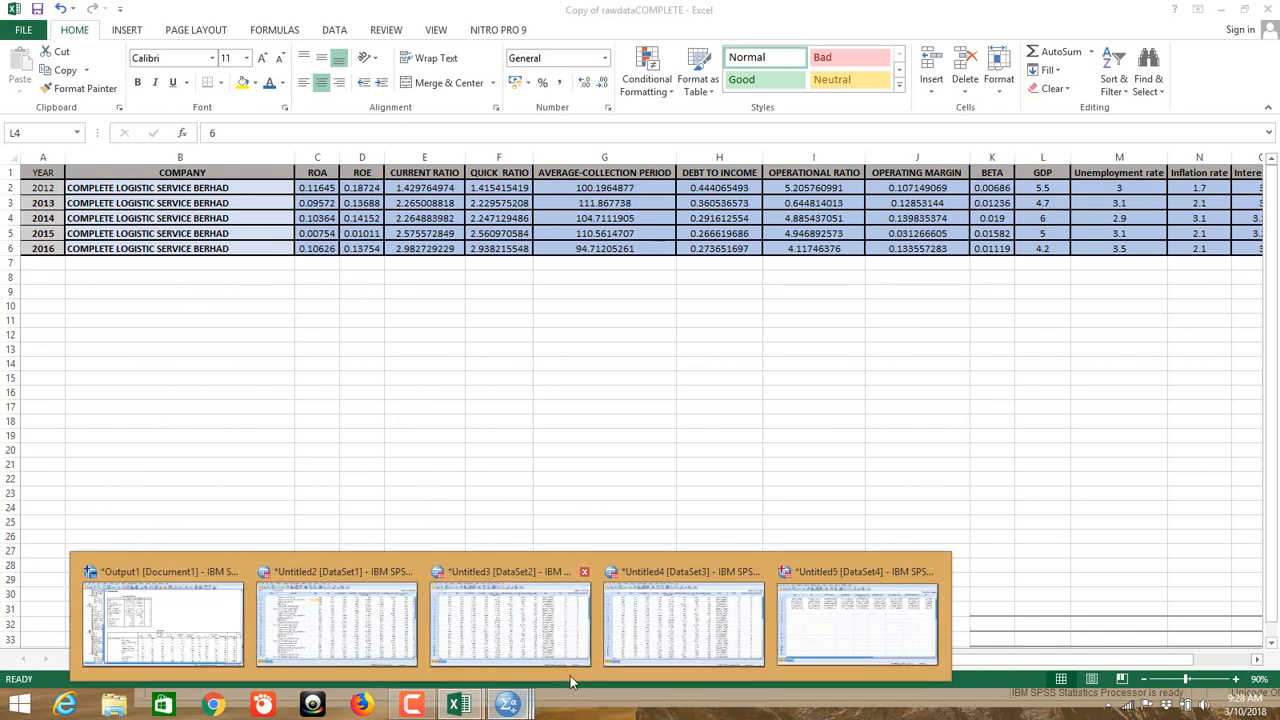
left_click(190, 620)
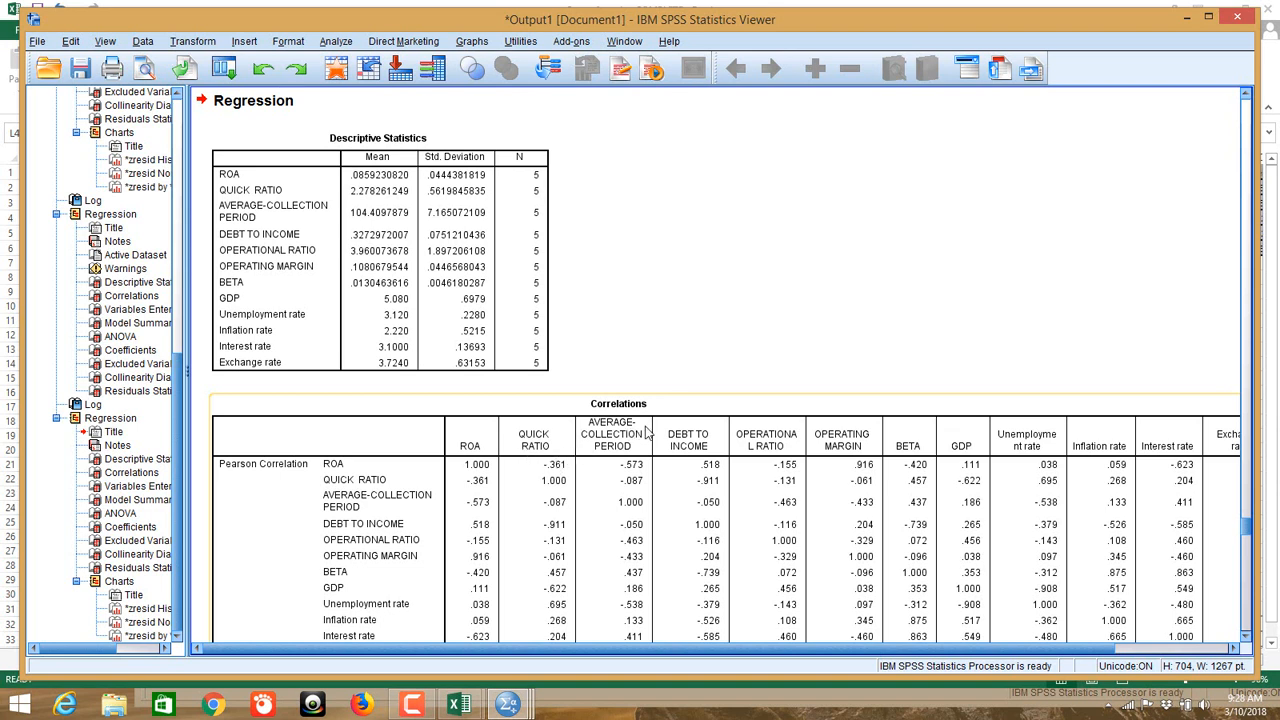
scroll(628, 450, "down", 15)
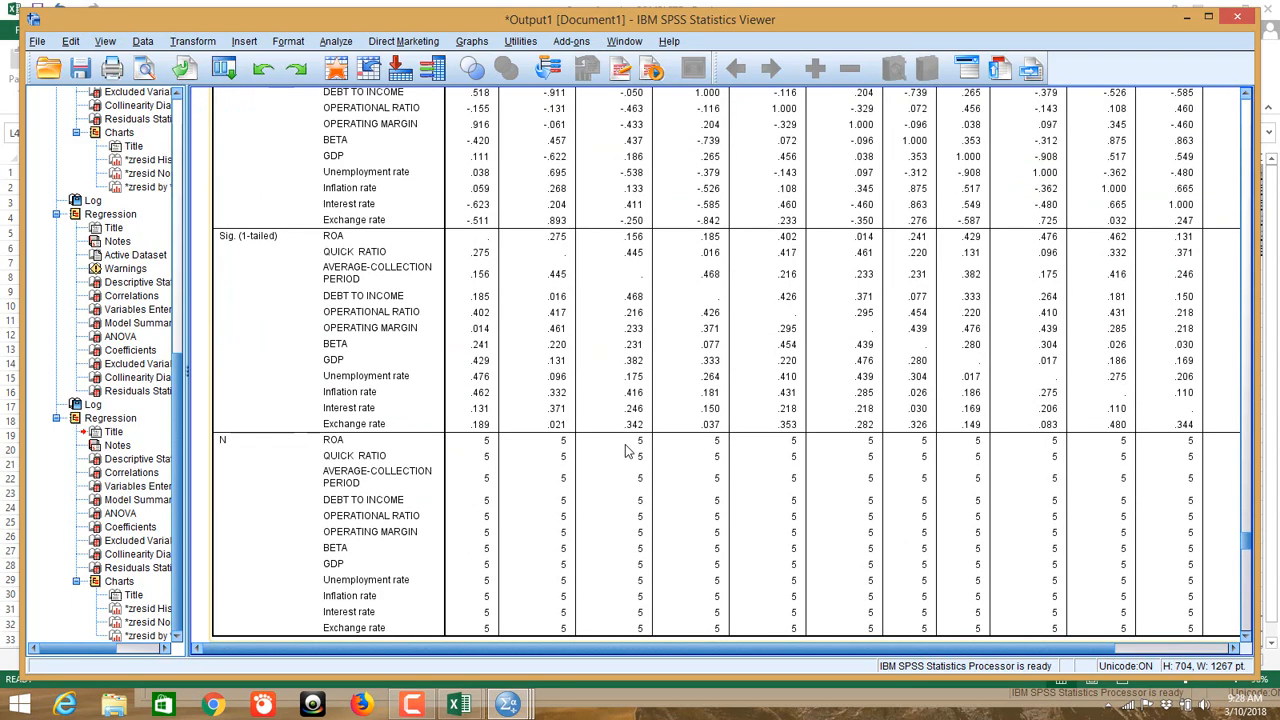
scroll(628, 450, "down", 10)
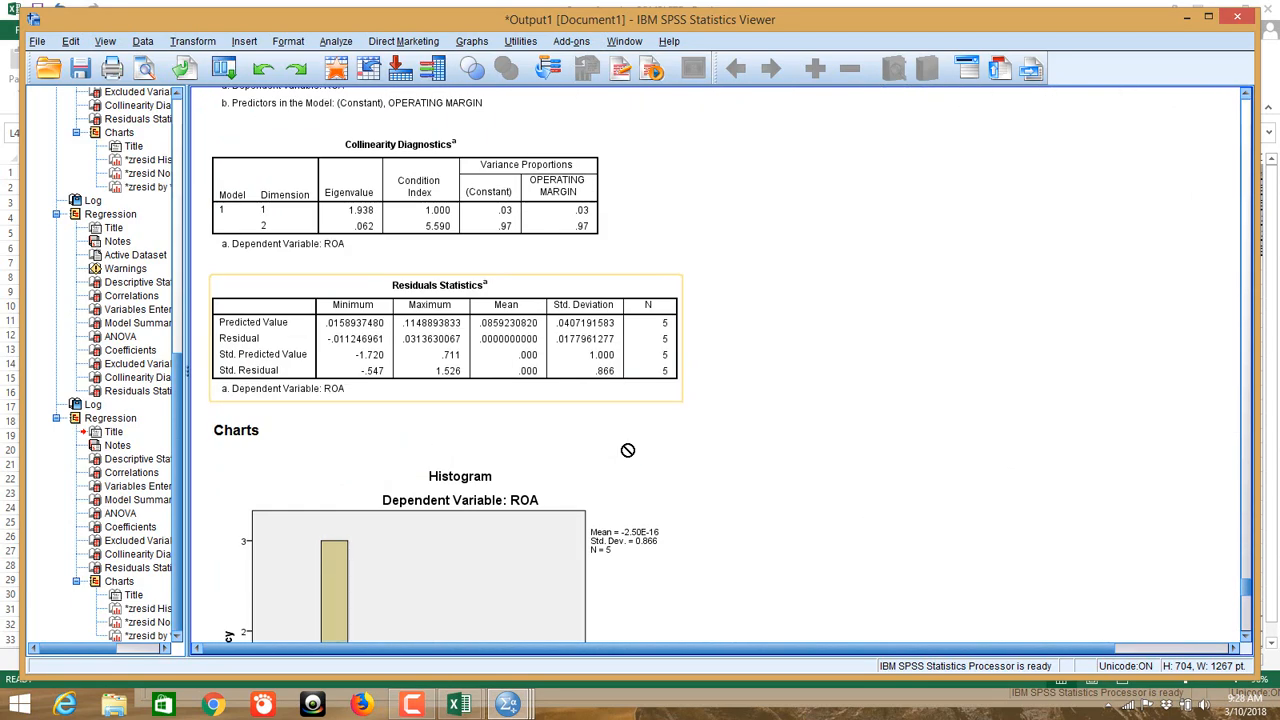
scroll(628, 450, "up", 1)
scroll(628, 450, "up", 4)
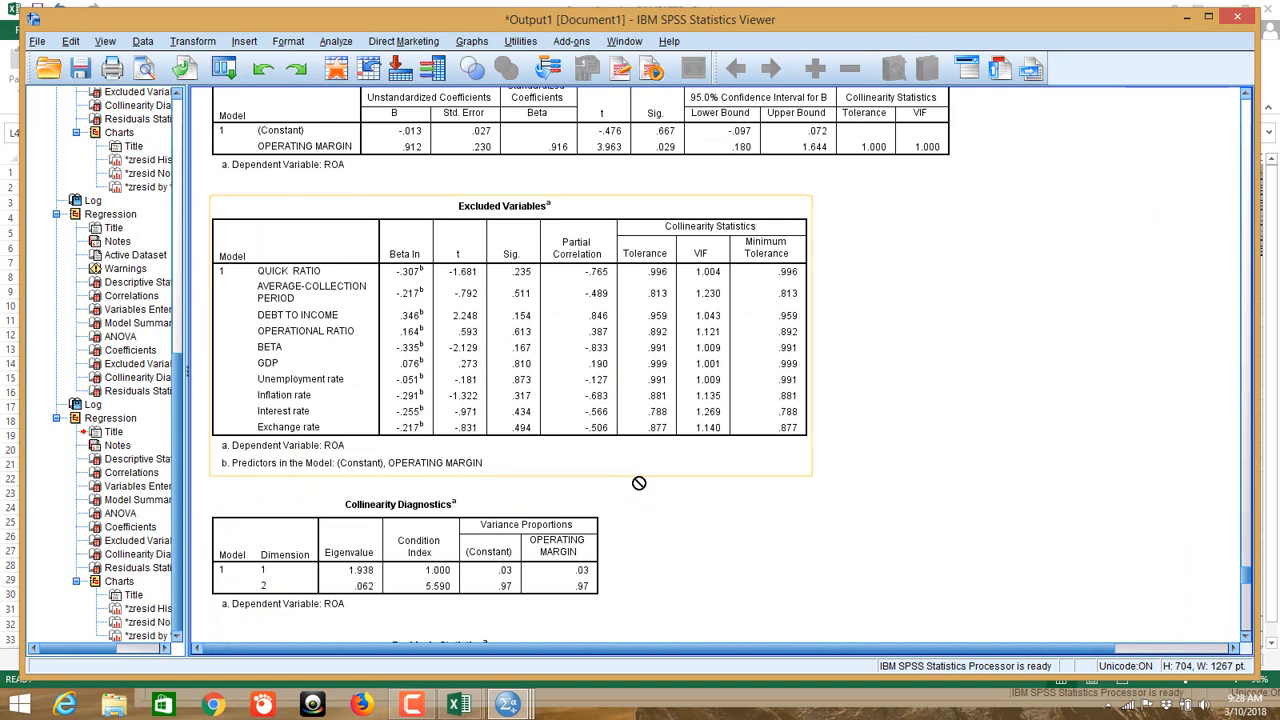
scroll(543, 316, "up", 5)
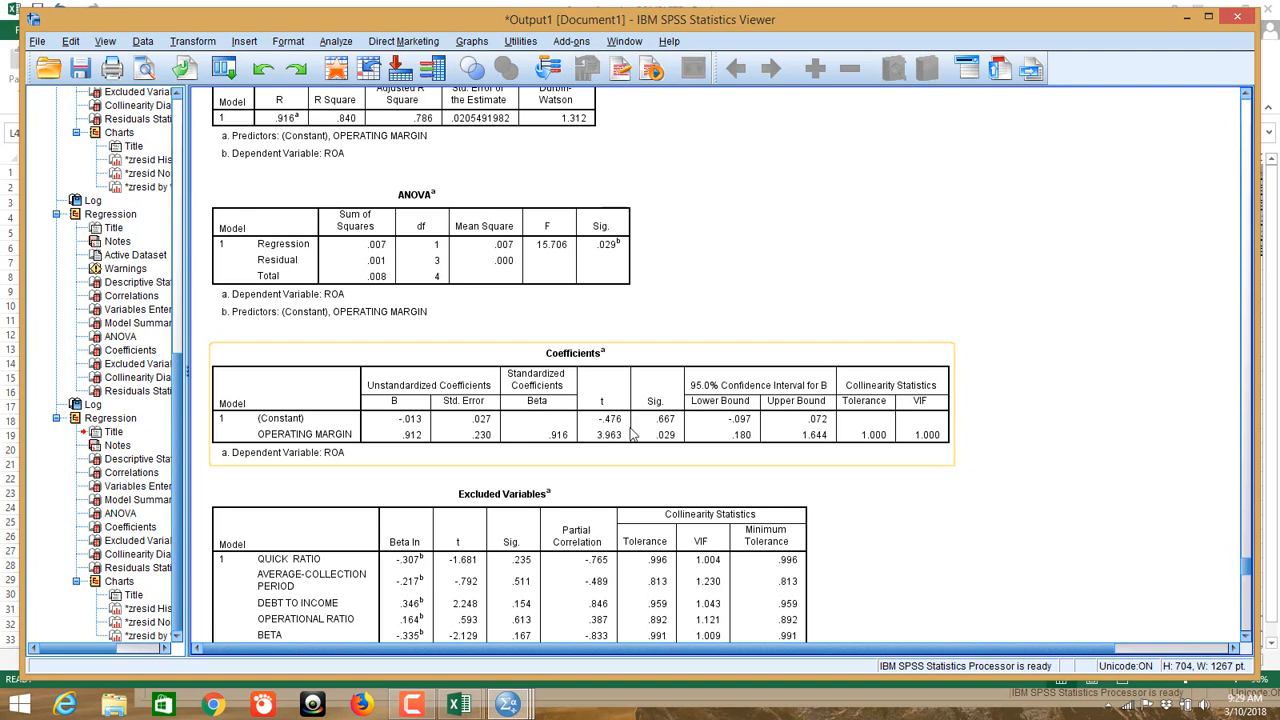
scroll(665, 412, "down", 5)
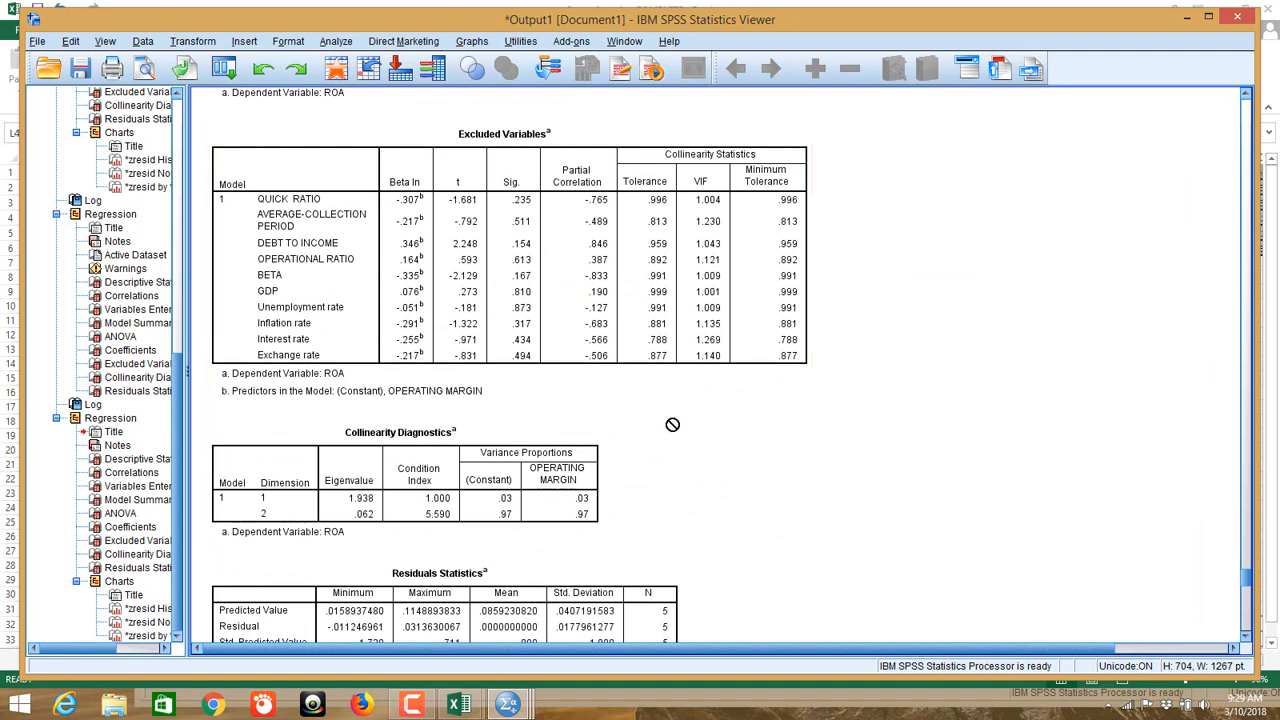
scroll(671, 424, "down", 13)
scroll(755, 383, "down", 11)
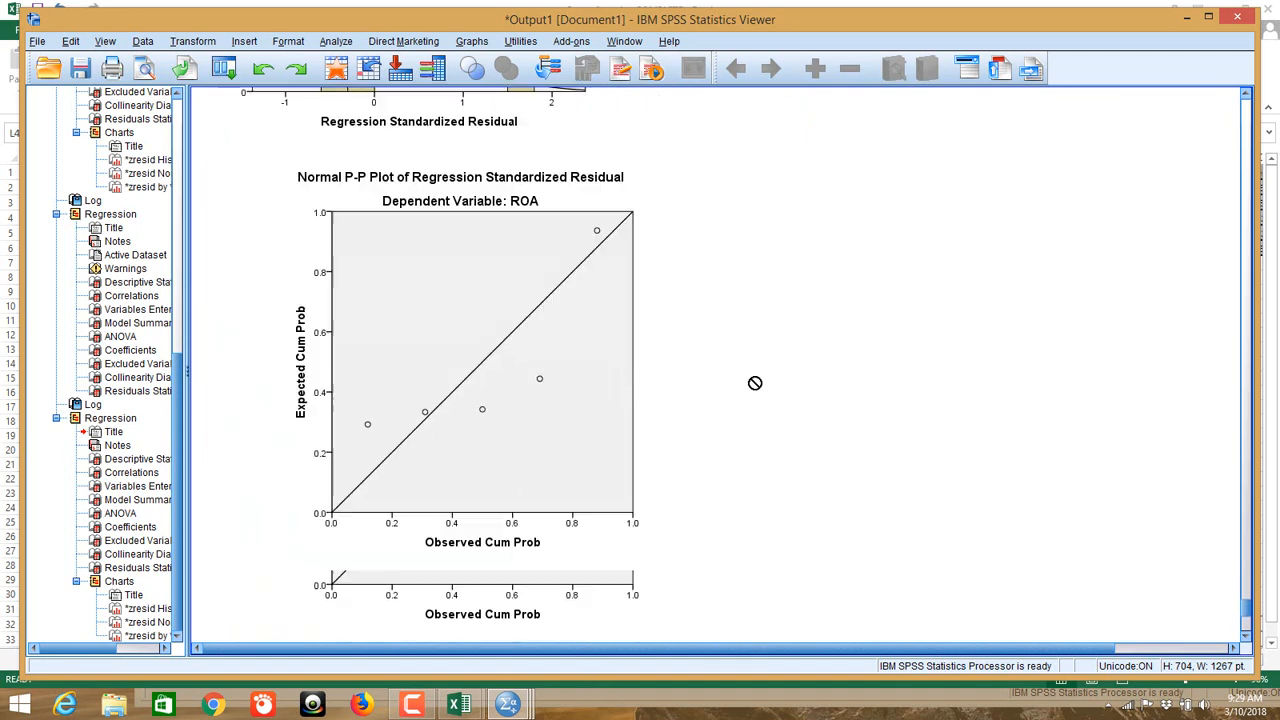
scroll(755, 383, "up", 9)
scroll(755, 383, "up", 20)
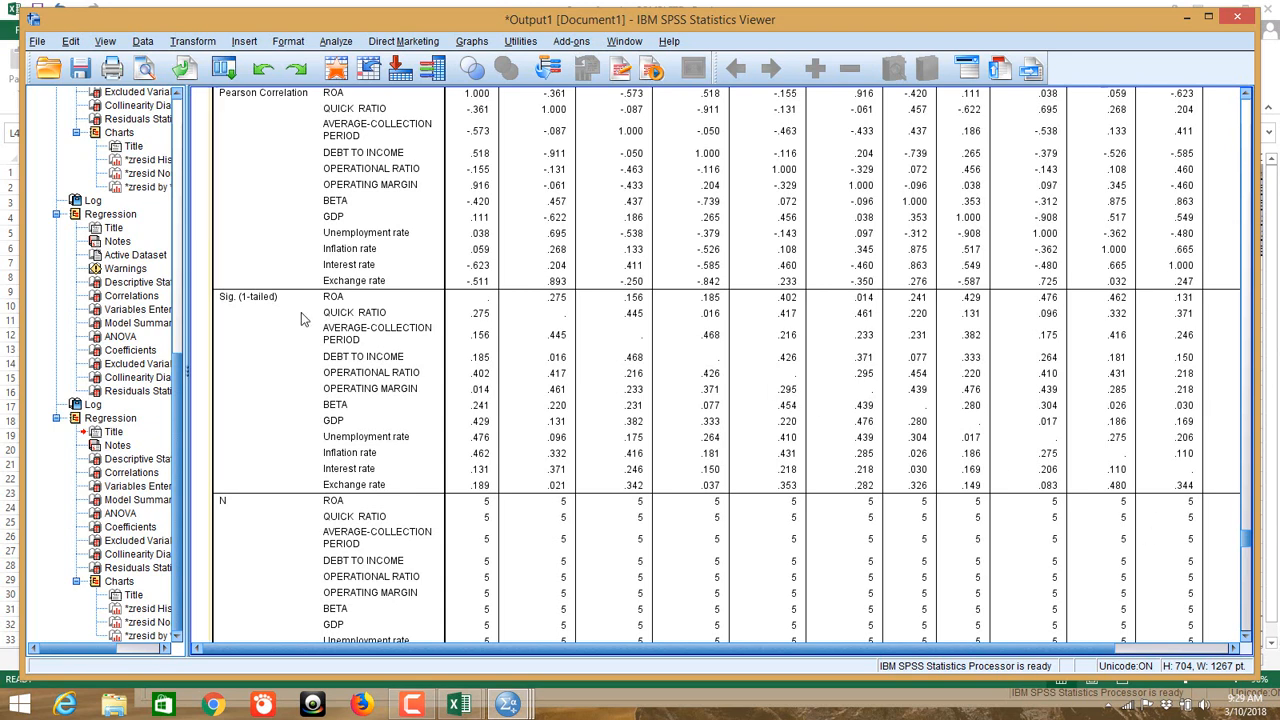
left_click(340, 415)
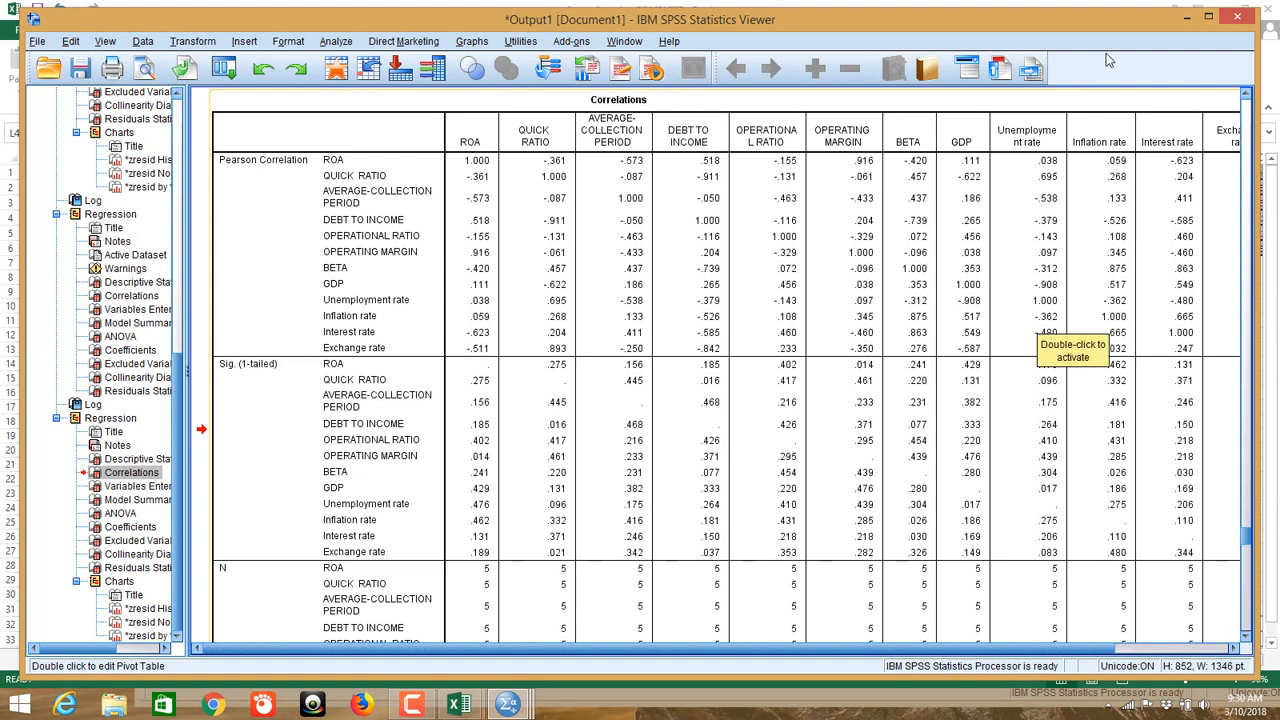
Step: Minimize the SPSS Viewer, the Untitled2 and Untitled5 data windows and both Excel workbooks, then show the recorder controls
left_click(1186, 18)
left_click(1222, 13)
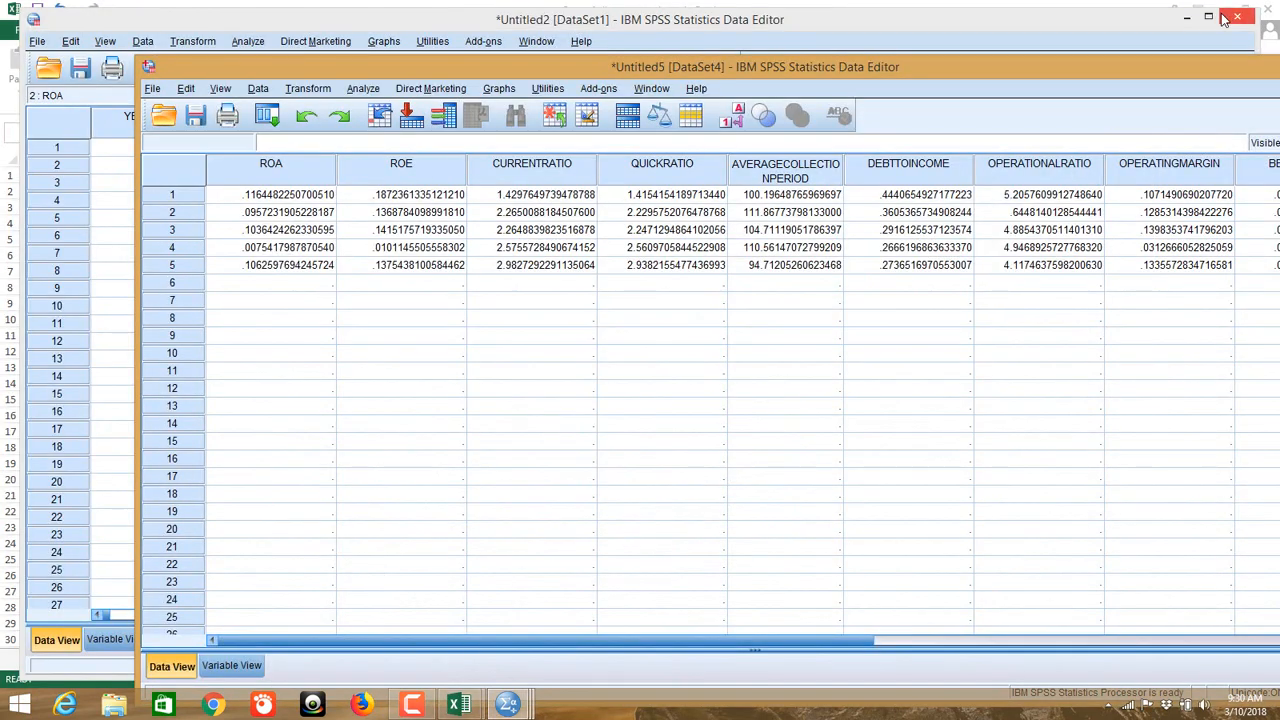
left_click(1186, 18)
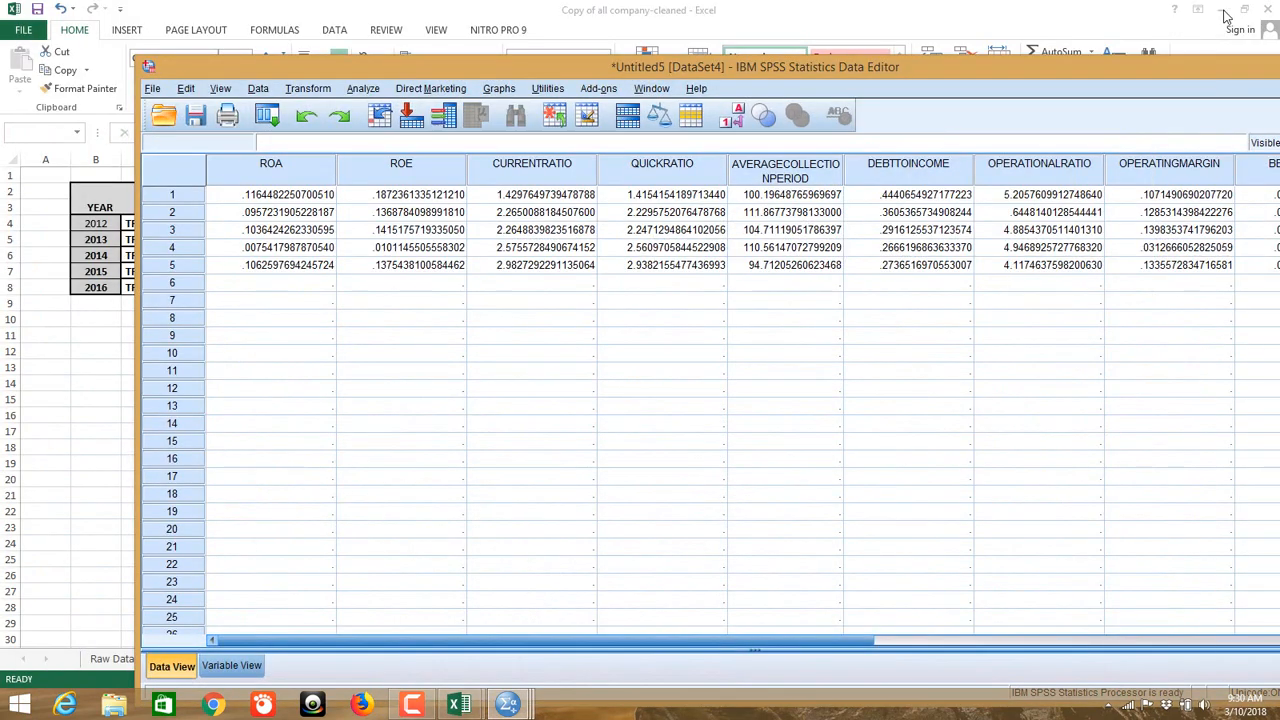
left_click(1225, 11)
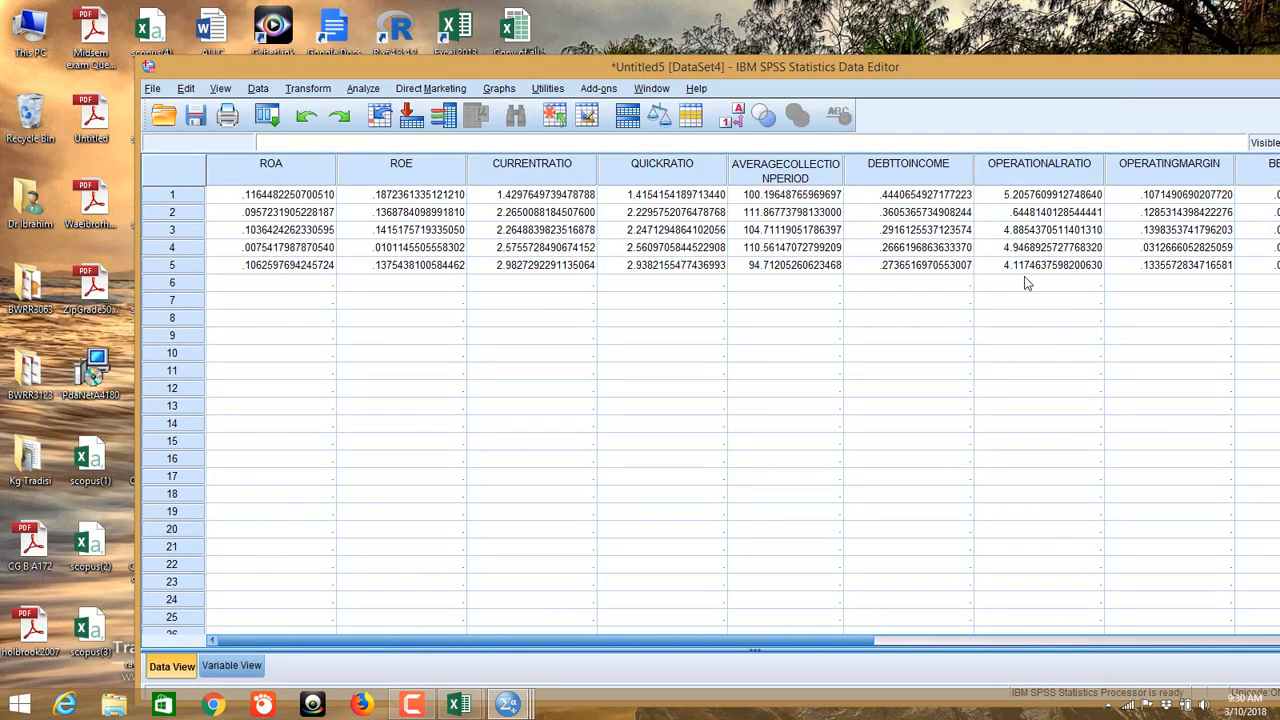
left_click_drag(1112, 75, 971, 73)
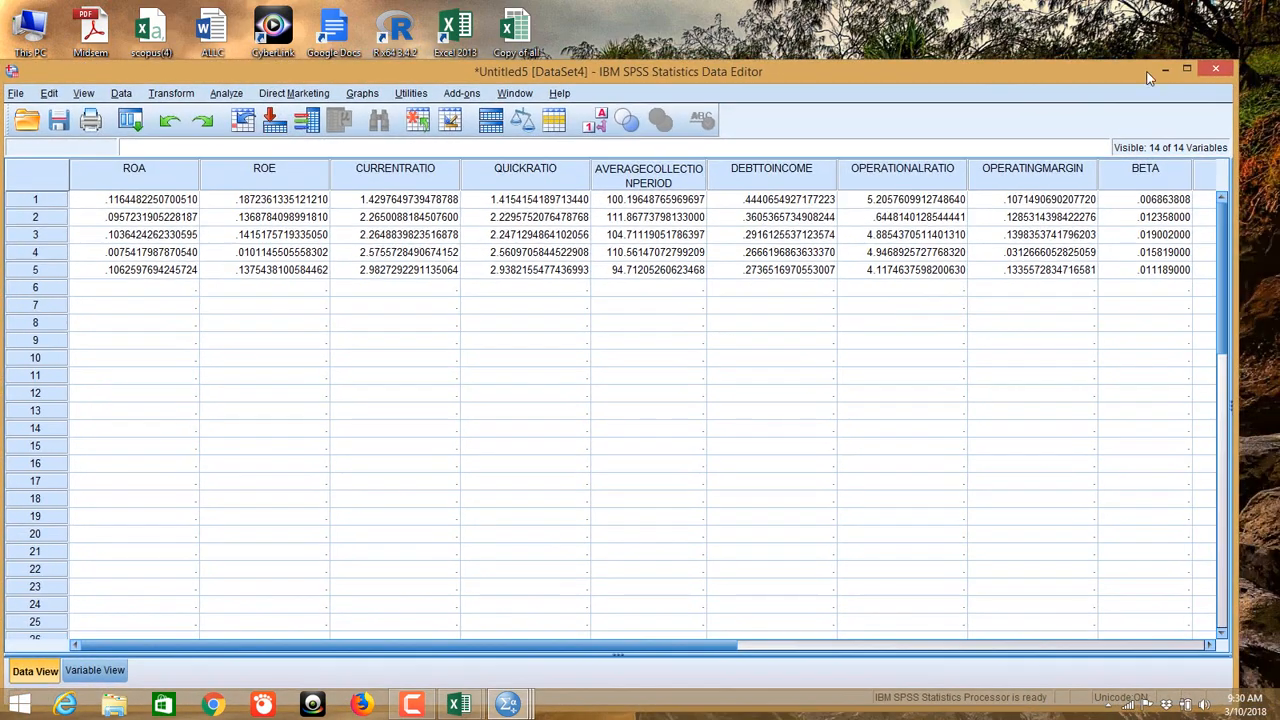
left_click(1166, 70)
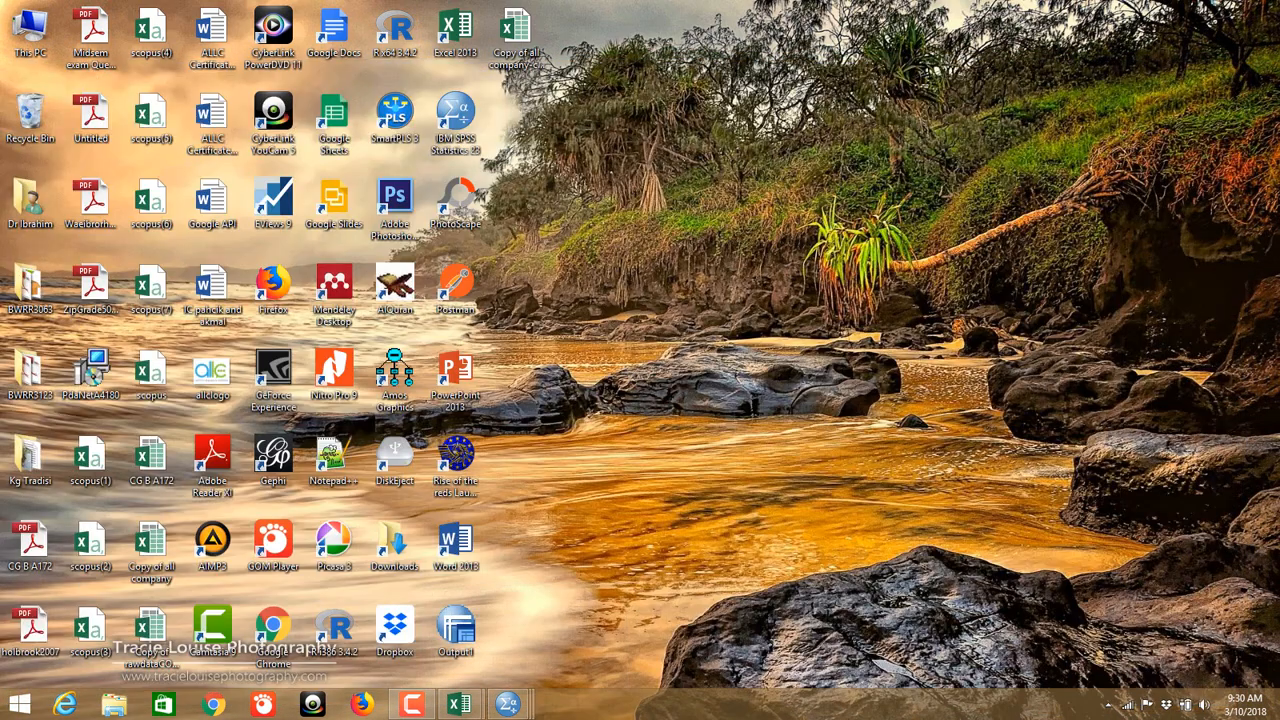
left_click(411, 705)
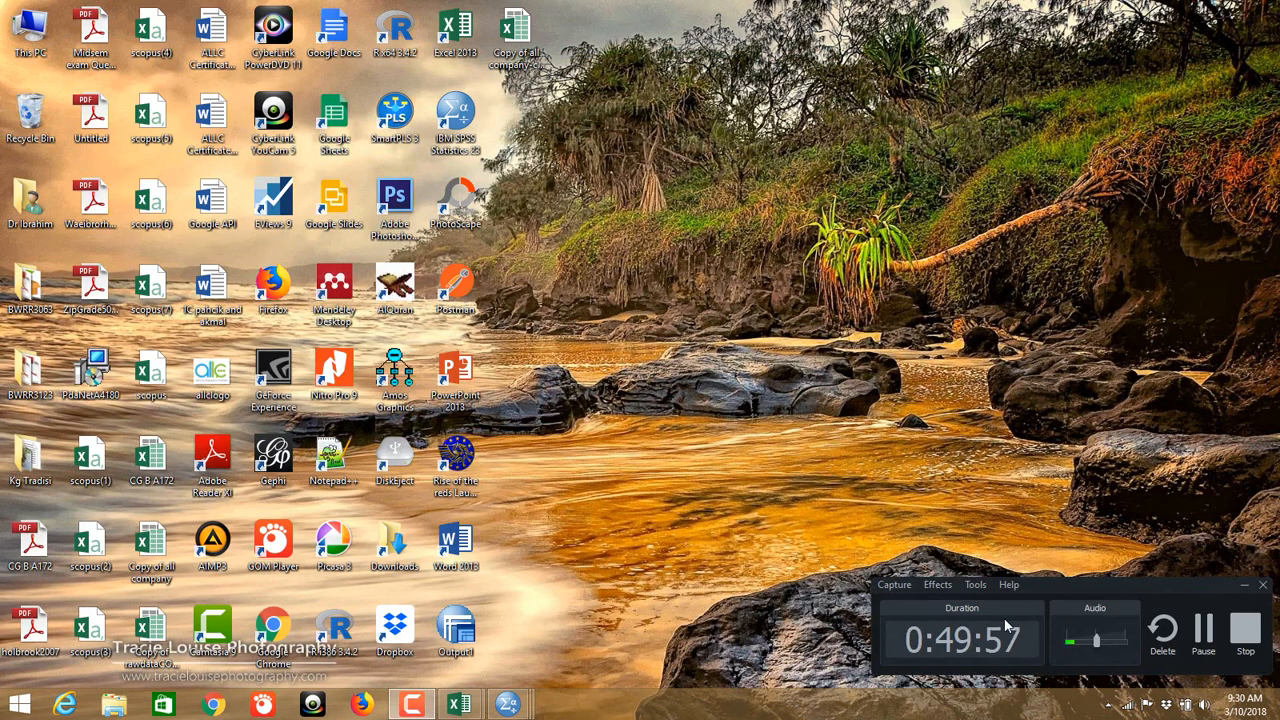